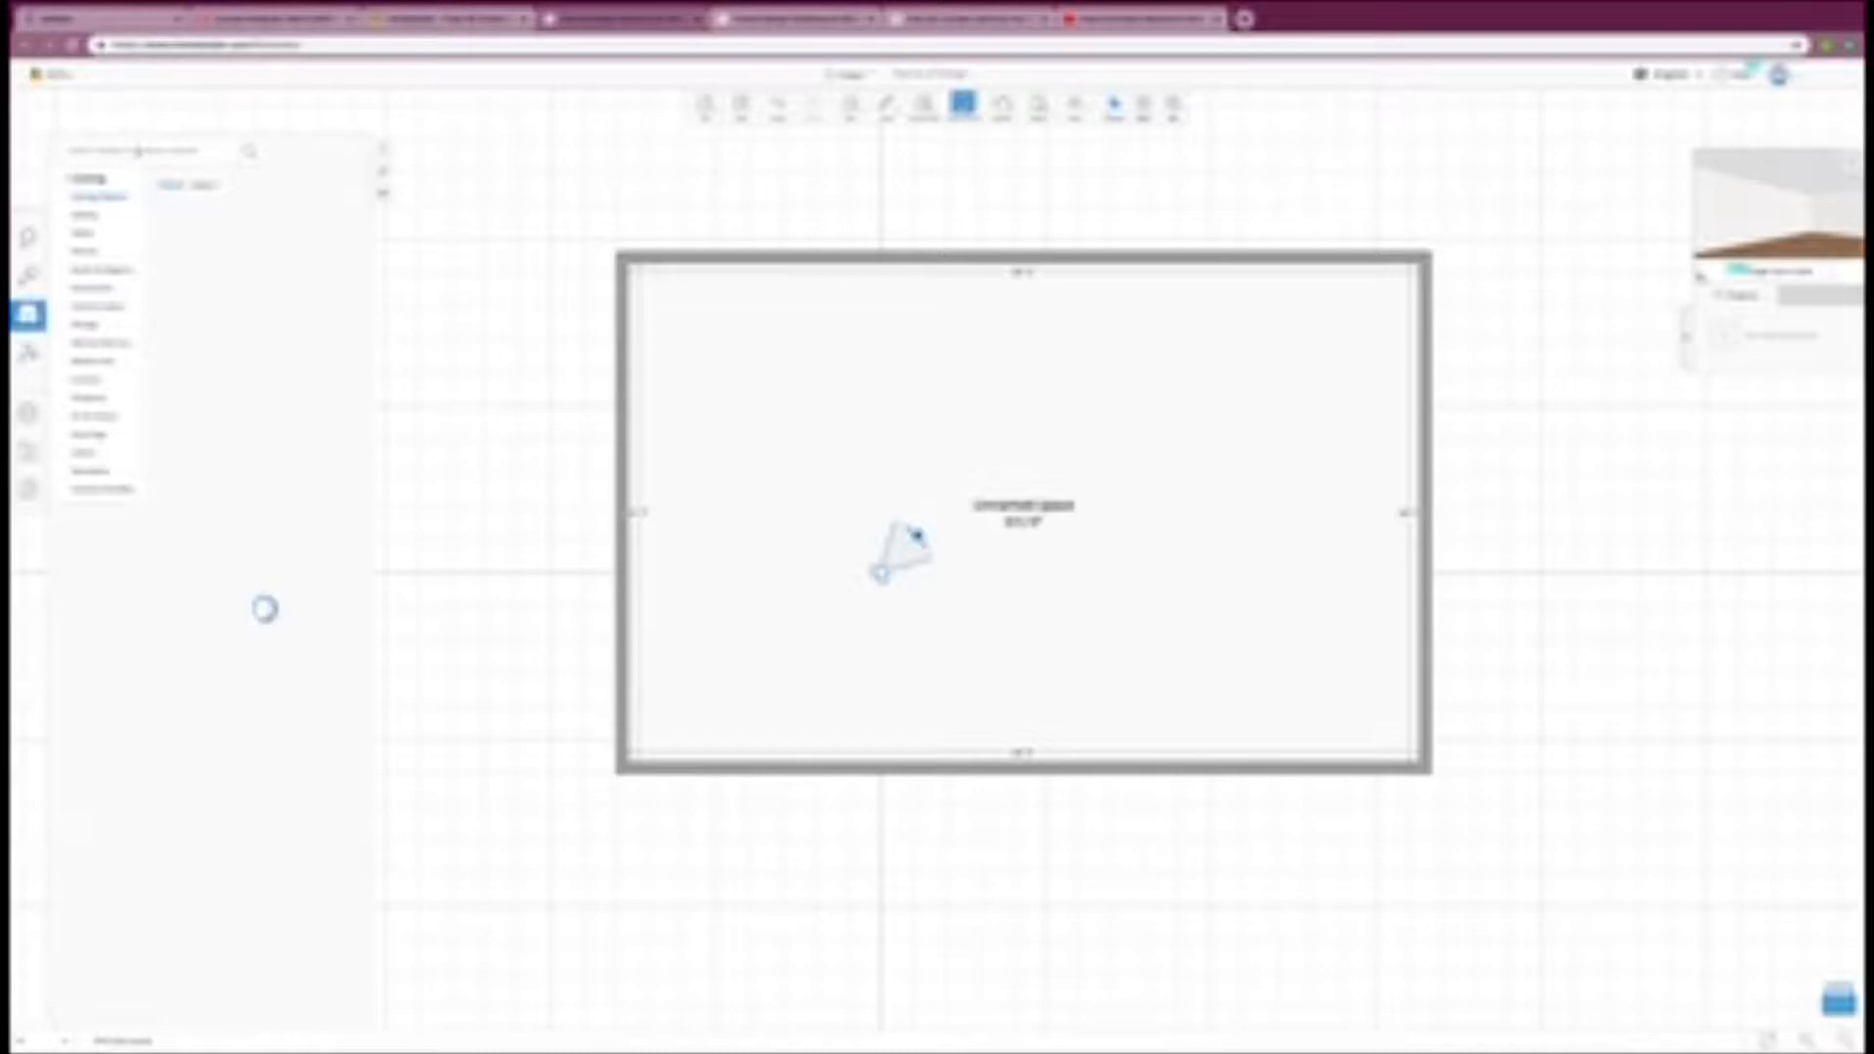
# Step: Search the model library for sofas and place the grey sectional with ottoman in the room
pyautogui.click(138, 151)
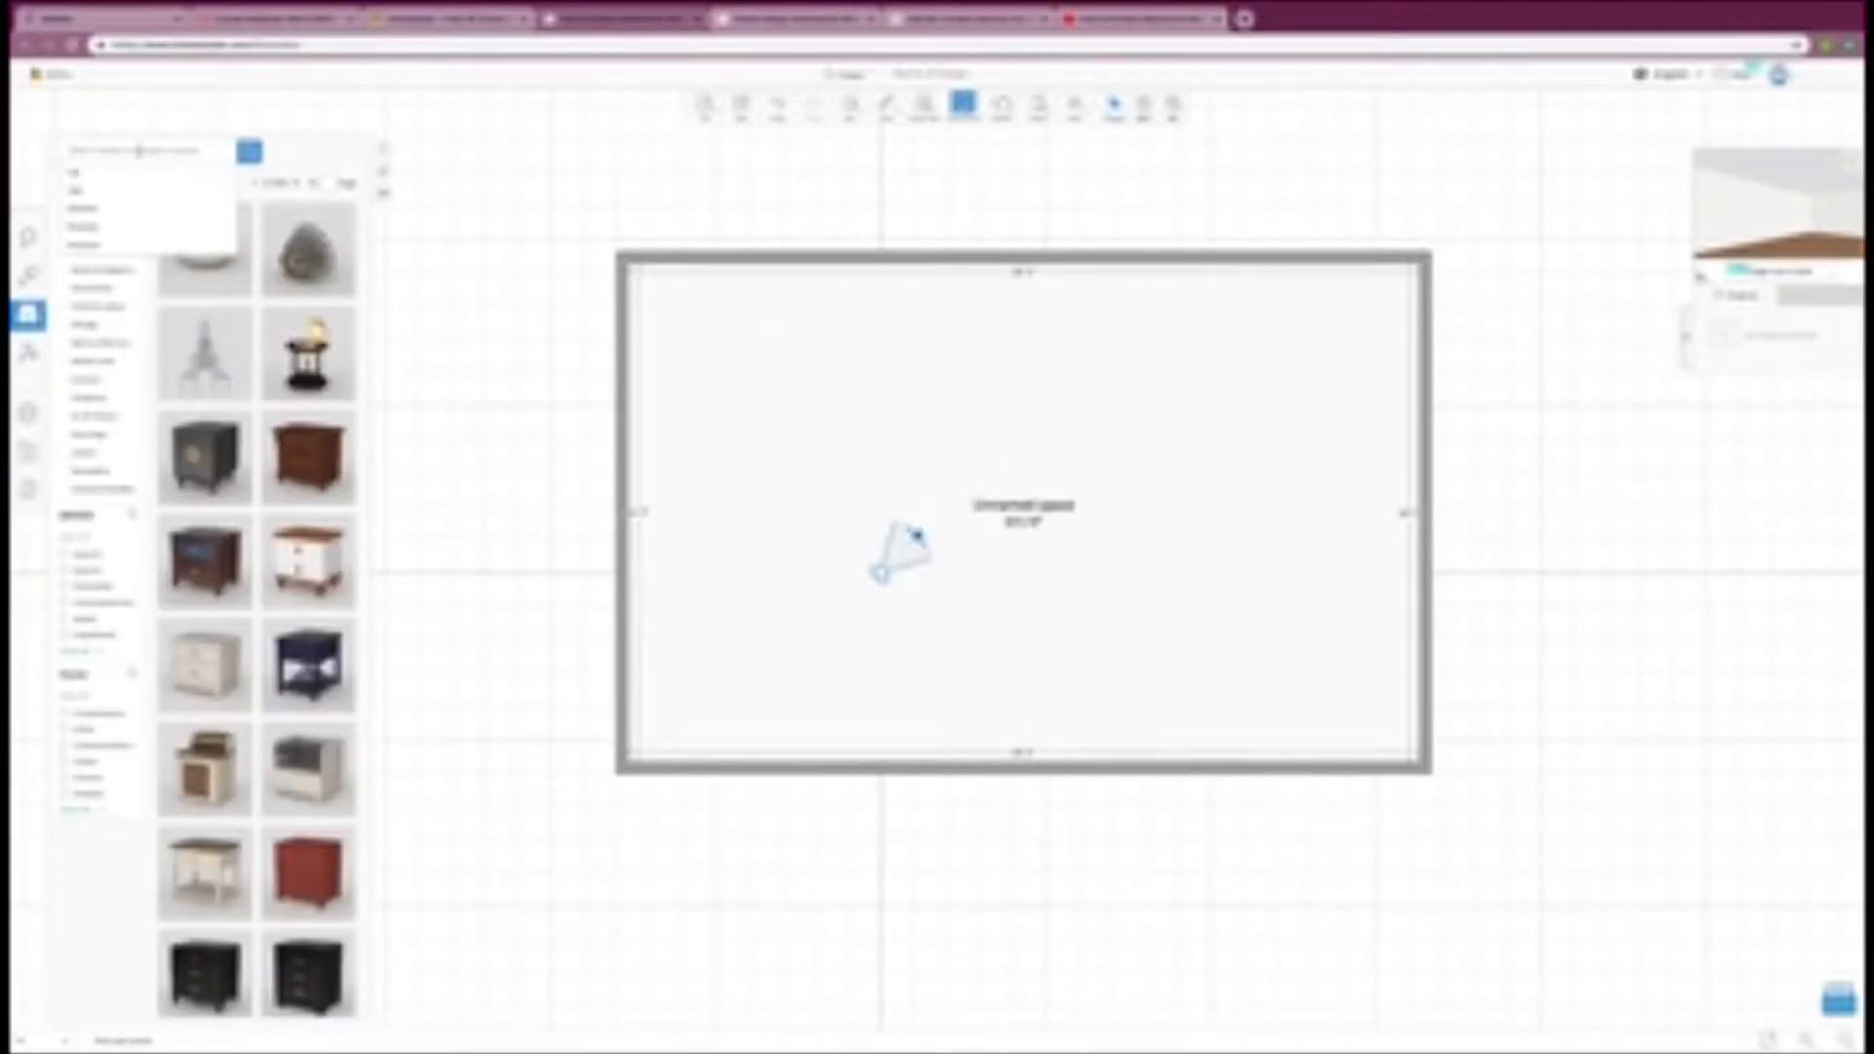
pyautogui.write('bed')
pyautogui.press('Return')
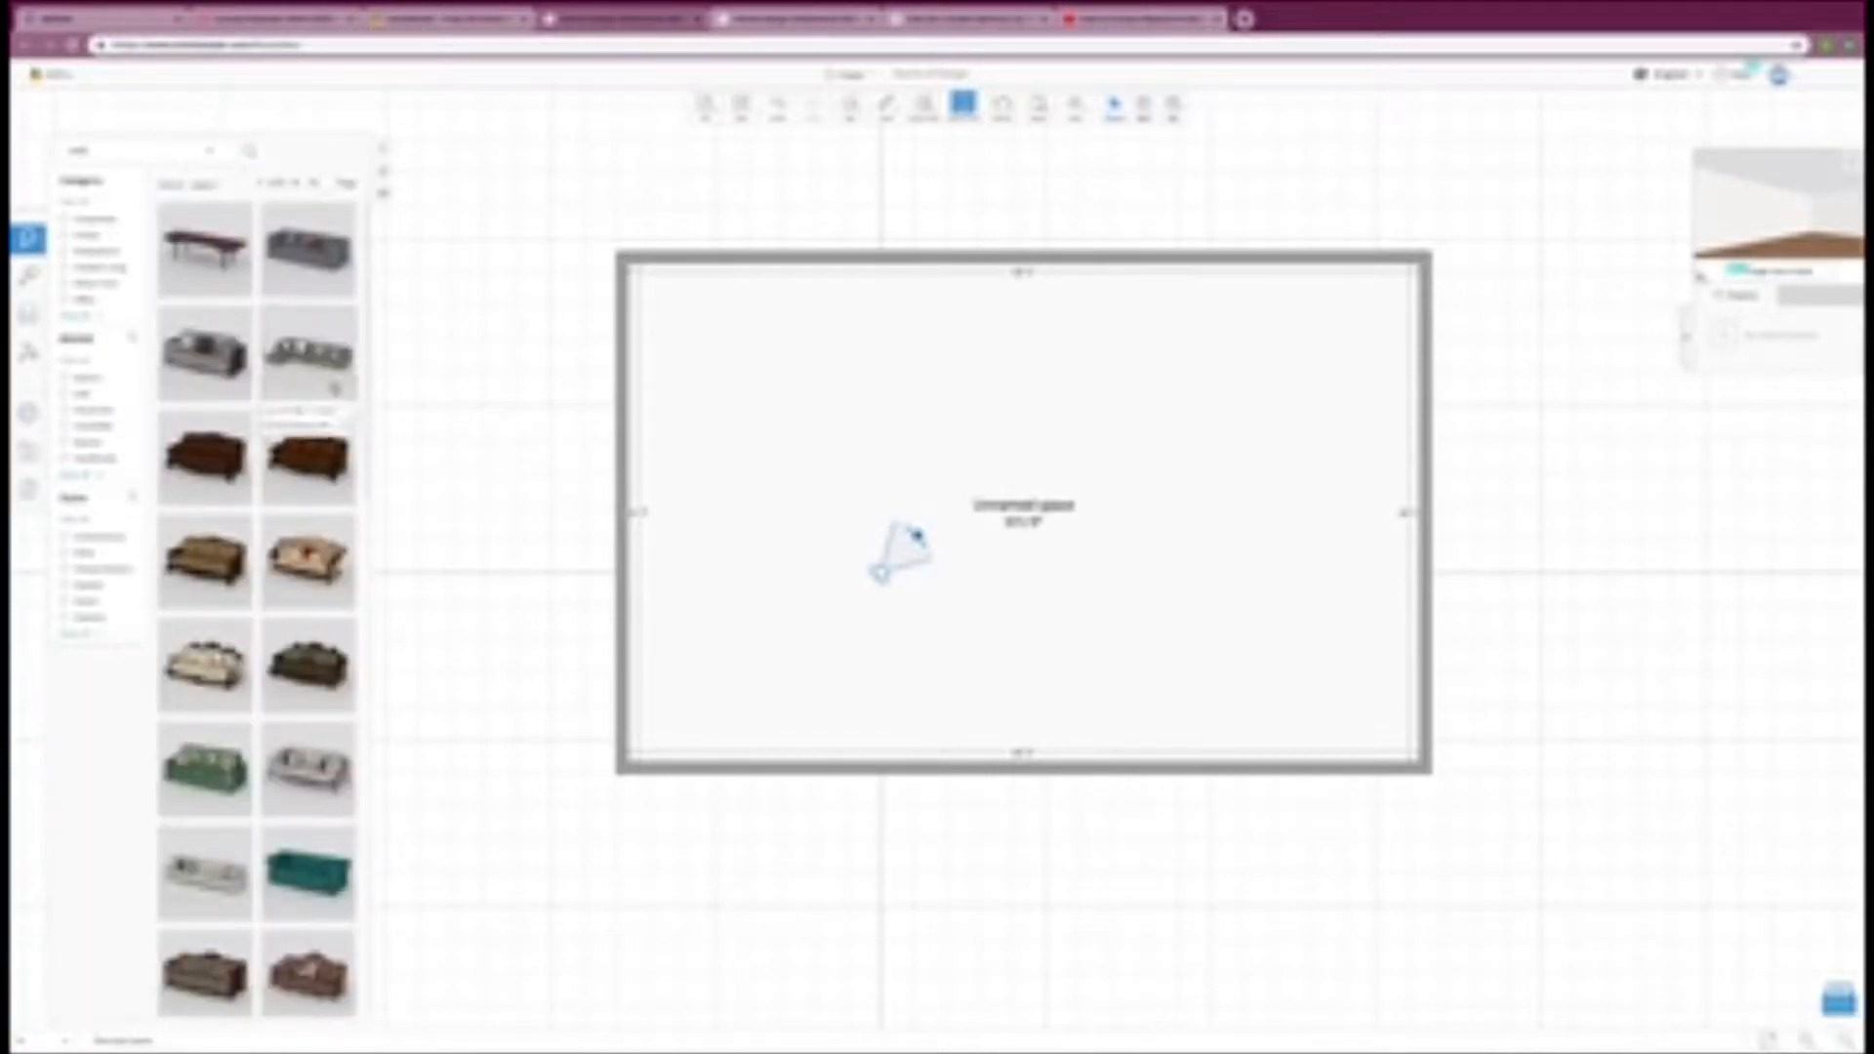
pyautogui.click(332, 382)
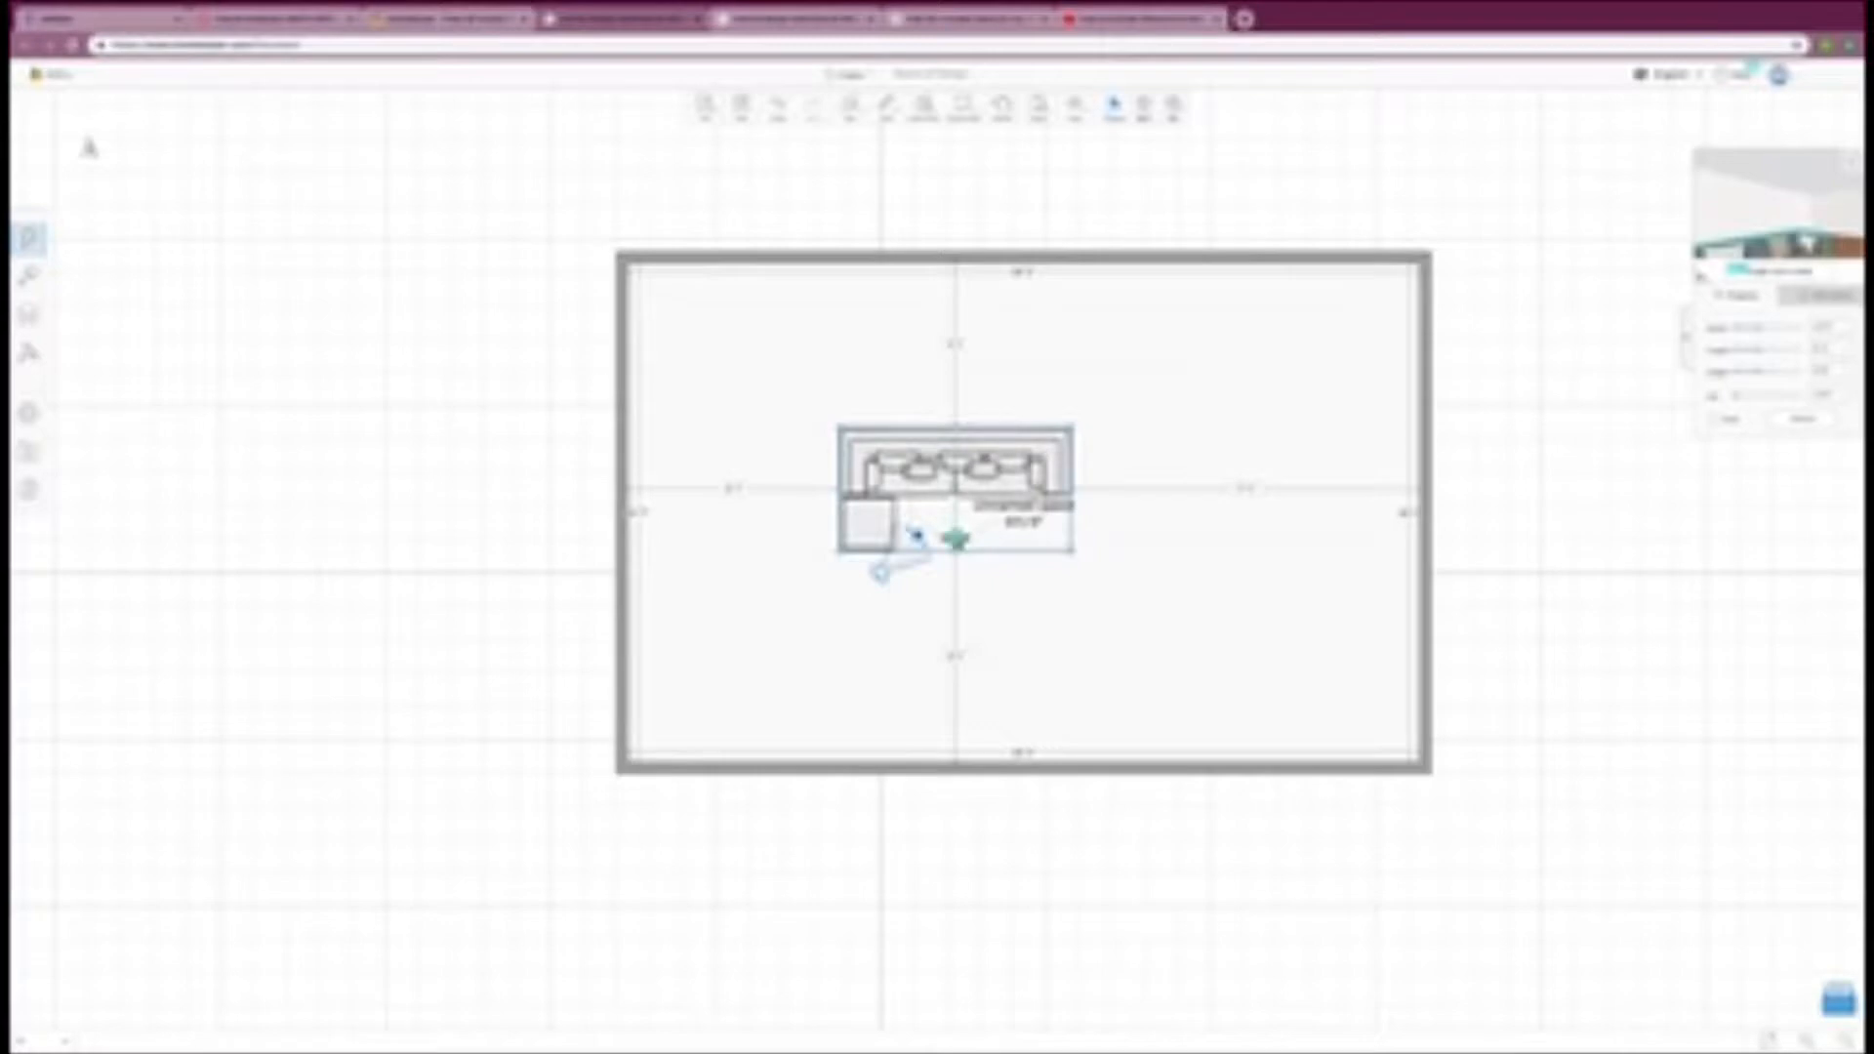
# Step: Turn the sectional sofa so its back faces the right wall, adjust its position, and move the camera toward the room's lower-left corner
pyautogui.moveTo(951, 553); pyautogui.dragTo(849, 499)
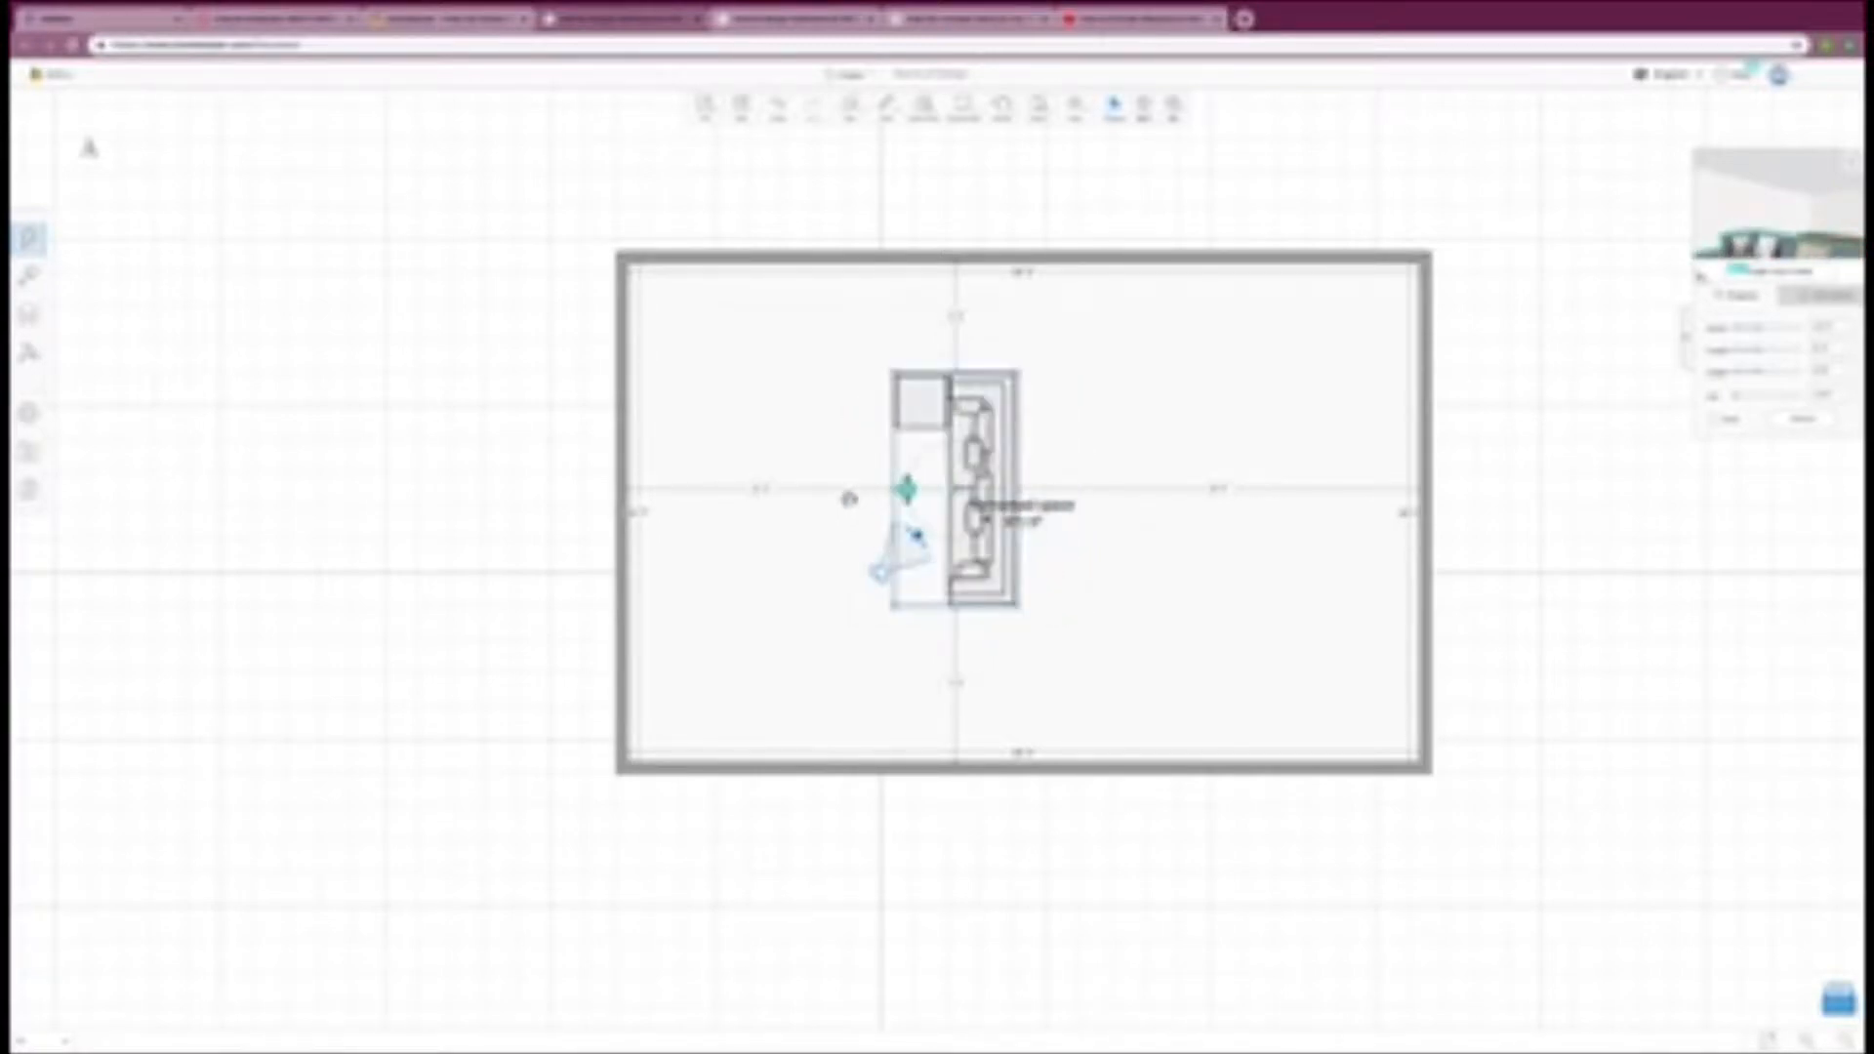
pyautogui.click(1030, 649)
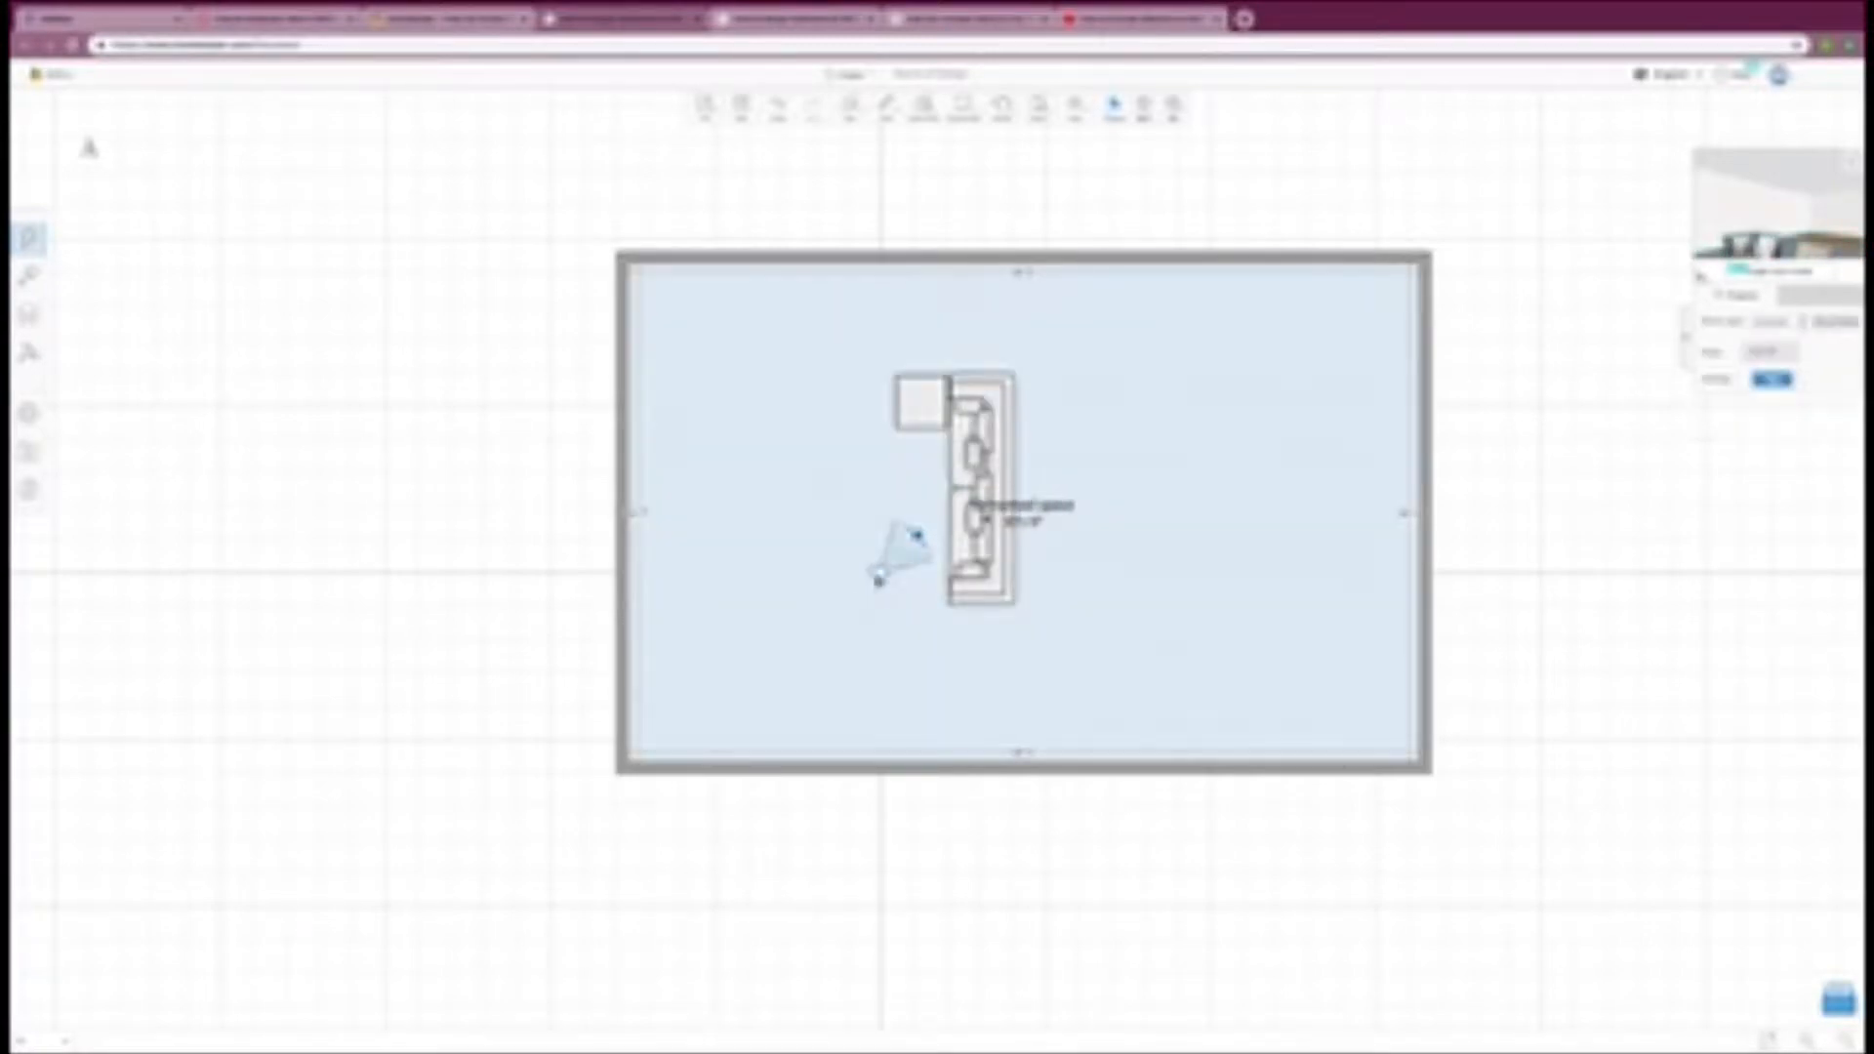
pyautogui.moveTo(883, 573); pyautogui.dragTo(797, 693)
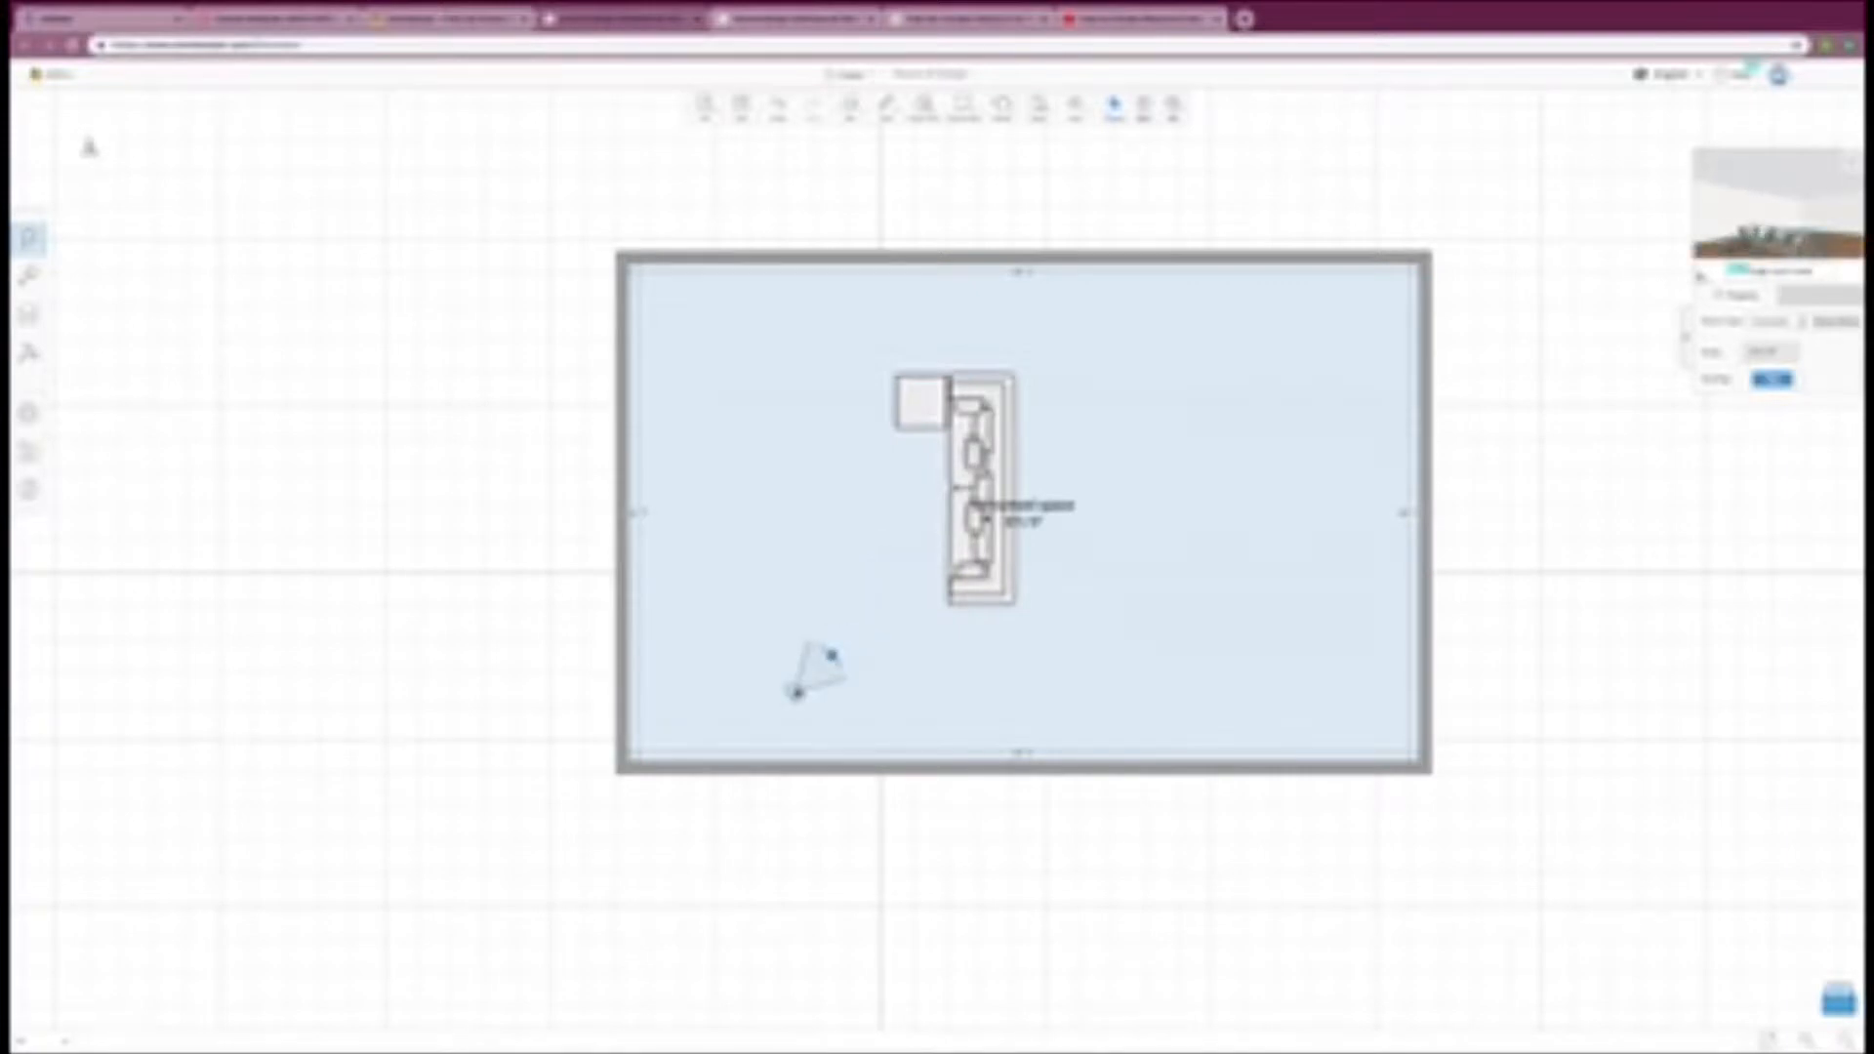
pyautogui.moveTo(986, 518); pyautogui.dragTo(959, 570)
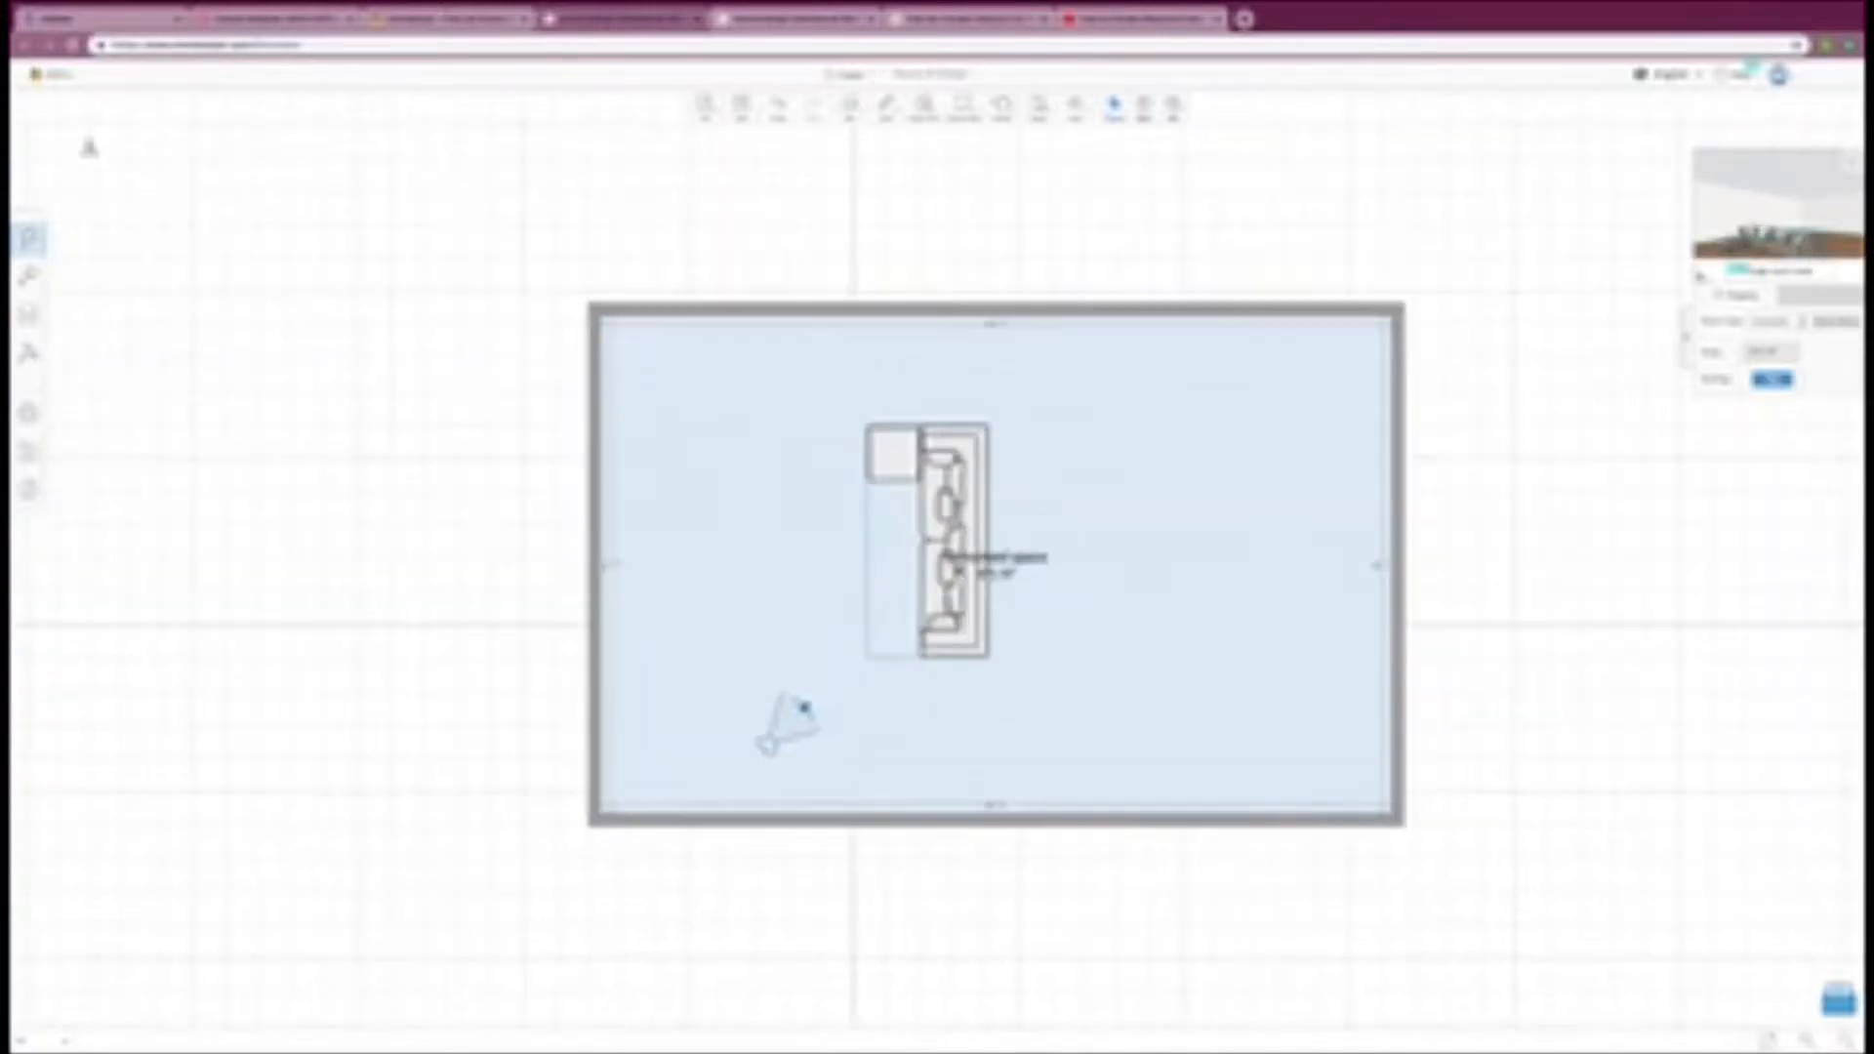
pyautogui.click(966, 652)
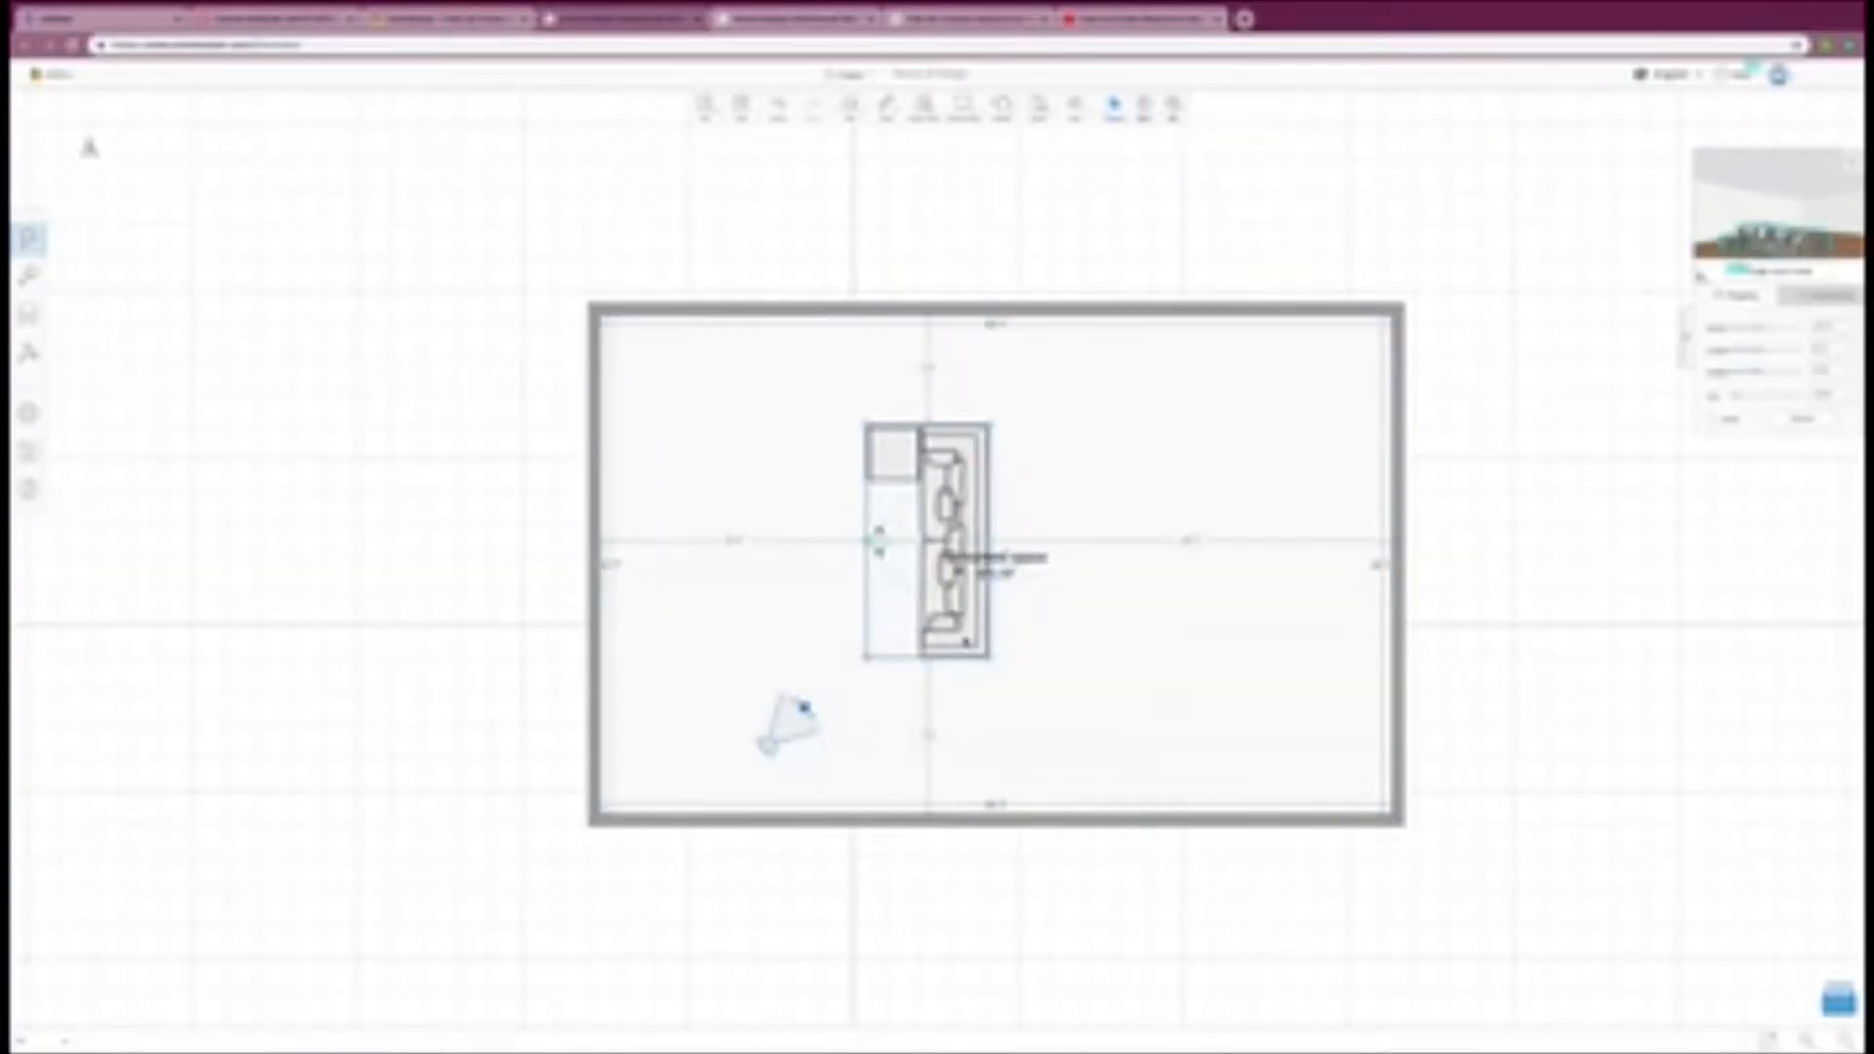
pyautogui.moveTo(967, 642)
pyautogui.mouseDown()
pyautogui.moveTo(952, 670)
pyautogui.moveTo(972, 669)
pyautogui.mouseUp()
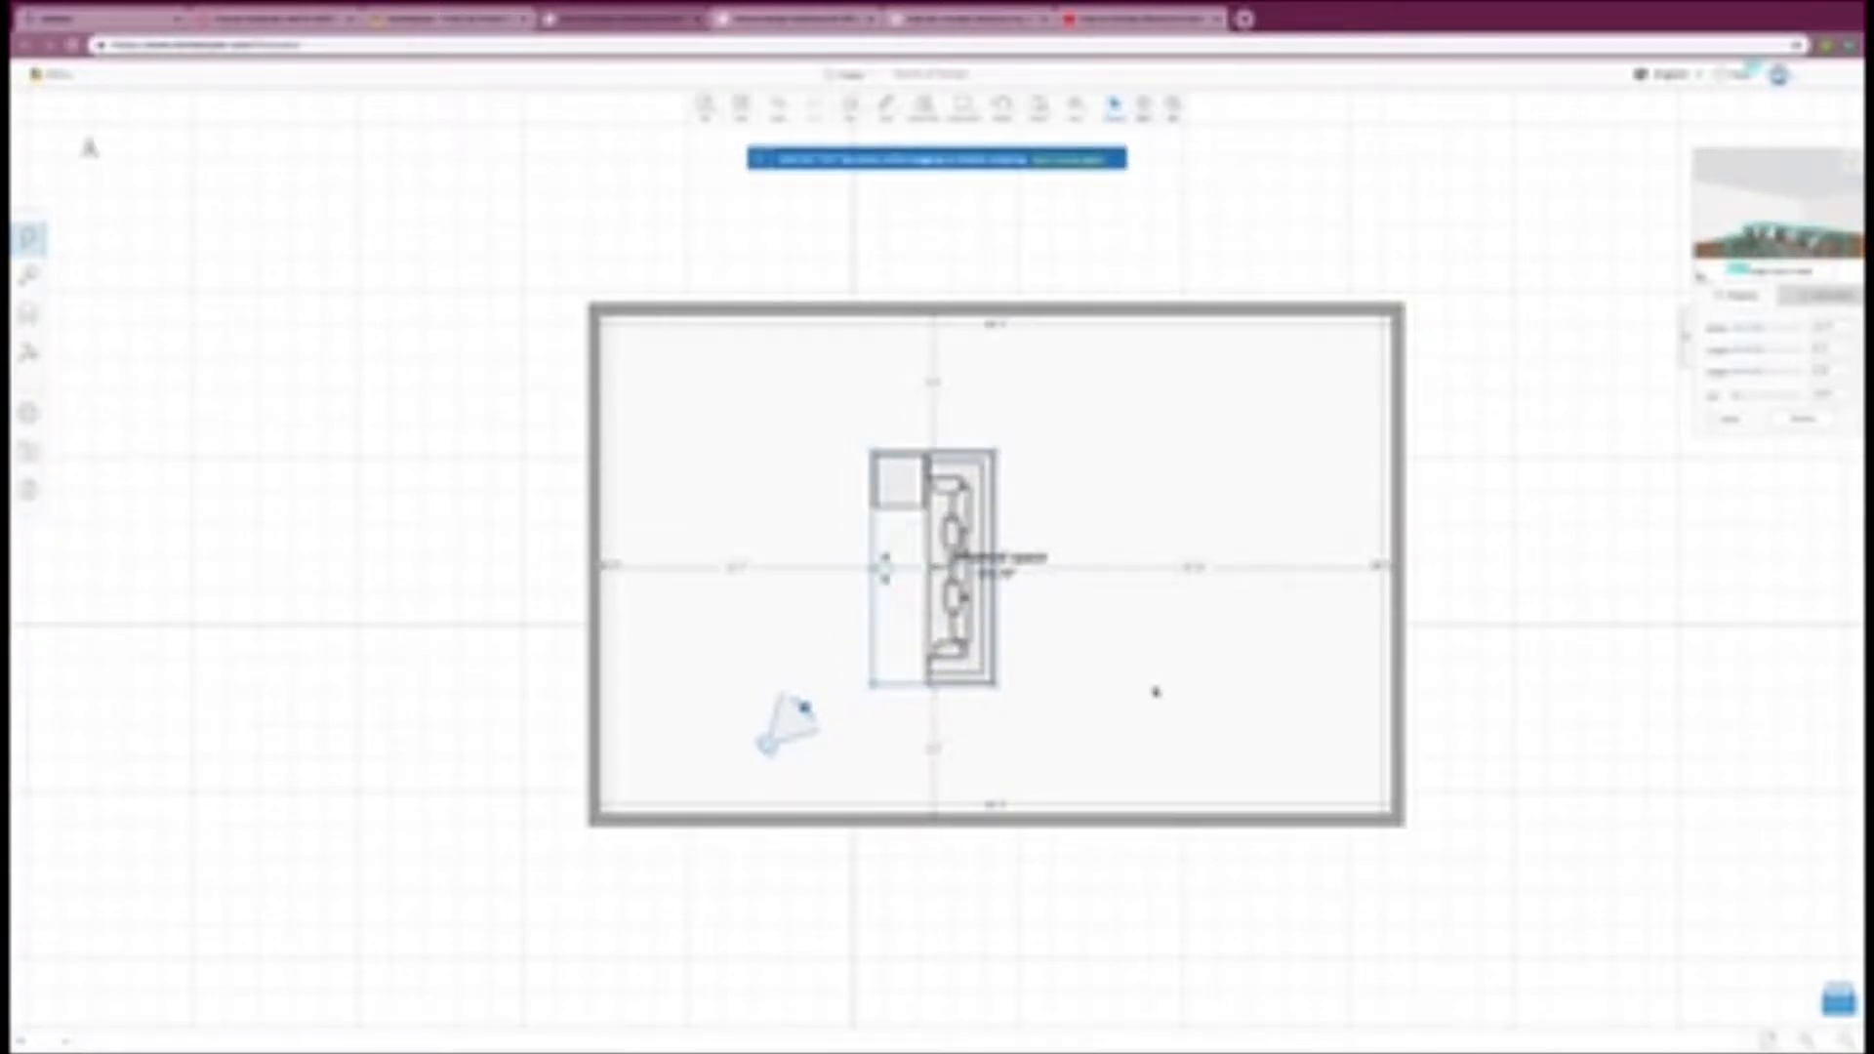
# Step: Shrink the room by moving the upper wall slightly inward and the right wall well inward toward the sofa
pyautogui.click(1155, 692)
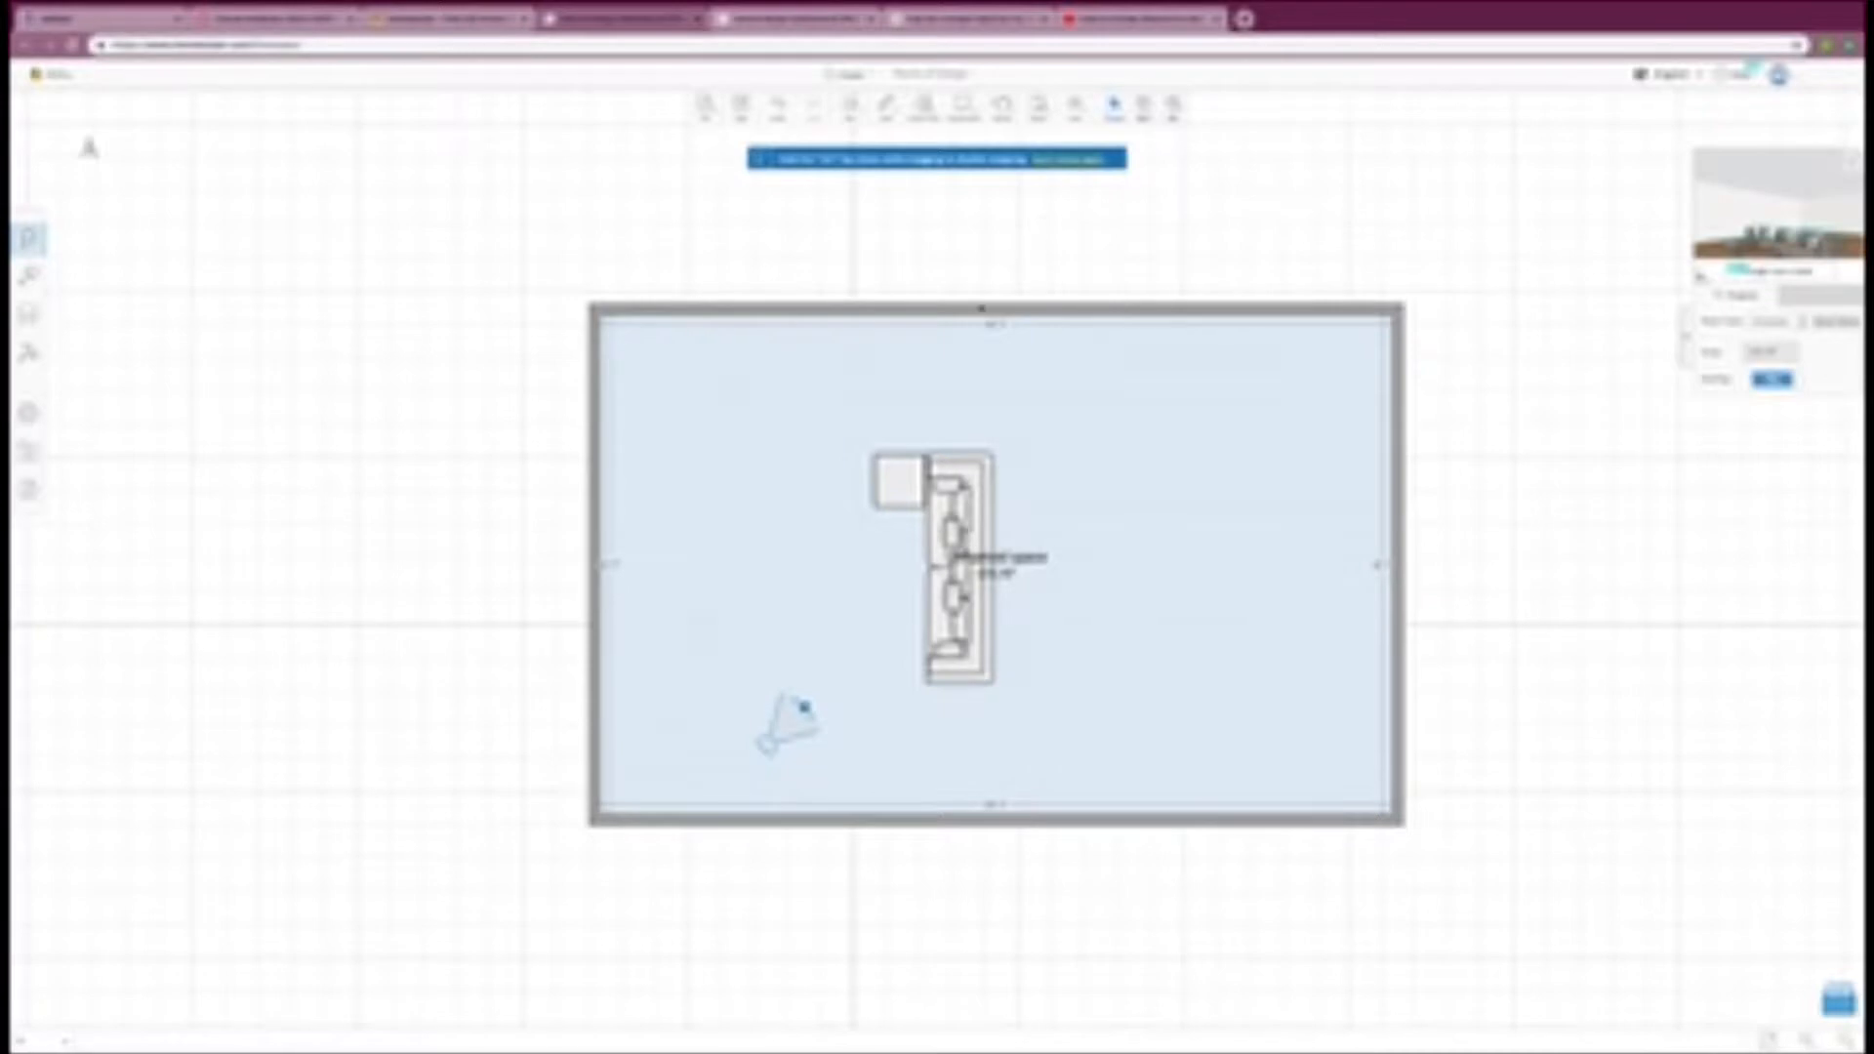
pyautogui.moveTo(980, 310)
pyautogui.mouseDown()
pyautogui.moveTo(987, 243)
pyautogui.moveTo(987, 322)
pyautogui.mouseUp()
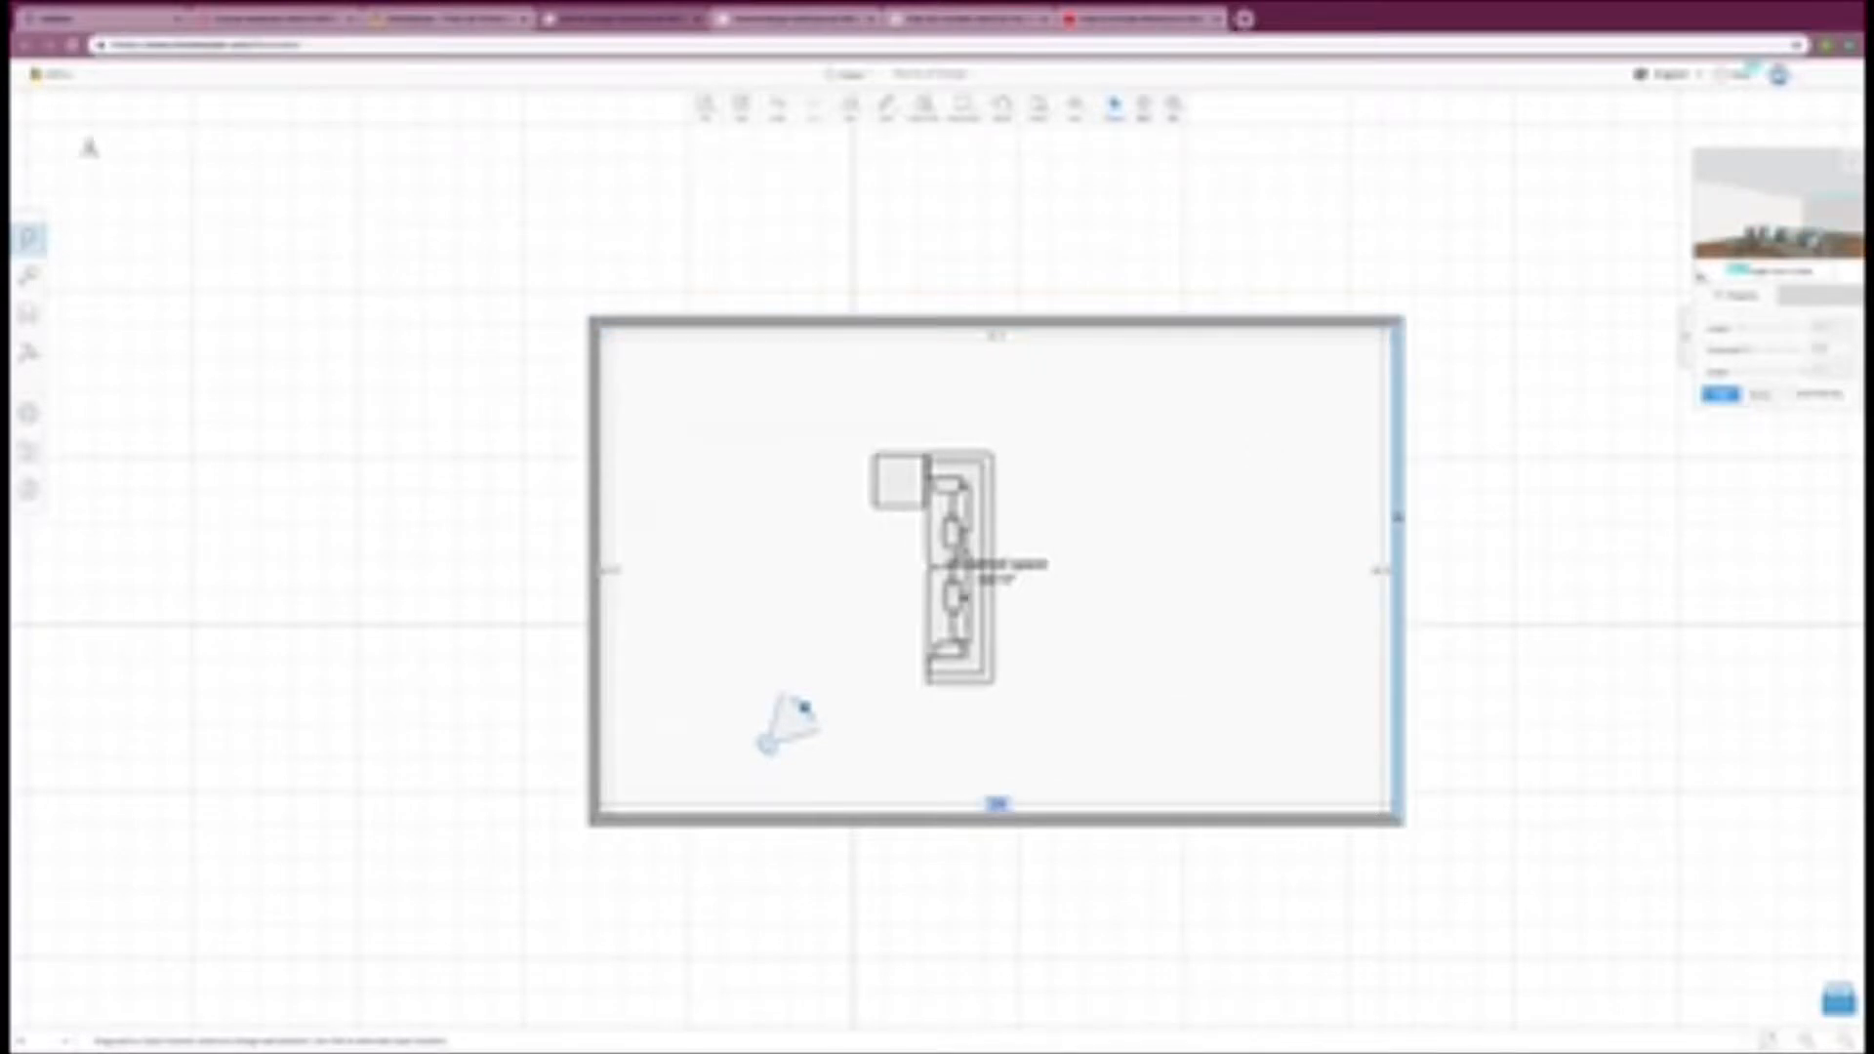
pyautogui.moveTo(1398, 517); pyautogui.dragTo(1189, 530)
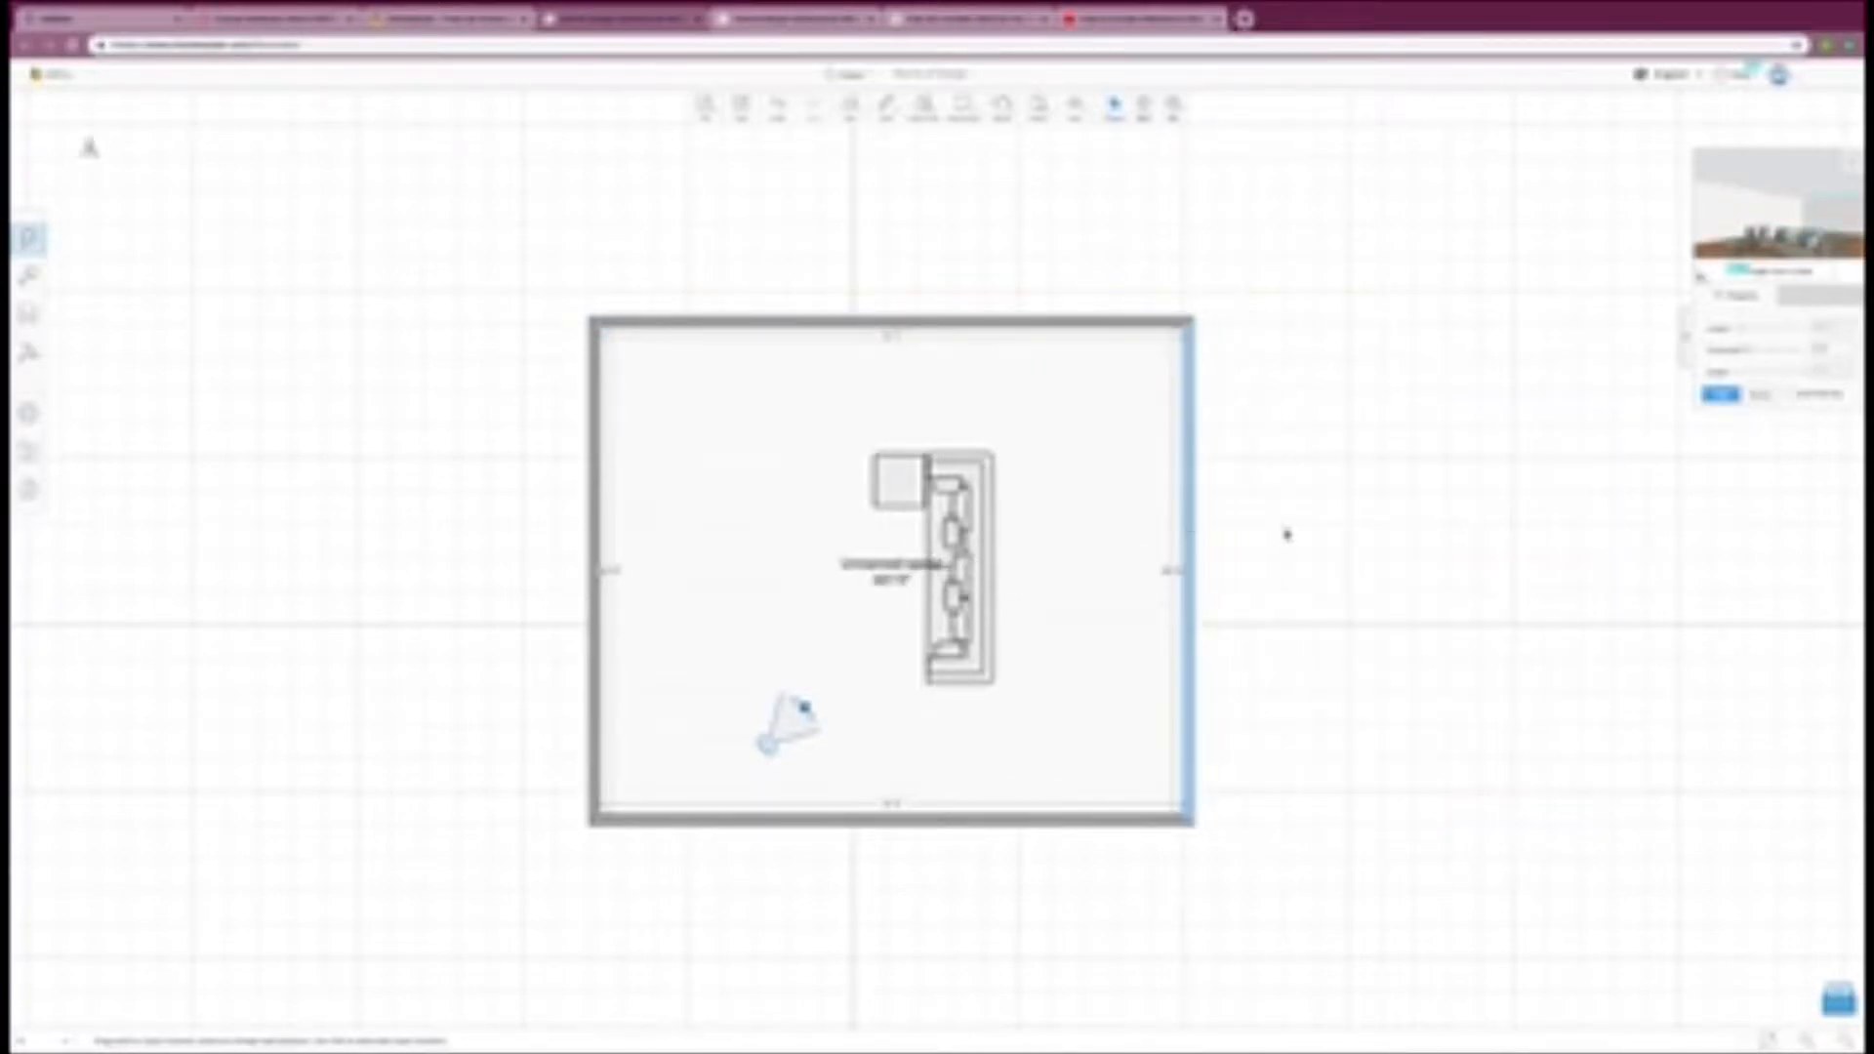
# Step: Move the sectional sofa left to sit near the centre of the resized room
pyautogui.moveTo(967, 578); pyautogui.dragTo(1073, 548, button='right')
pyautogui.click(926, 543)
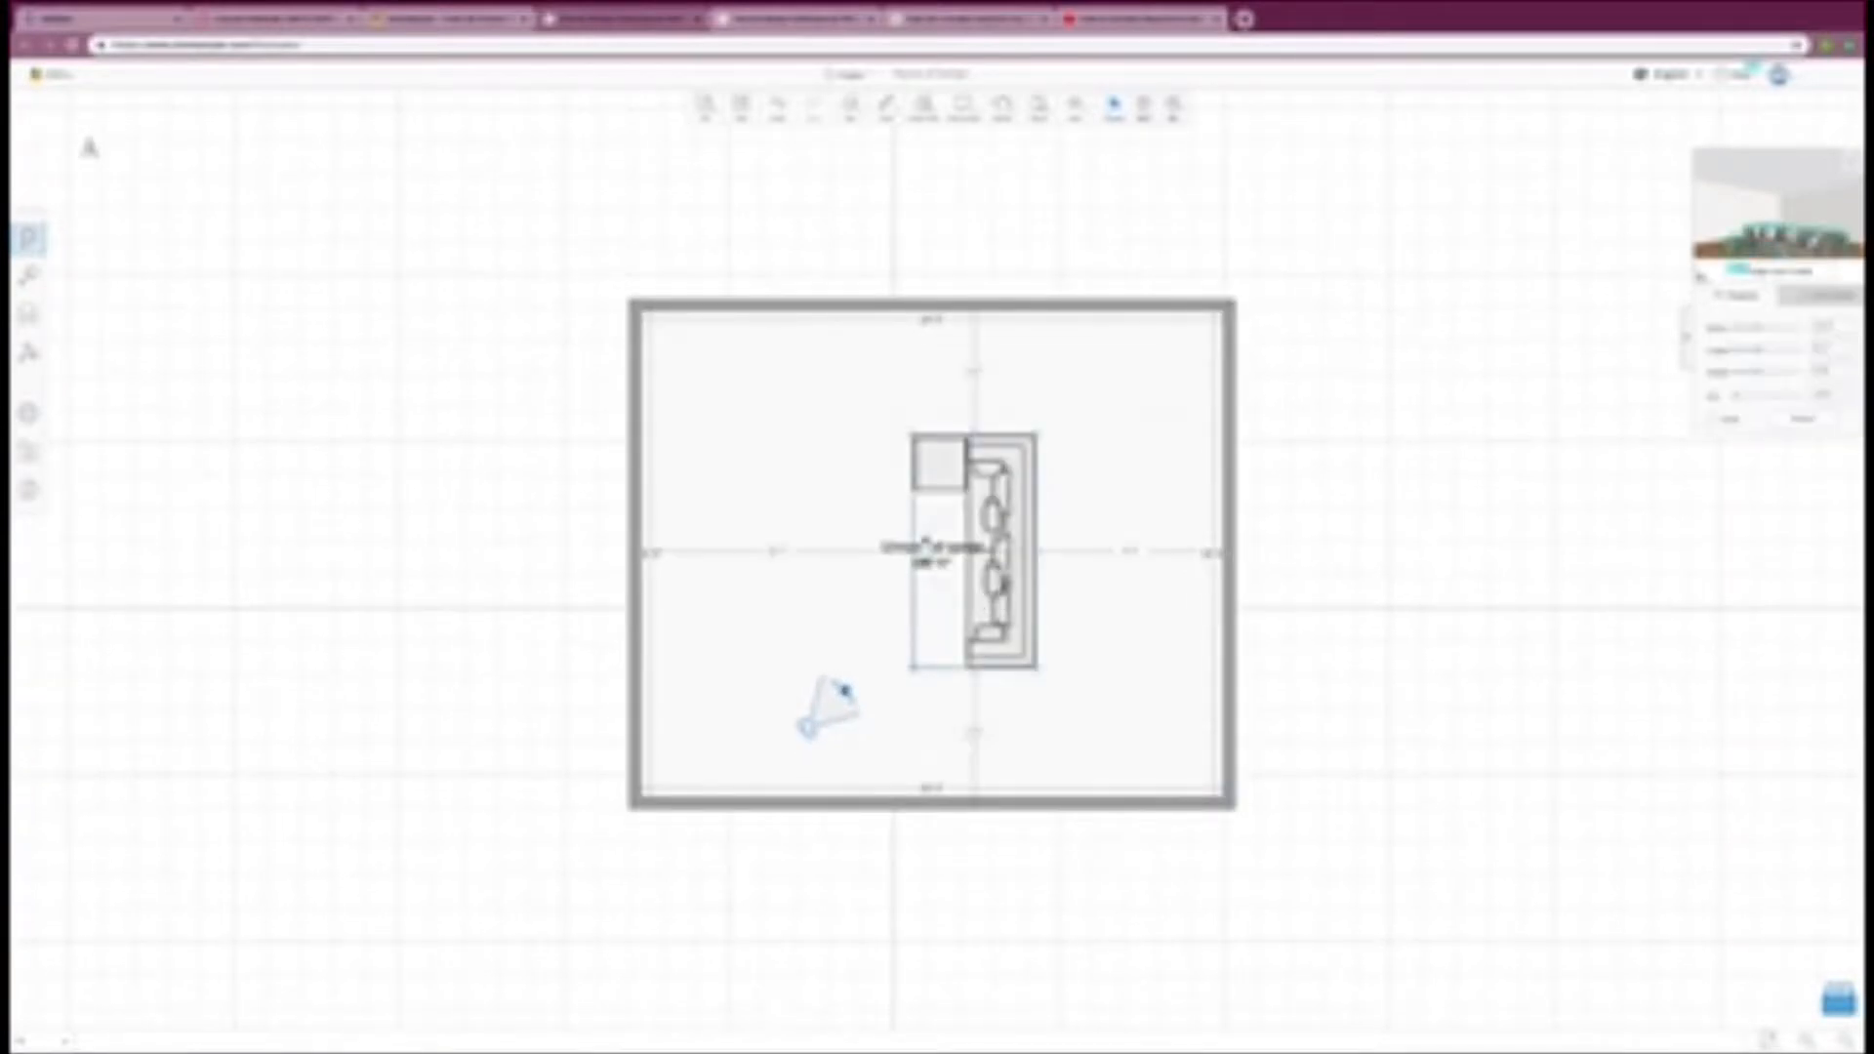
pyautogui.moveTo(925, 544); pyautogui.dragTo(873, 550)
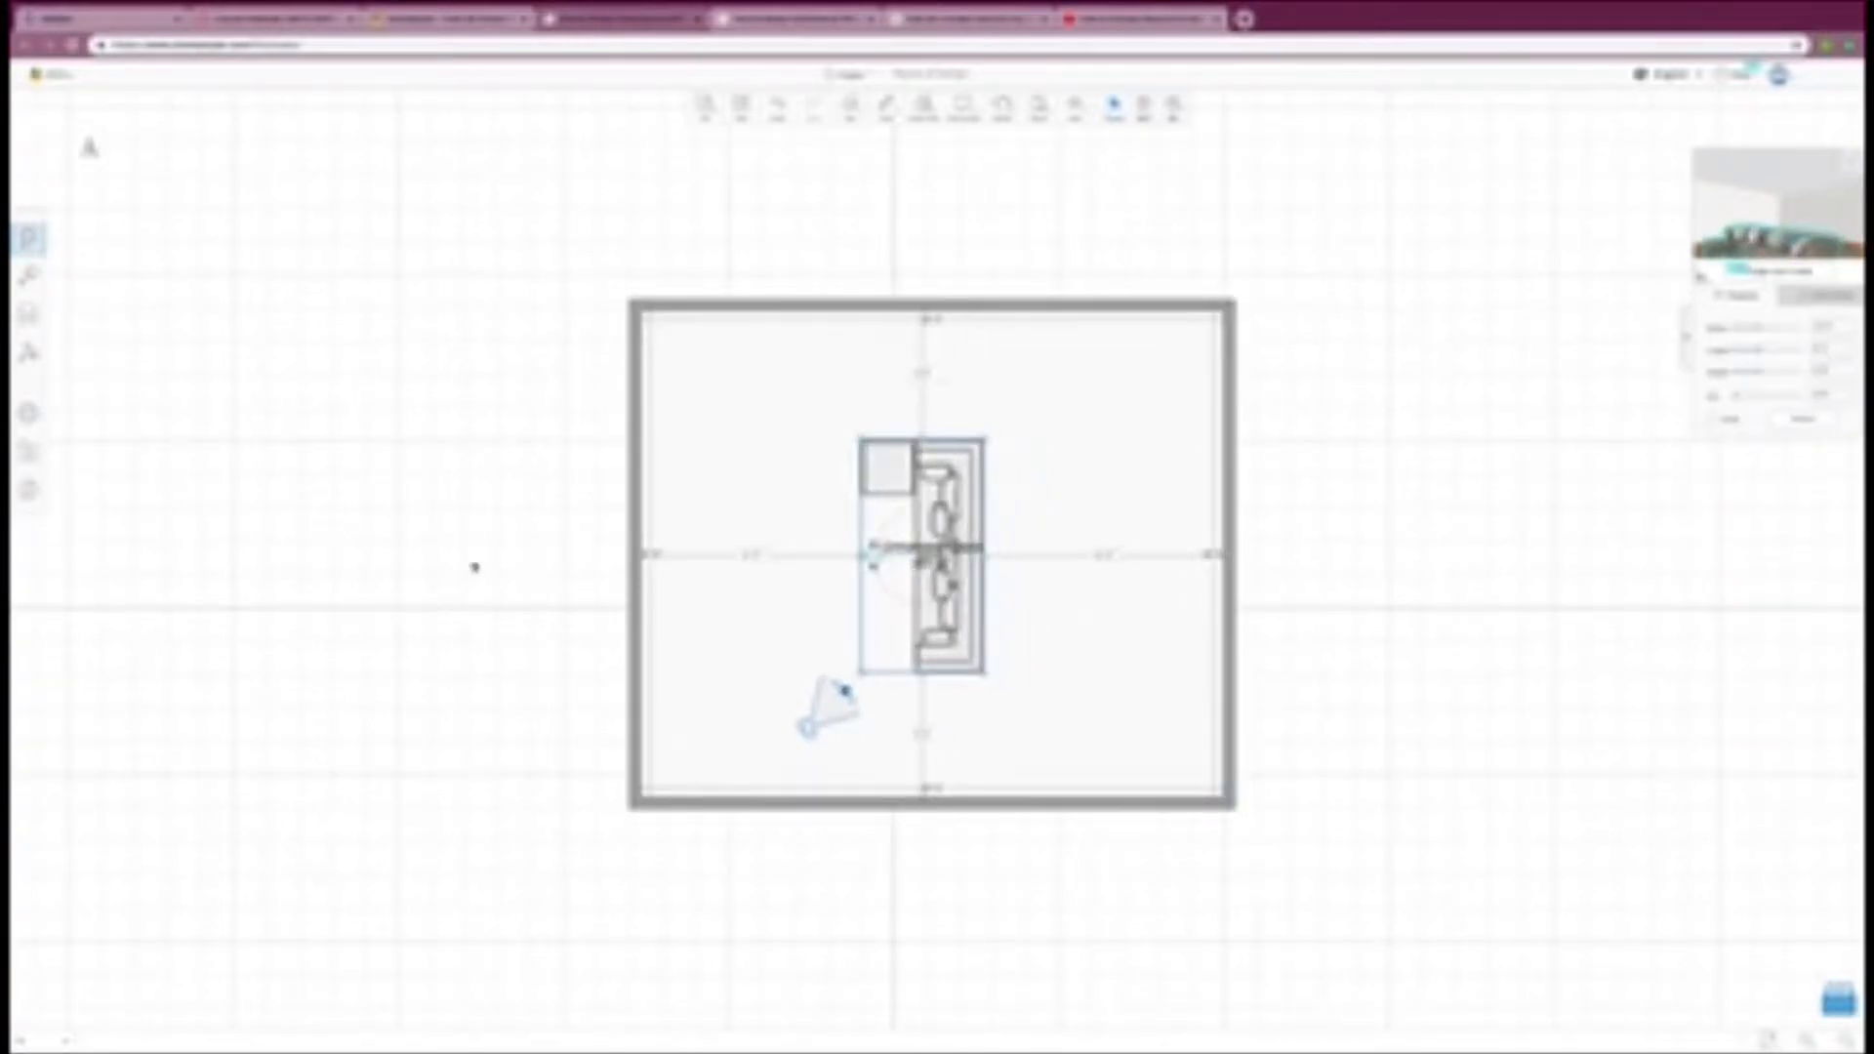
# Step: Search the model library for "fireplace"
pyautogui.click(28, 278)
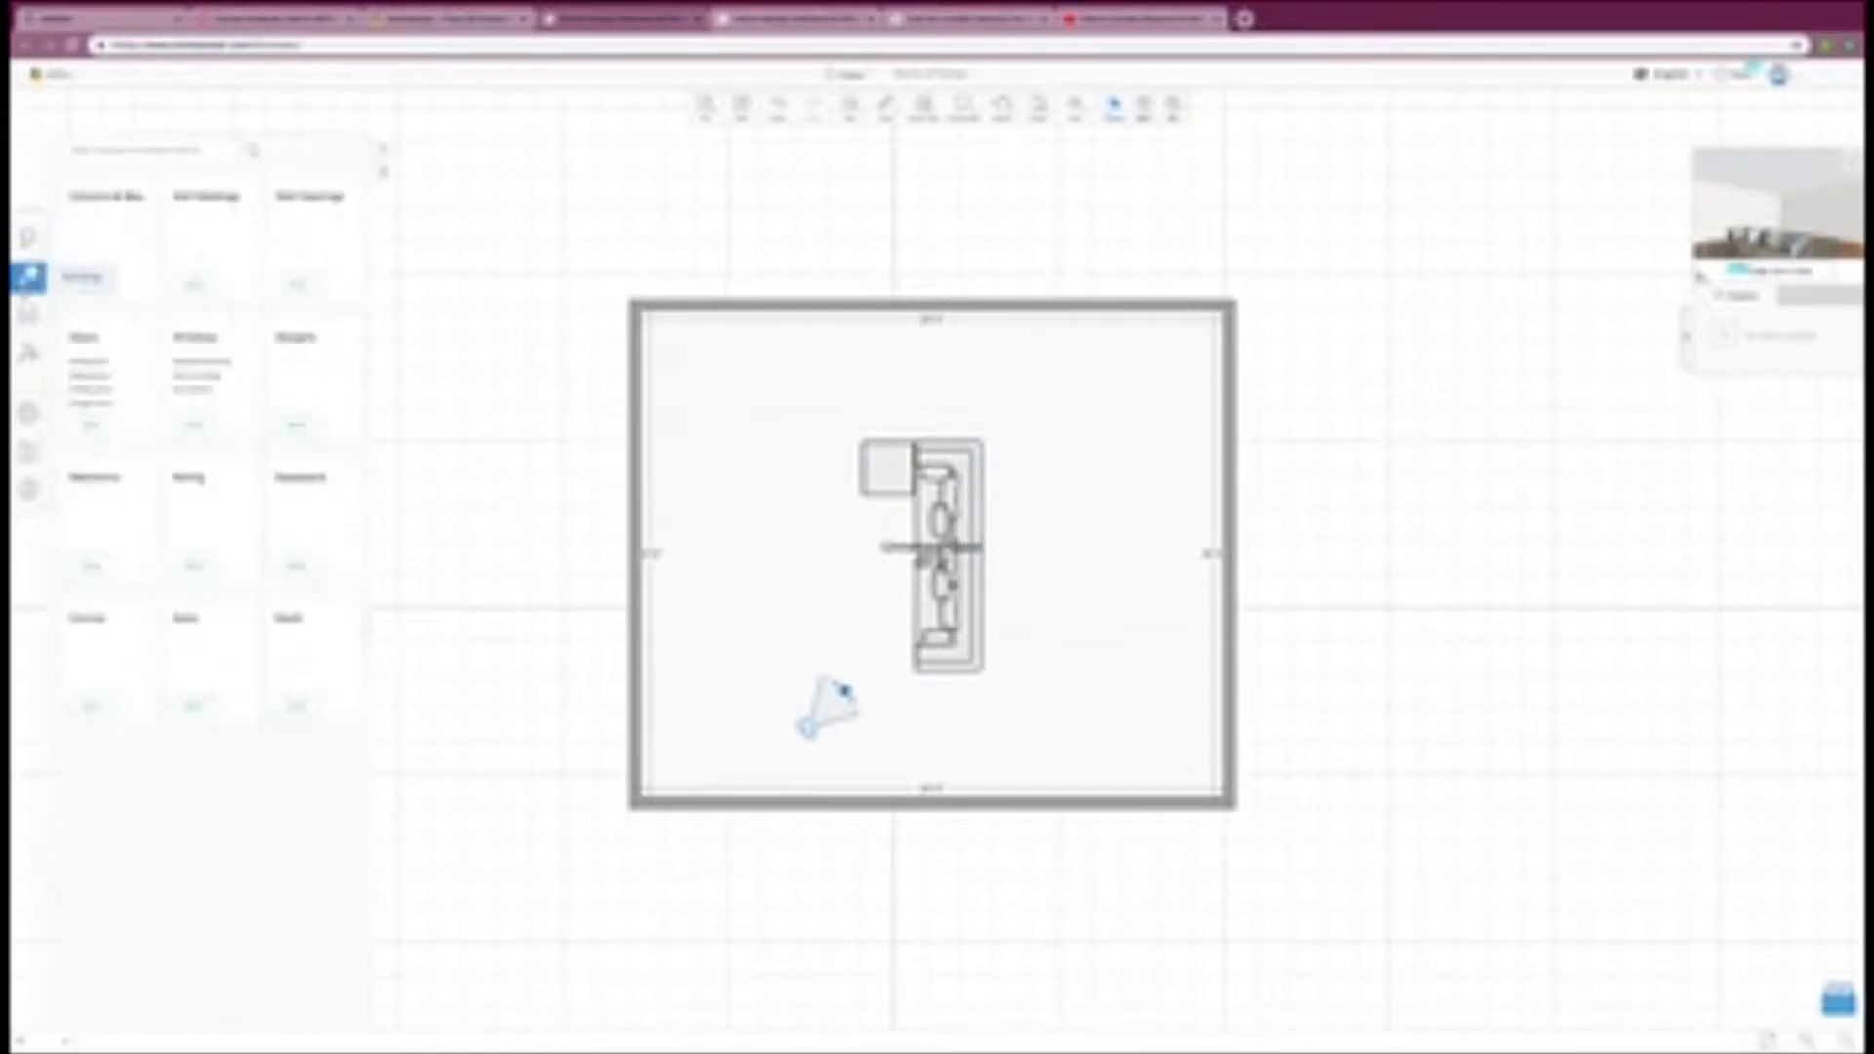
pyautogui.click(29, 314)
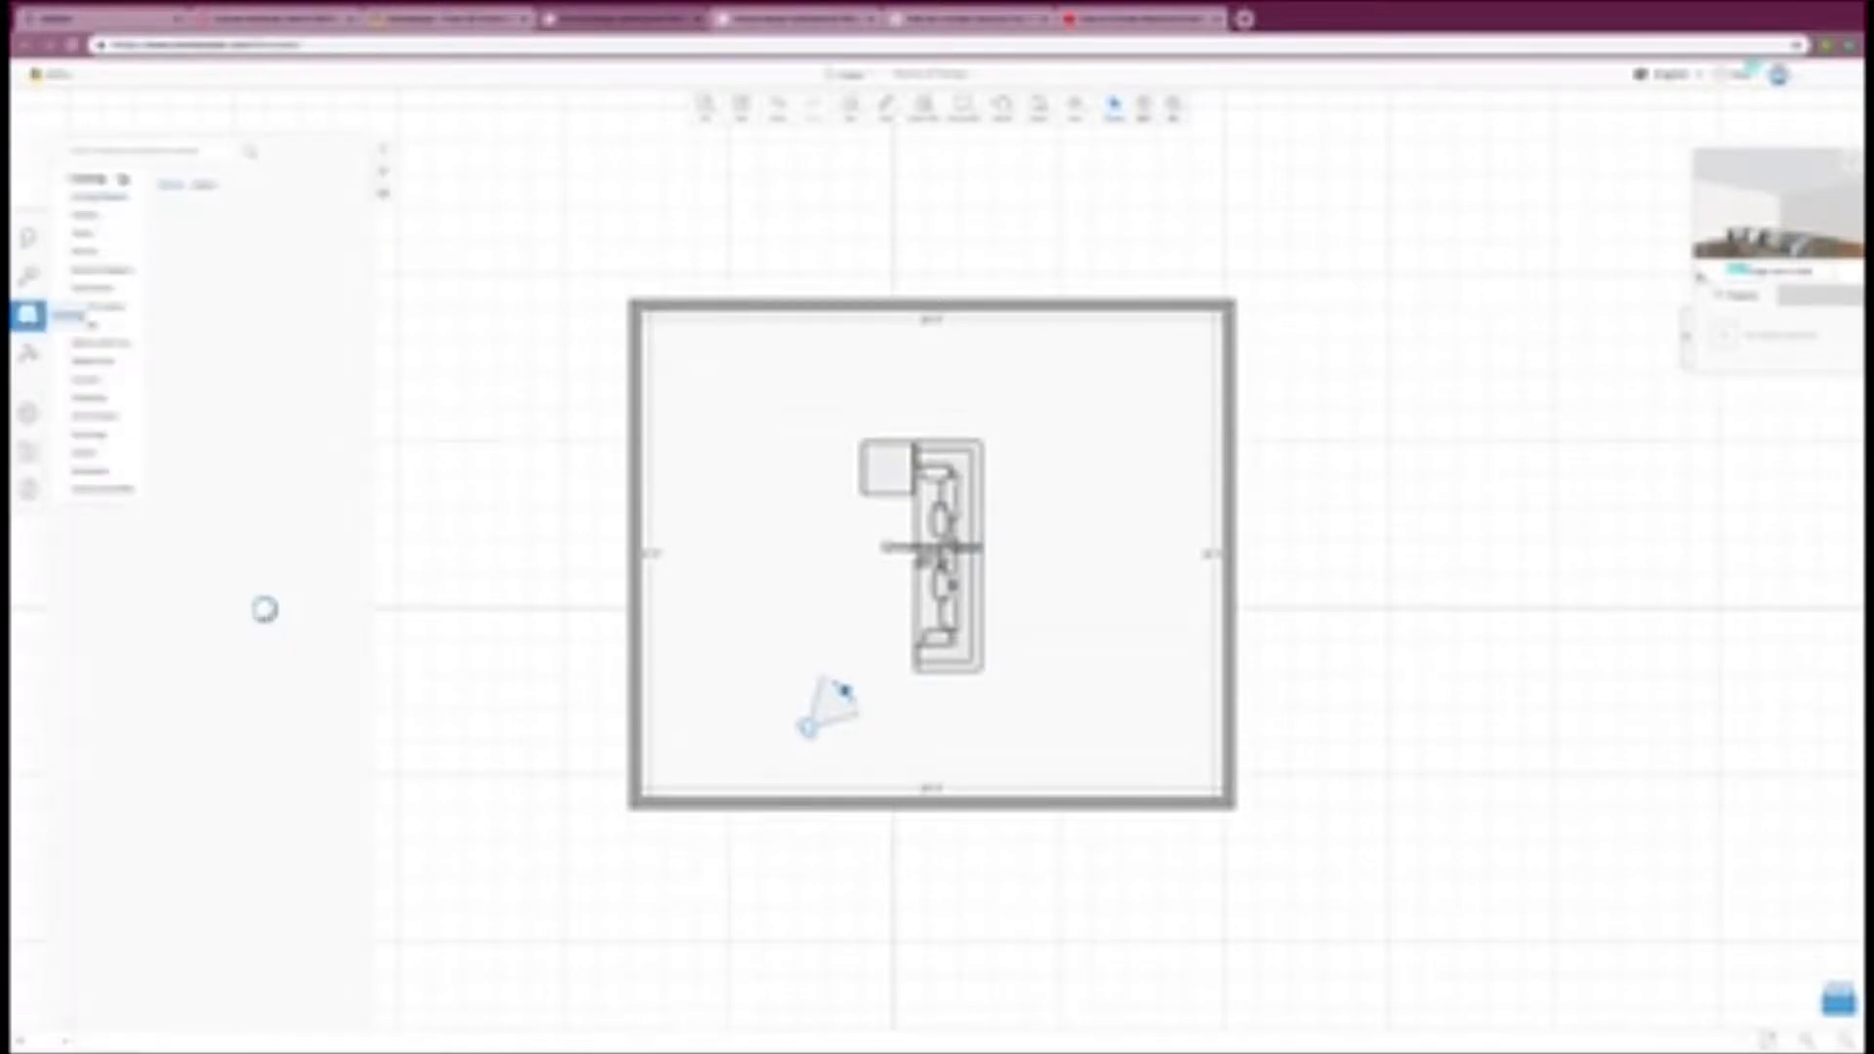
pyautogui.click(155, 148)
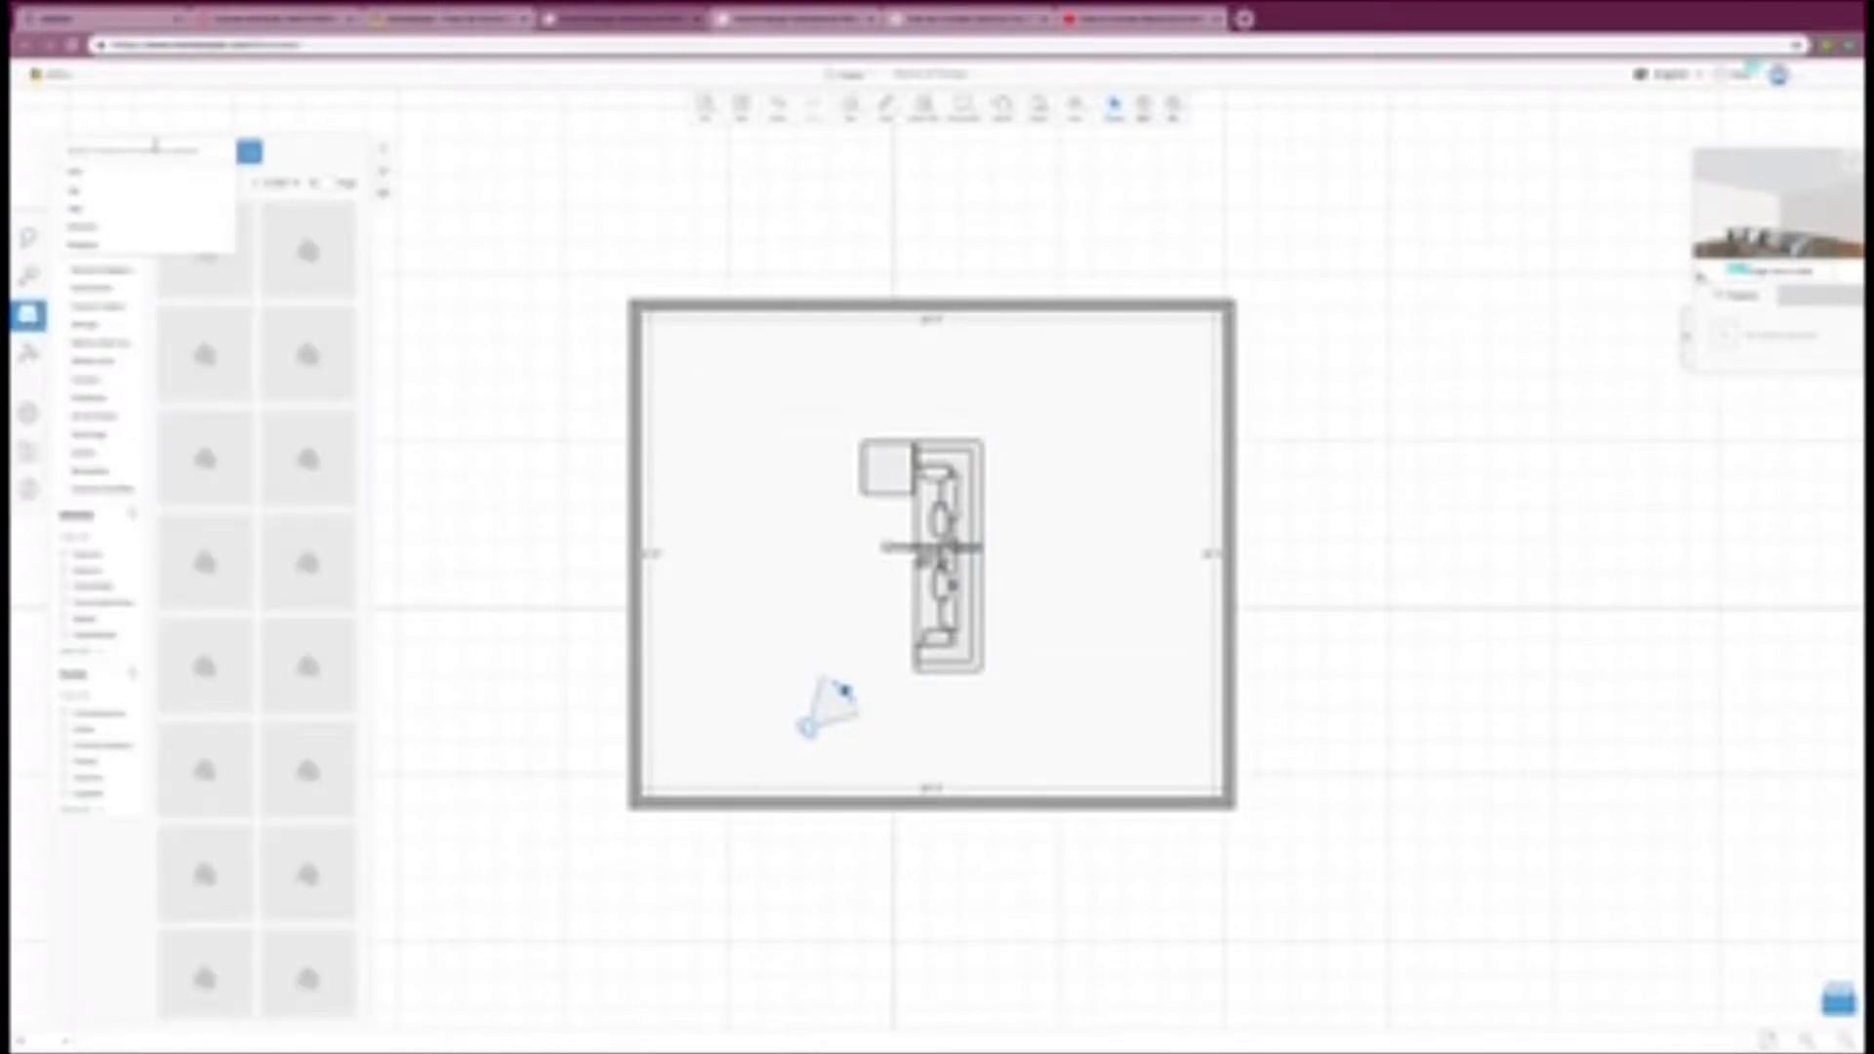
pyautogui.write('fireplace')
pyautogui.press('Return')
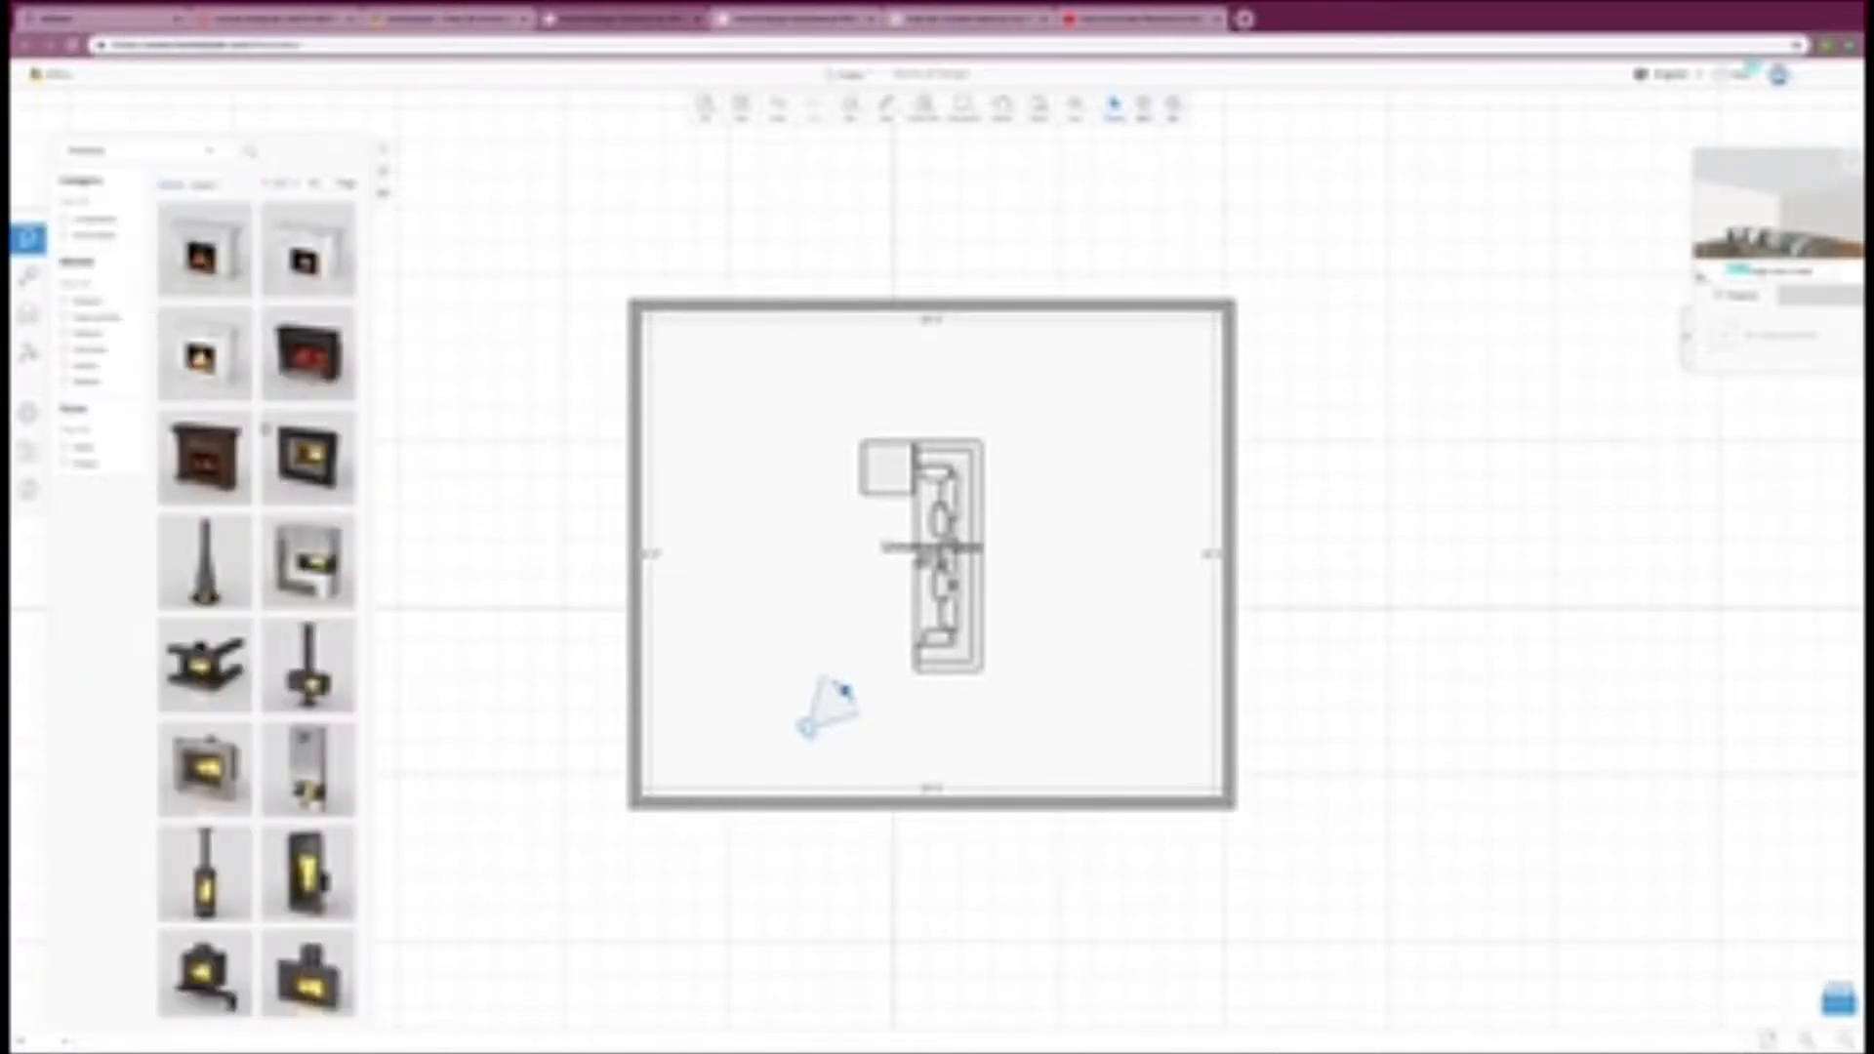
# Step: Place a tall fireplace from the search results against the room's left wall
pyautogui.scroll(-1, 266, 427)
pyautogui.scroll(-4, 293, 469)
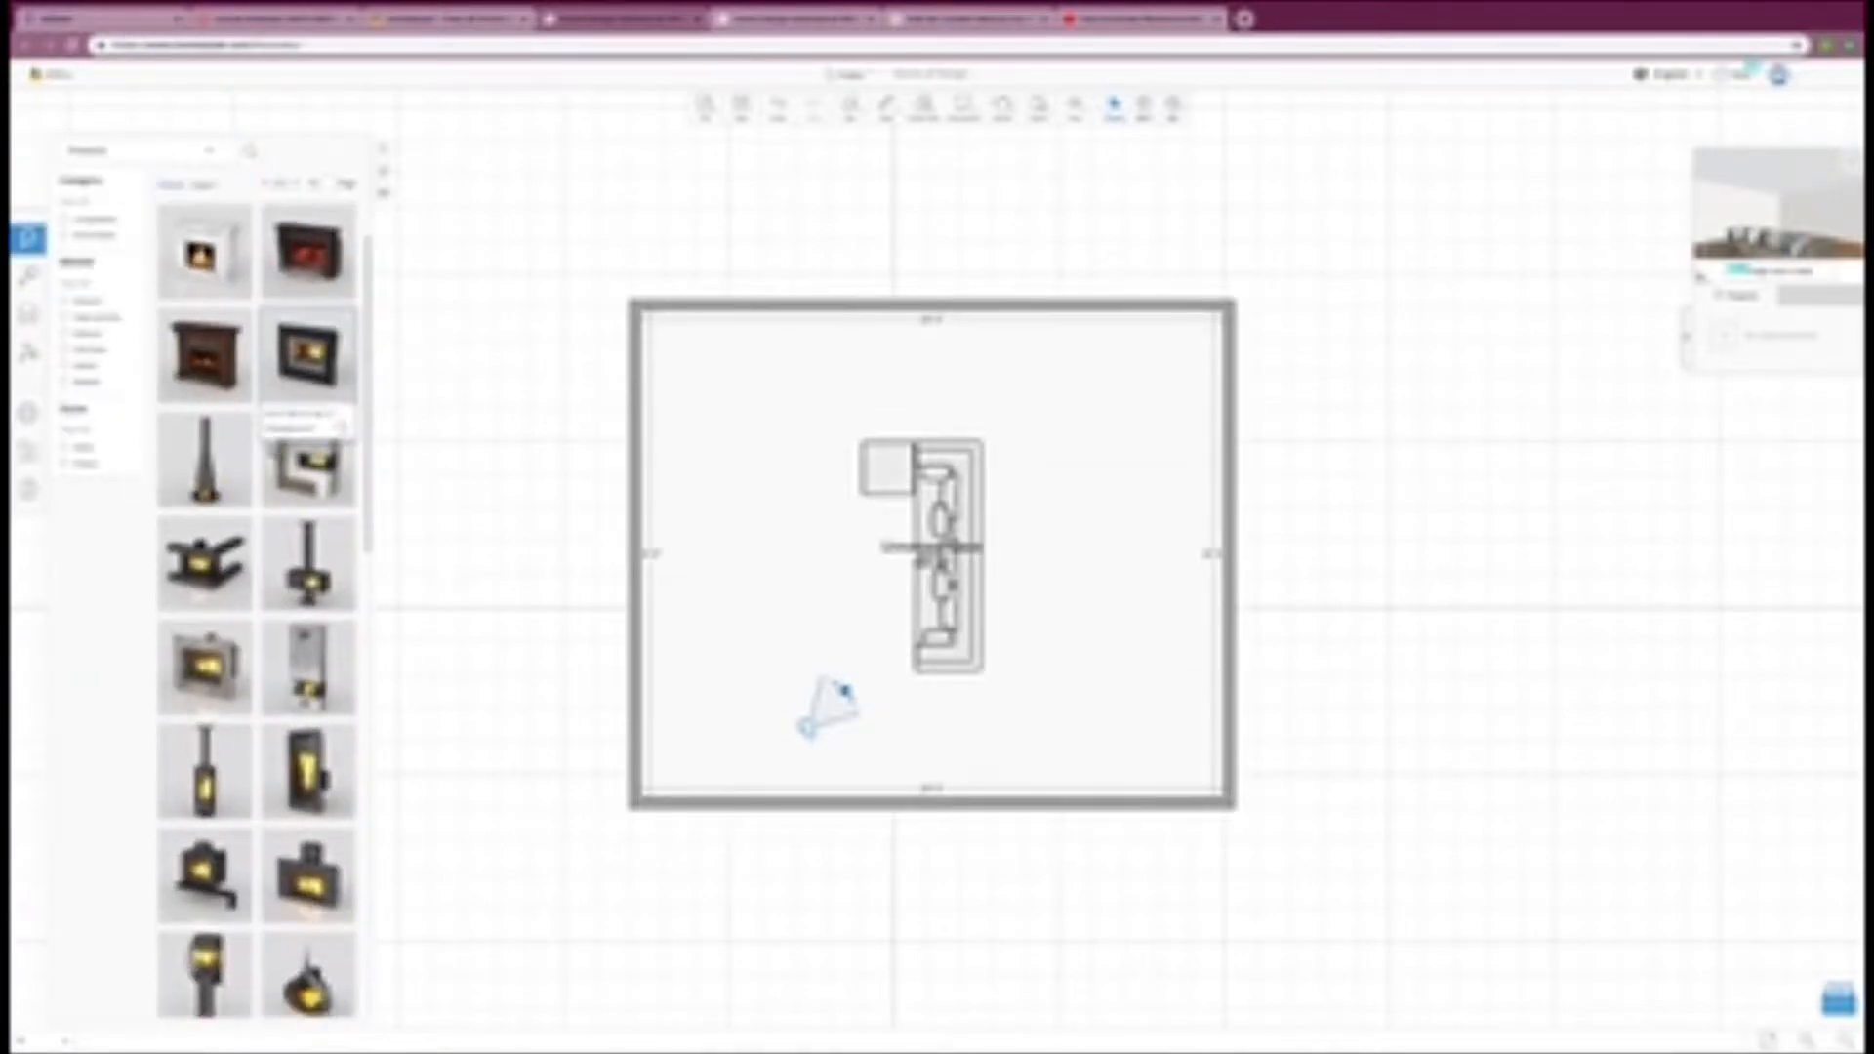
pyautogui.scroll(-5, 293, 488)
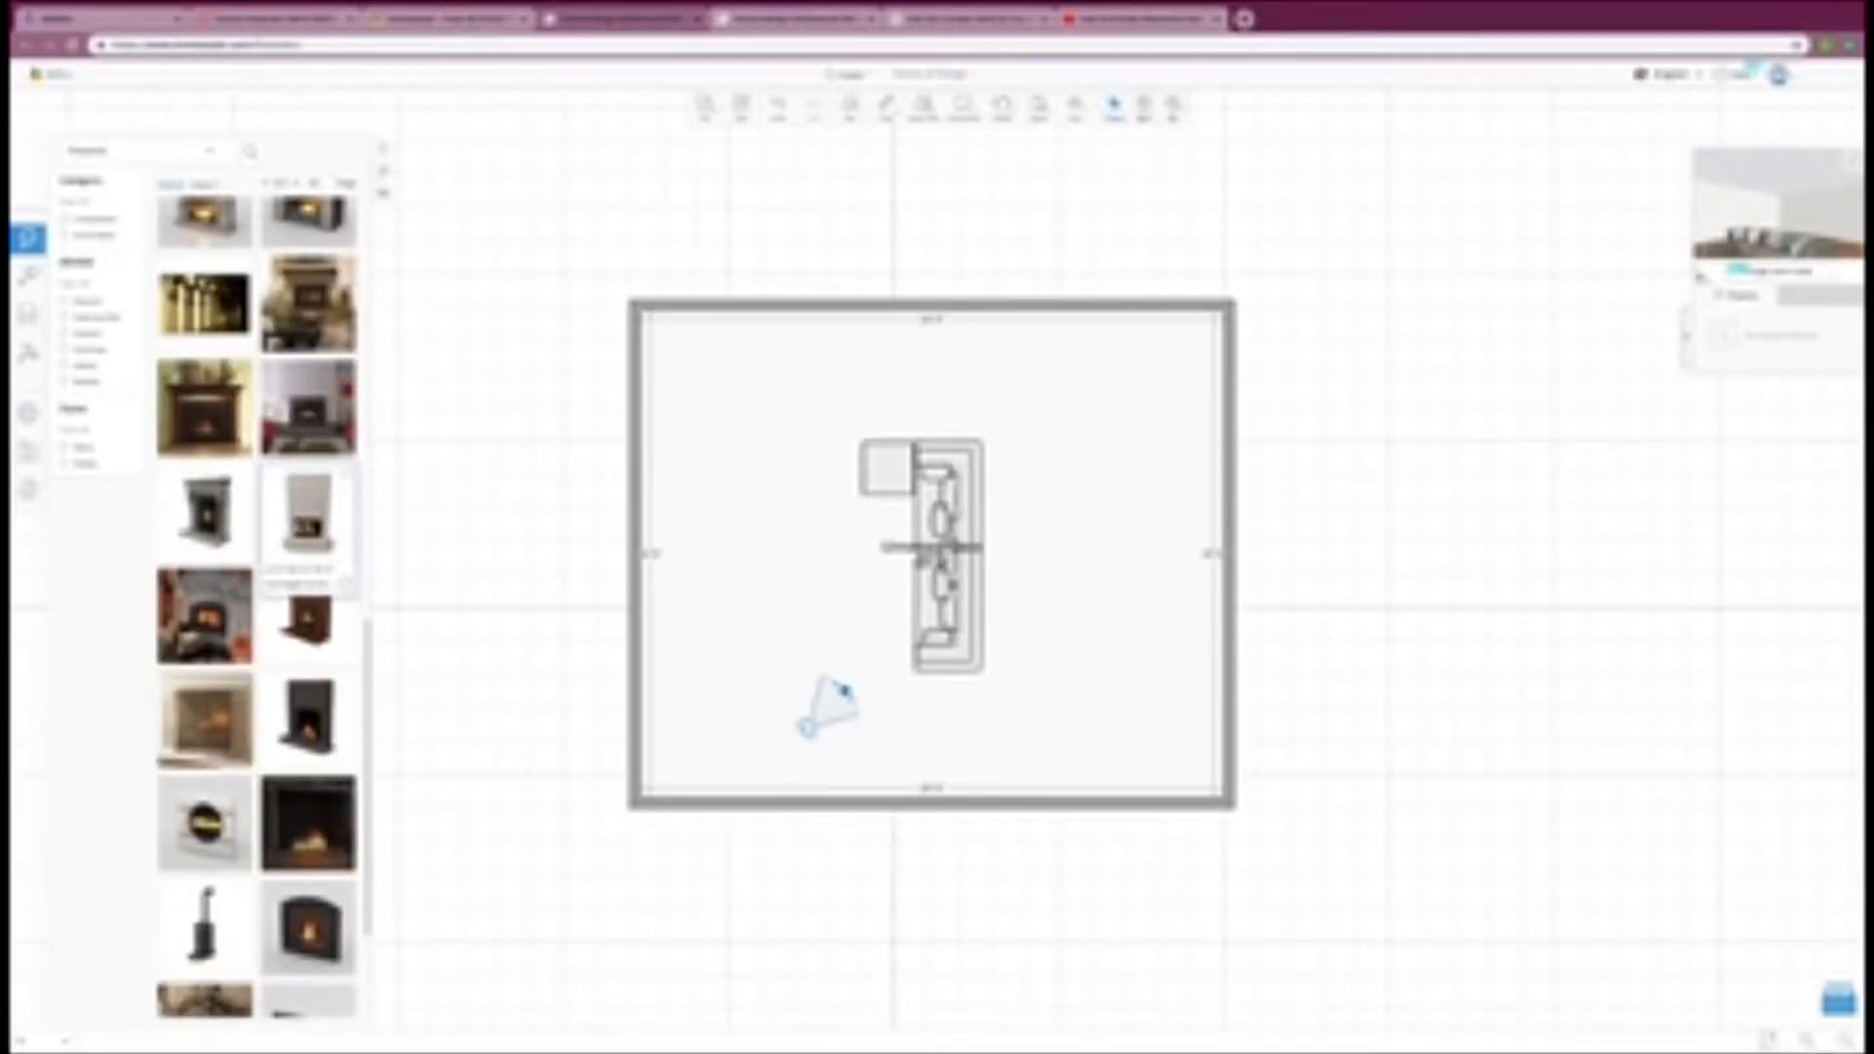
pyautogui.moveTo(308, 518); pyautogui.dragTo(658, 590)
pyautogui.click(877, 632)
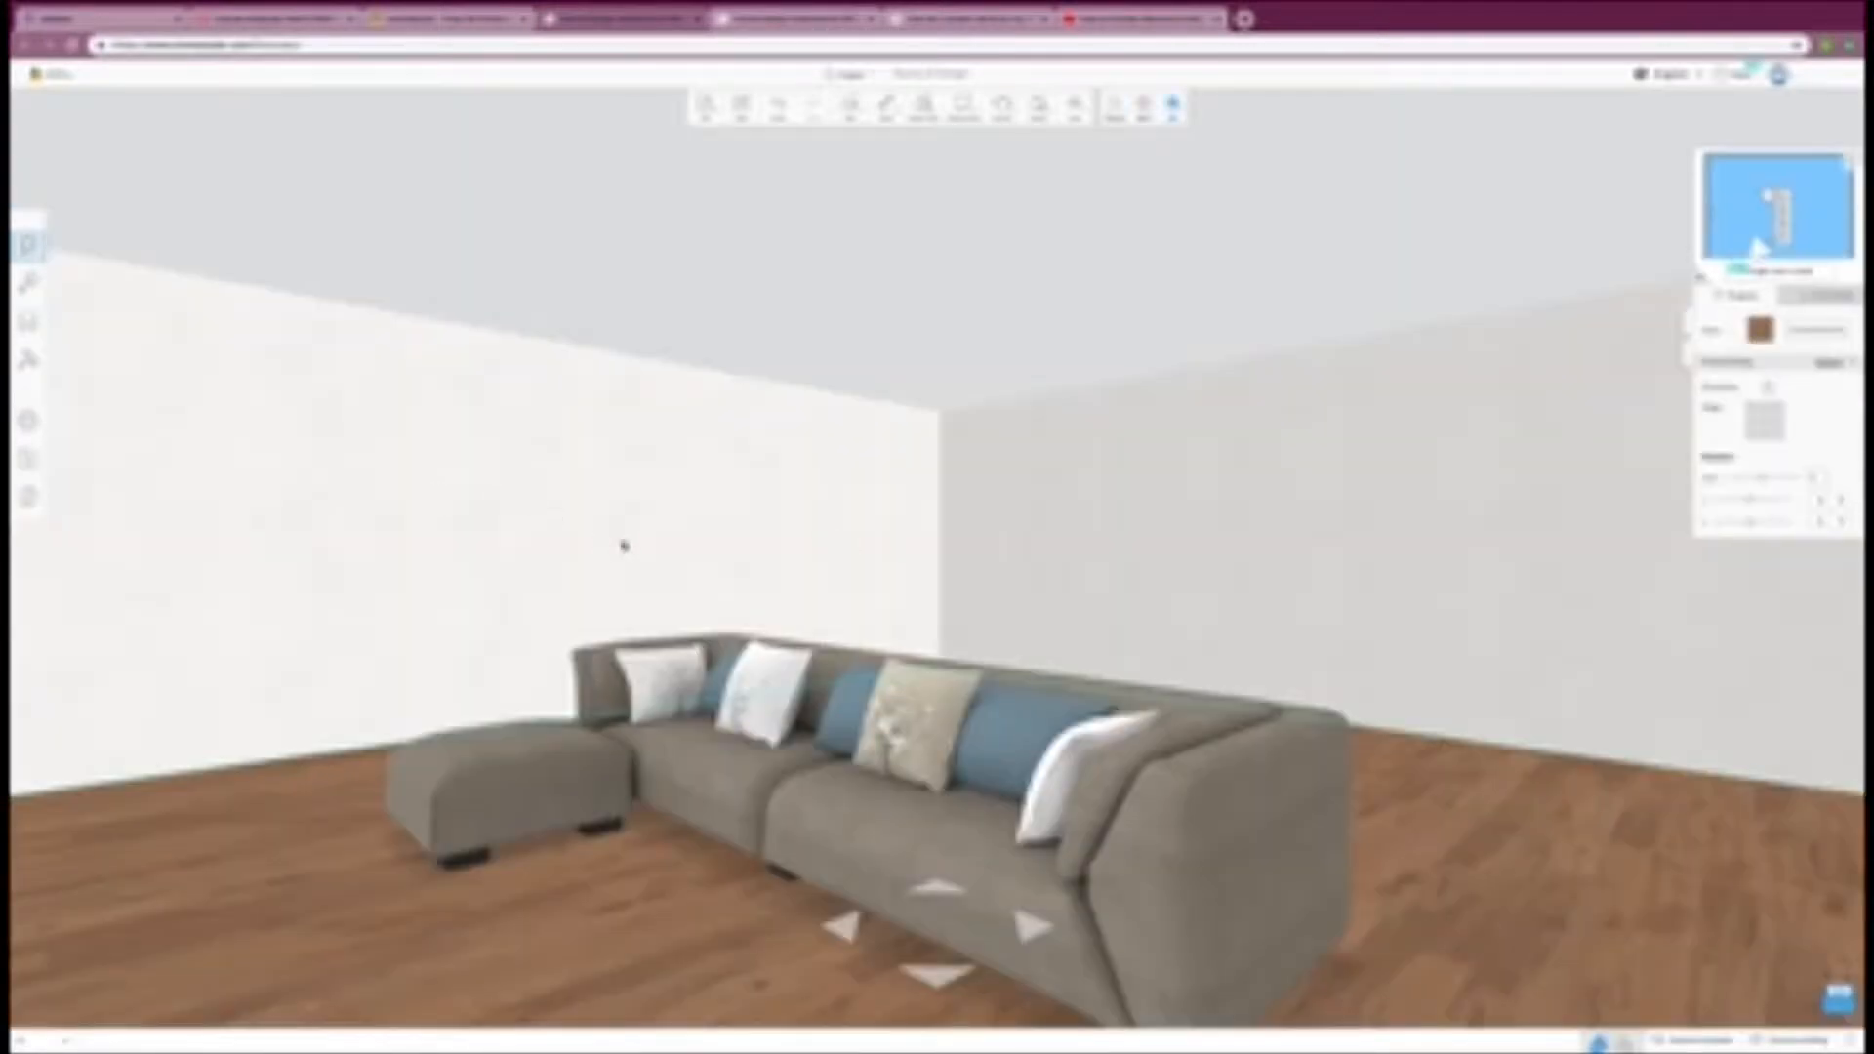
# Step: Inspect the fireplace in the 3D view, raise it on the wall, and move it down into the far corner
pyautogui.moveTo(991, 520)
pyautogui.mouseDown()
pyautogui.moveTo(1179, 542)
pyautogui.moveTo(960, 506)
pyautogui.mouseUp()
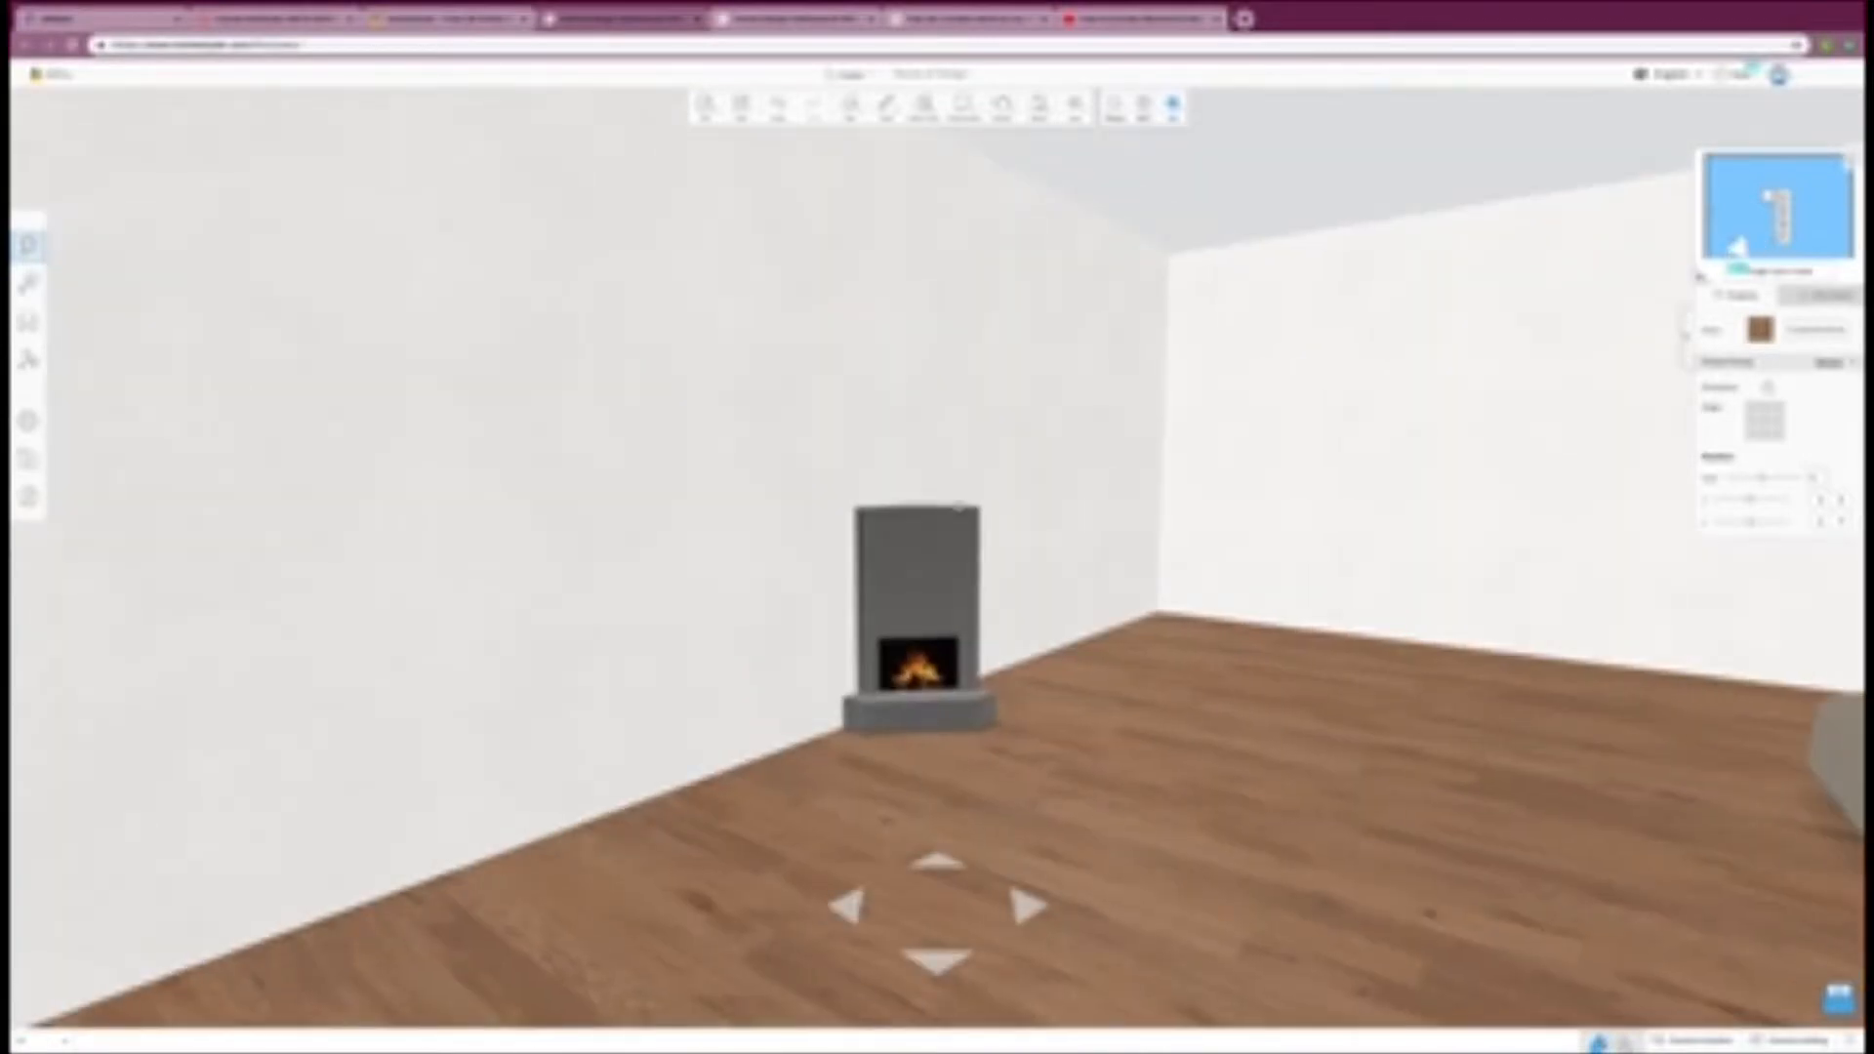
pyautogui.moveTo(969, 607); pyautogui.dragTo(996, 624)
pyautogui.click(1028, 644)
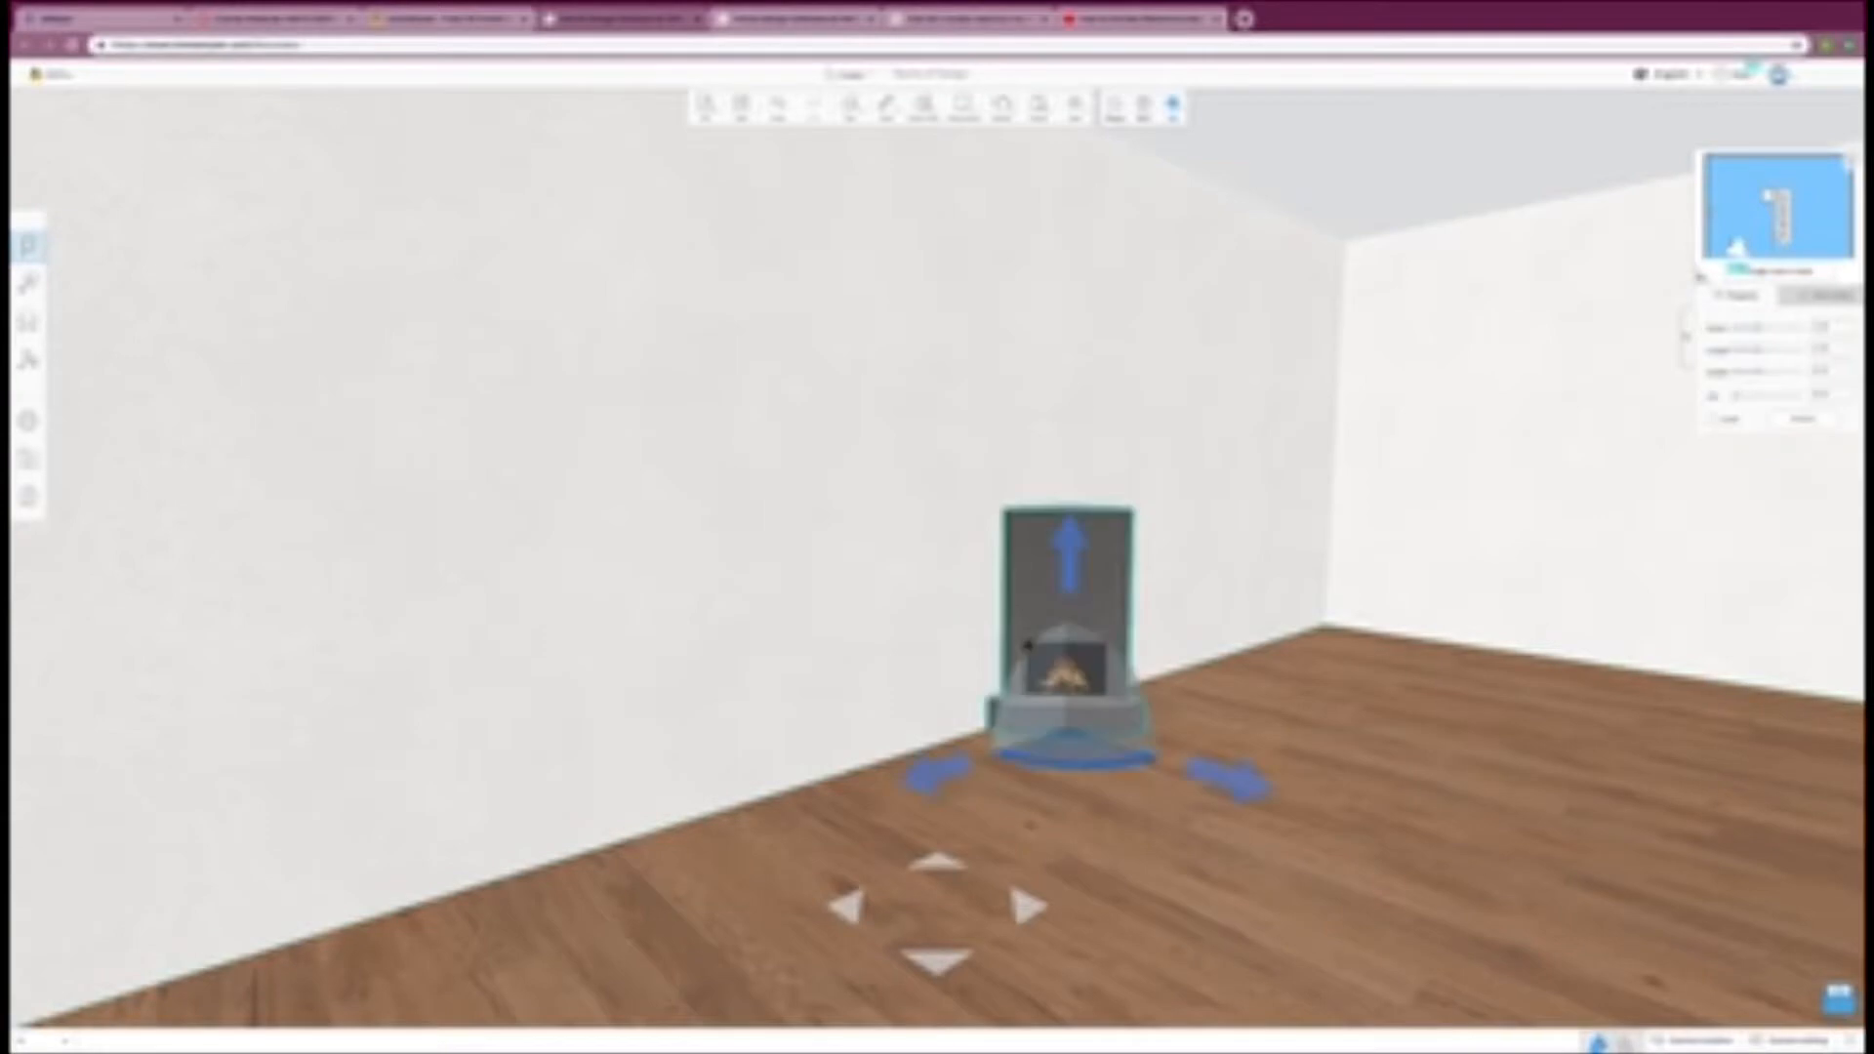
pyautogui.moveTo(1074, 584); pyautogui.dragTo(1175, 446)
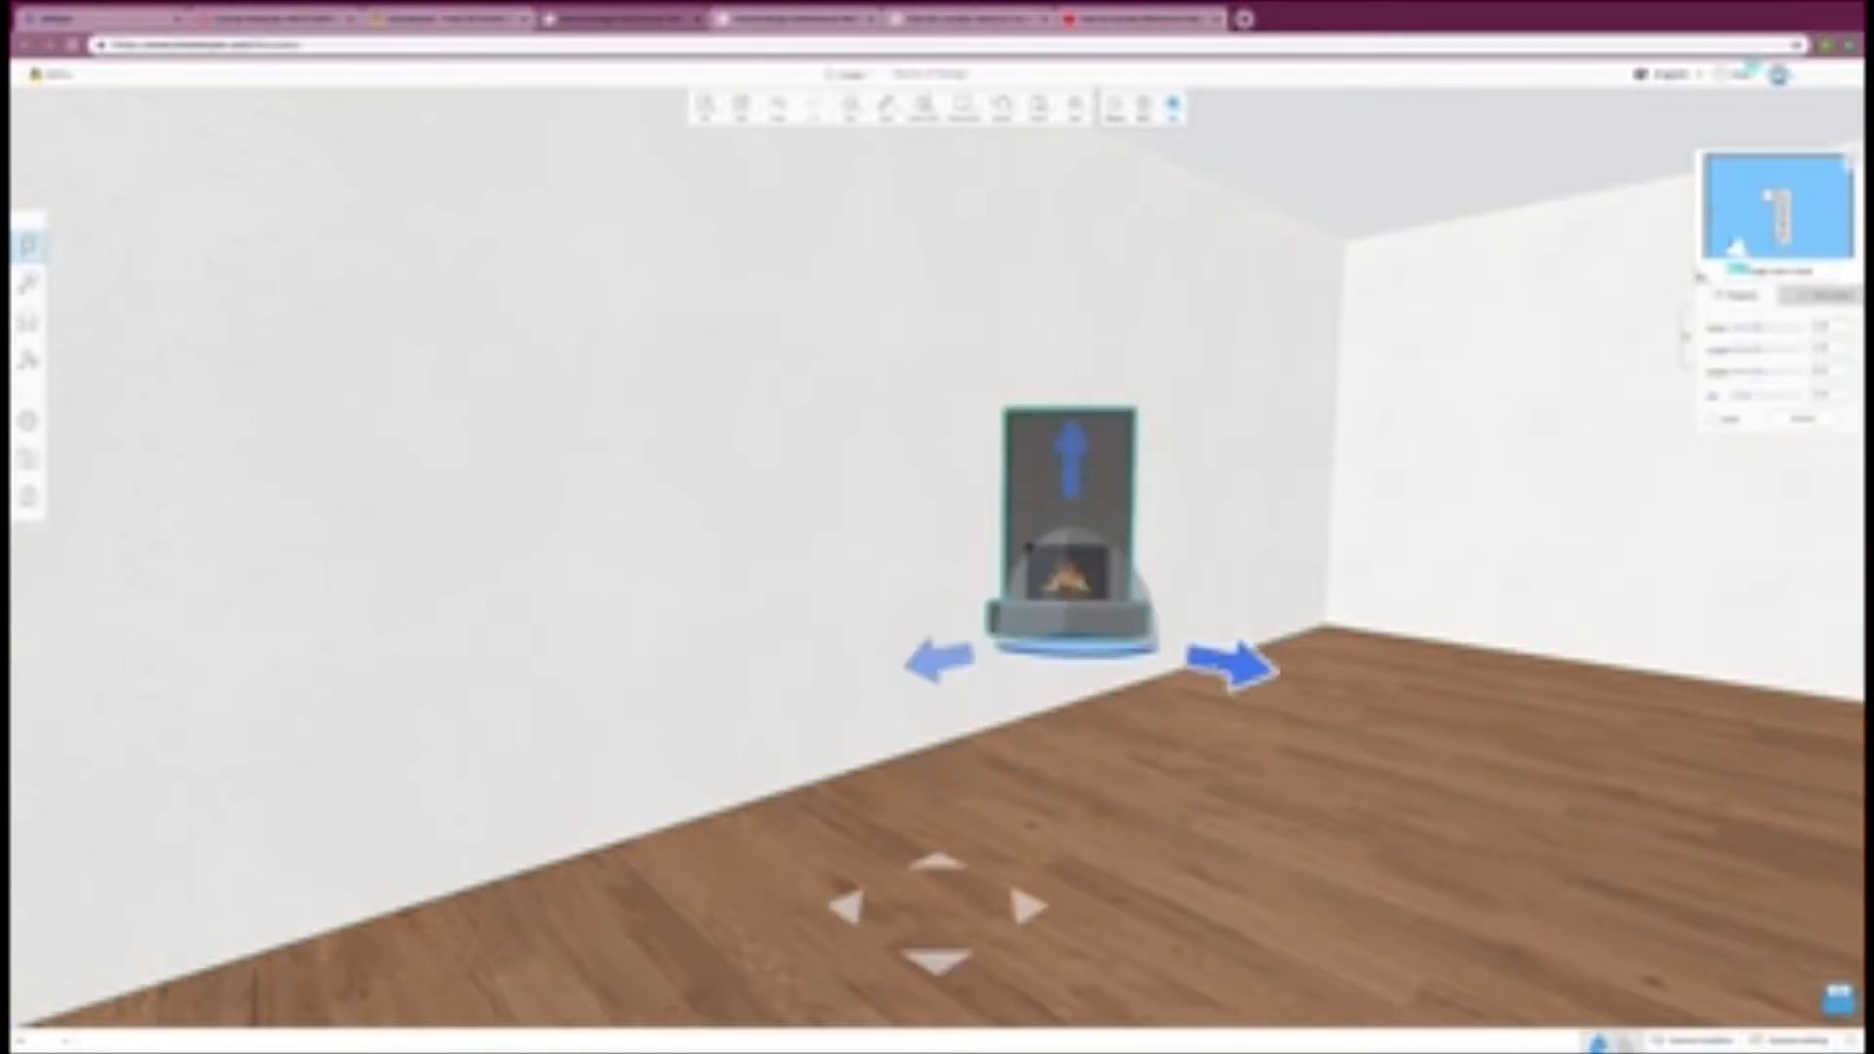
pyautogui.moveTo(1225, 666); pyautogui.dragTo(1339, 610)
pyautogui.moveTo(1332, 517); pyautogui.dragTo(1340, 570)
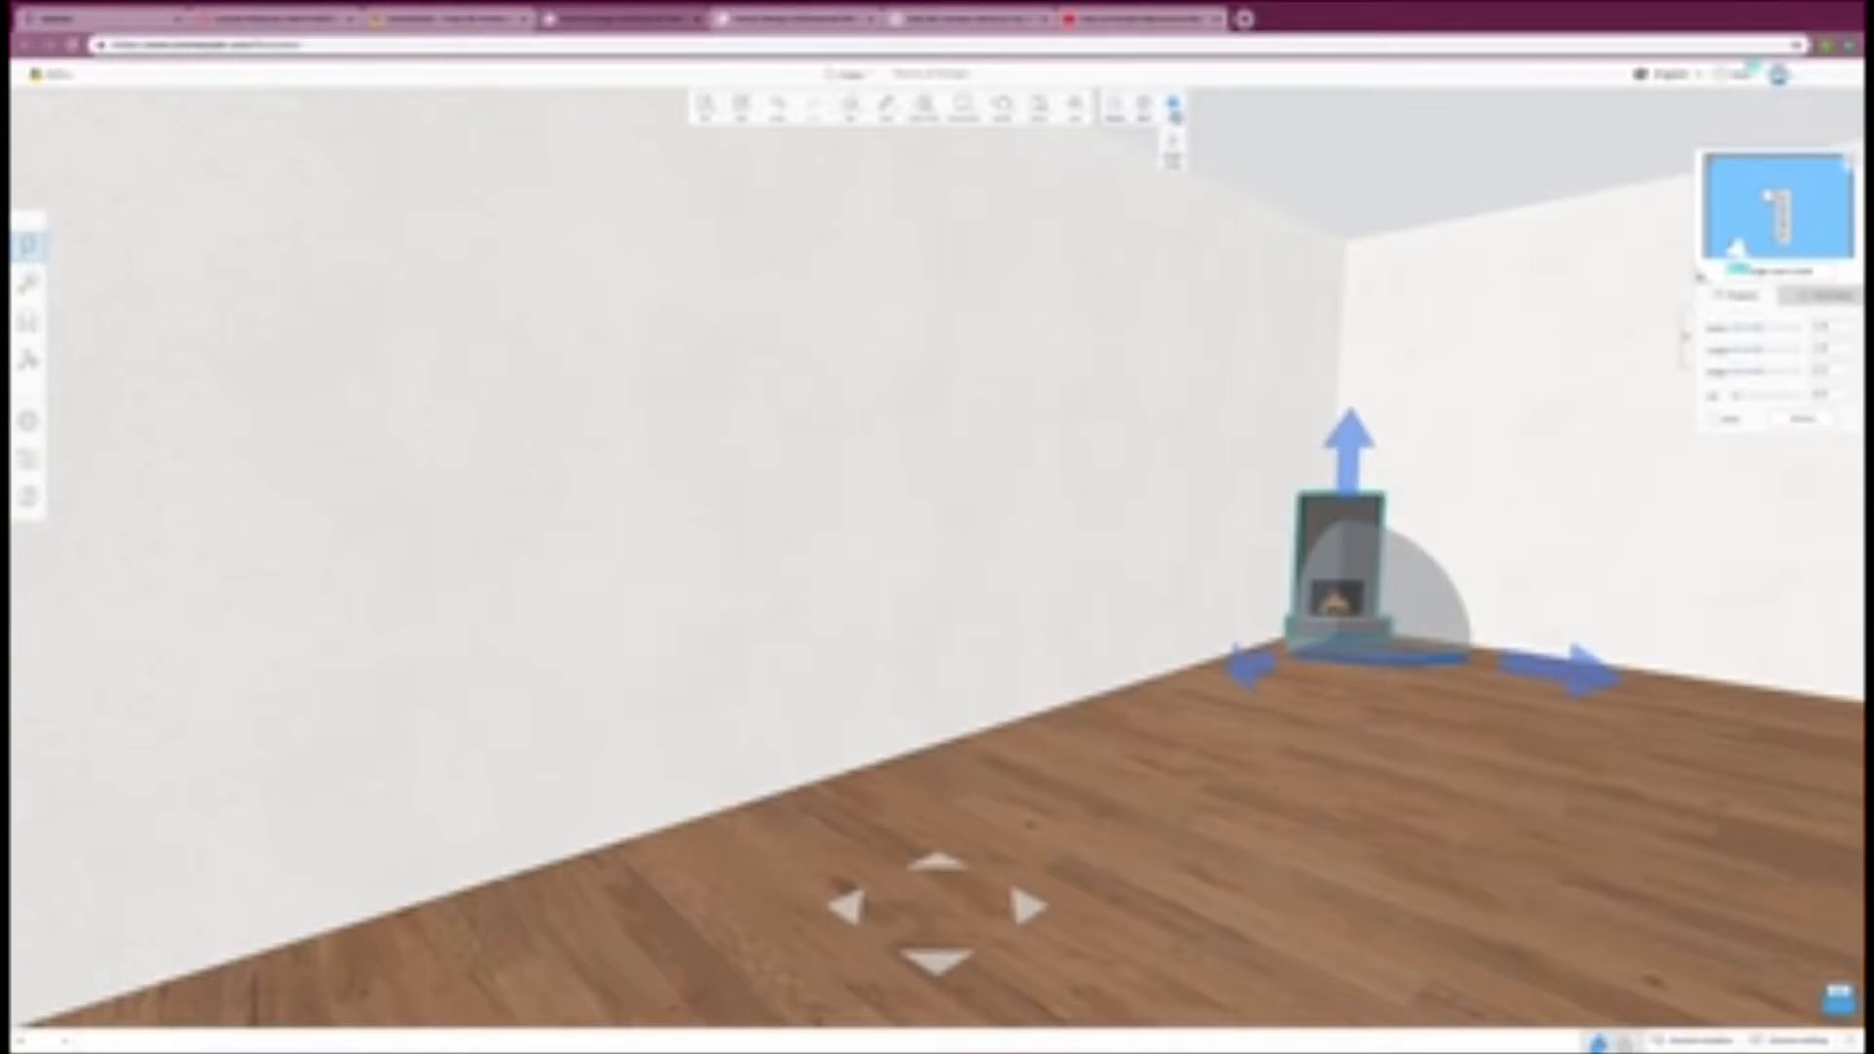
# Step: Return to the 2D floor plan and delete the fireplace in the corner
pyautogui.click(1114, 104)
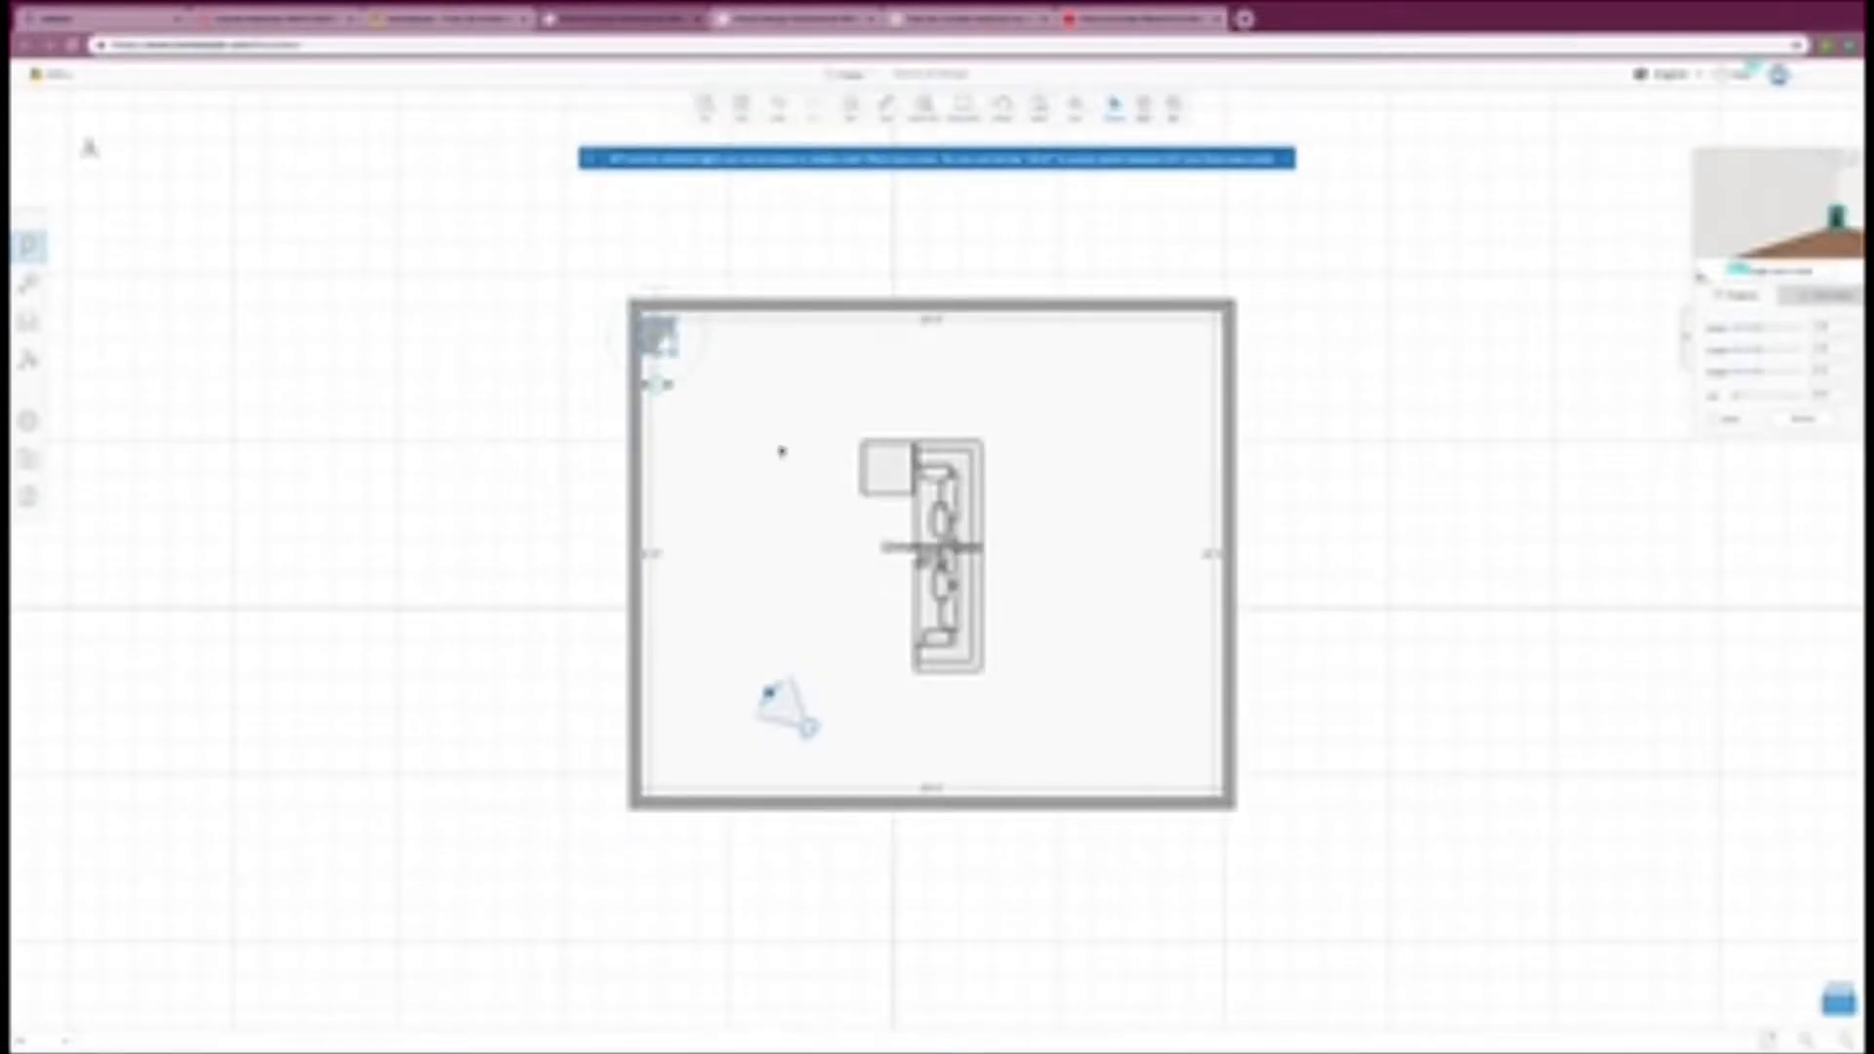
pyautogui.press('Delete')
# Step: Reopen the fireplace search results and place a different, larger fireplace at the middle of the left wall
pyautogui.moveTo(39, 247)
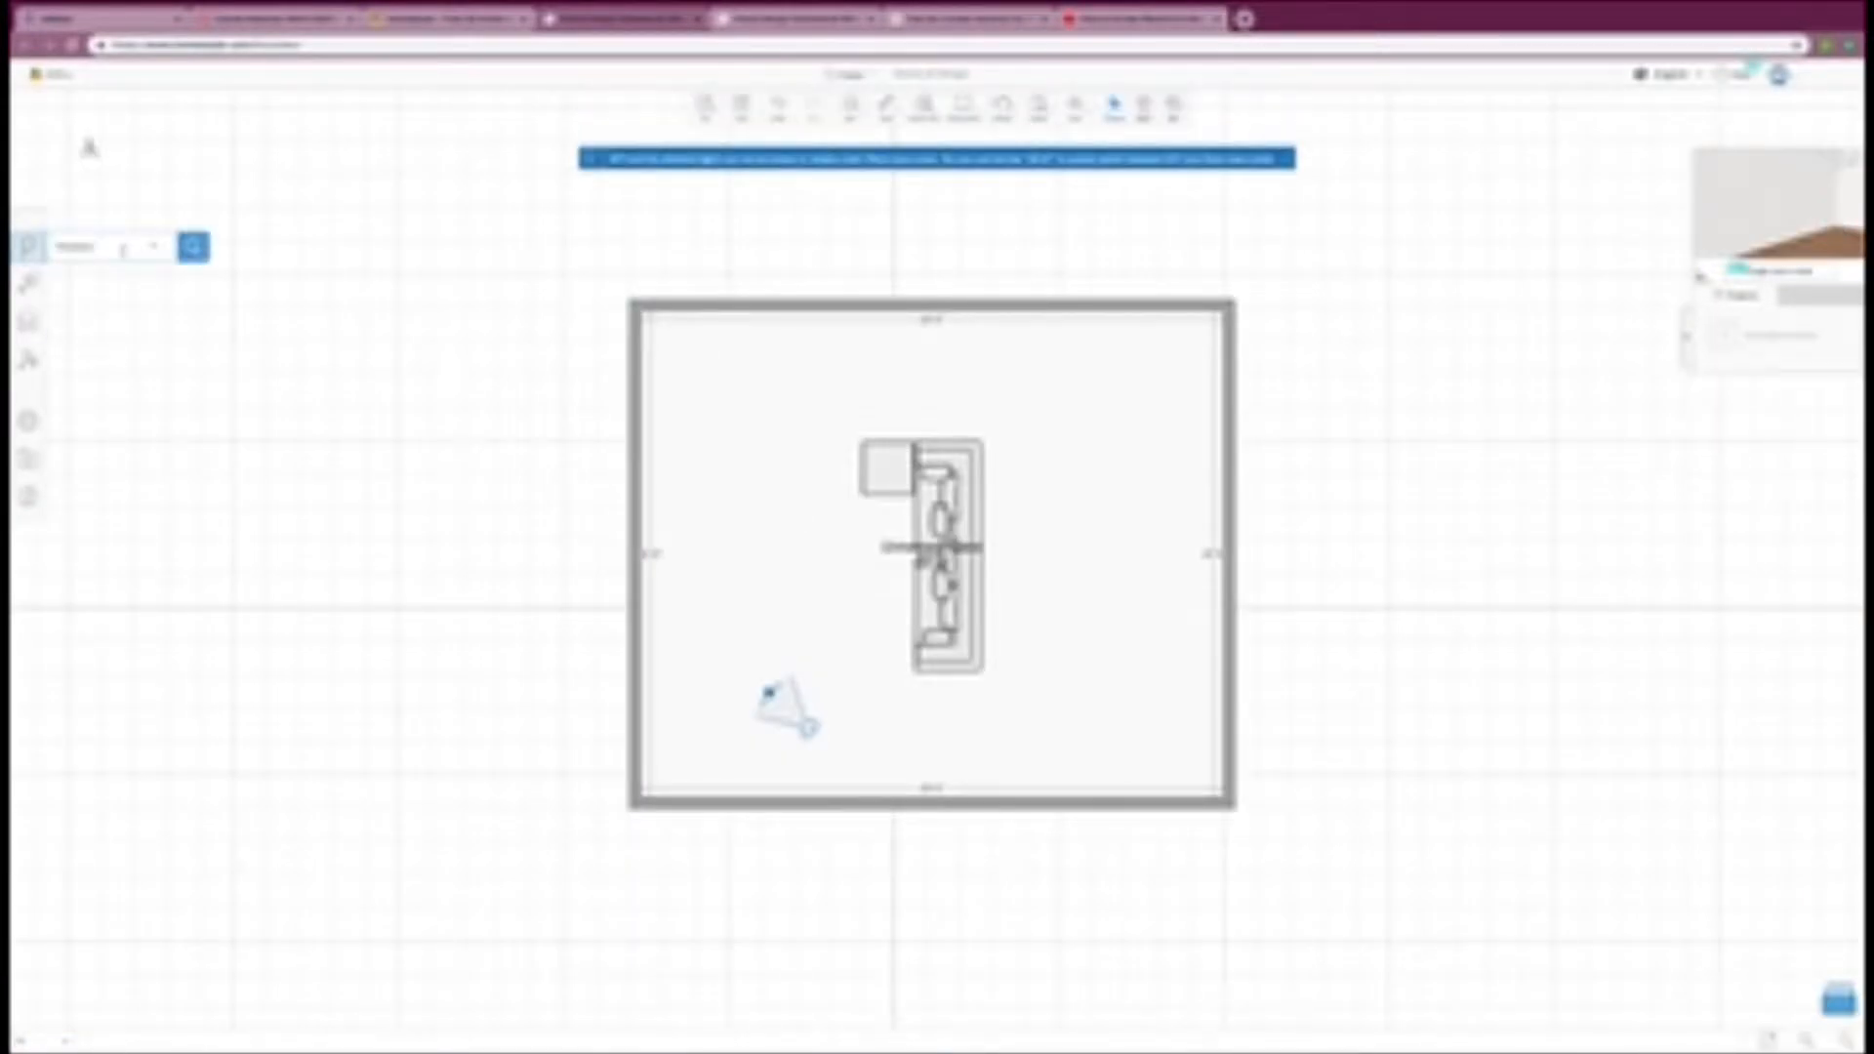
pyautogui.click(194, 247)
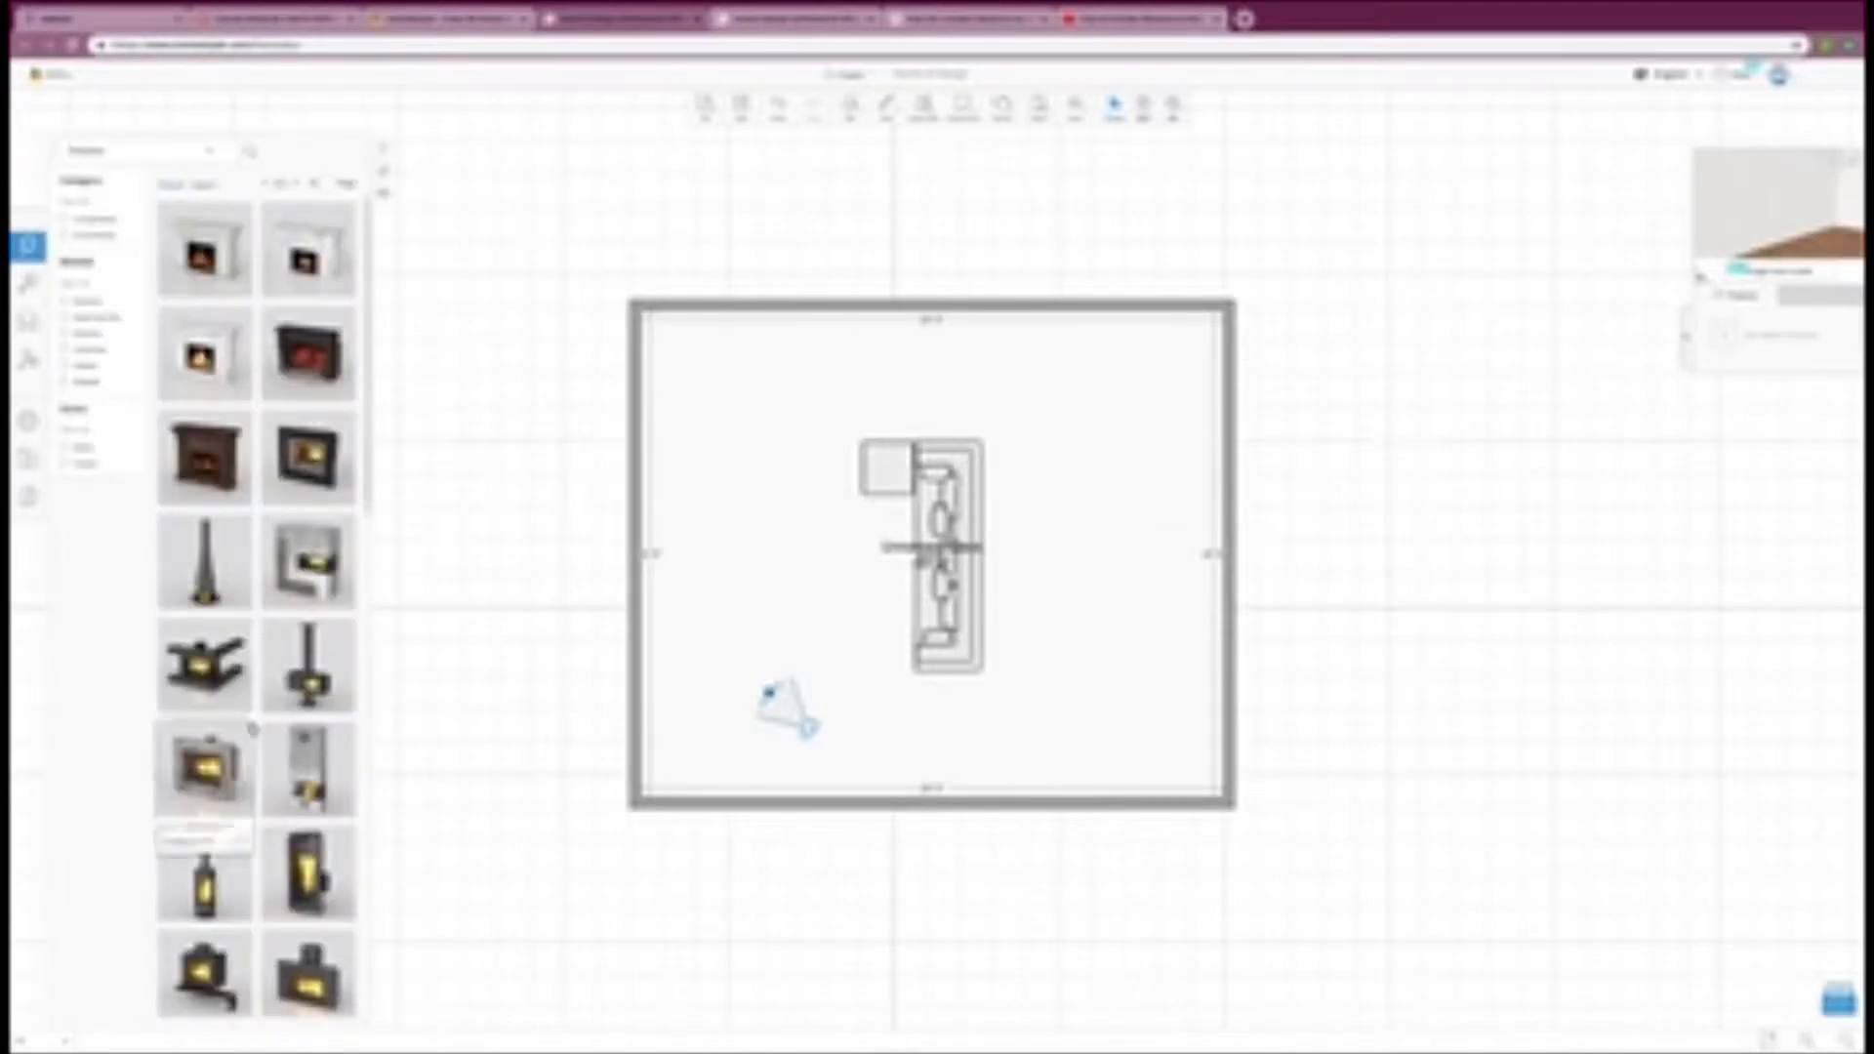
pyautogui.scroll(-10, 251, 727)
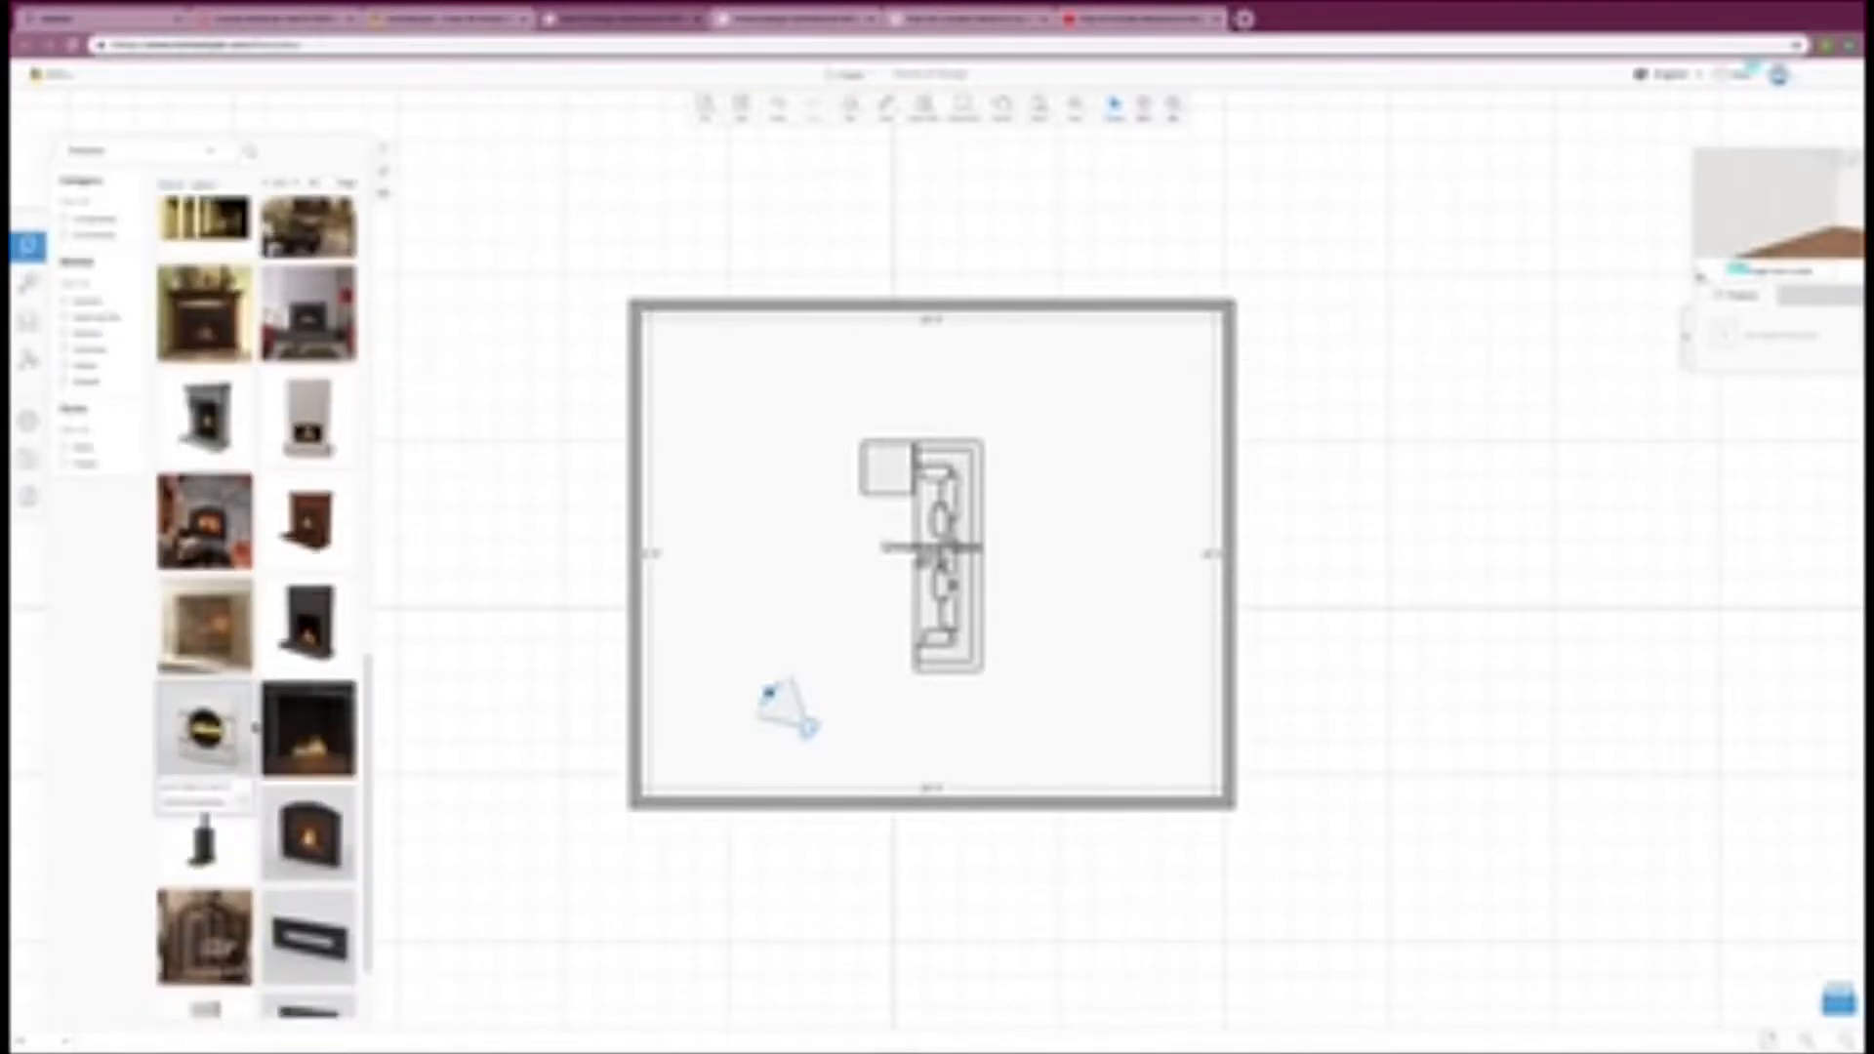
pyautogui.scroll(-1, 255, 728)
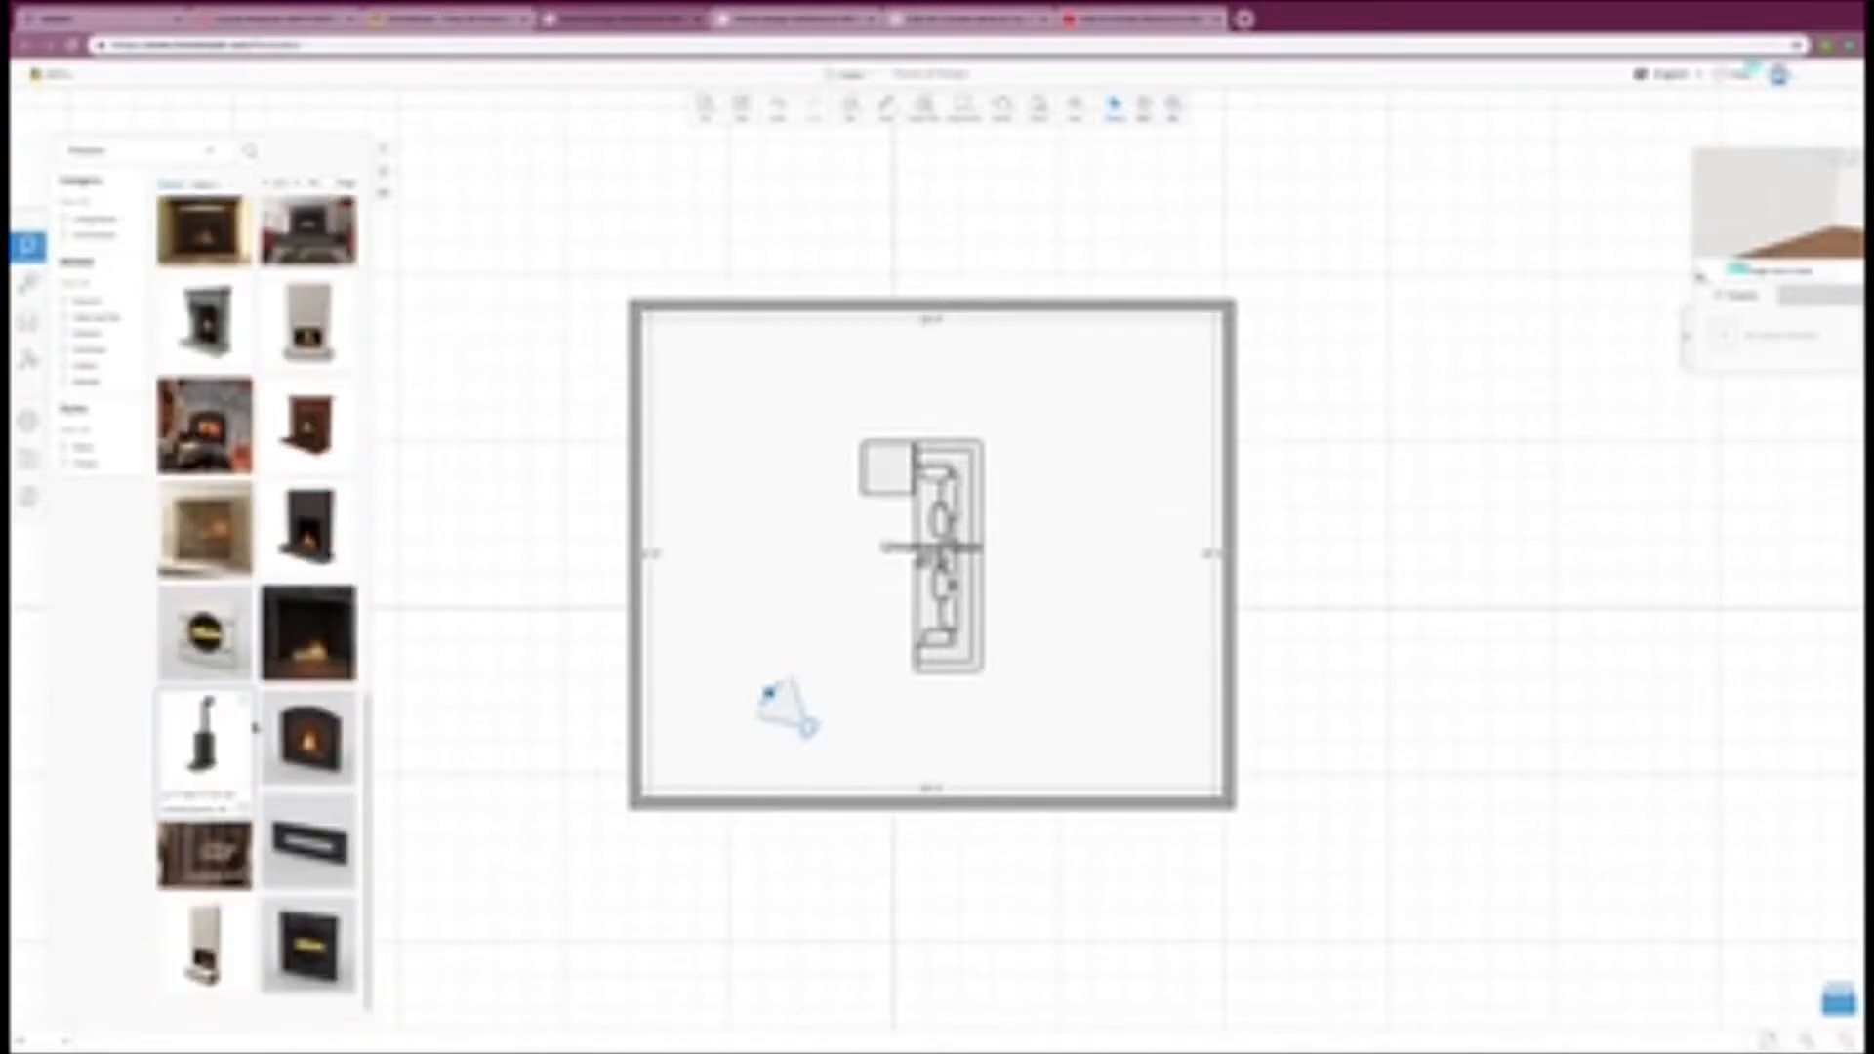
pyautogui.moveTo(256, 727); pyautogui.dragTo(656, 577)
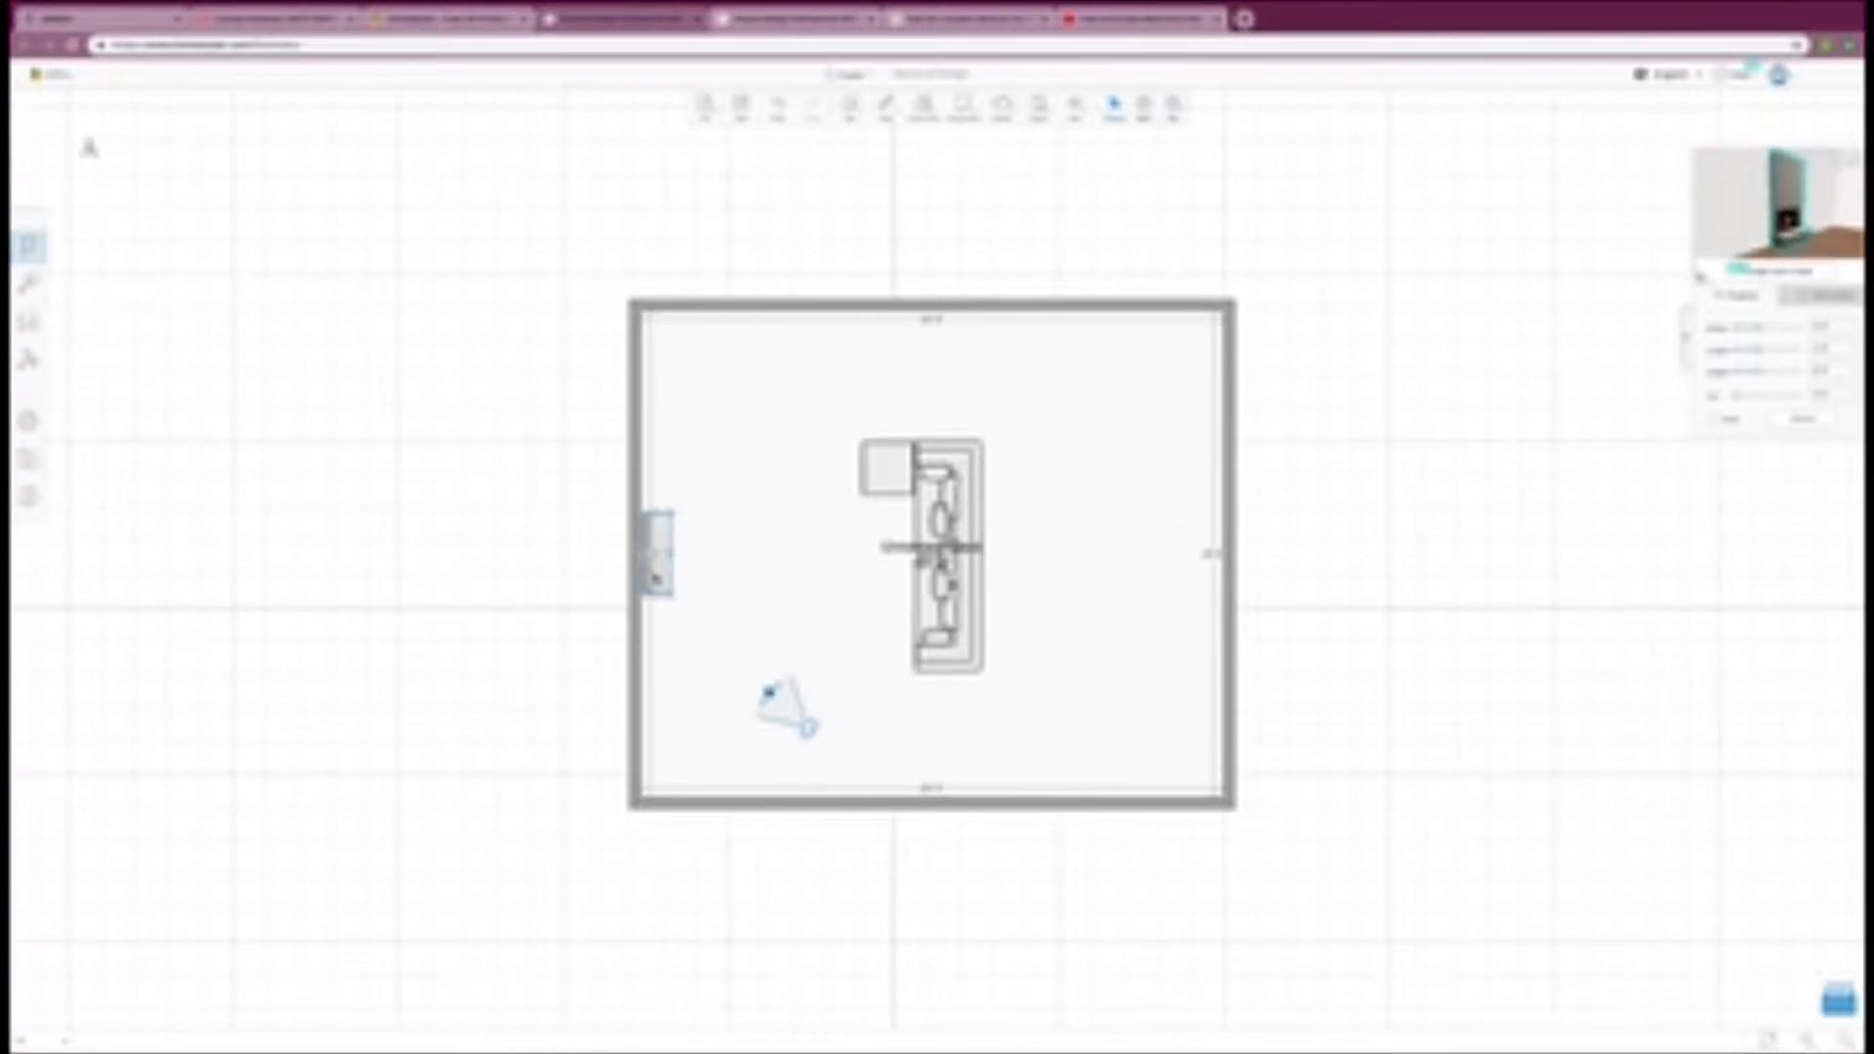
pyautogui.click(774, 594)
# Step: Move the sectional sofa slightly closer to the fireplace
pyautogui.click(961, 617)
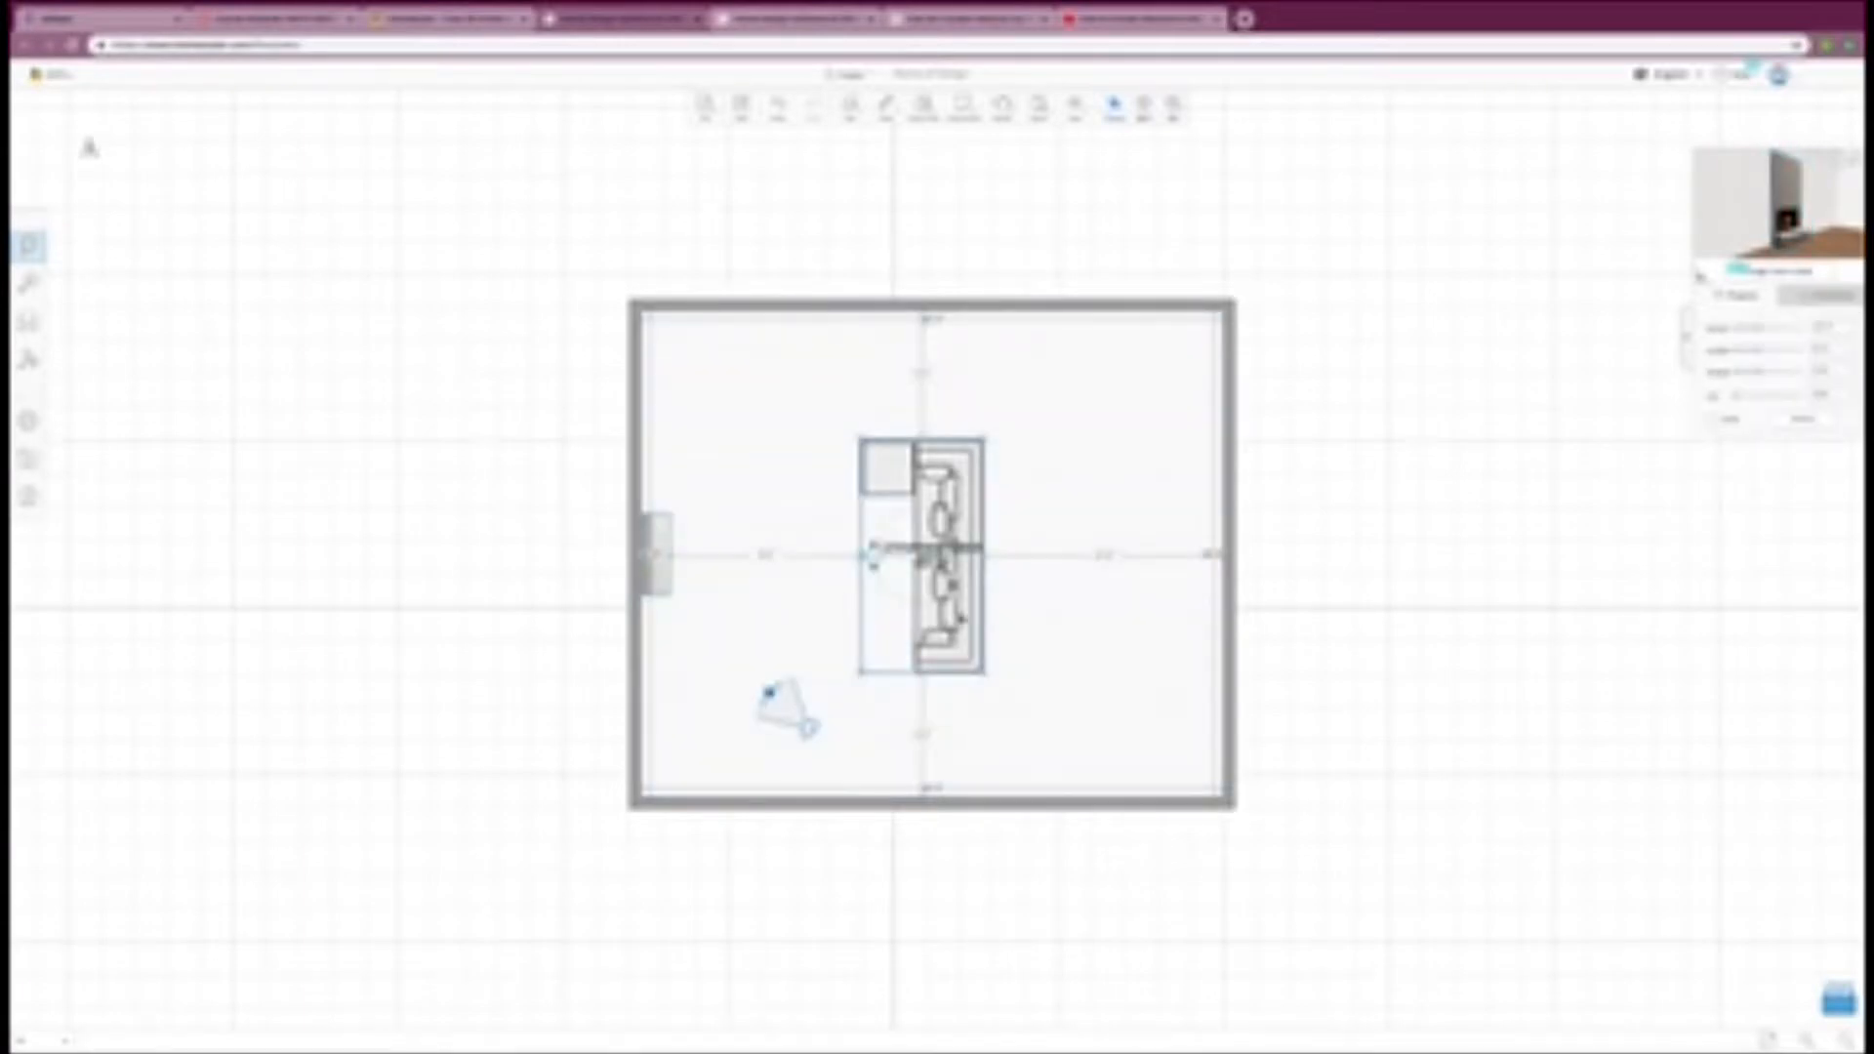
pyautogui.moveTo(872, 553); pyautogui.dragTo(841, 563)
pyautogui.click(1080, 720)
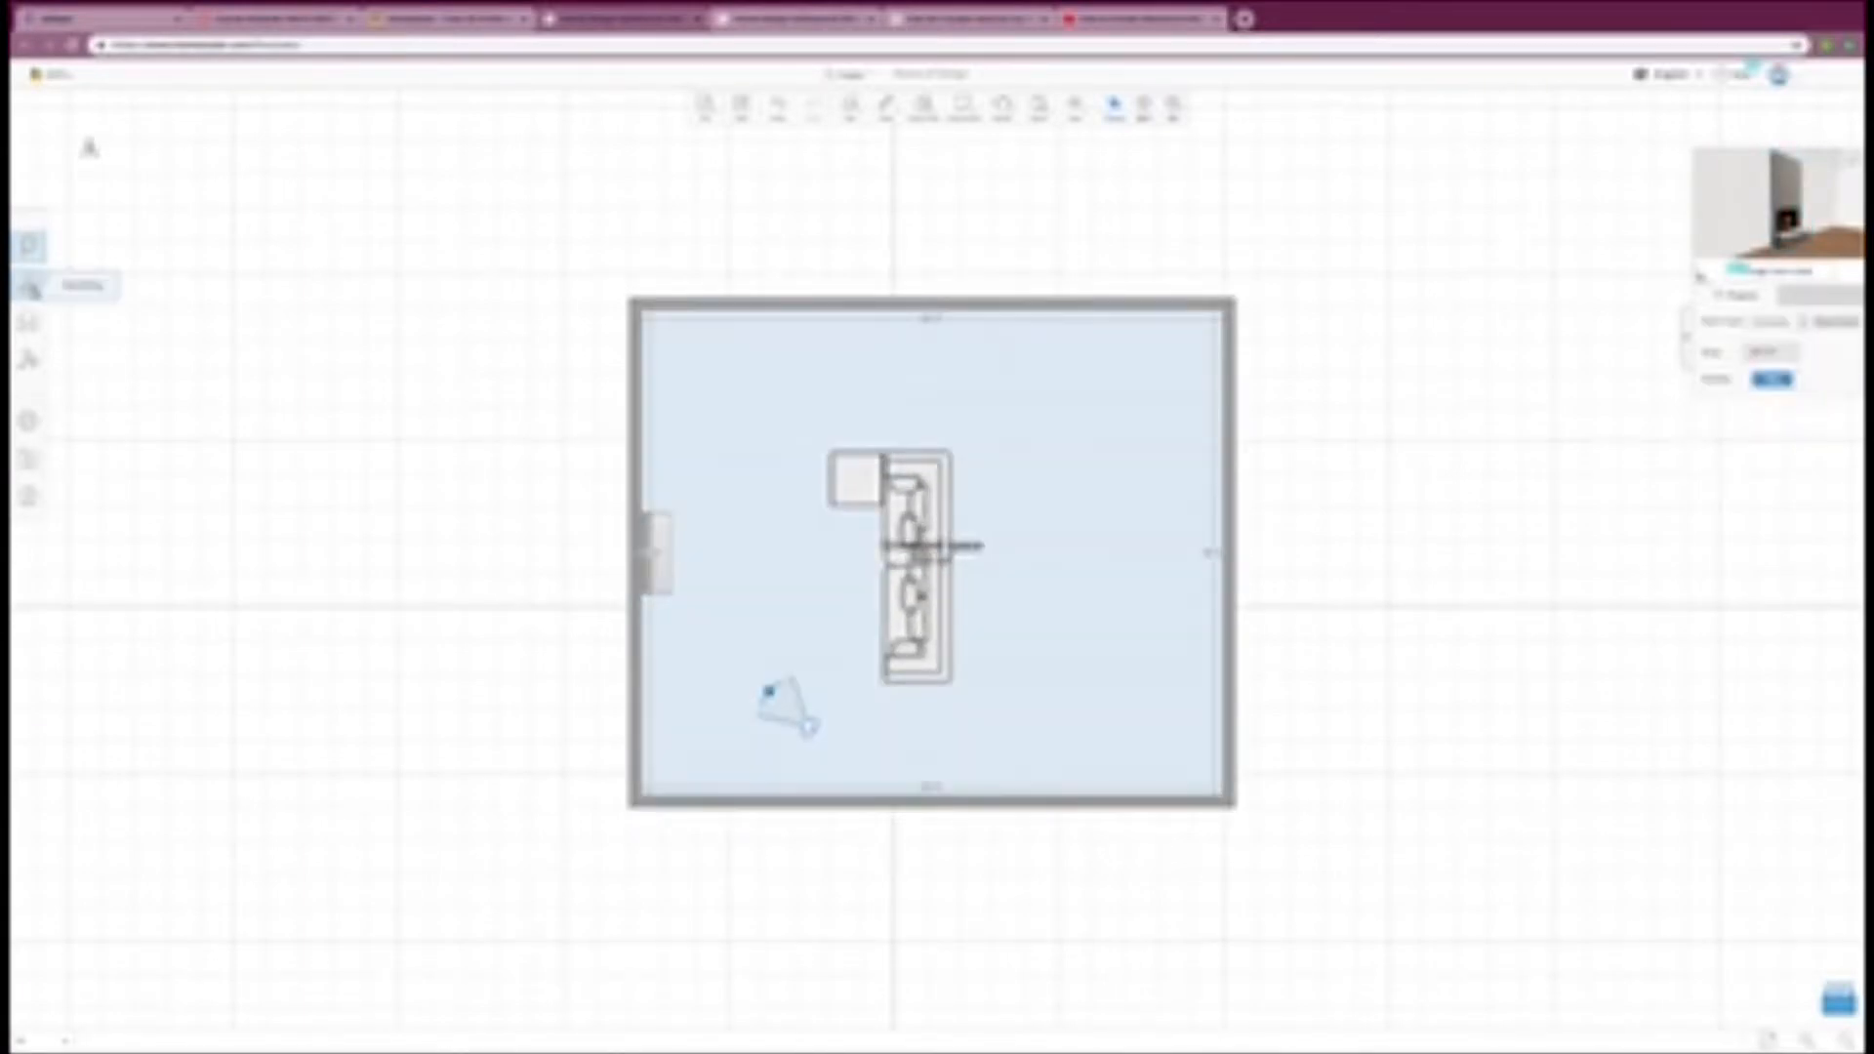
# Step: Browse the catalog's windows and place a frameless-looking corner window at the upper-right corner of the room
pyautogui.click(29, 284)
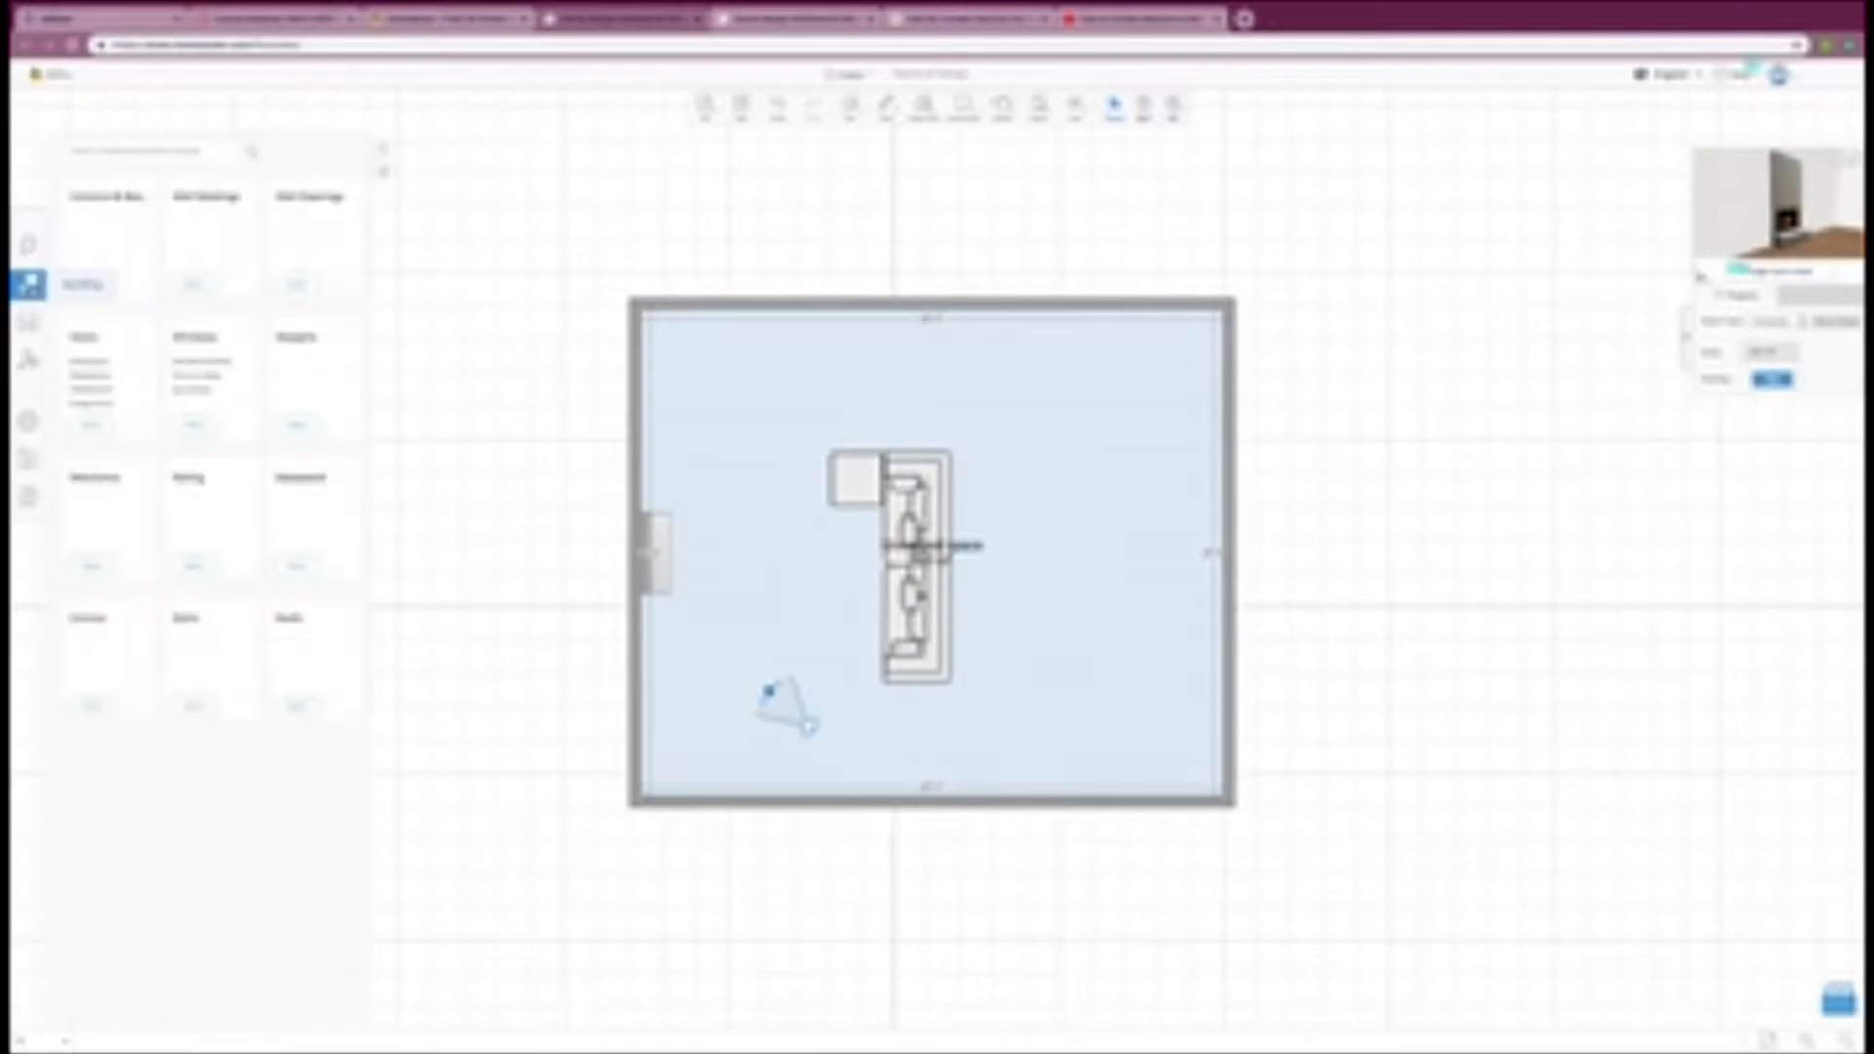
pyautogui.click(221, 360)
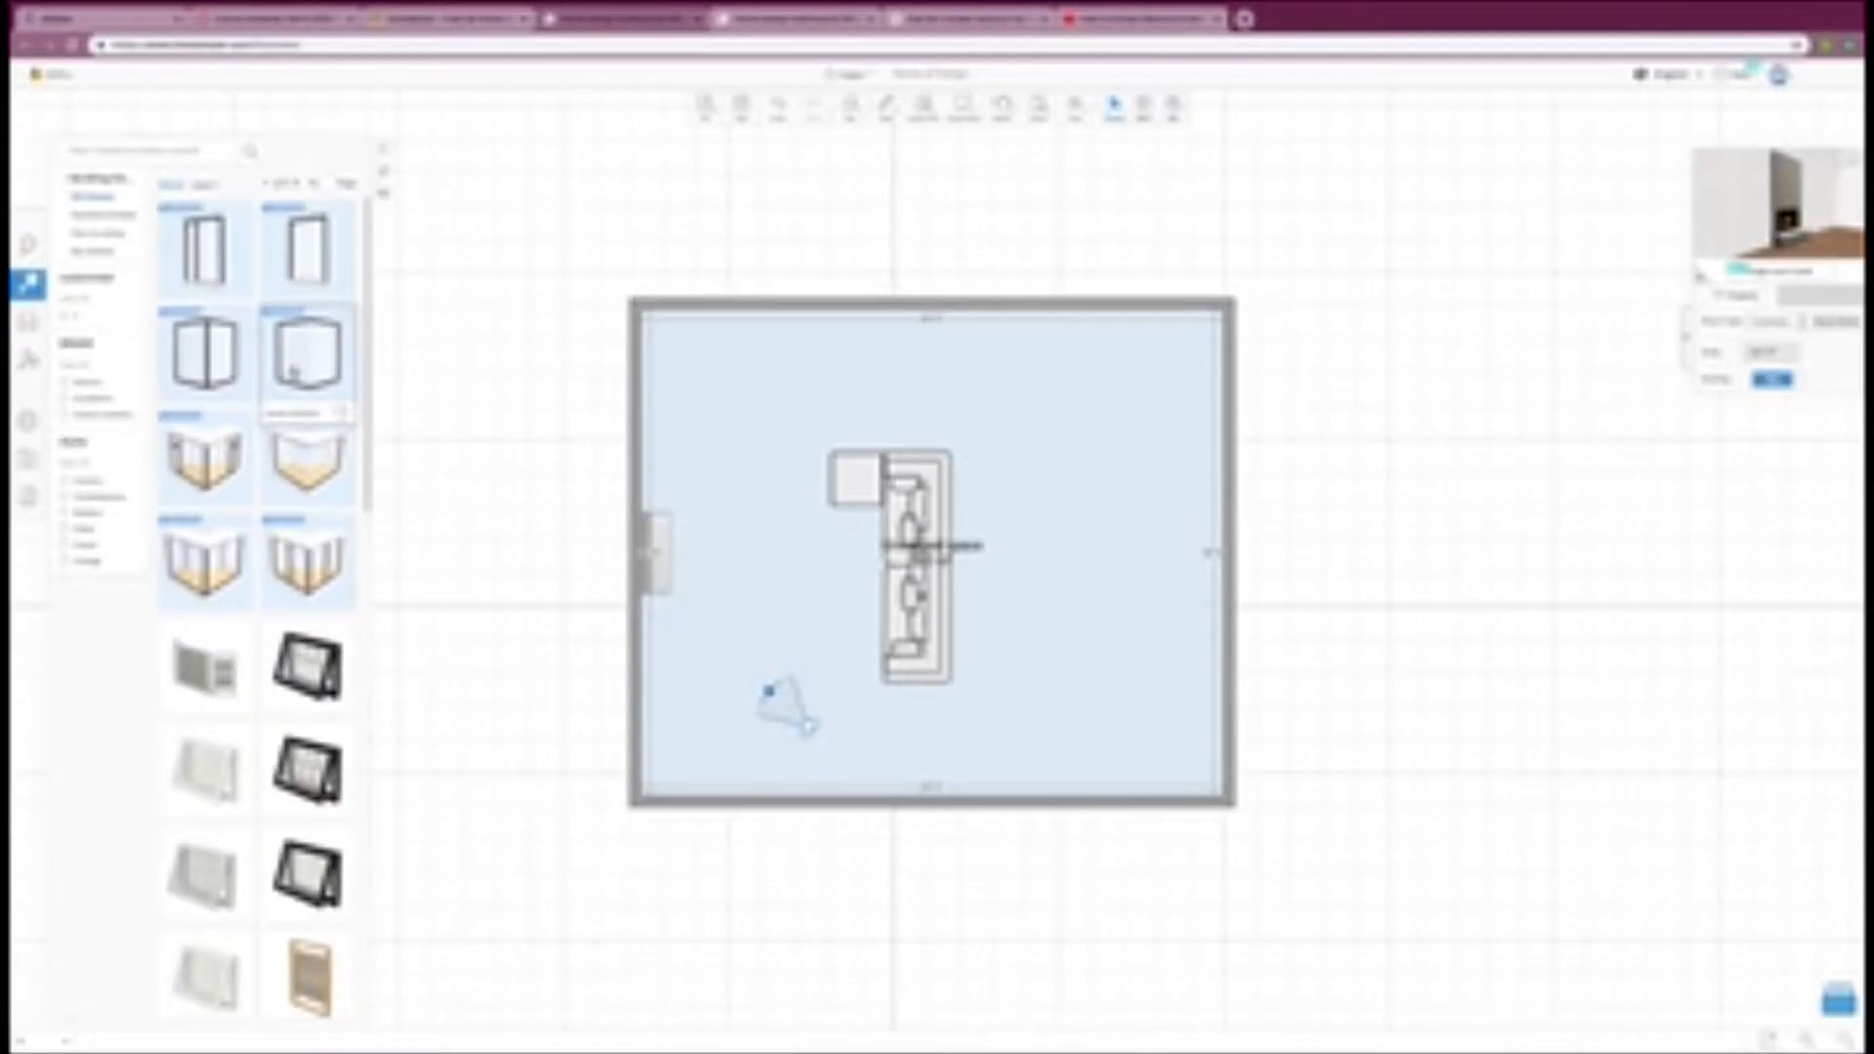
pyautogui.scroll(-2, 293, 371)
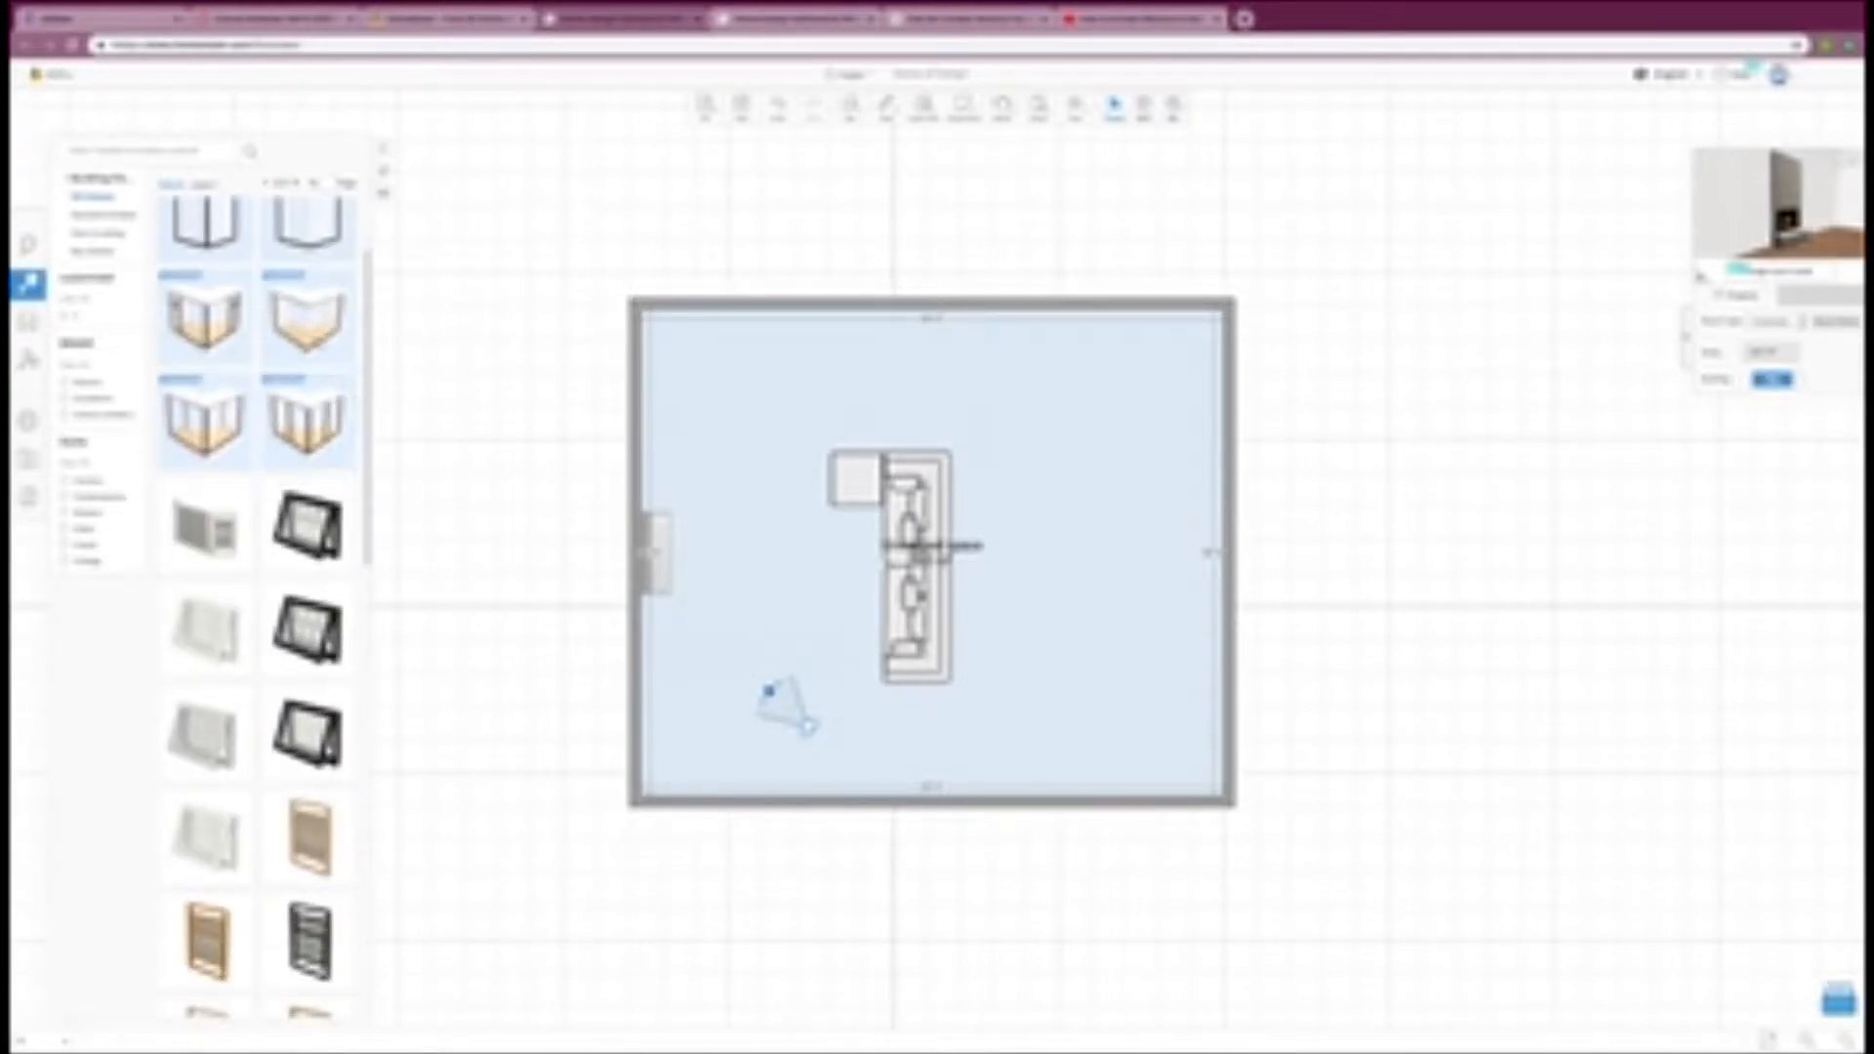
pyautogui.scroll(2, 316, 337)
pyautogui.moveTo(316, 337); pyautogui.dragTo(1049, 310)
pyautogui.moveTo(1275, 326); pyautogui.dragTo(1239, 337)
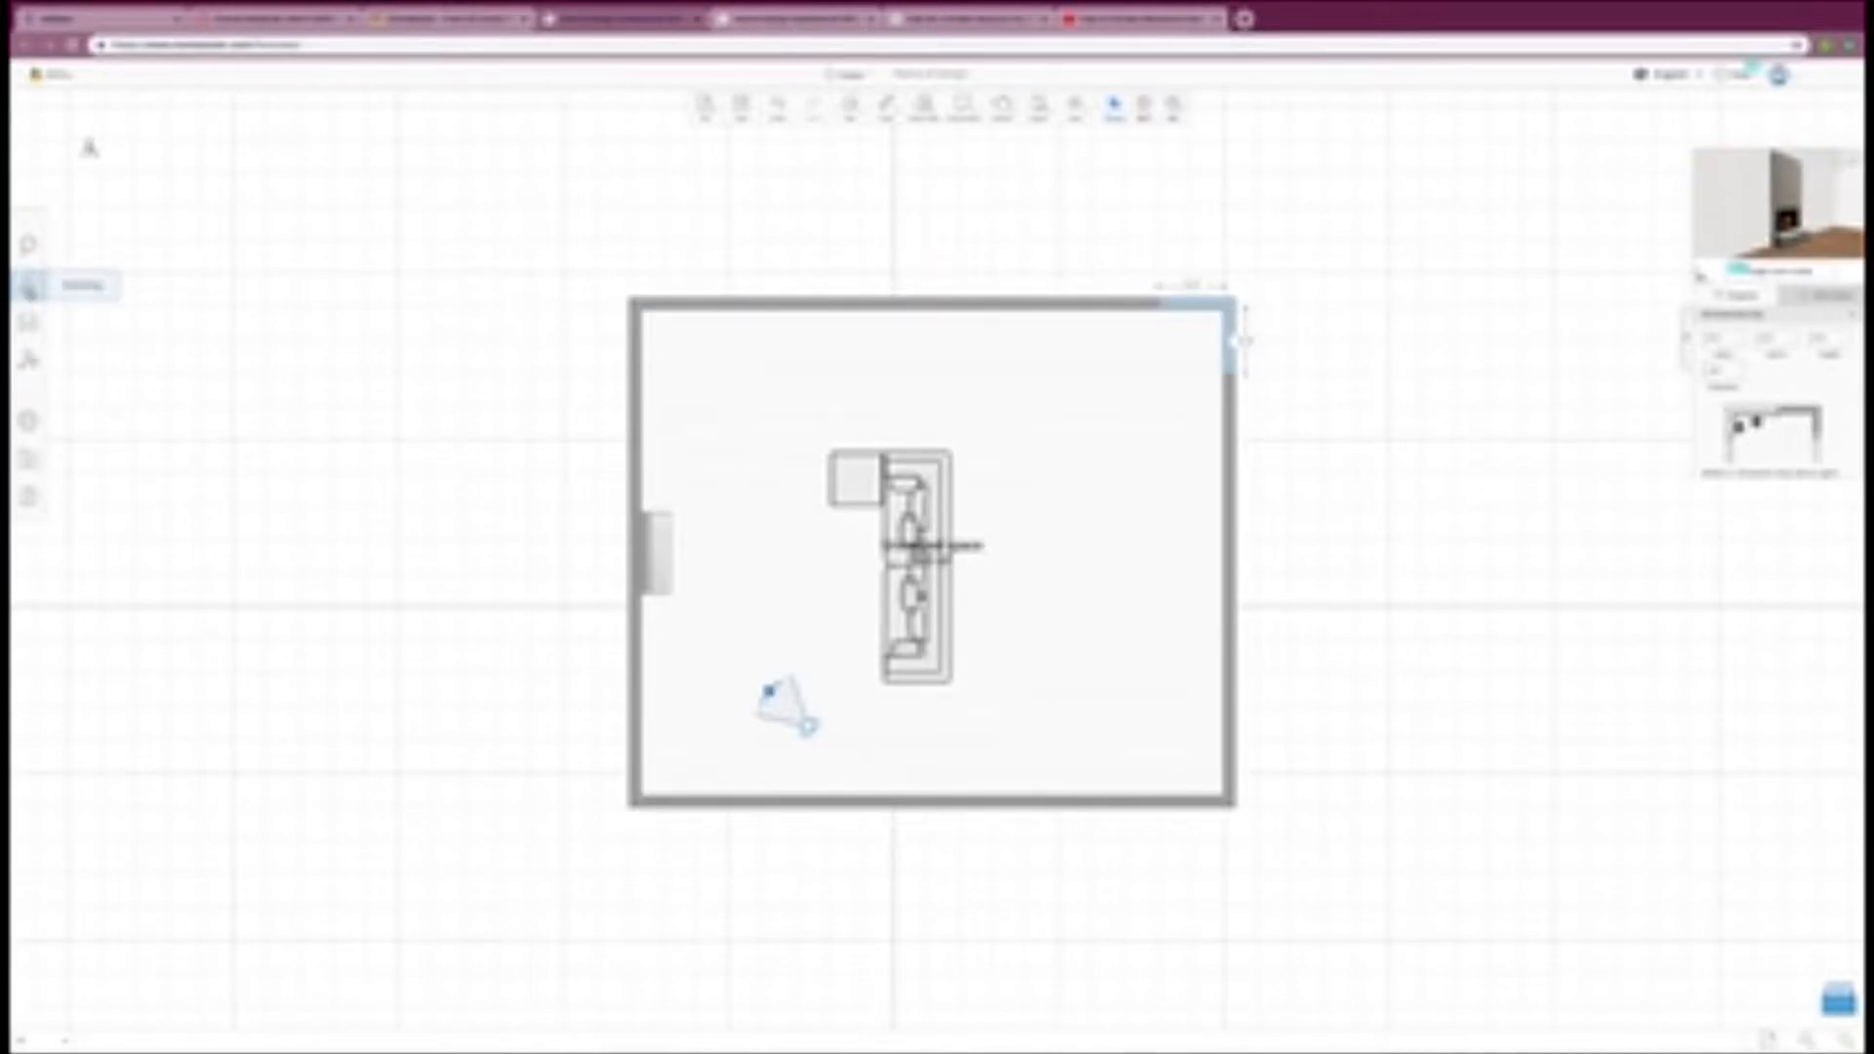
# Step: Place a single window toward the left end of the room's upper wall and widen it to roughly double
pyautogui.click(28, 285)
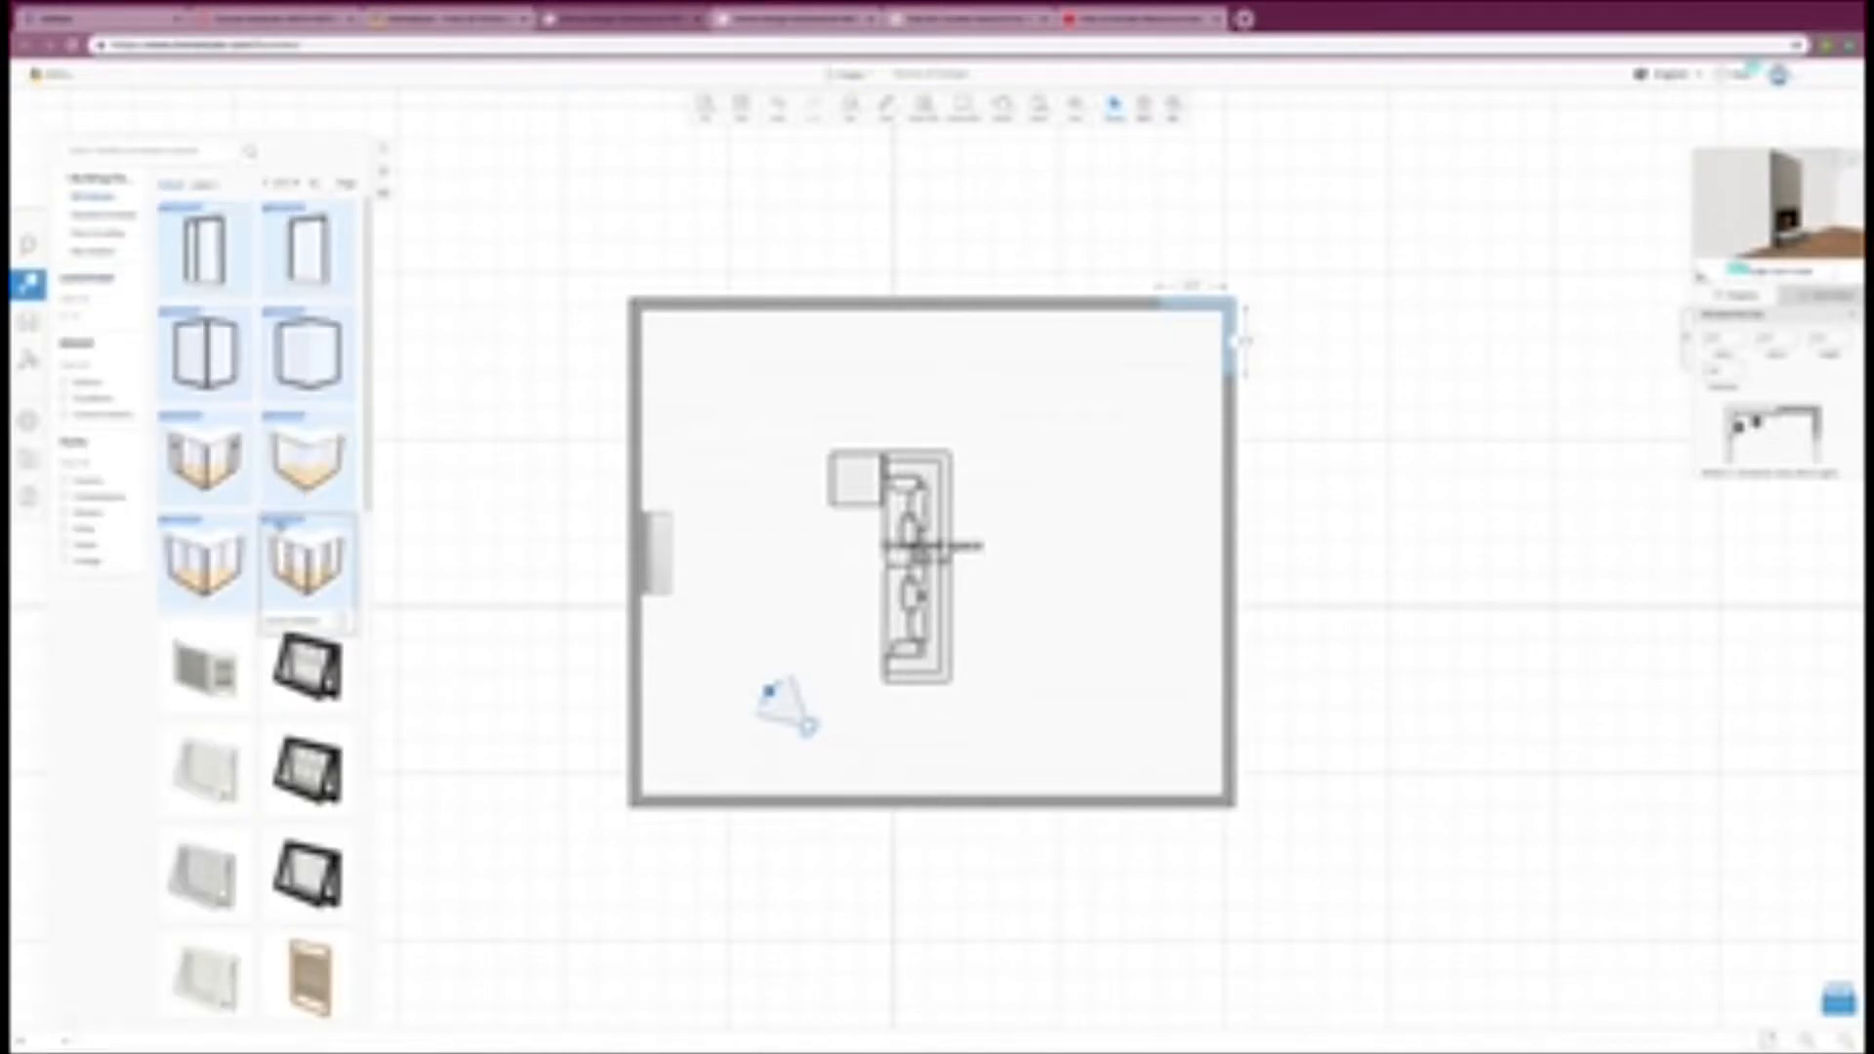
pyautogui.click(308, 250)
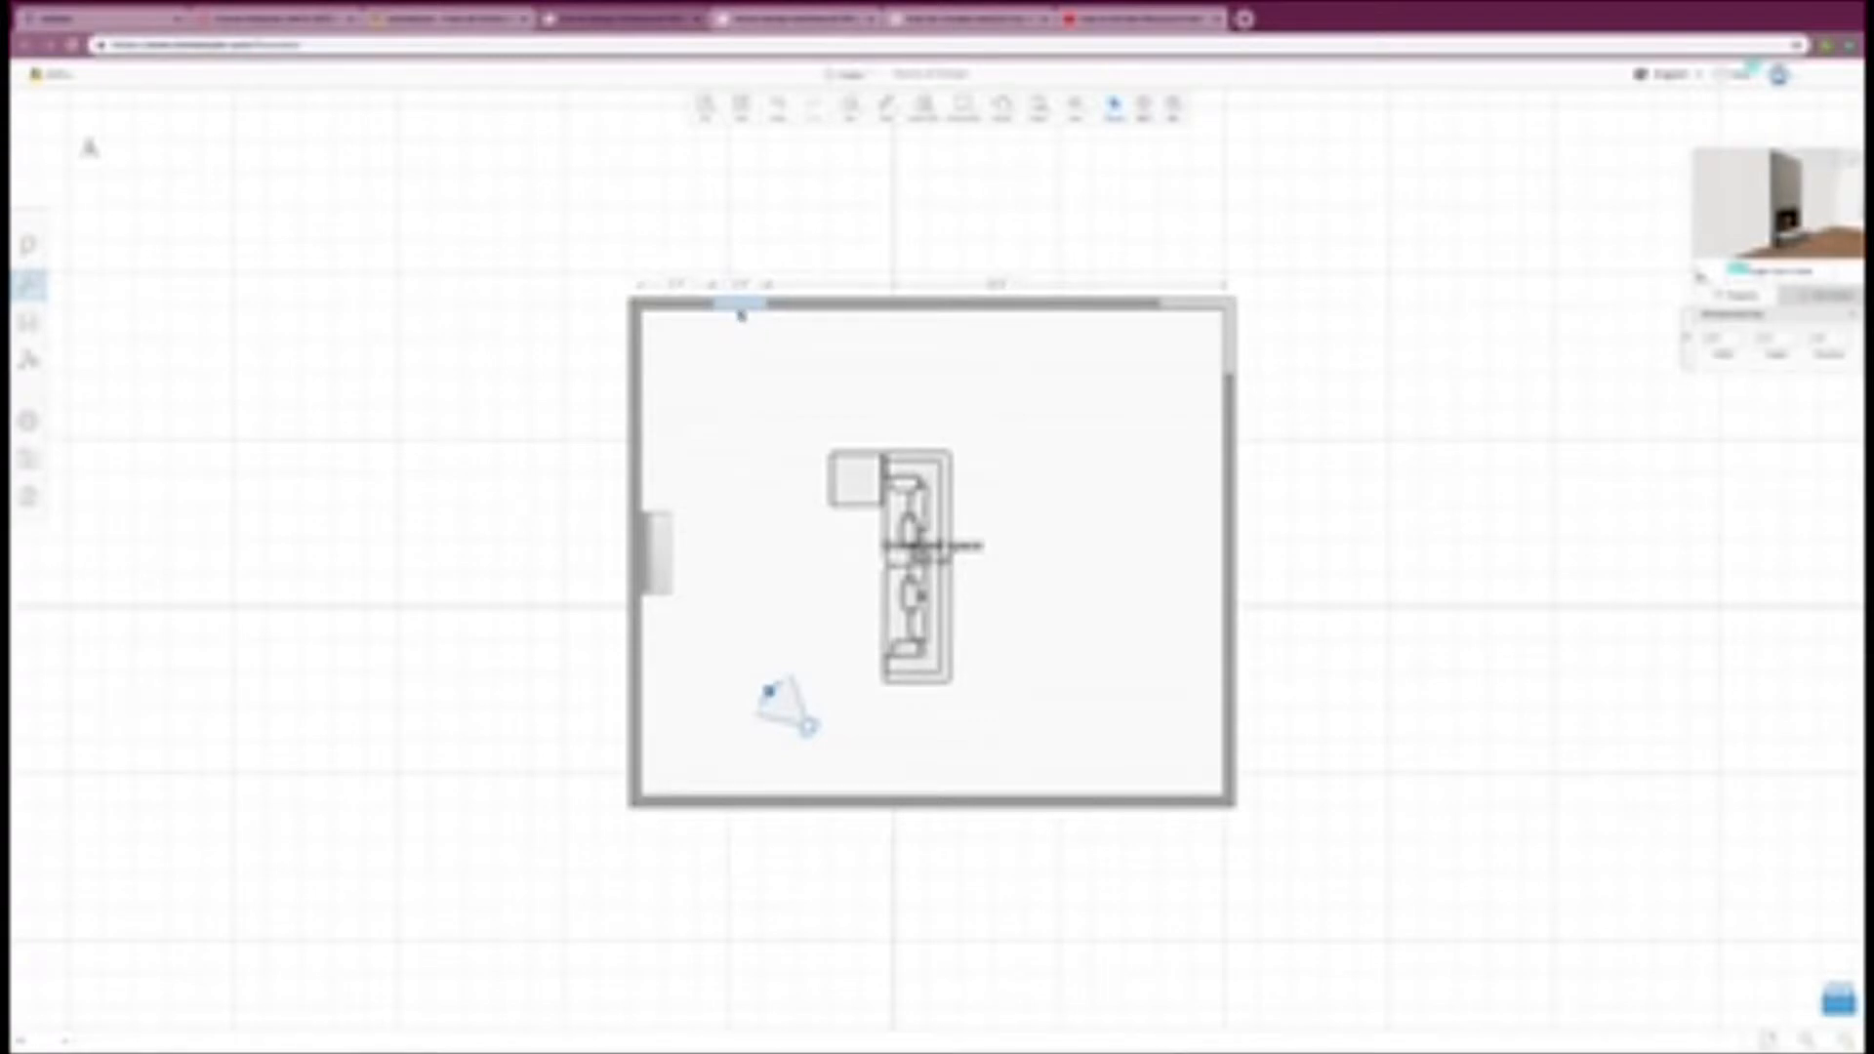
pyautogui.click(771, 310)
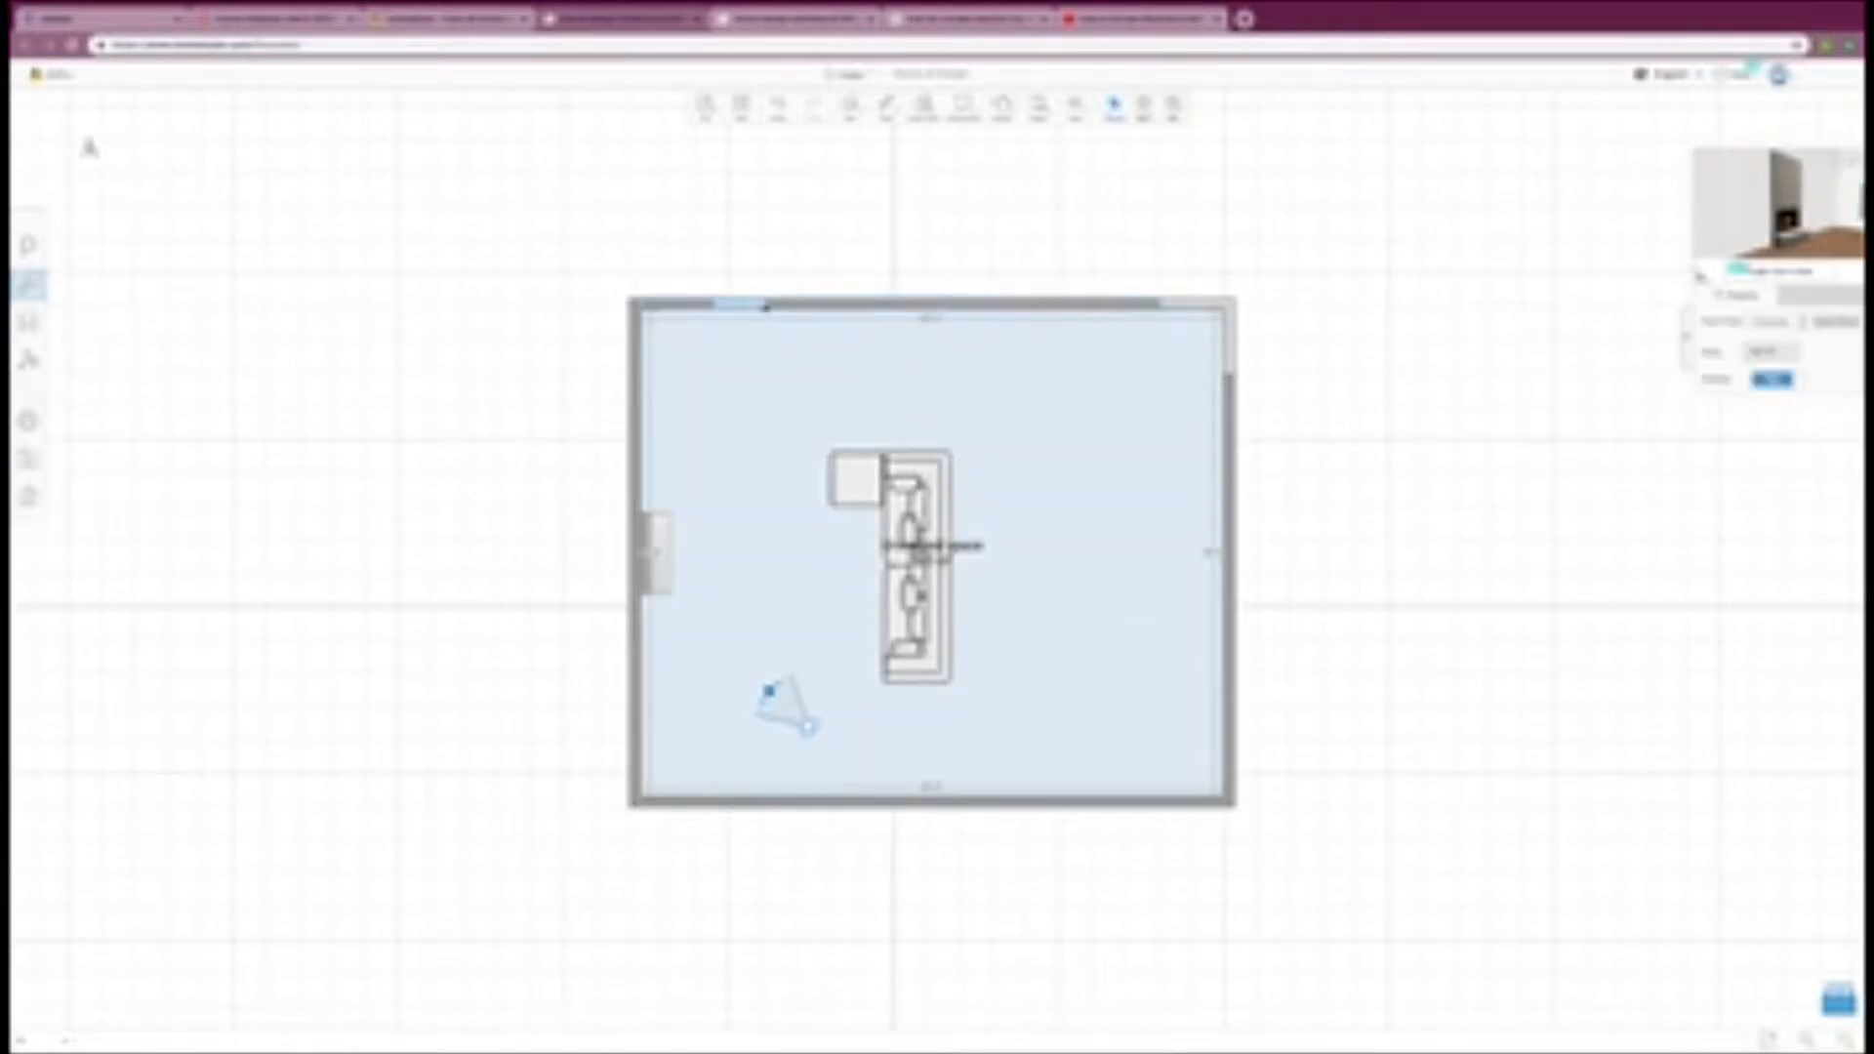
pyautogui.click(767, 307)
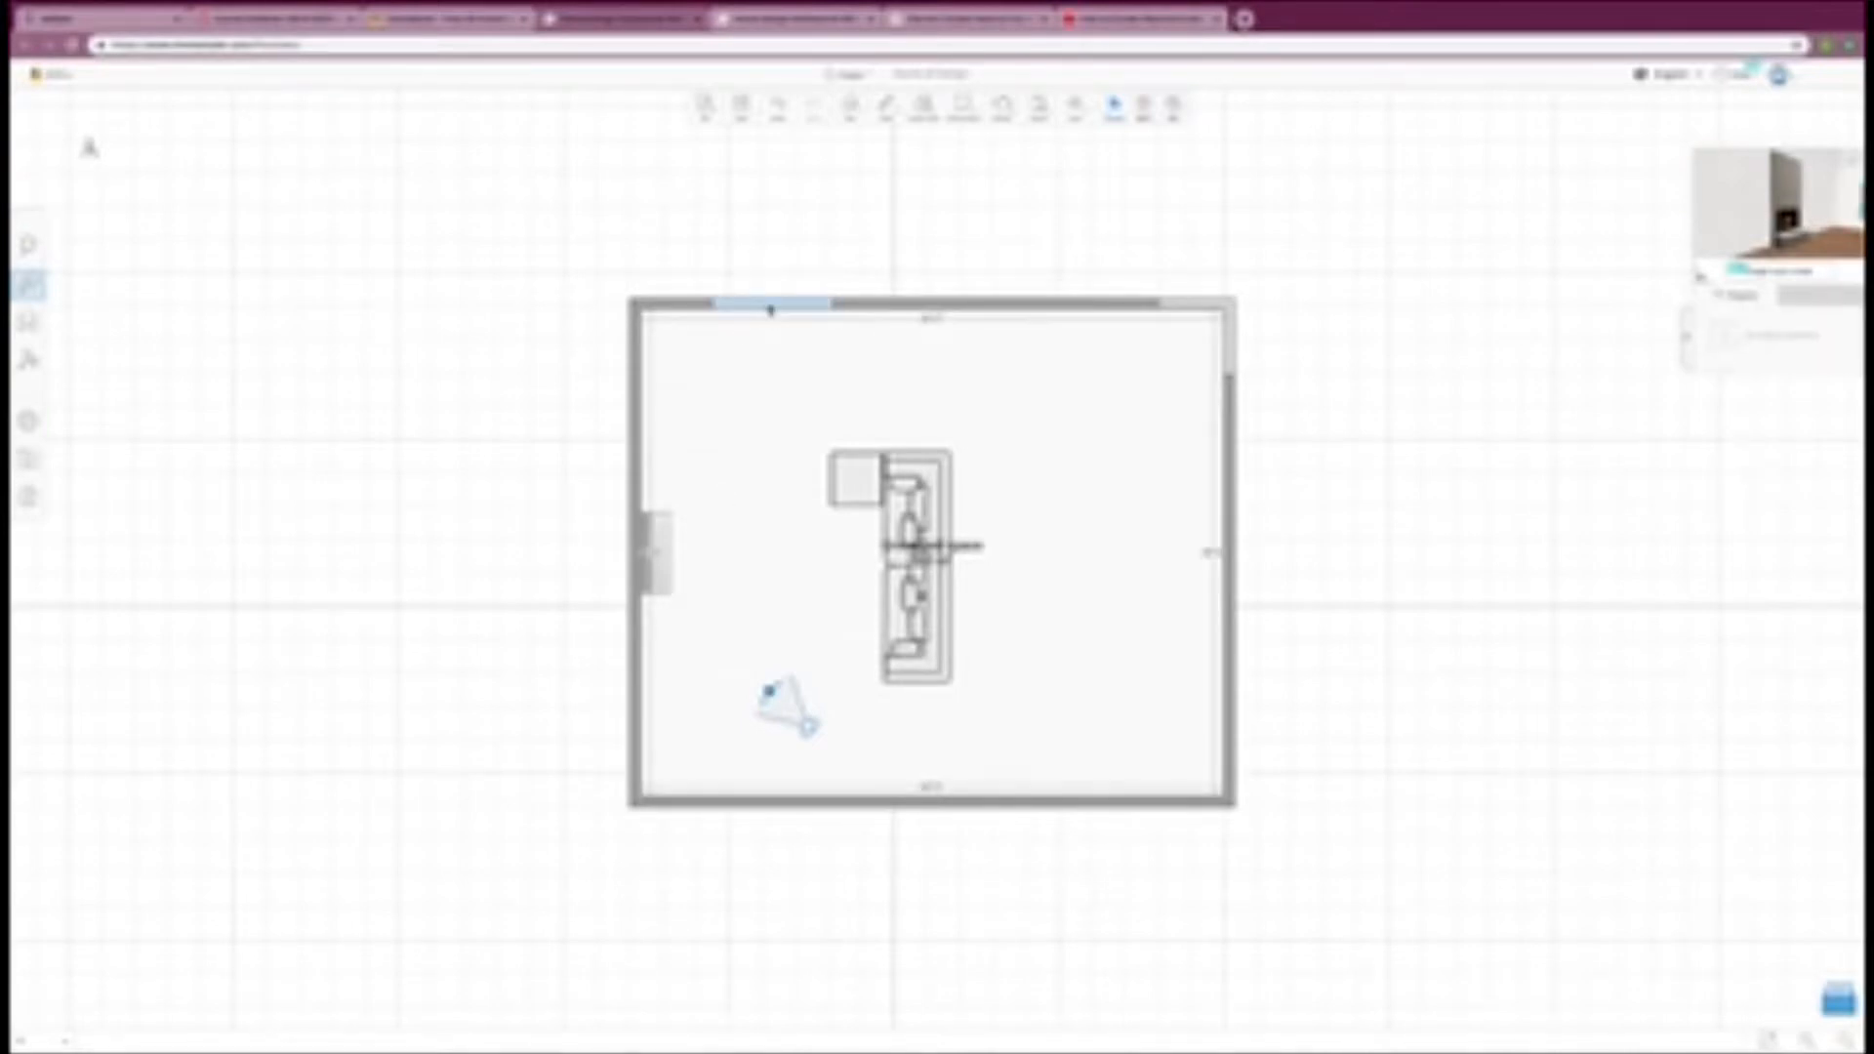
# Step: Duplicate the widened window, place the copy at the middle of the upper wall, and turn the camera toward the windows
pyautogui.rightClick(770, 310)
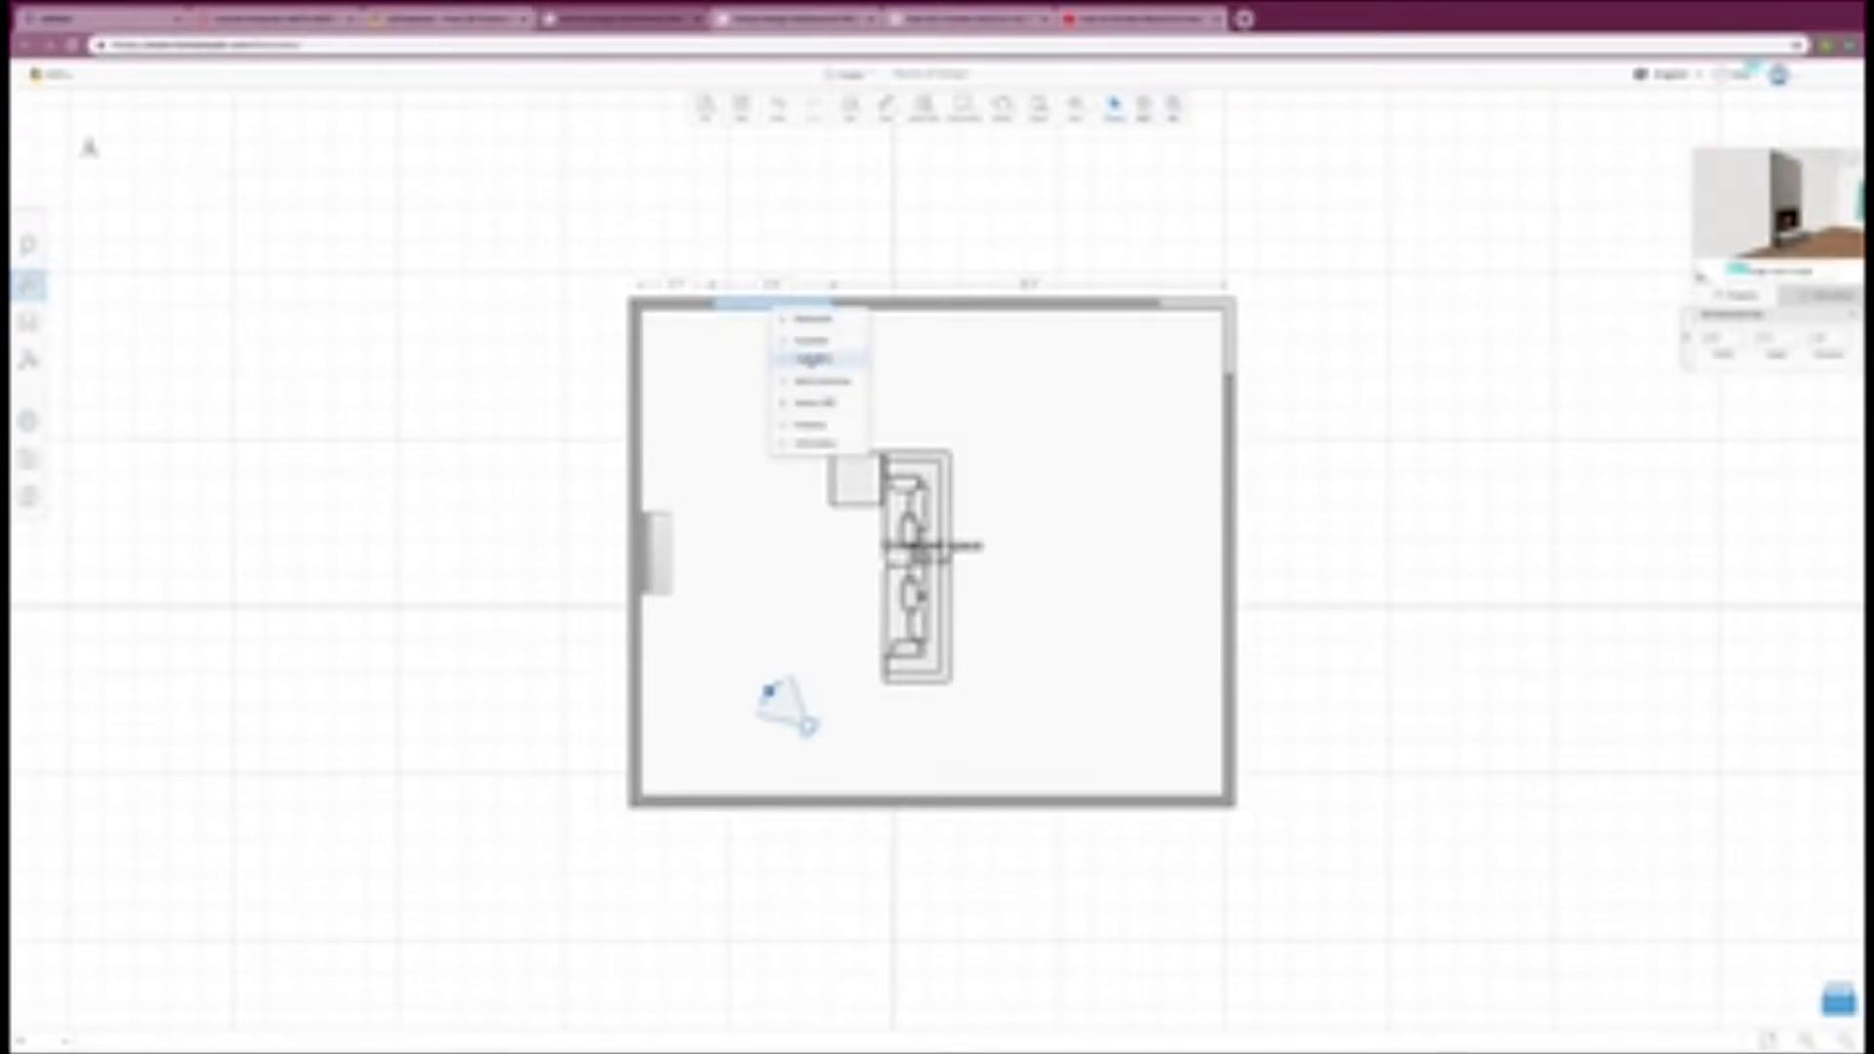
pyautogui.click(814, 343)
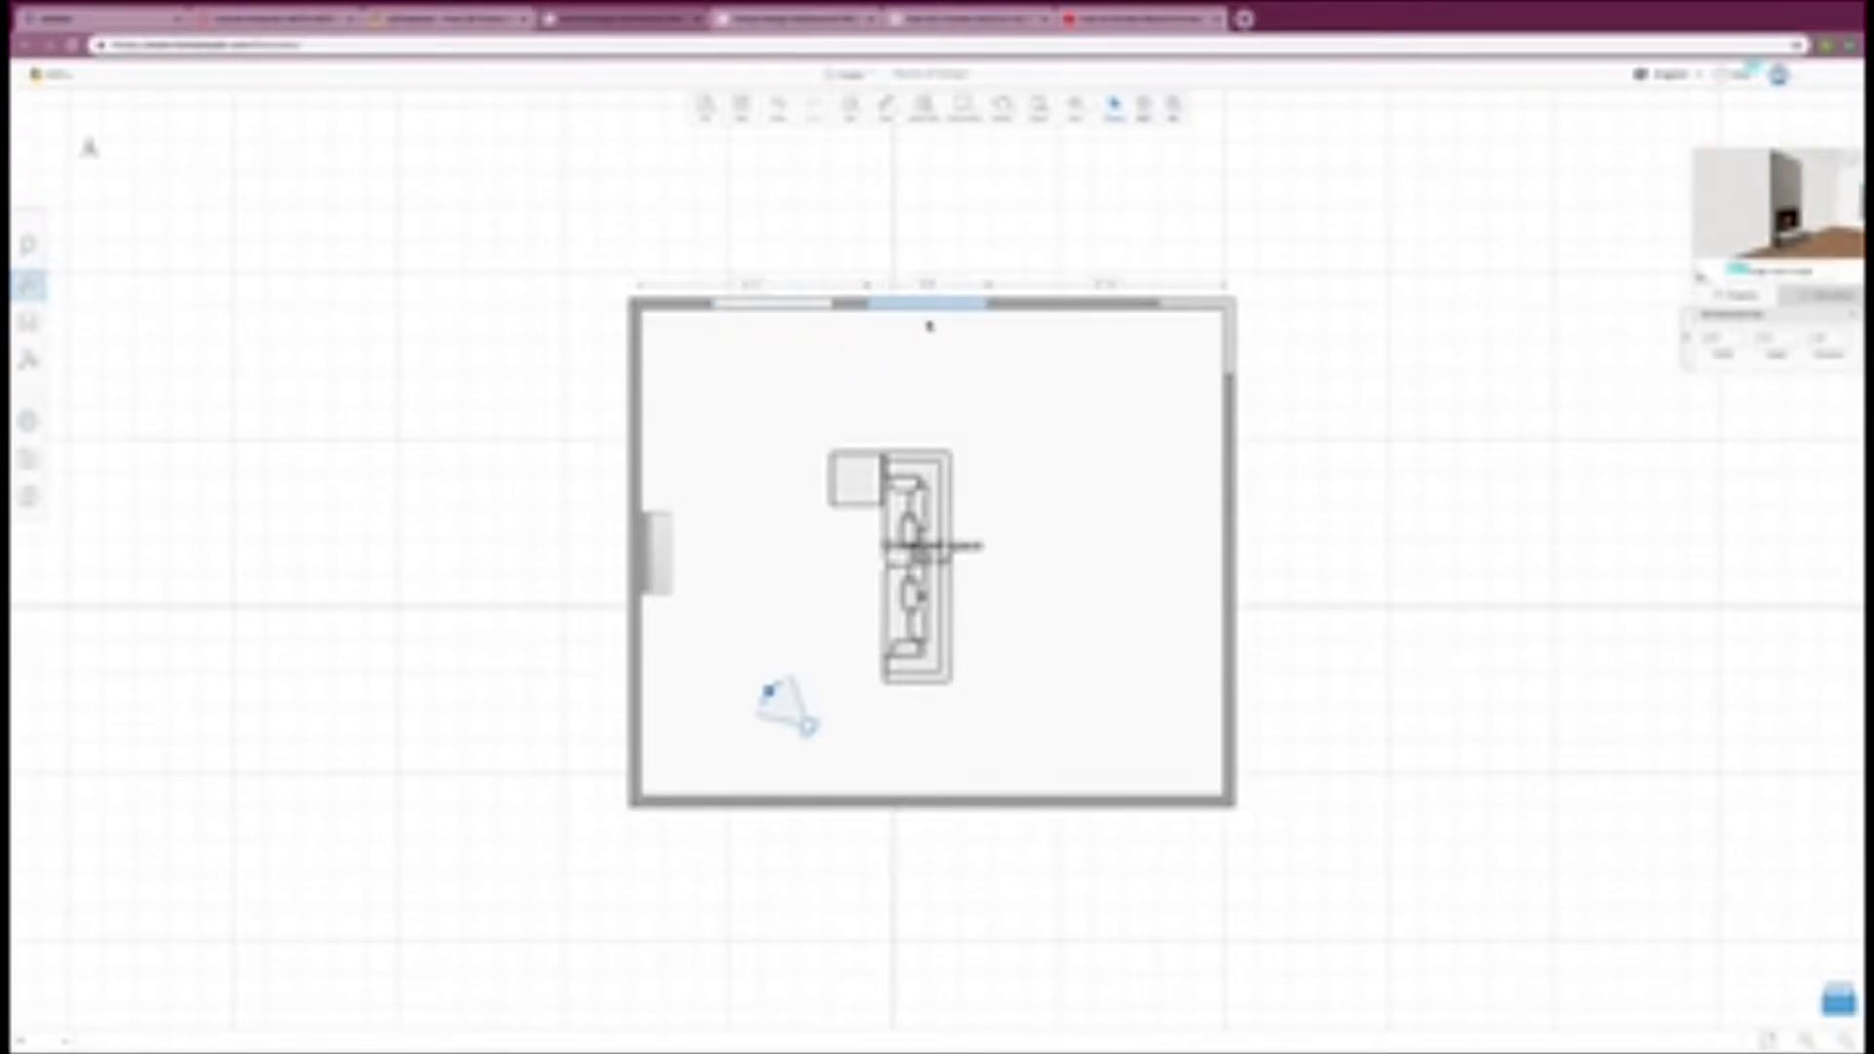
pyautogui.click(920, 337)
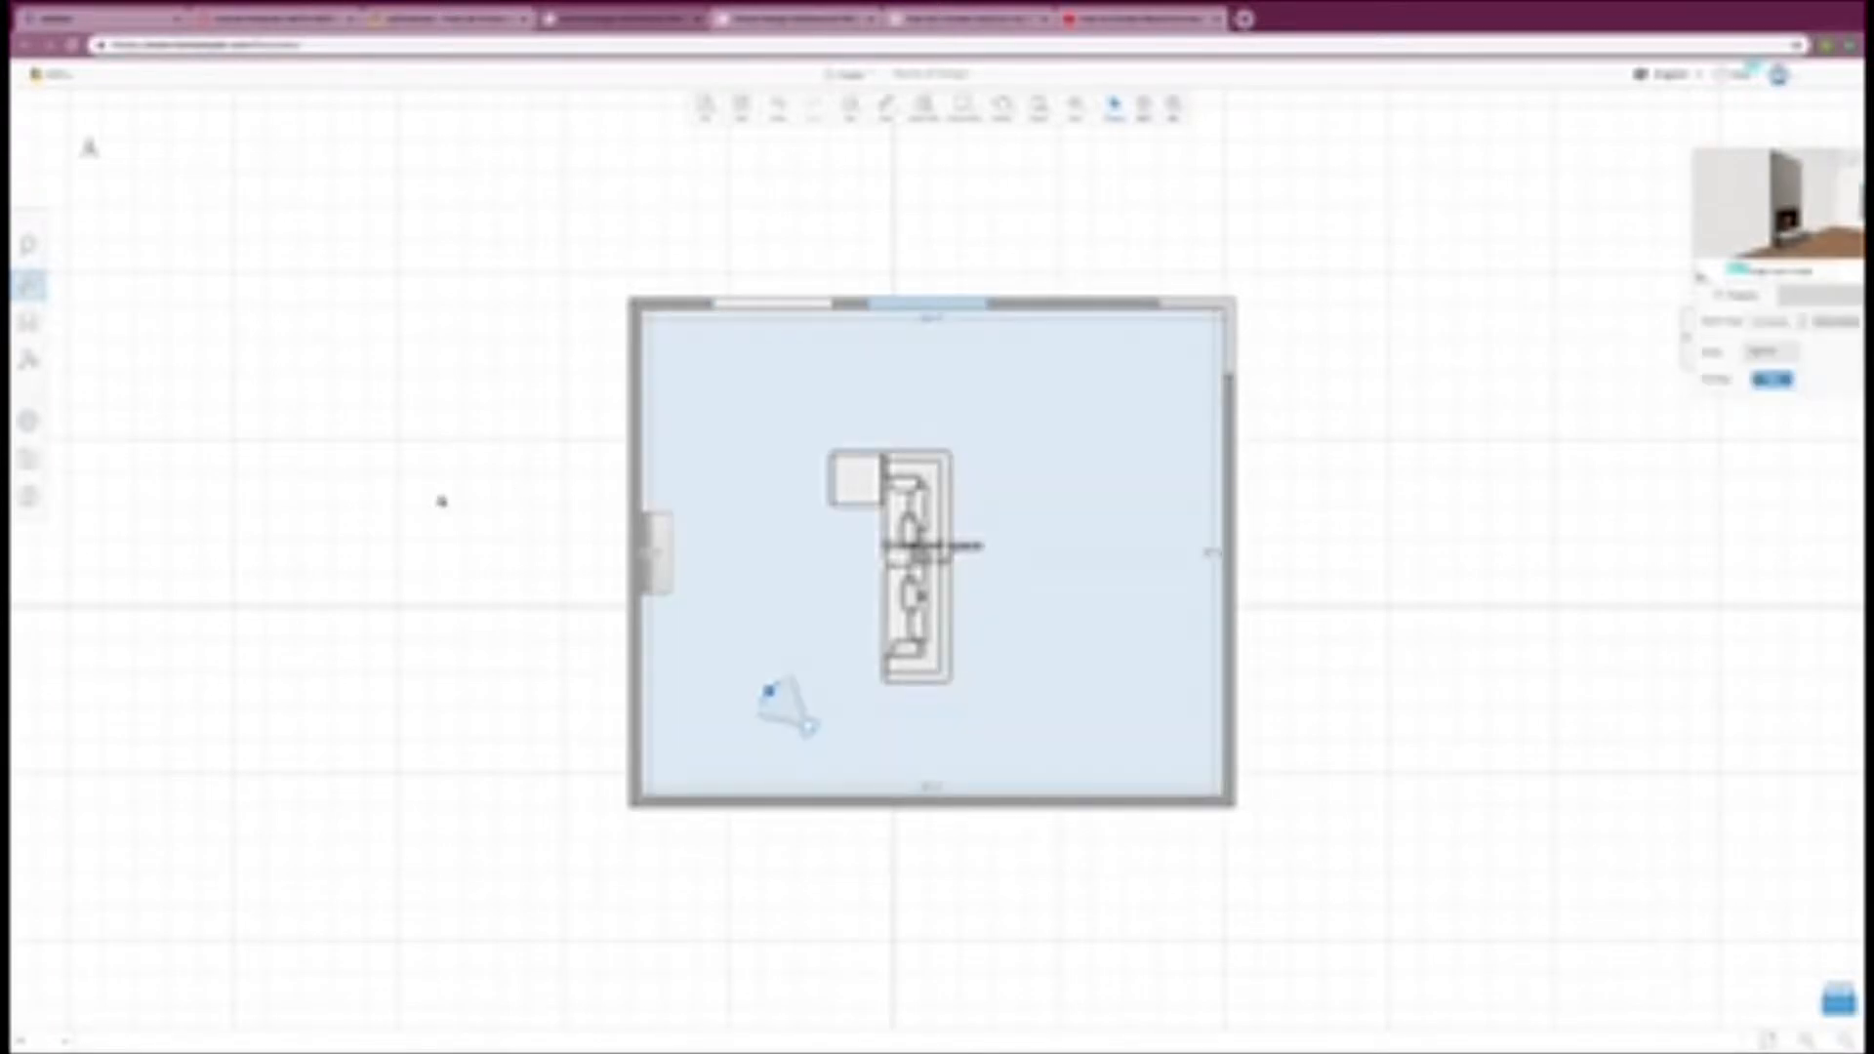
pyautogui.click(441, 501)
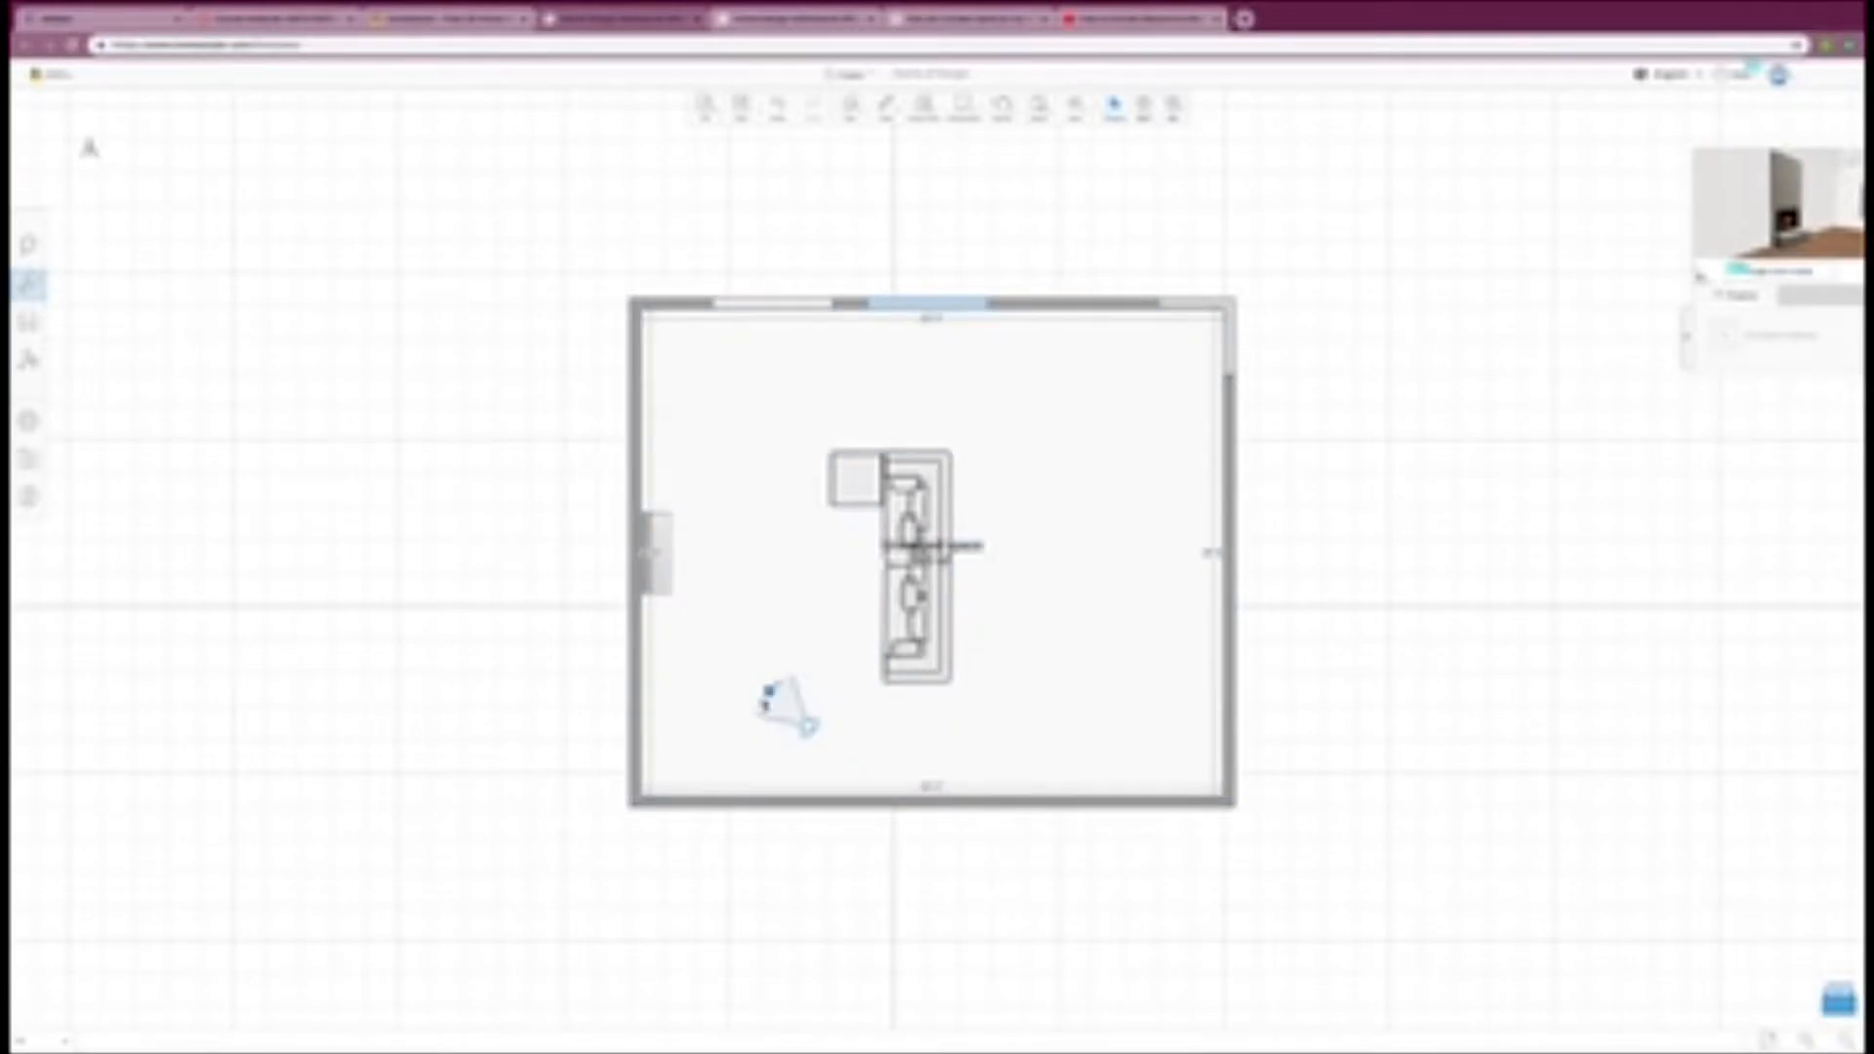
pyautogui.moveTo(768, 691)
pyautogui.mouseDown()
pyautogui.moveTo(807, 673)
pyautogui.moveTo(855, 722)
pyautogui.moveTo(796, 673)
pyautogui.moveTo(796, 705)
pyautogui.mouseUp()
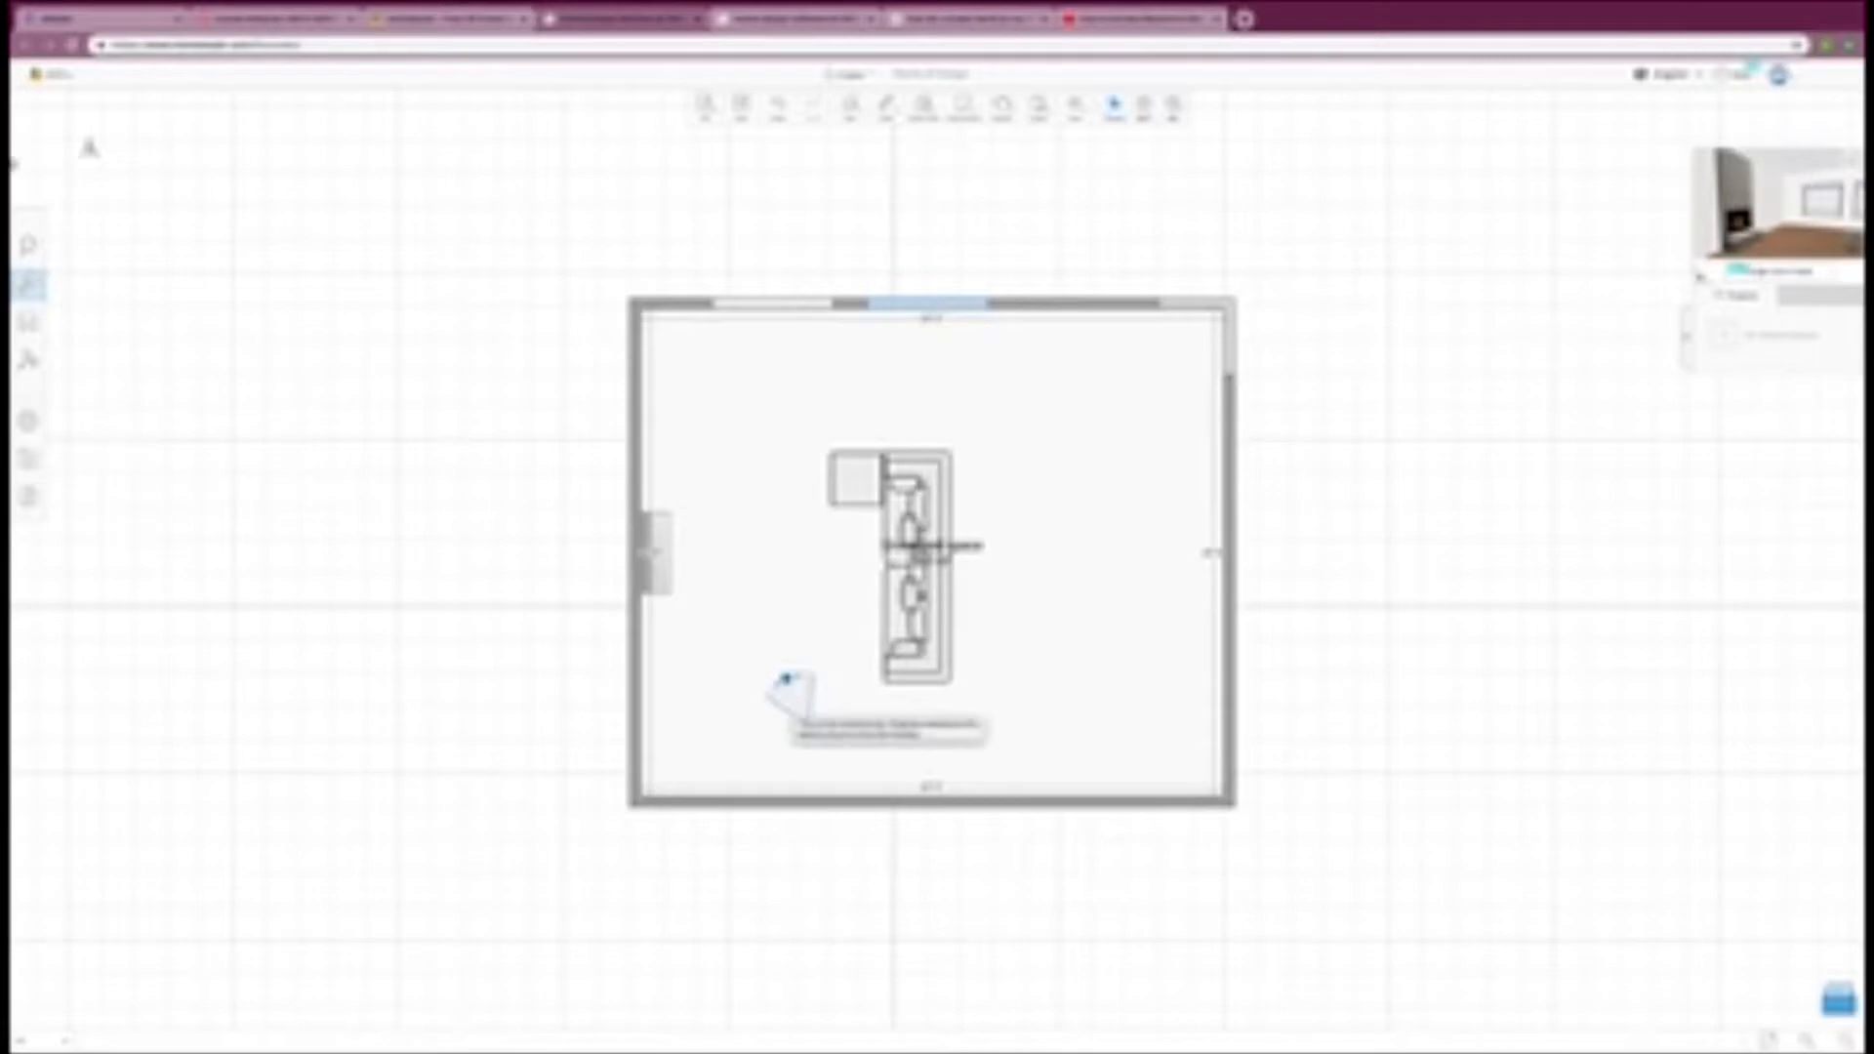
# Step: Search the furniture catalog for rugs and place the brown line-patterned rug under the sectional sofa
pyautogui.click(29, 322)
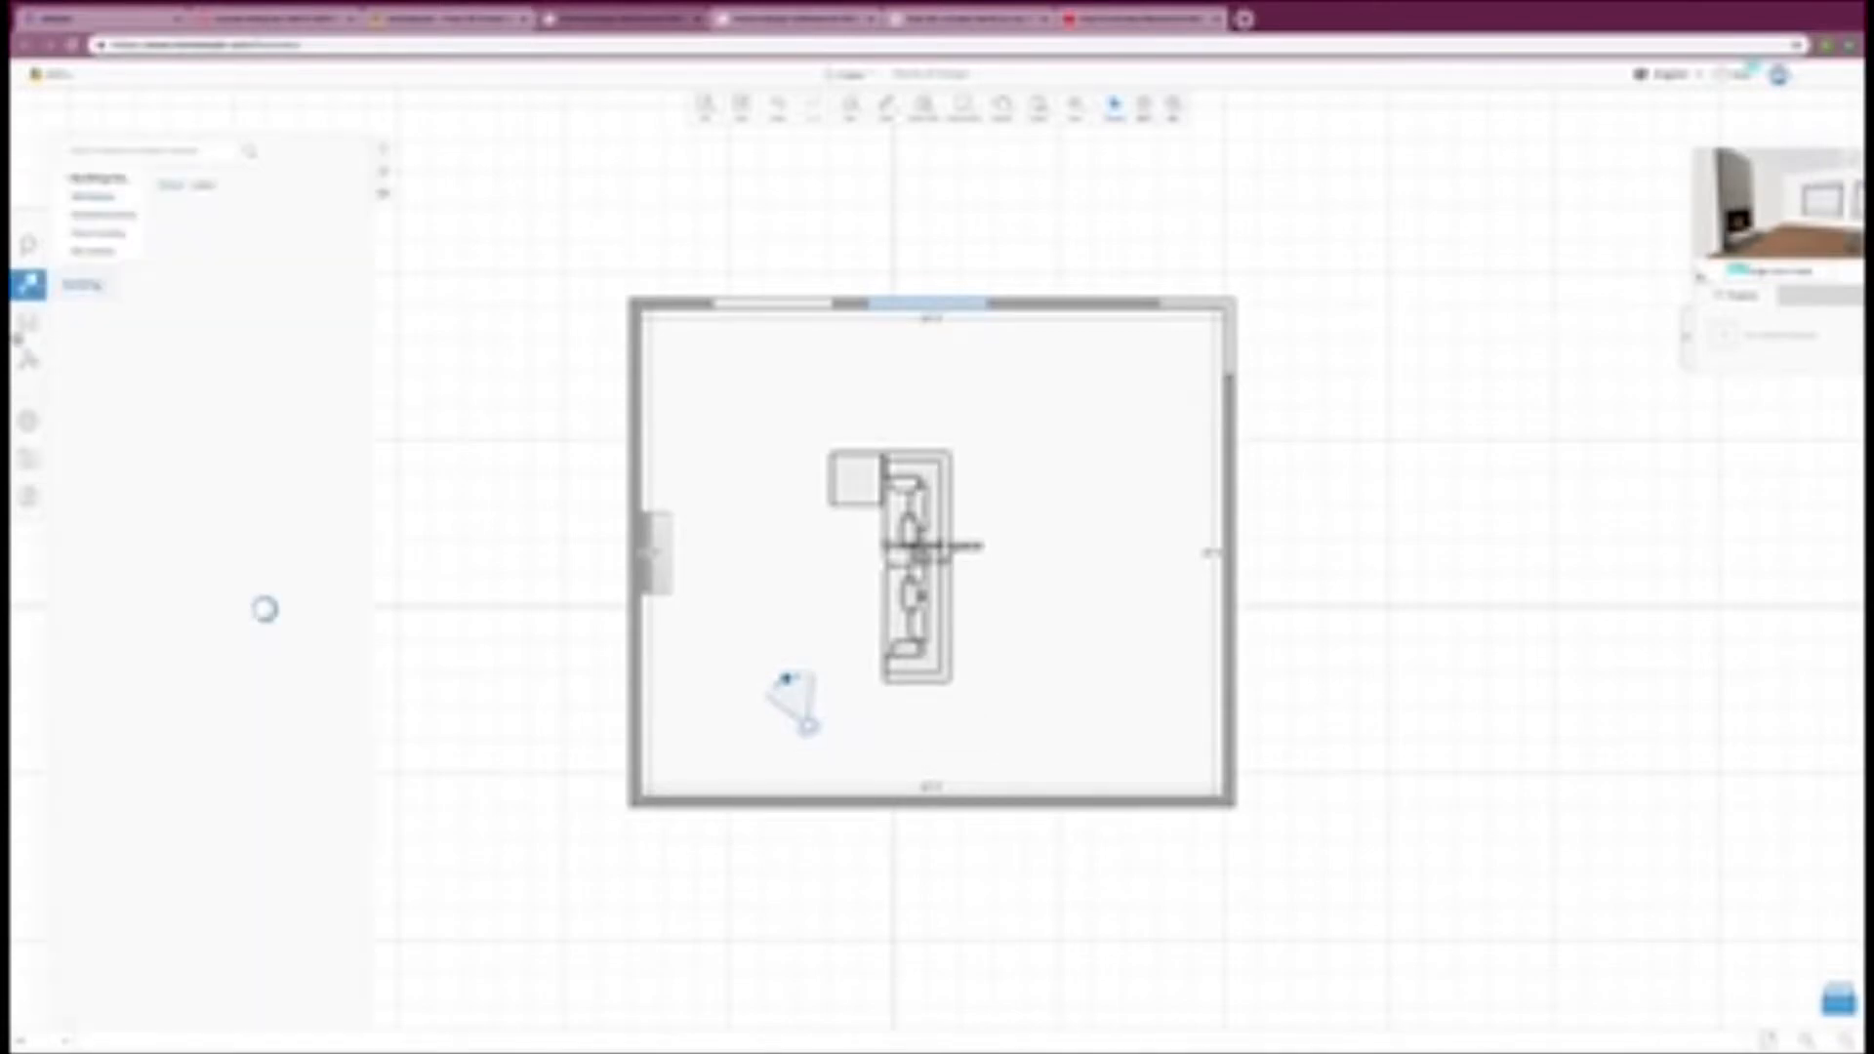
pyautogui.click(153, 152)
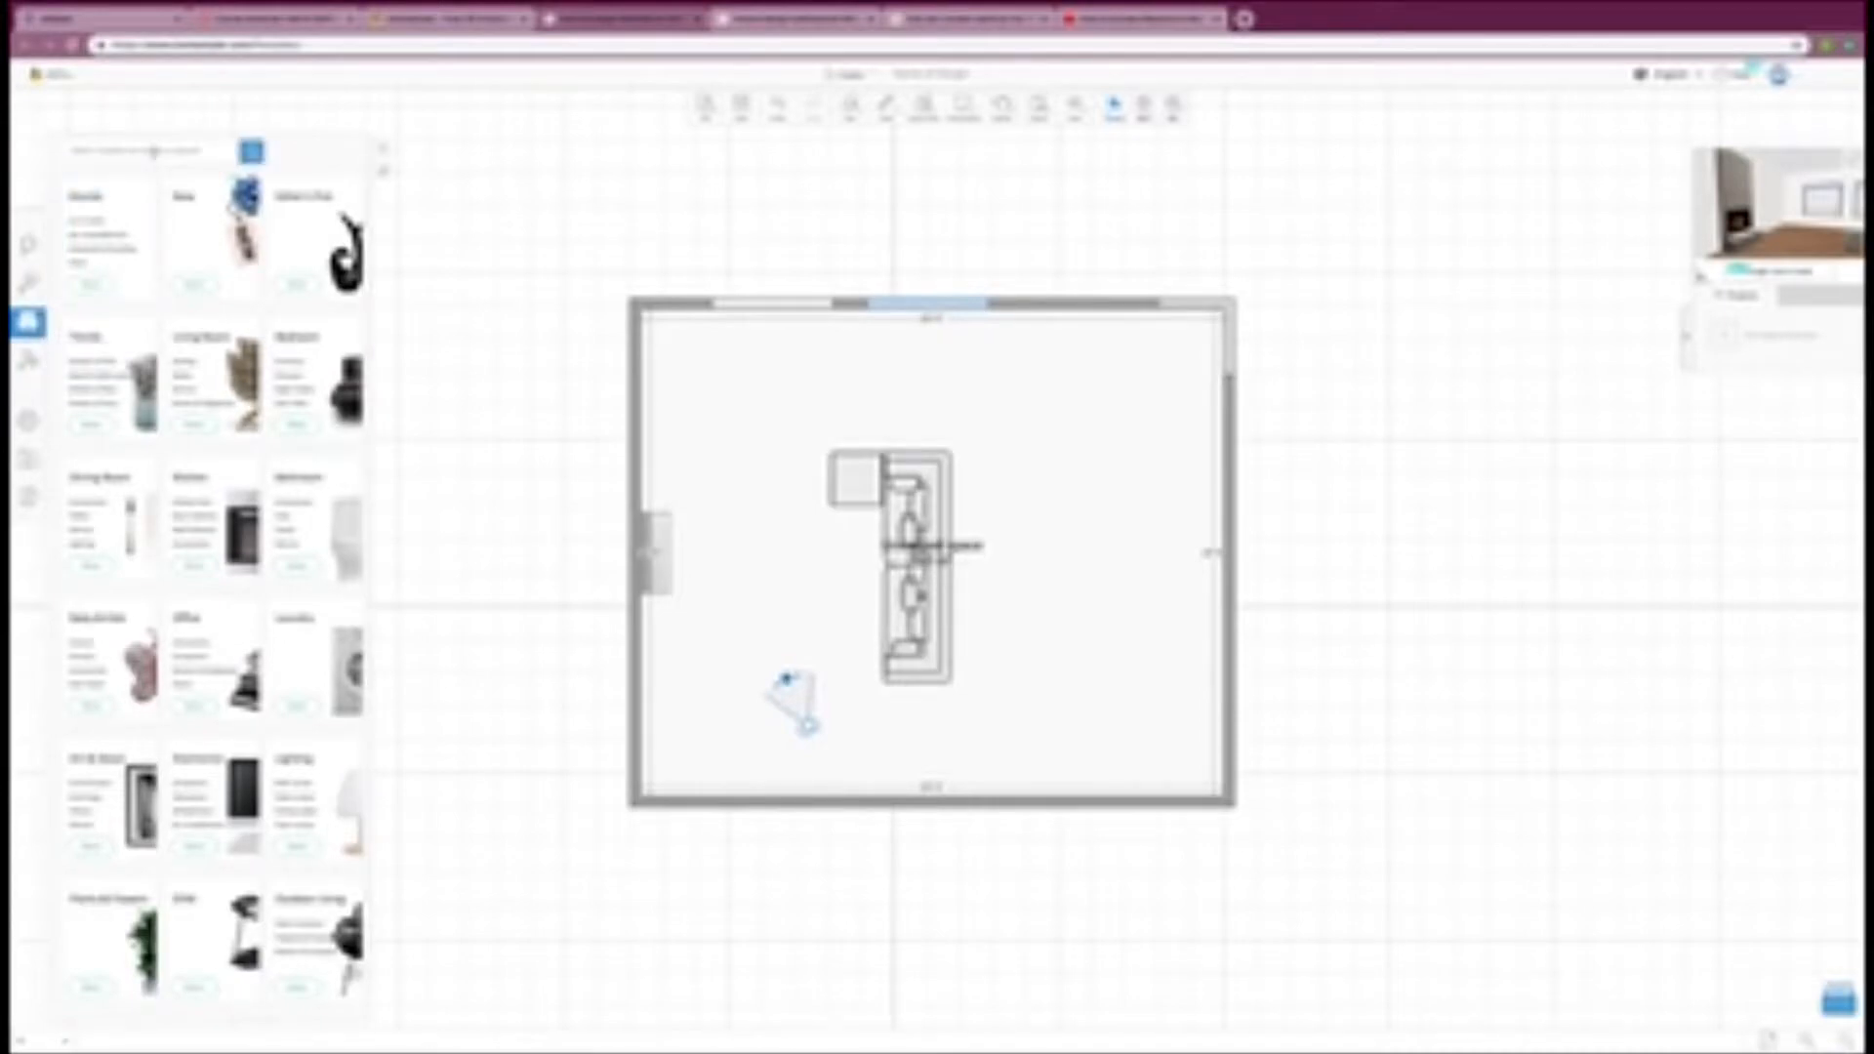
pyautogui.click(89, 212)
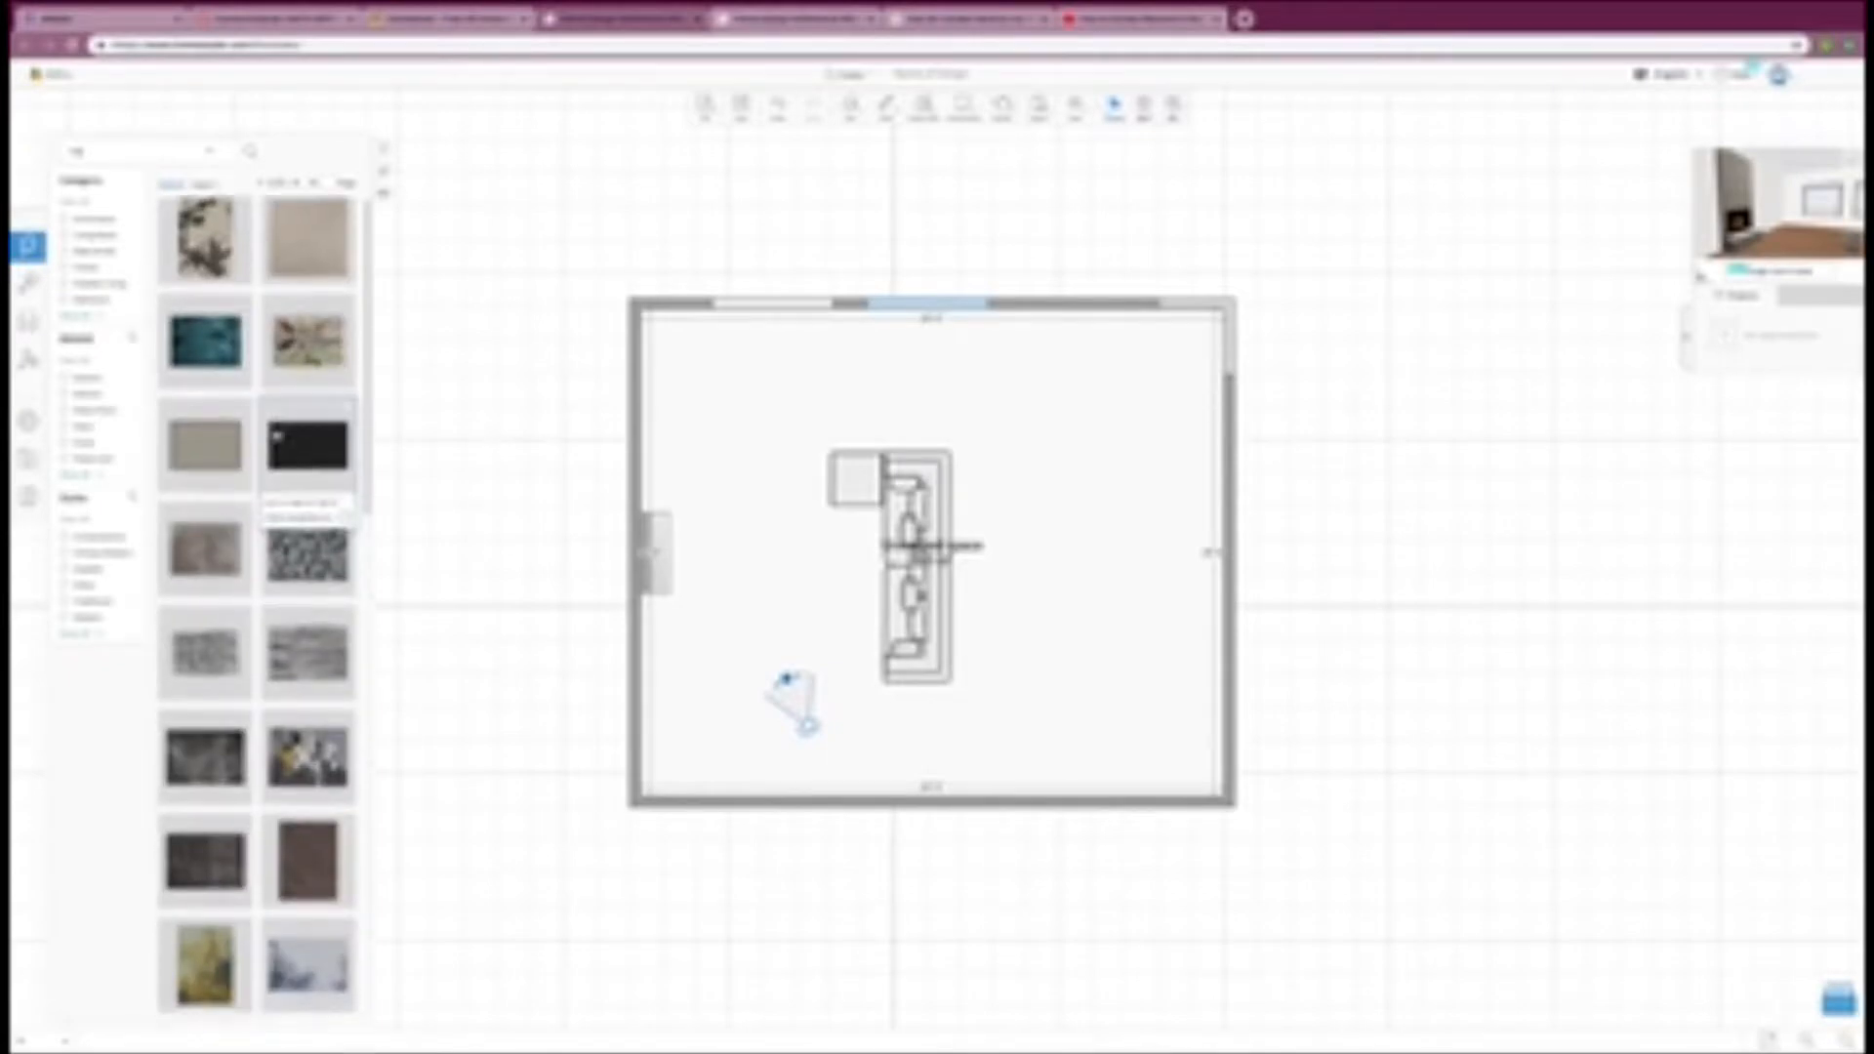
pyautogui.scroll(-1, 276, 434)
pyautogui.scroll(-1, 276, 432)
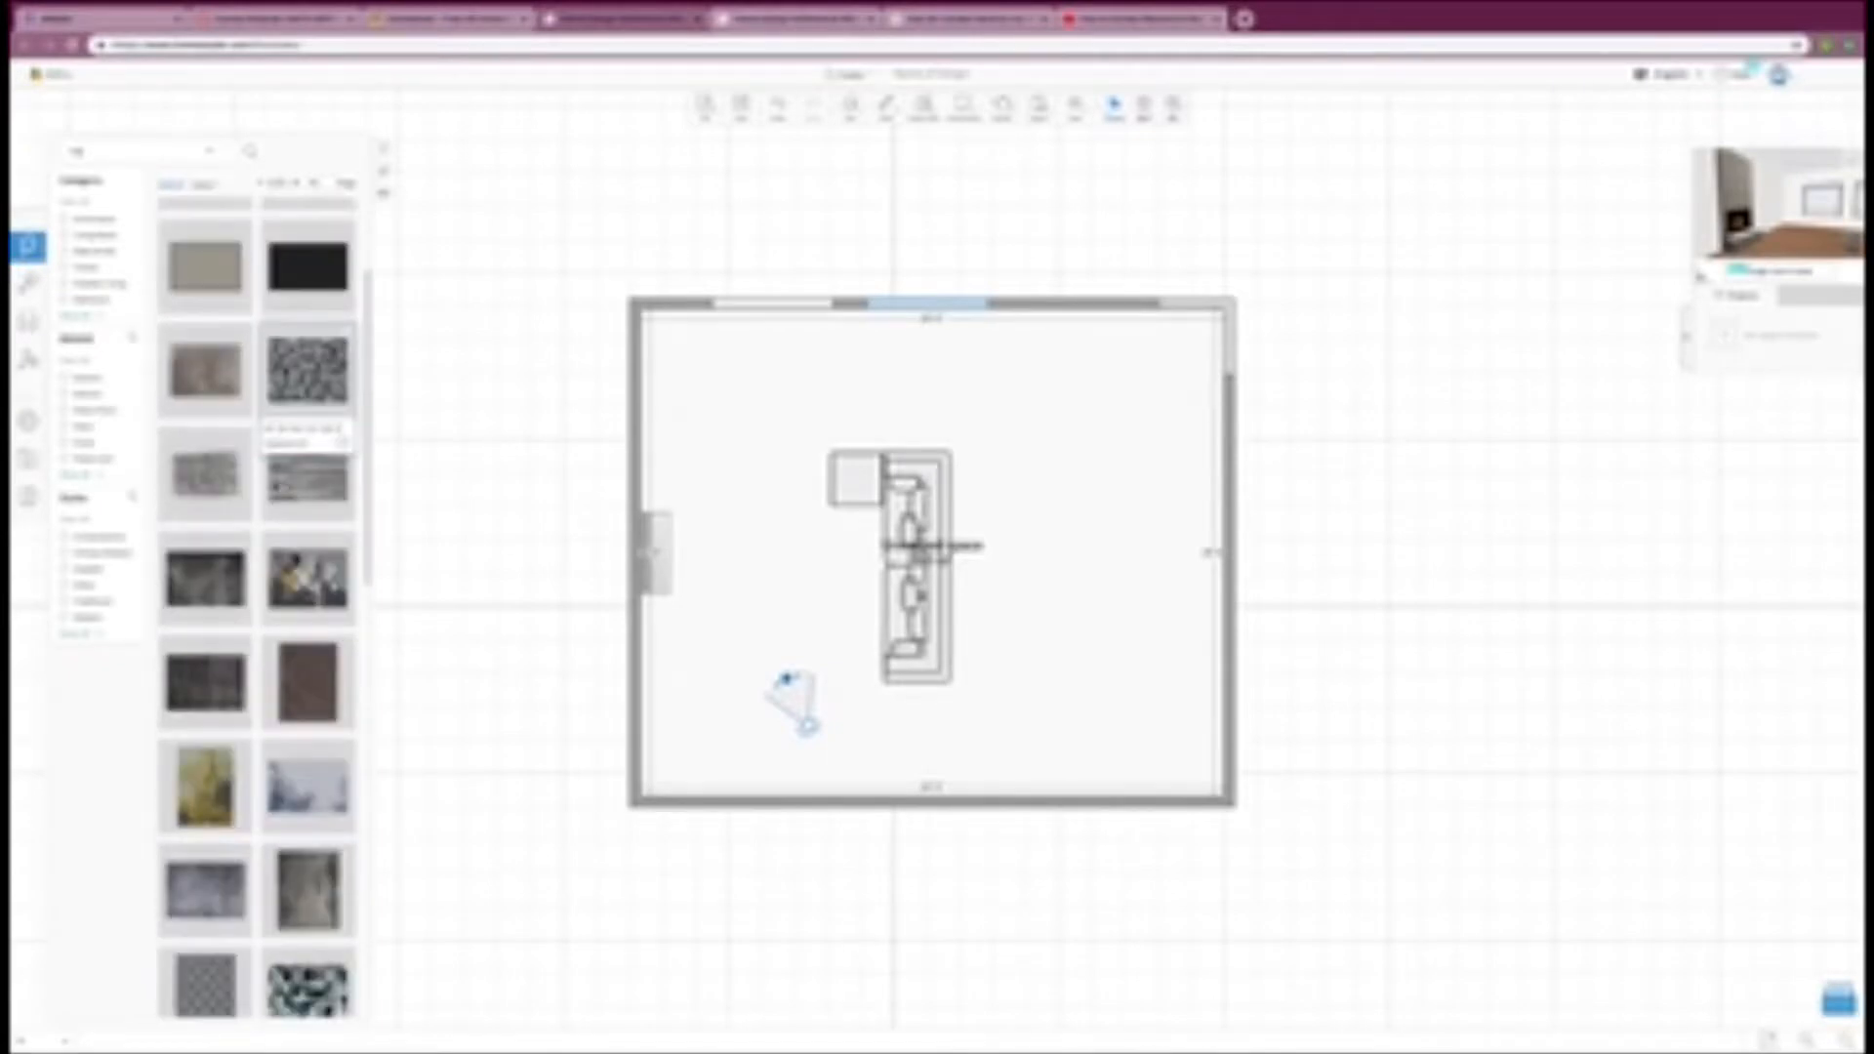
pyautogui.click(321, 691)
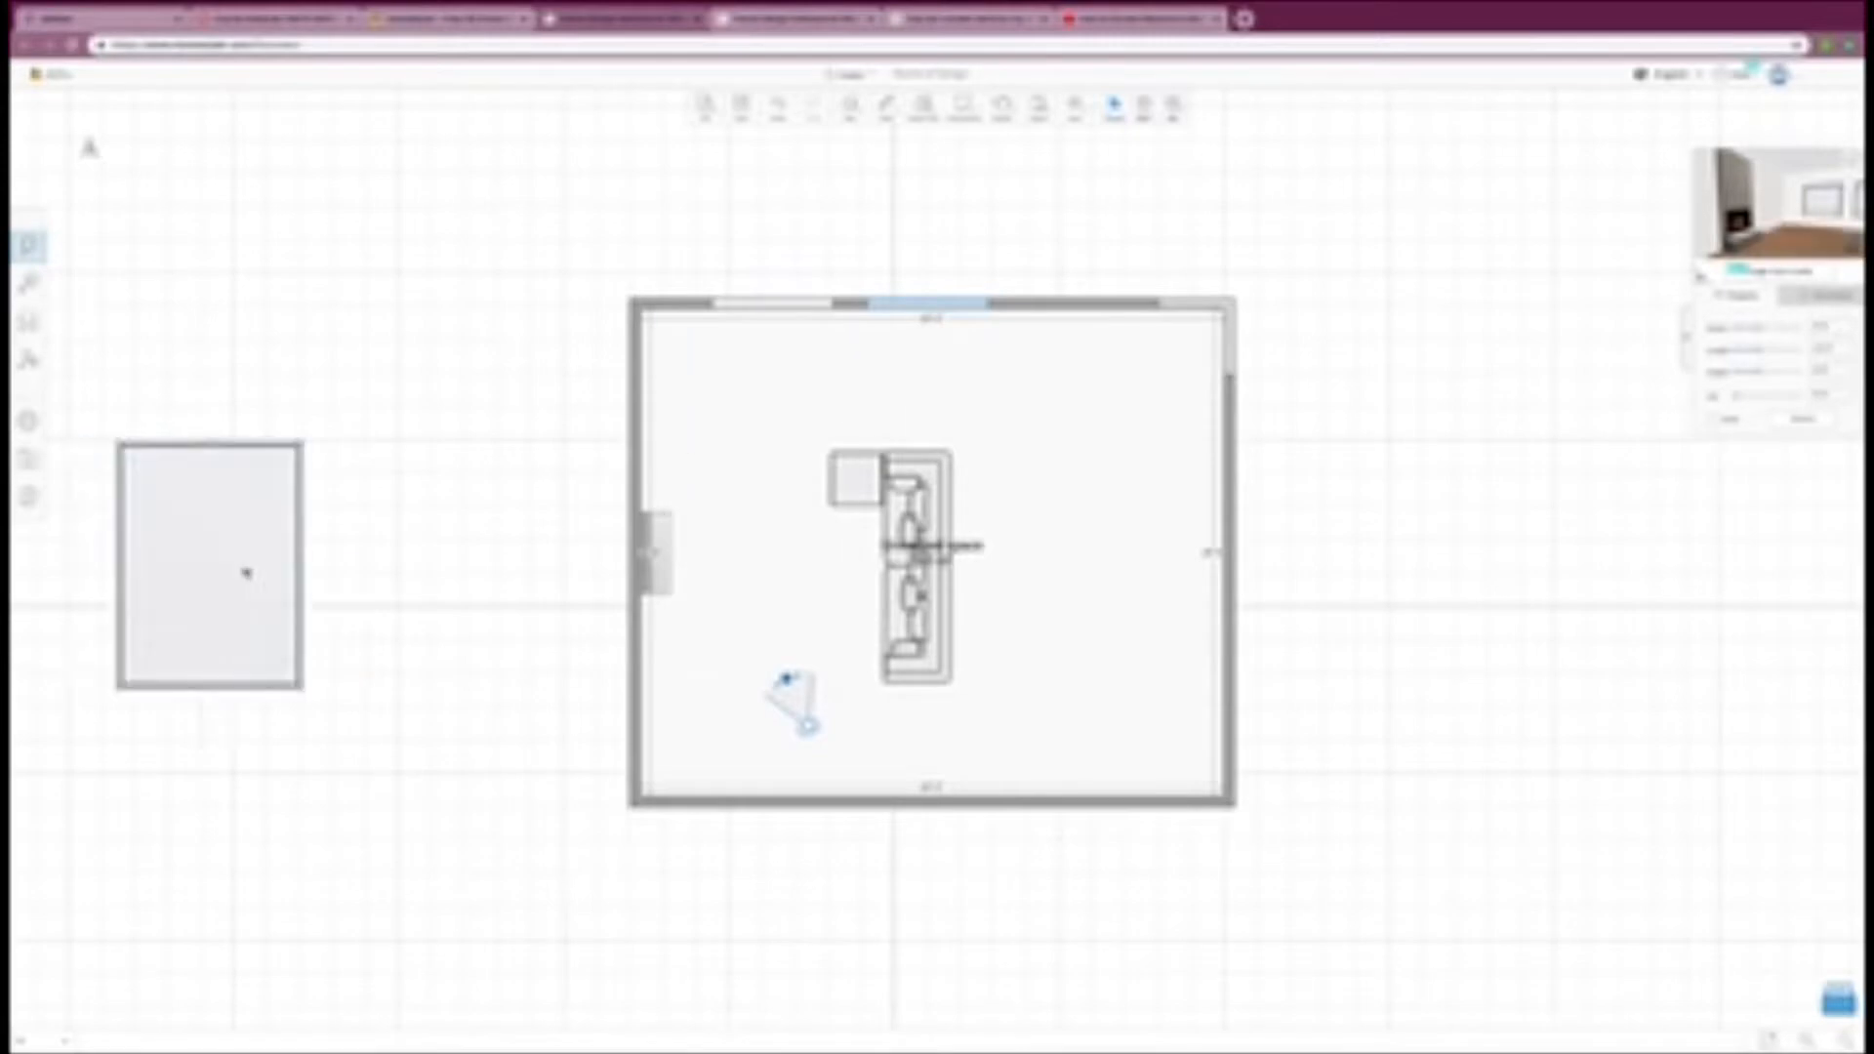
pyautogui.click(871, 564)
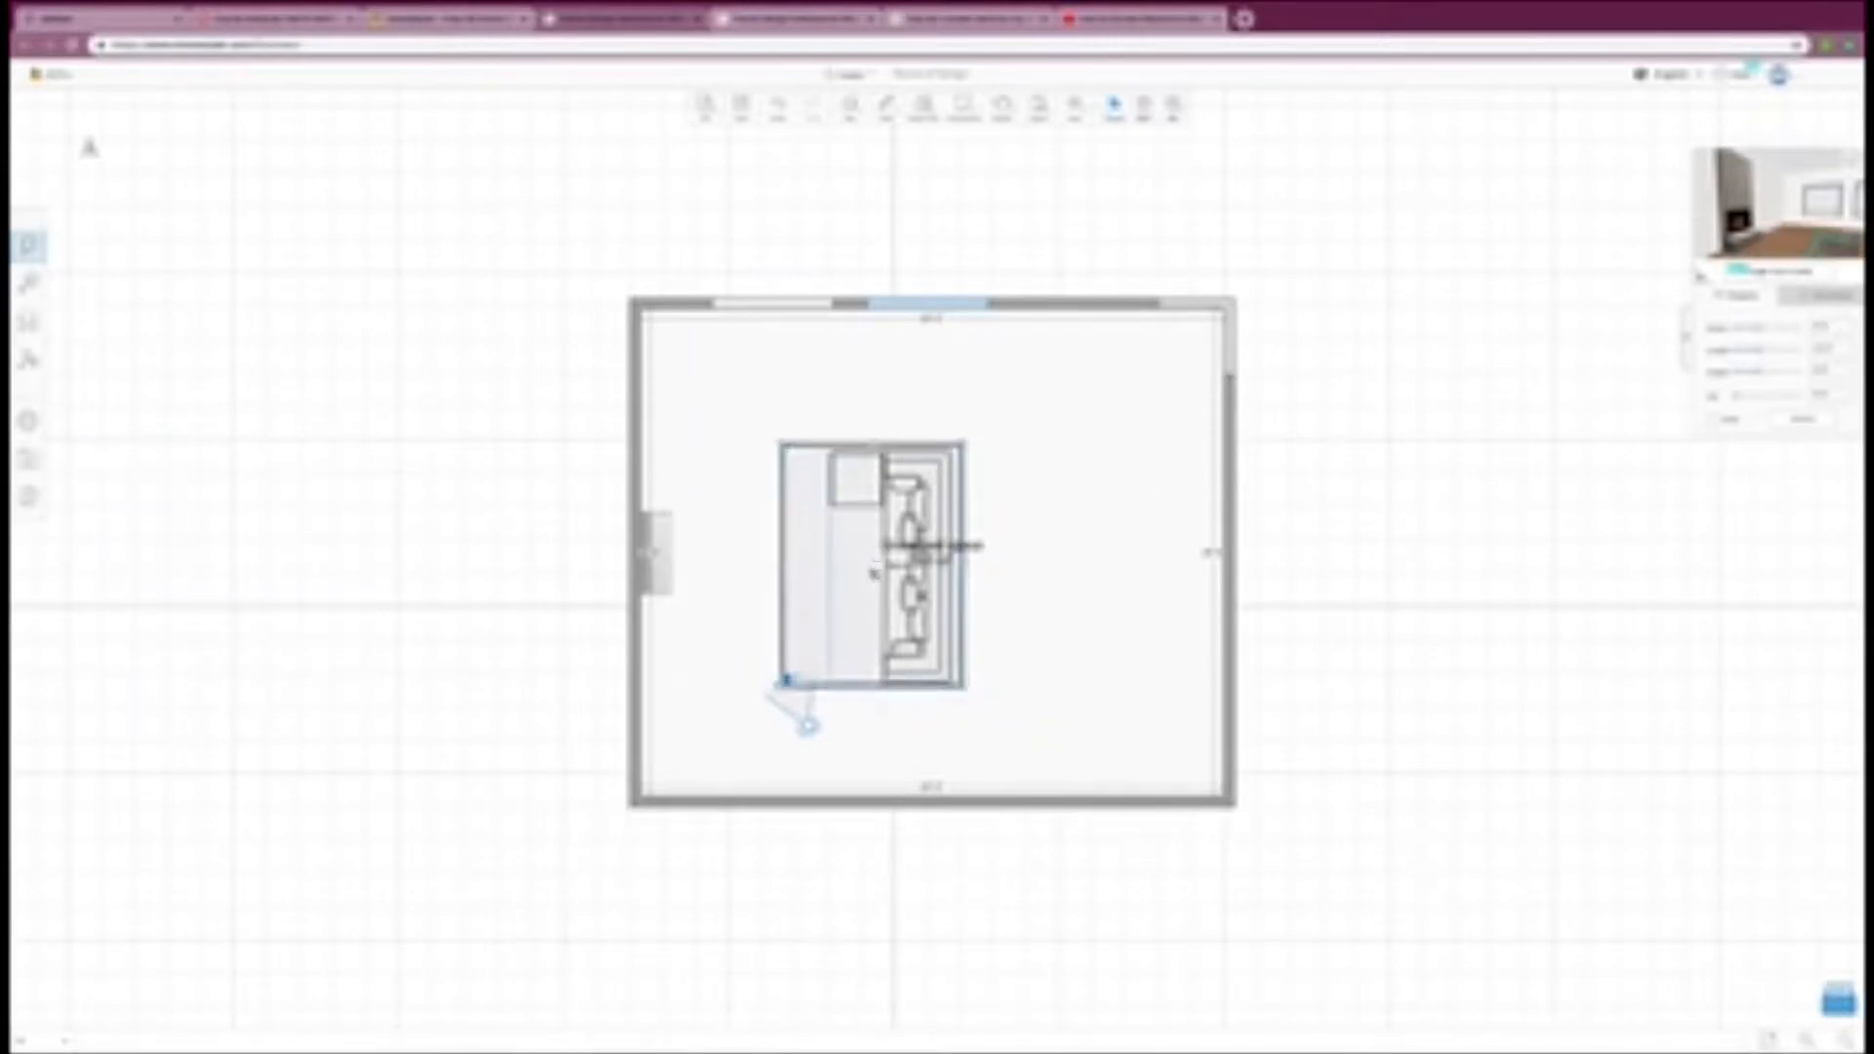
pyautogui.click(875, 572)
pyautogui.click(873, 573)
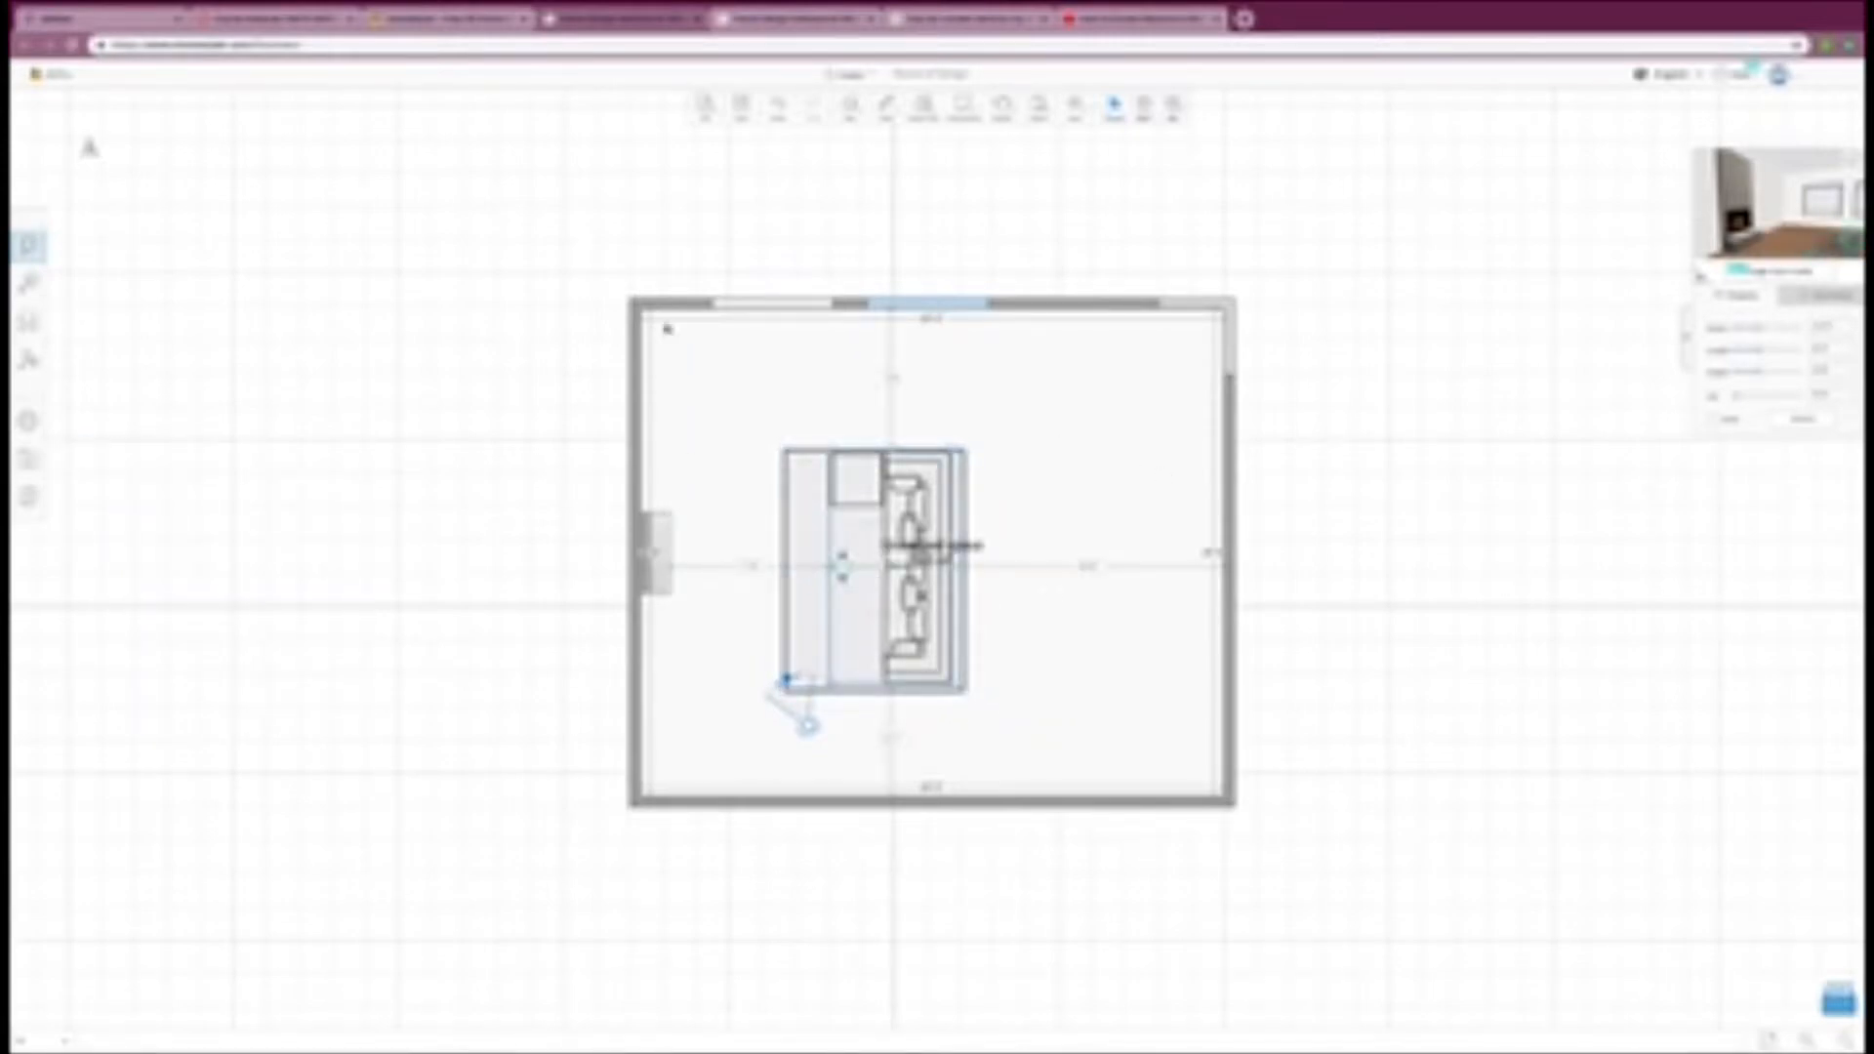
# Step: Enlarge the rug on all four sides so it extends beyond the sectional sofa and toward the fireplace
pyautogui.click(770, 597)
pyautogui.click(811, 551)
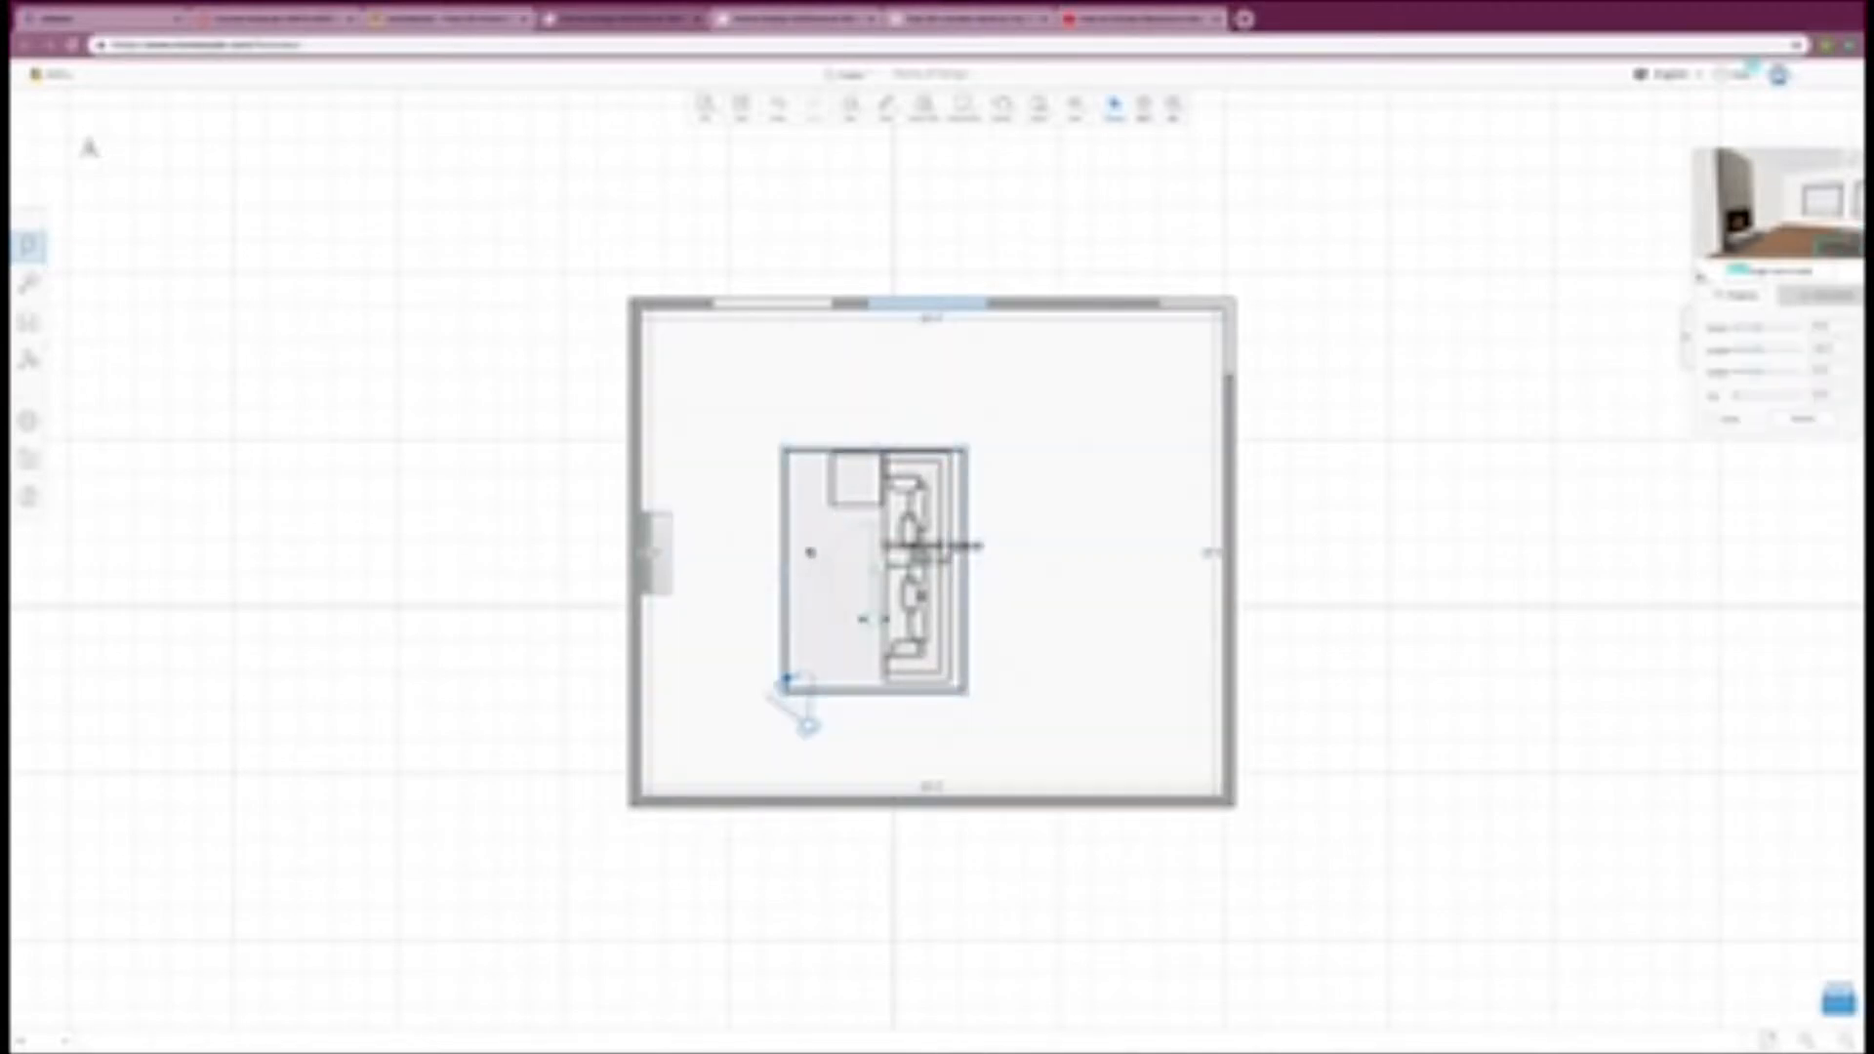
pyautogui.moveTo(780, 568); pyautogui.dragTo(728, 572)
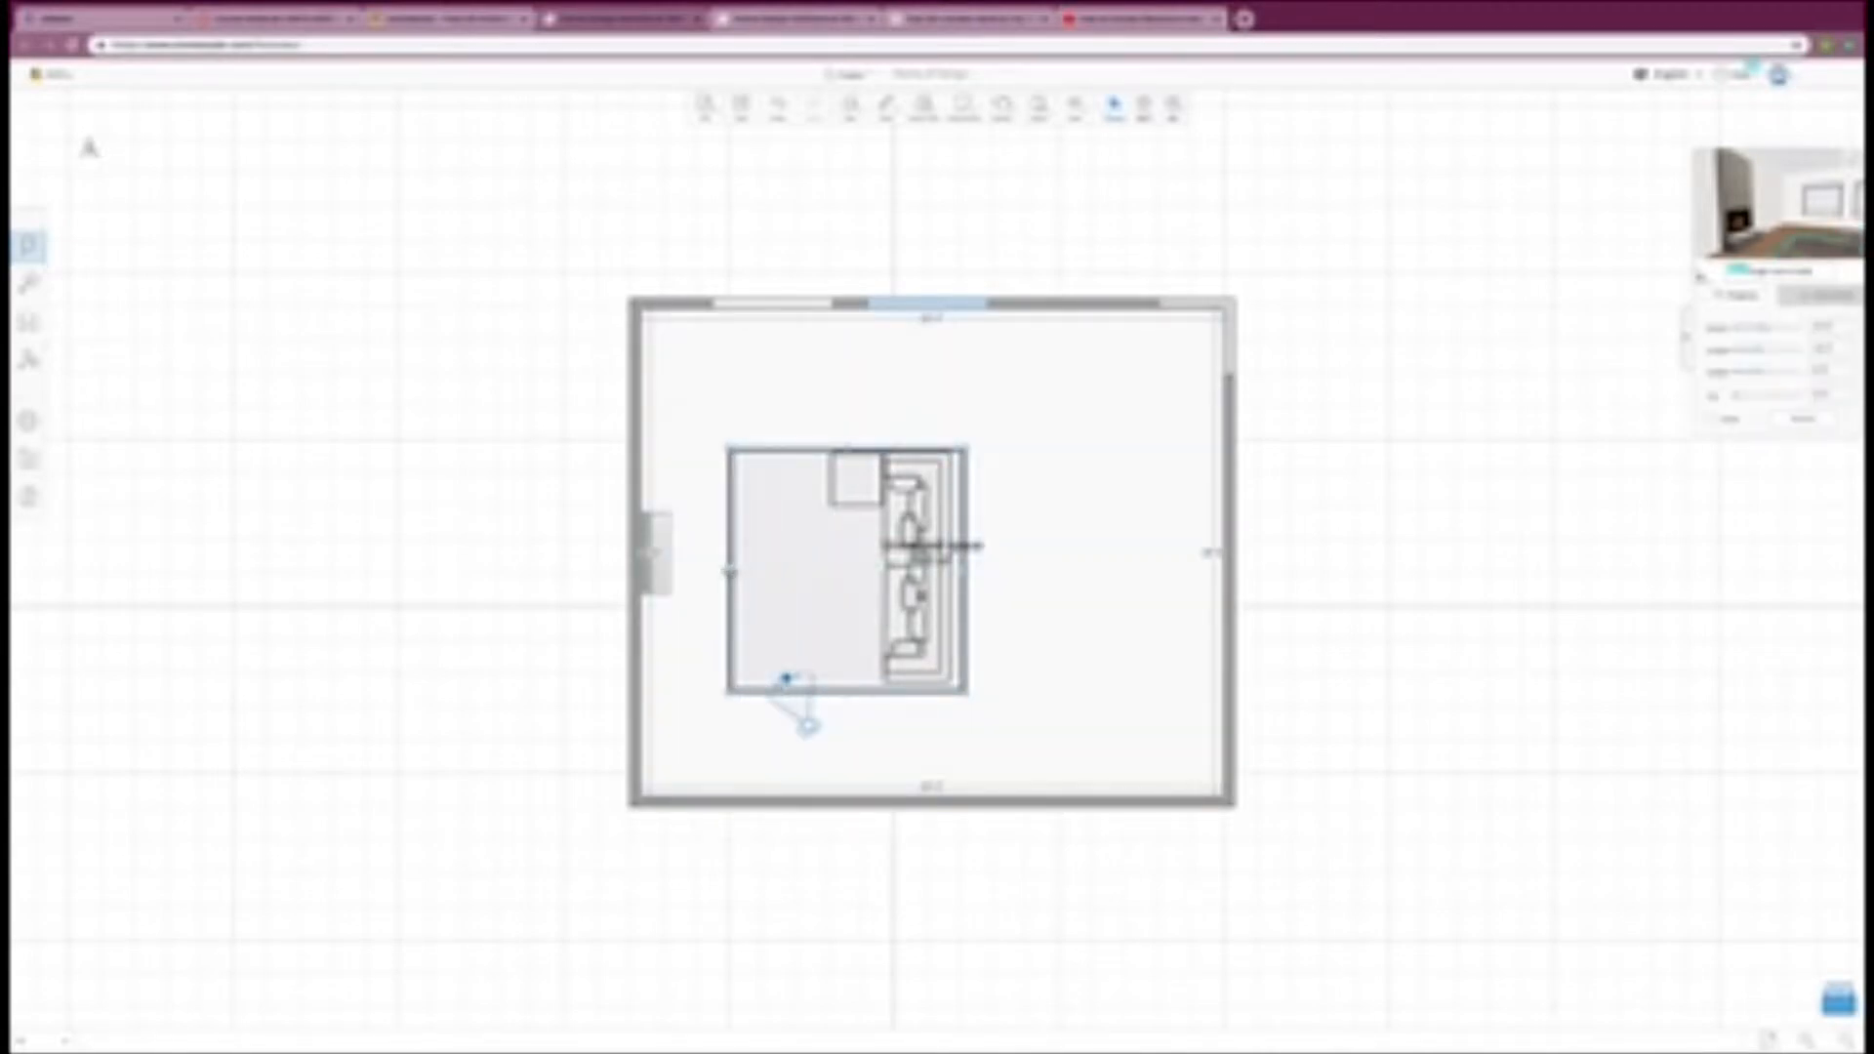
pyautogui.moveTo(966, 572); pyautogui.dragTo(1038, 573)
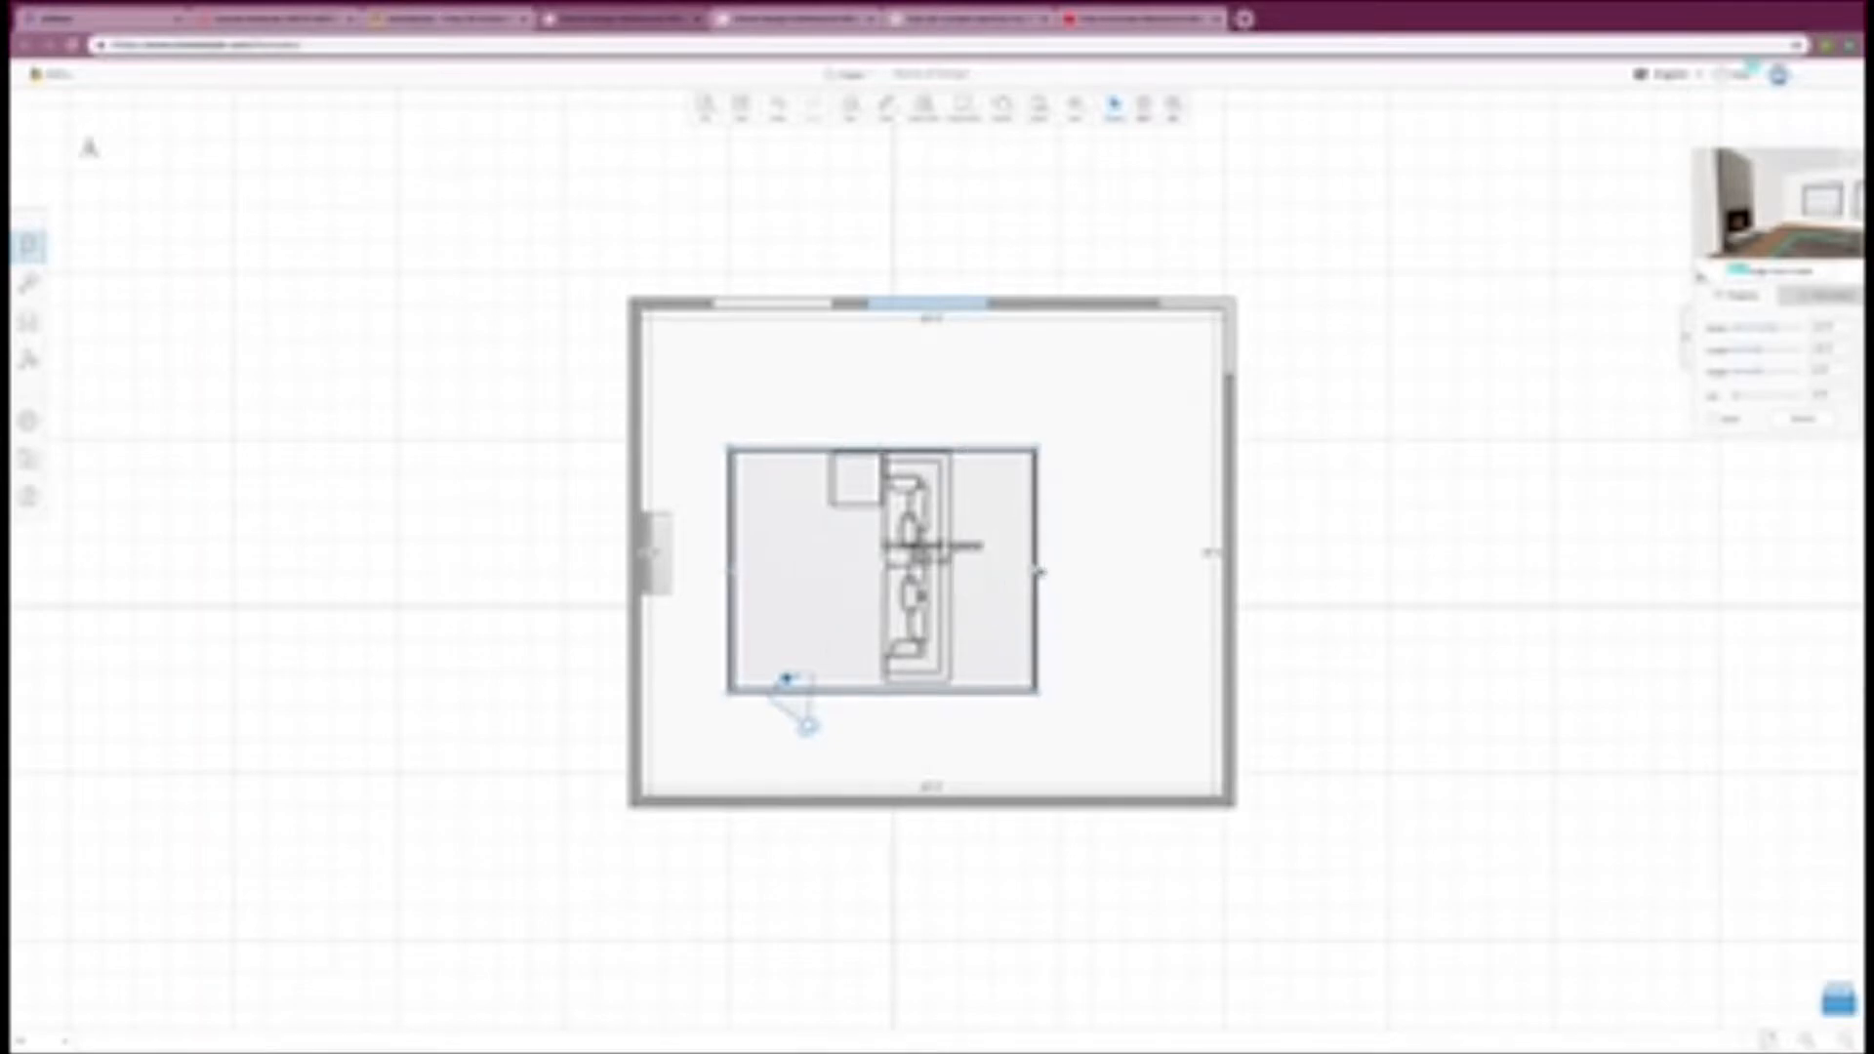
pyautogui.moveTo(883, 450); pyautogui.dragTo(882, 410)
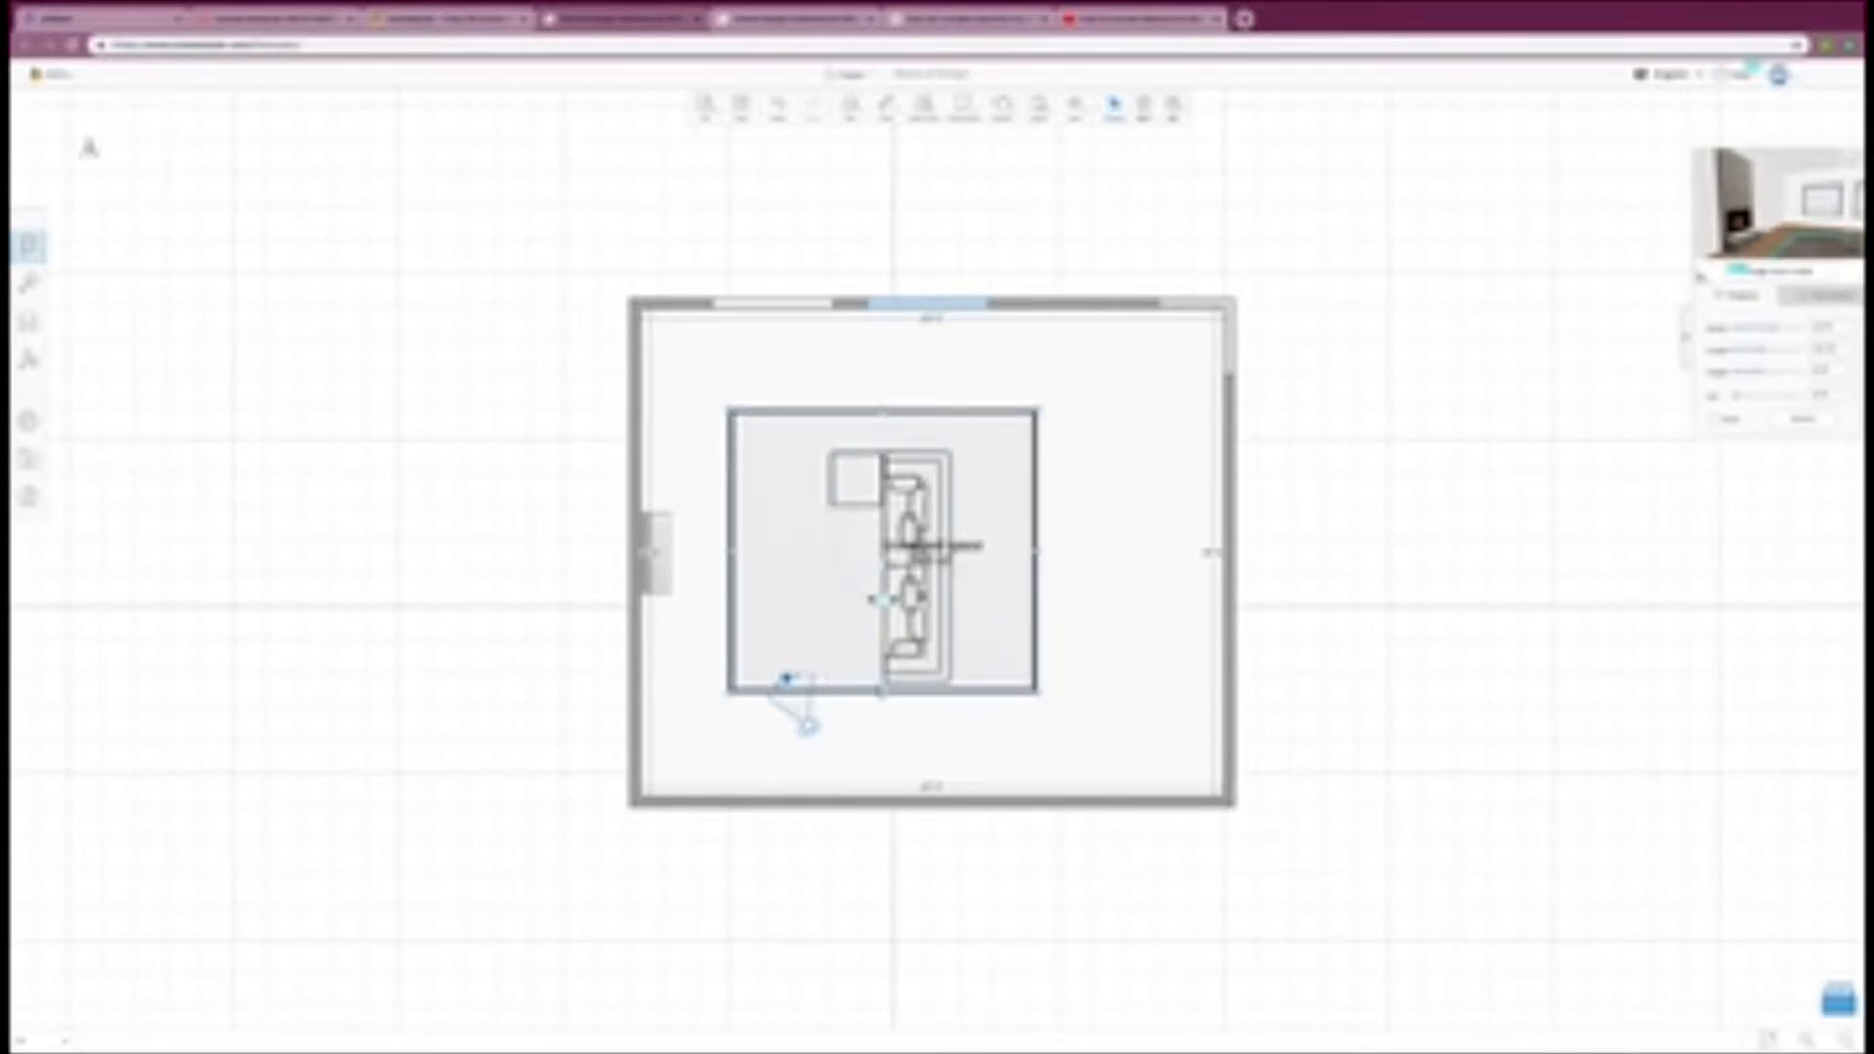
pyautogui.moveTo(883, 693); pyautogui.dragTo(884, 720)
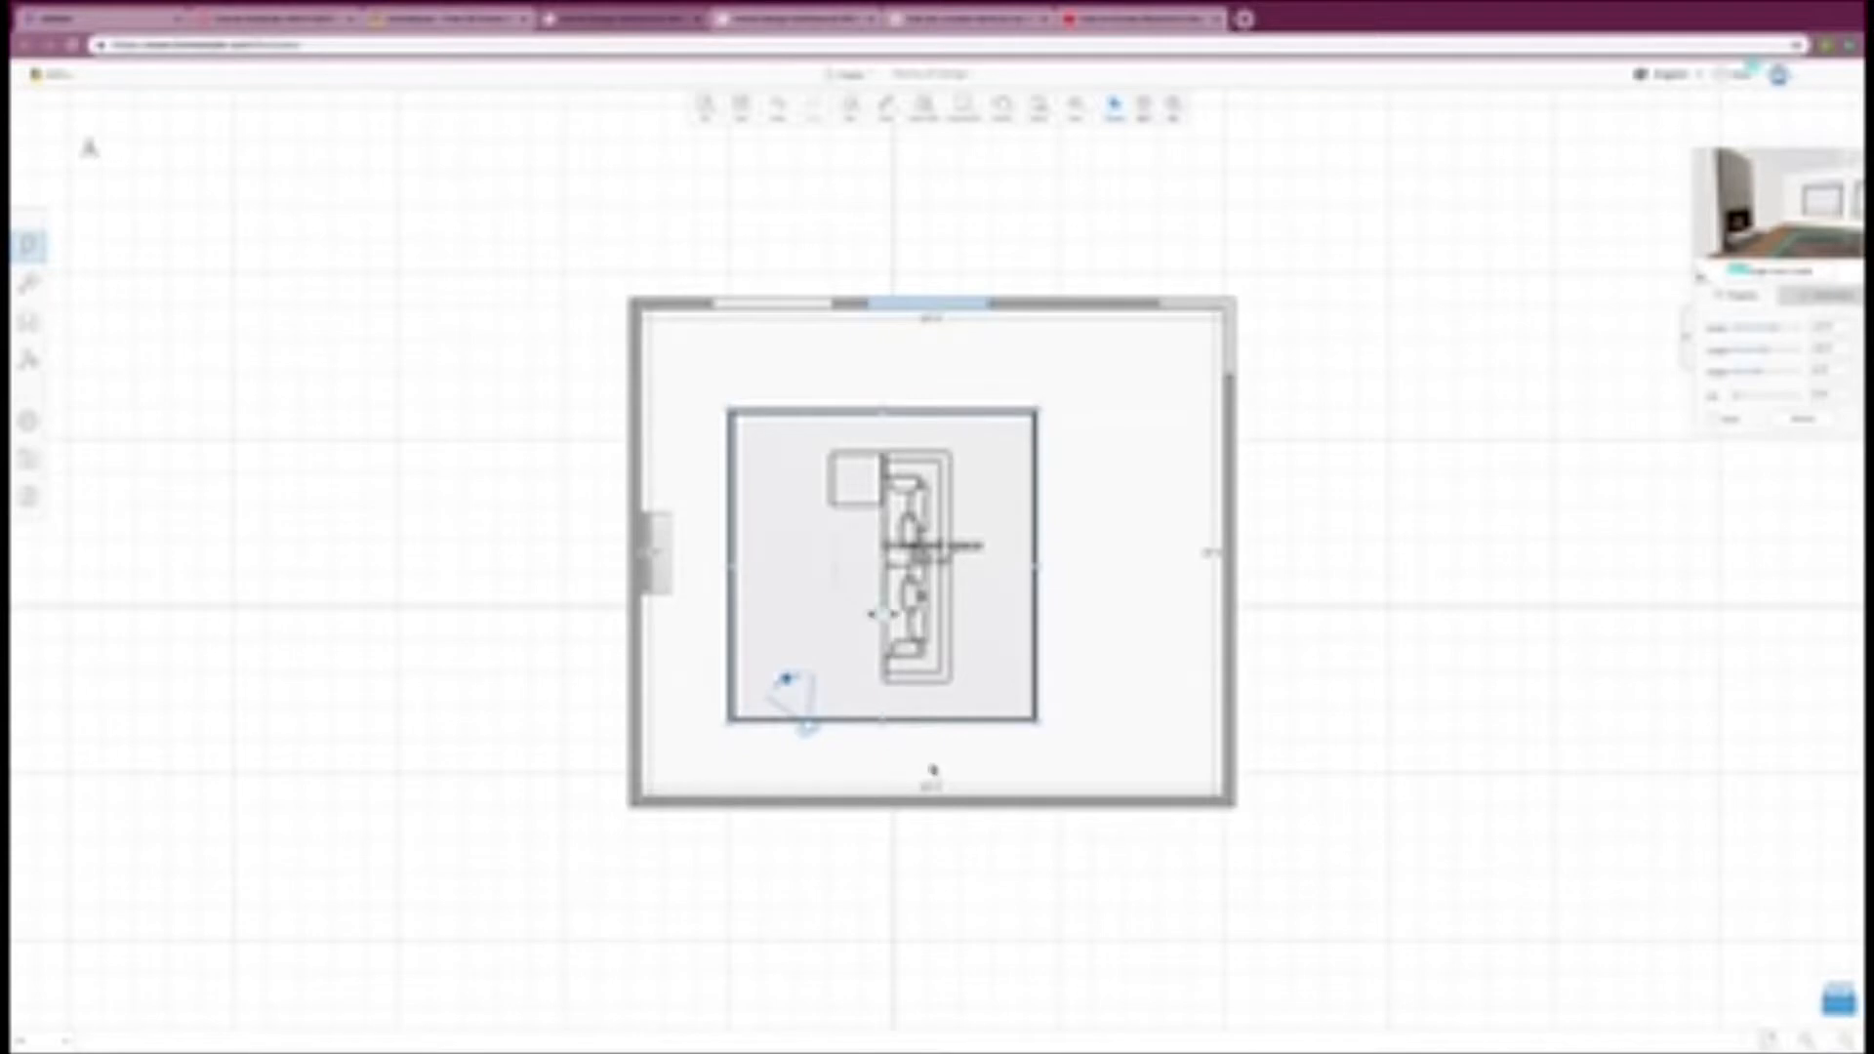
# Step: Trim the rug's right, upper and lower edges closer to the sofa and nudge it slightly toward the fireplace
pyautogui.moveTo(1035, 566); pyautogui.dragTo(997, 566)
pyautogui.moveTo(863, 407); pyautogui.dragTo(864, 430)
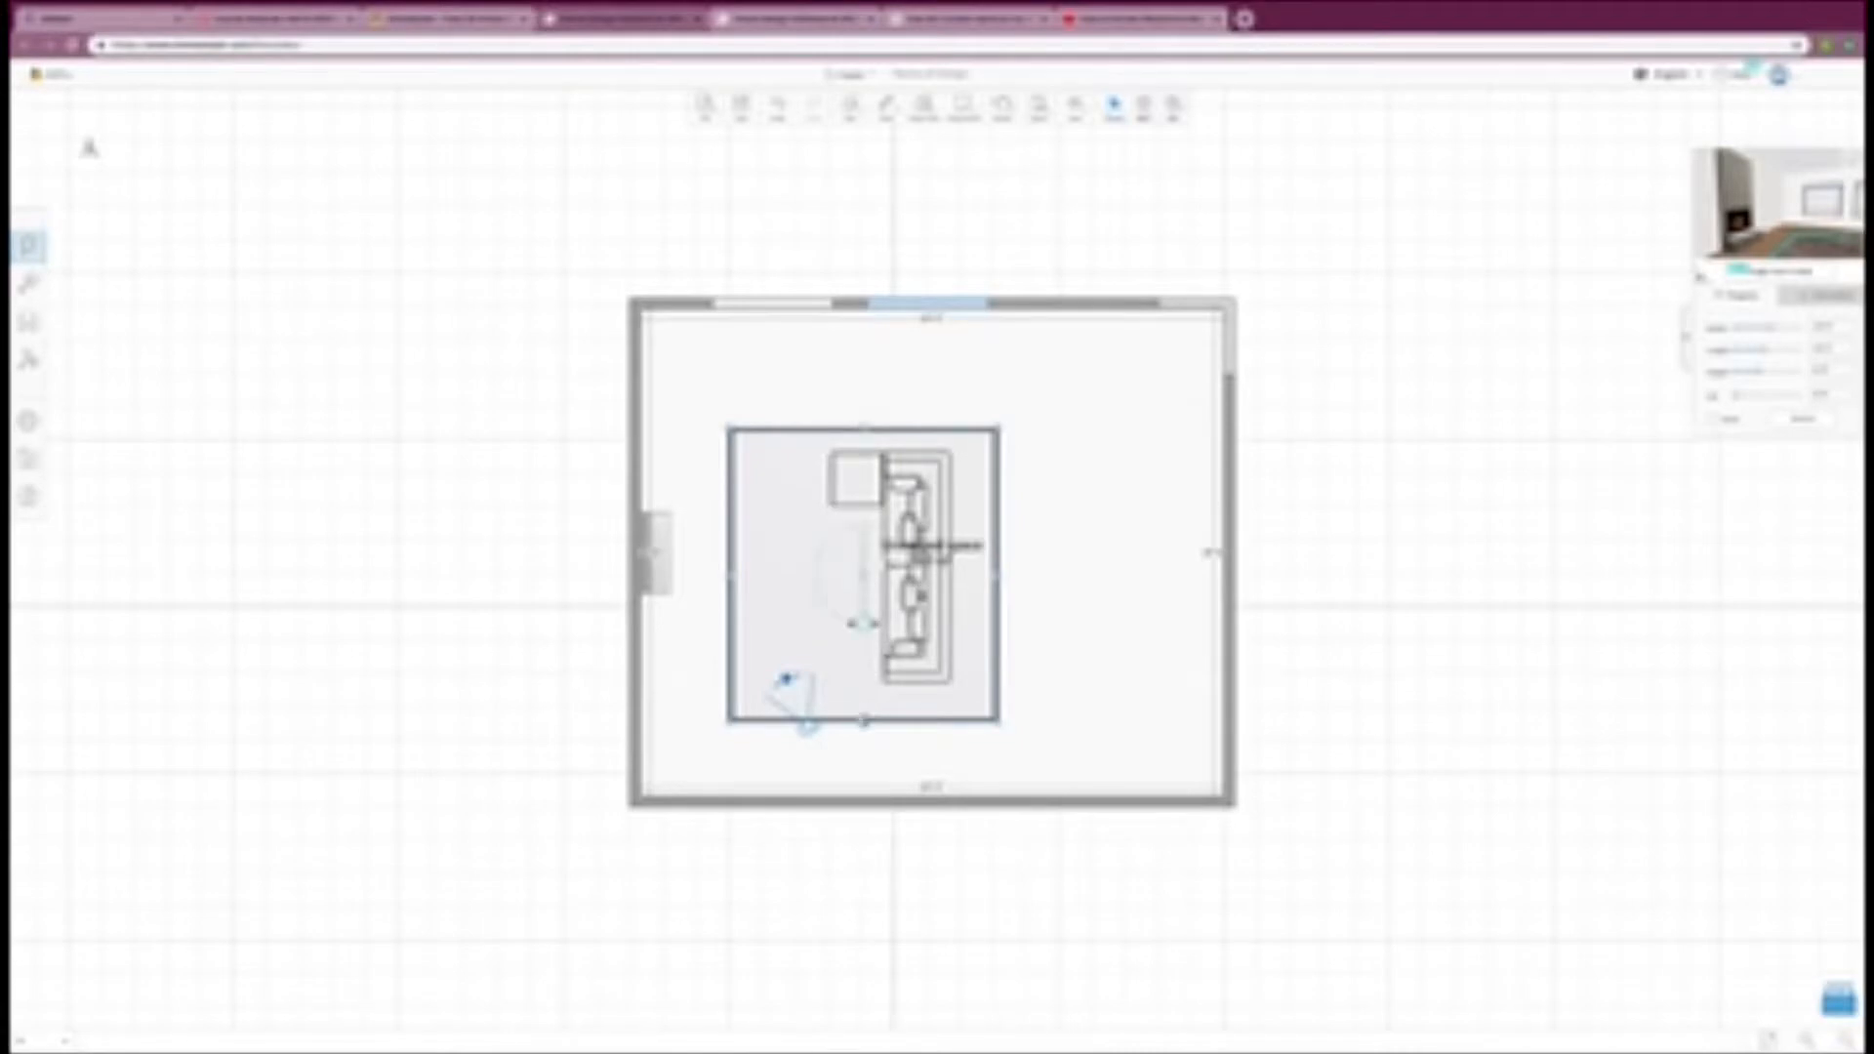
pyautogui.moveTo(864, 722); pyautogui.dragTo(864, 701)
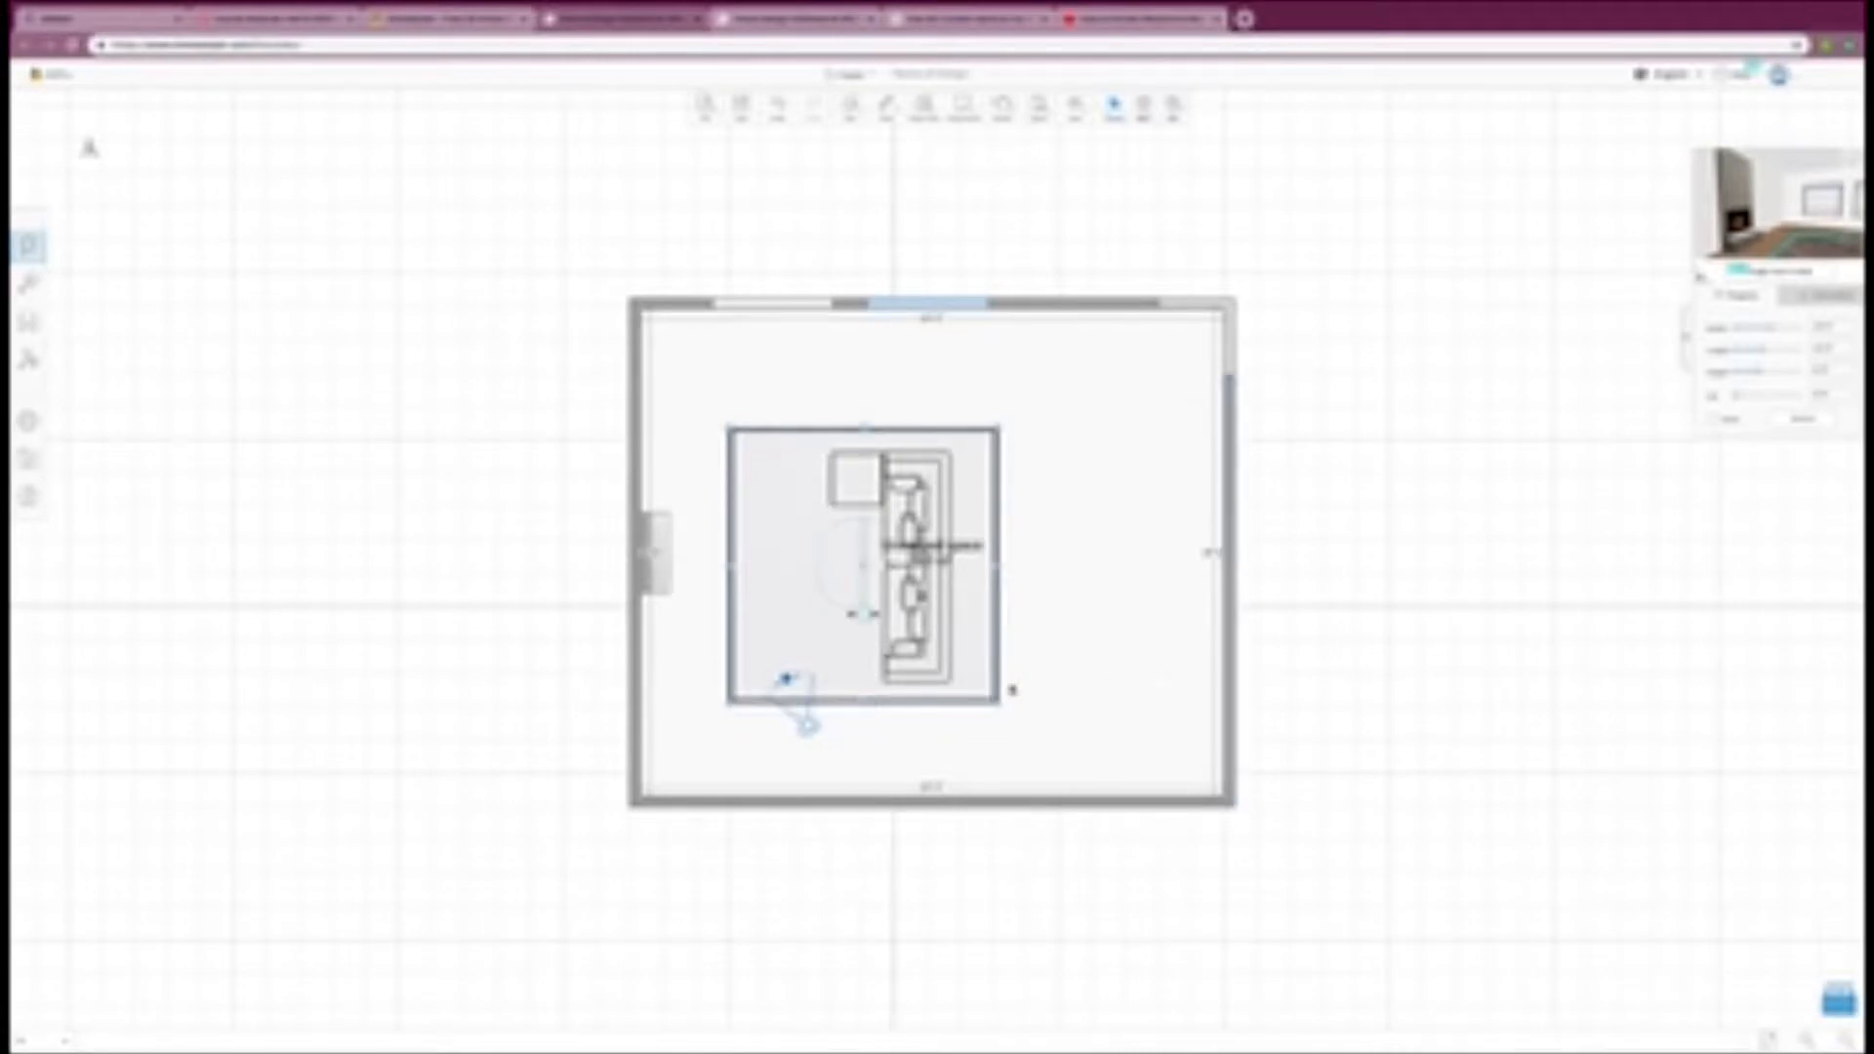
pyautogui.moveTo(976, 664); pyautogui.dragTo(973, 667)
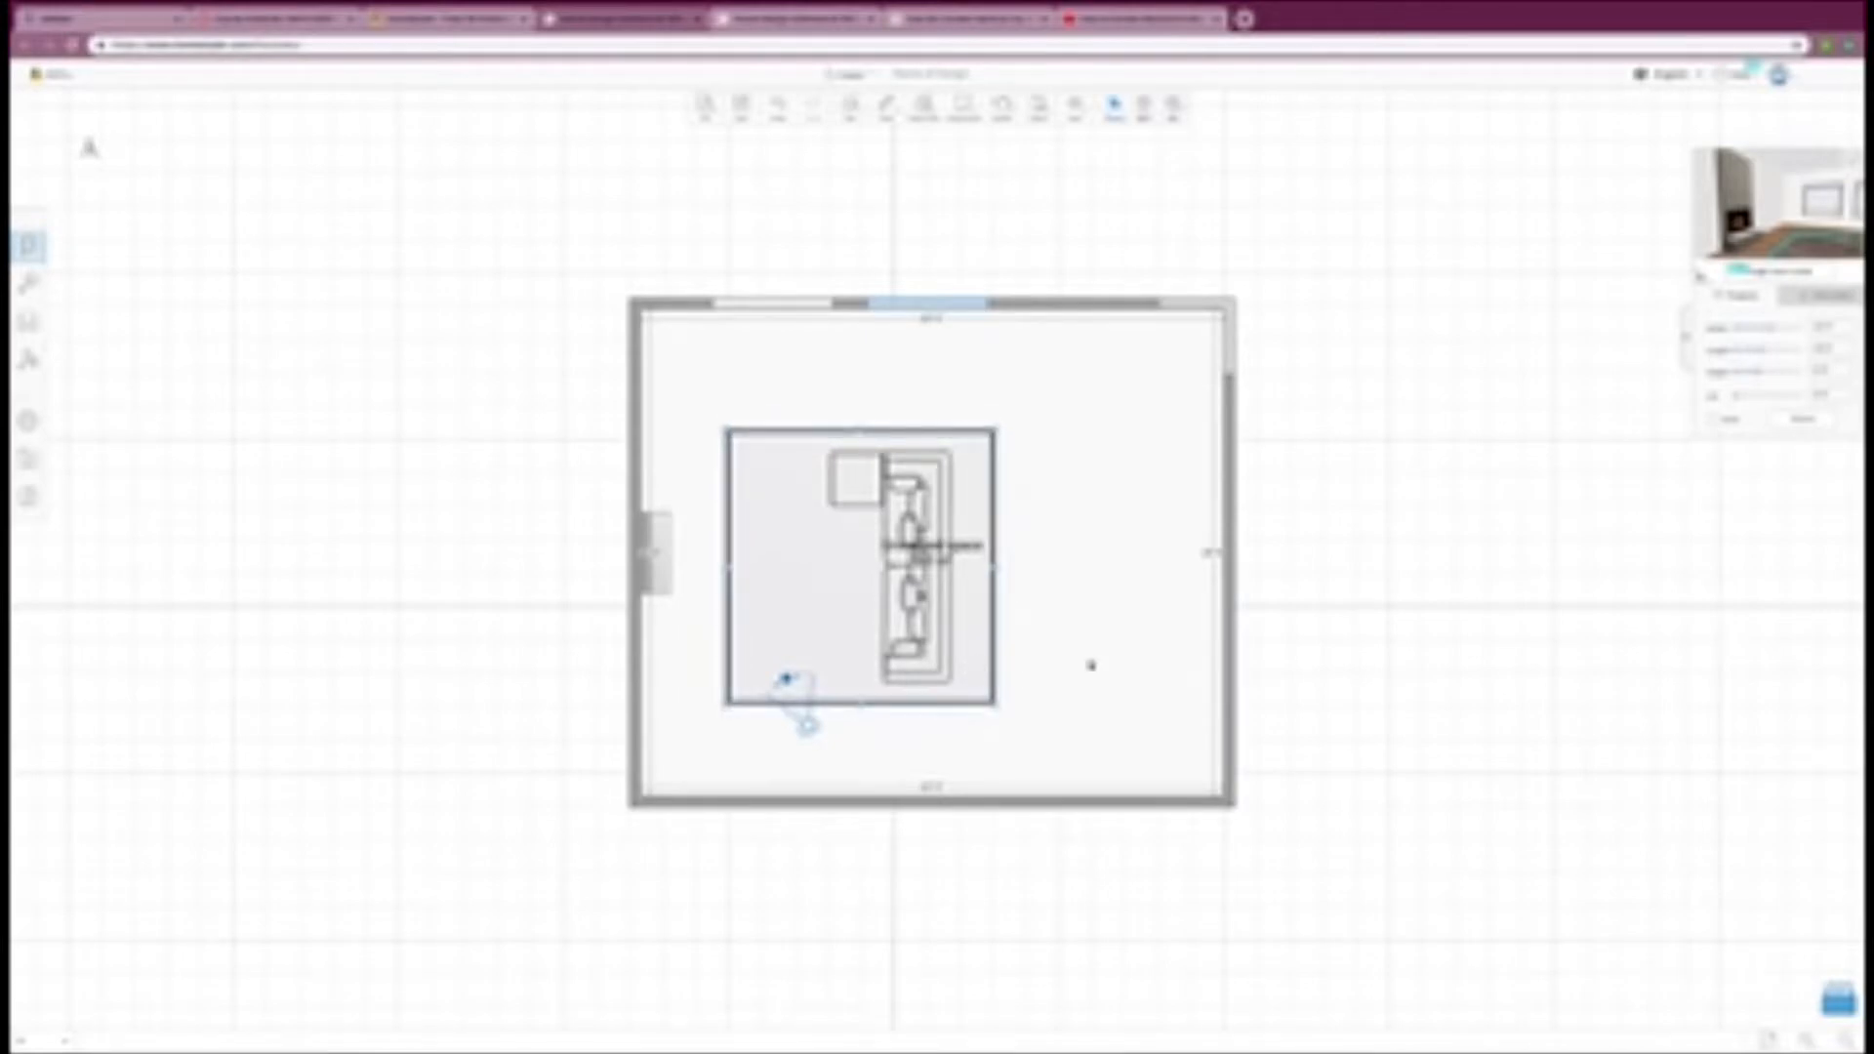
pyautogui.click(1091, 665)
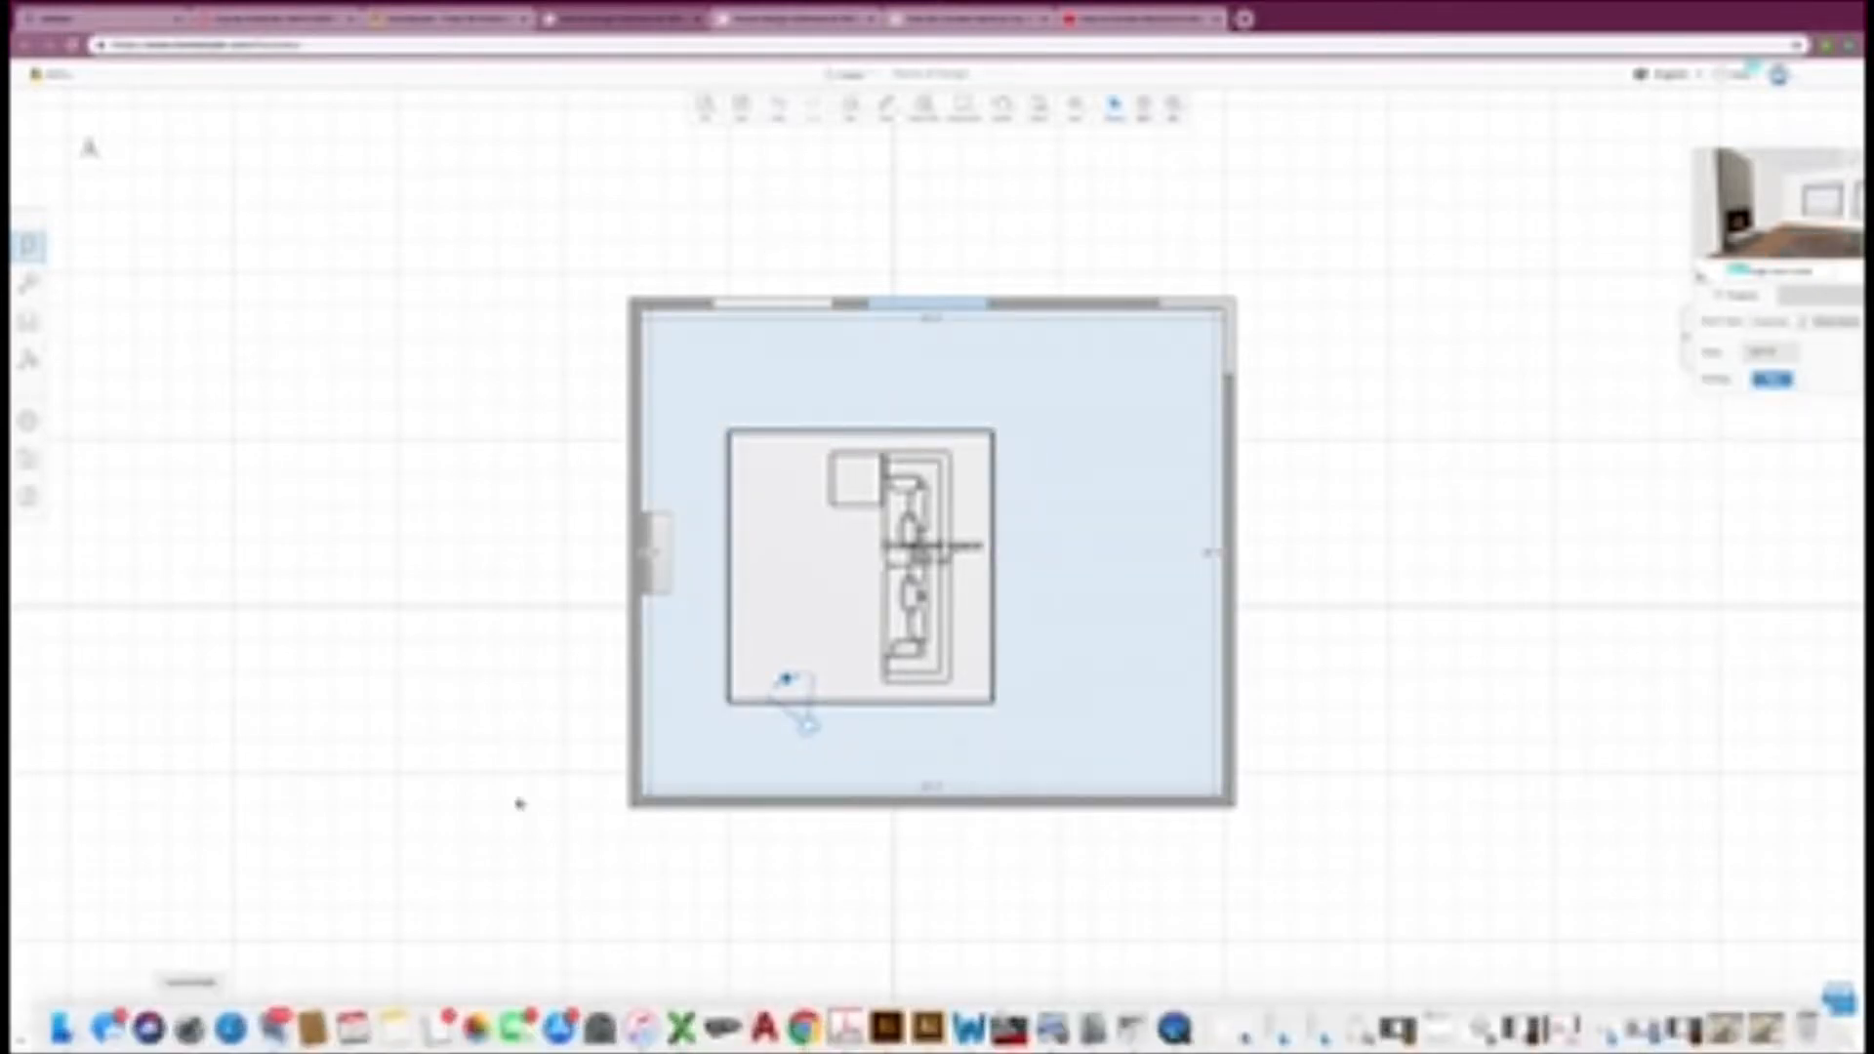
# Step: Inspect the fireplace, windows, rug and sofa in the 3D view, and return to the 2D floor plan
pyautogui.click(1174, 106)
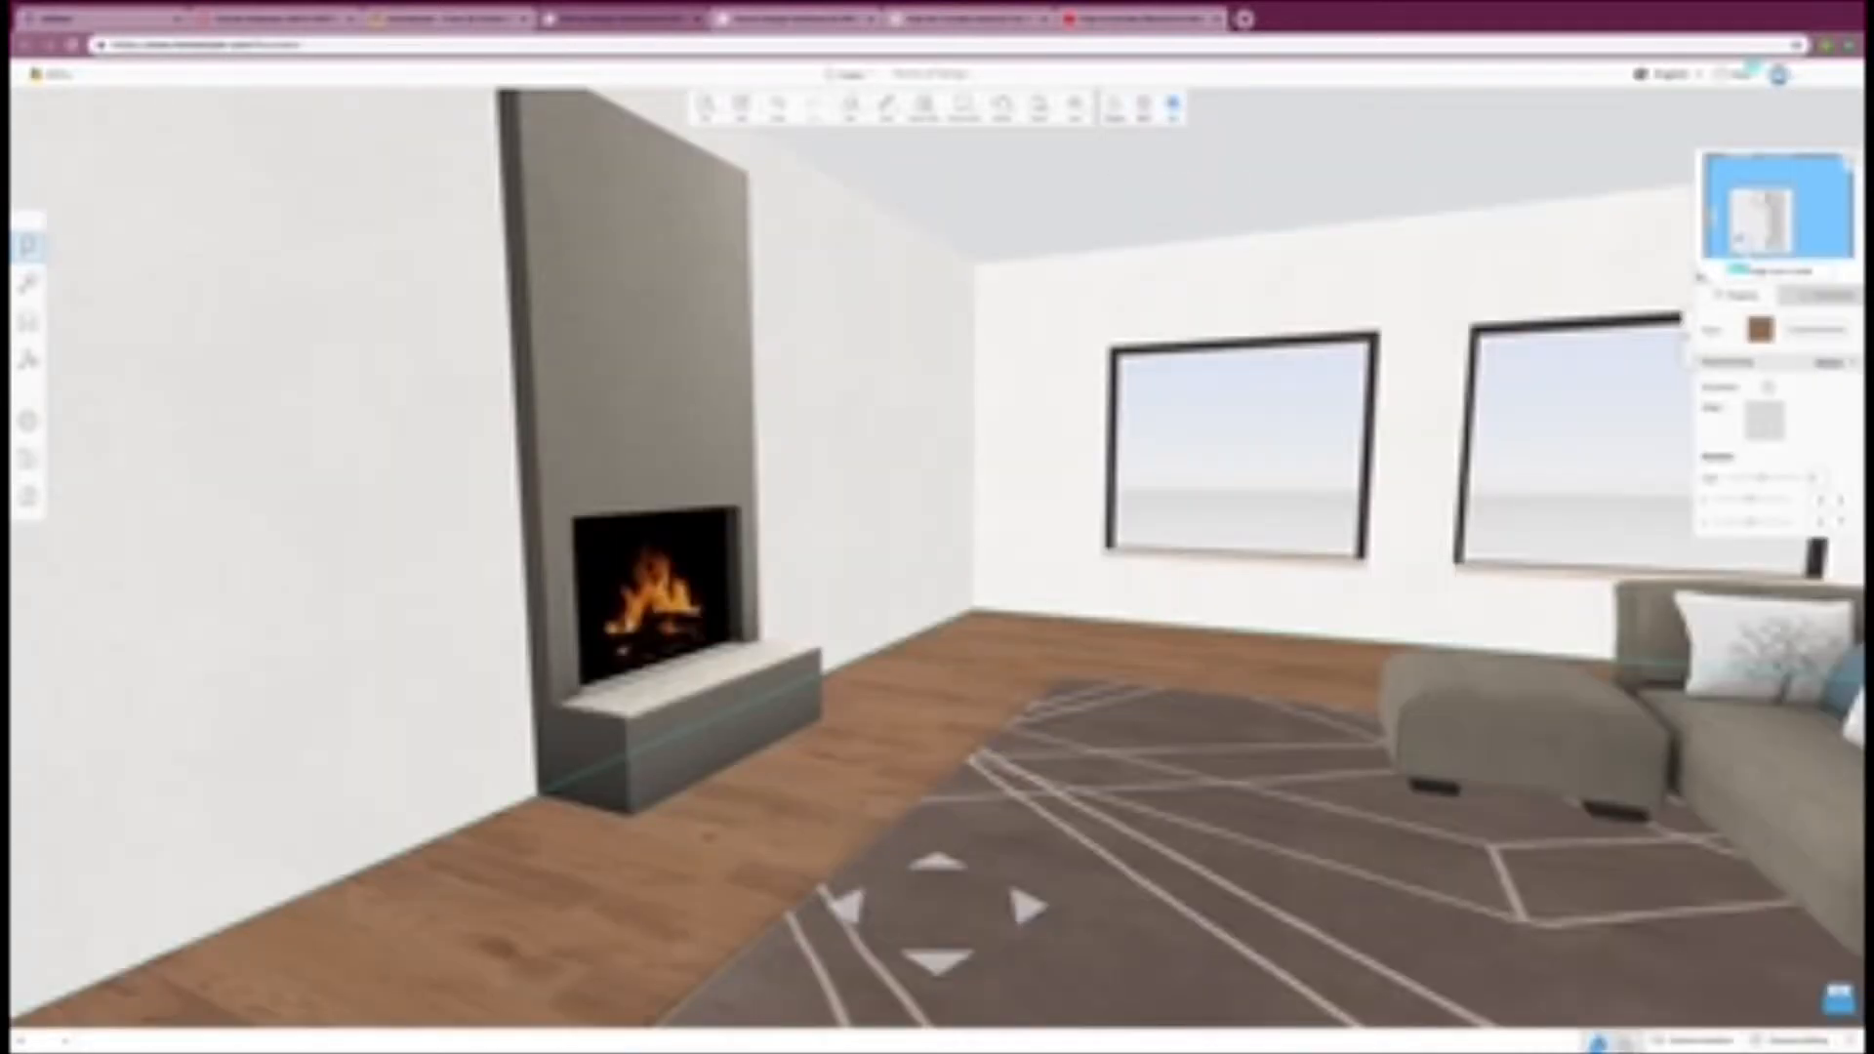
pyautogui.moveTo(1025, 574); pyautogui.dragTo(1242, 654)
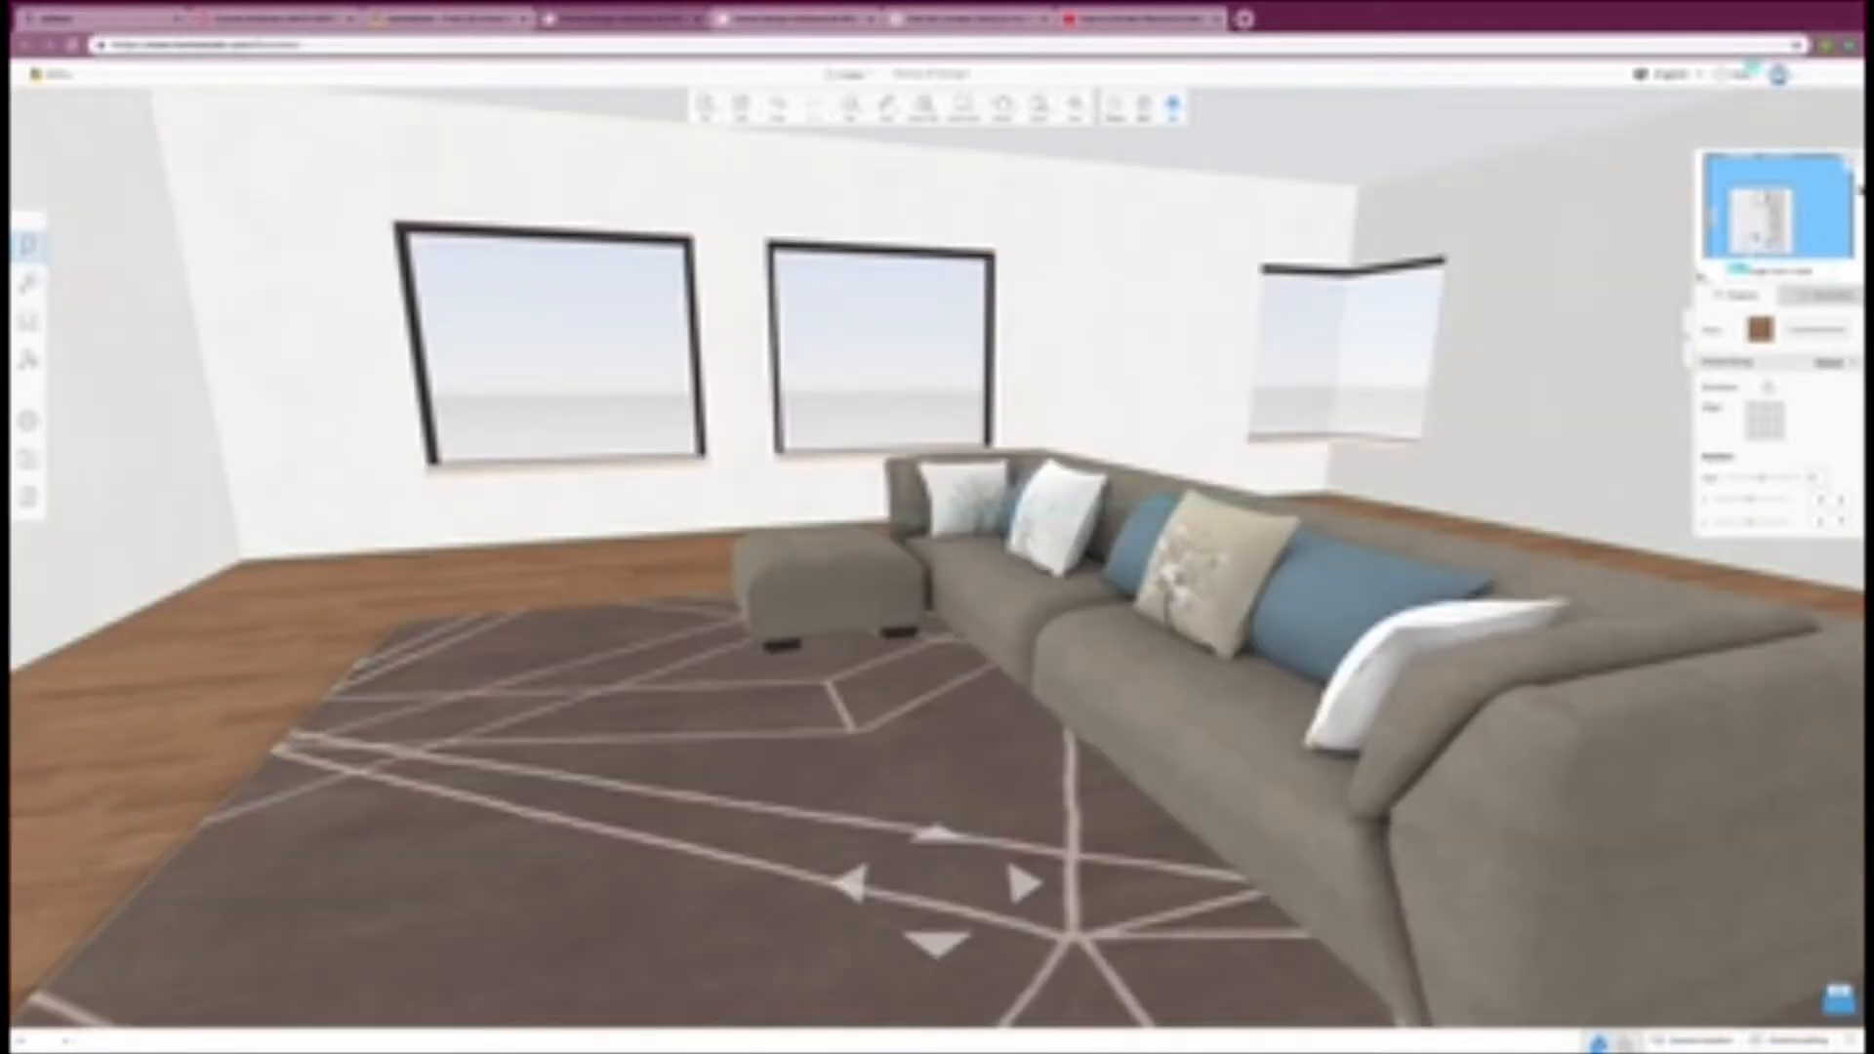
pyautogui.click(1852, 165)
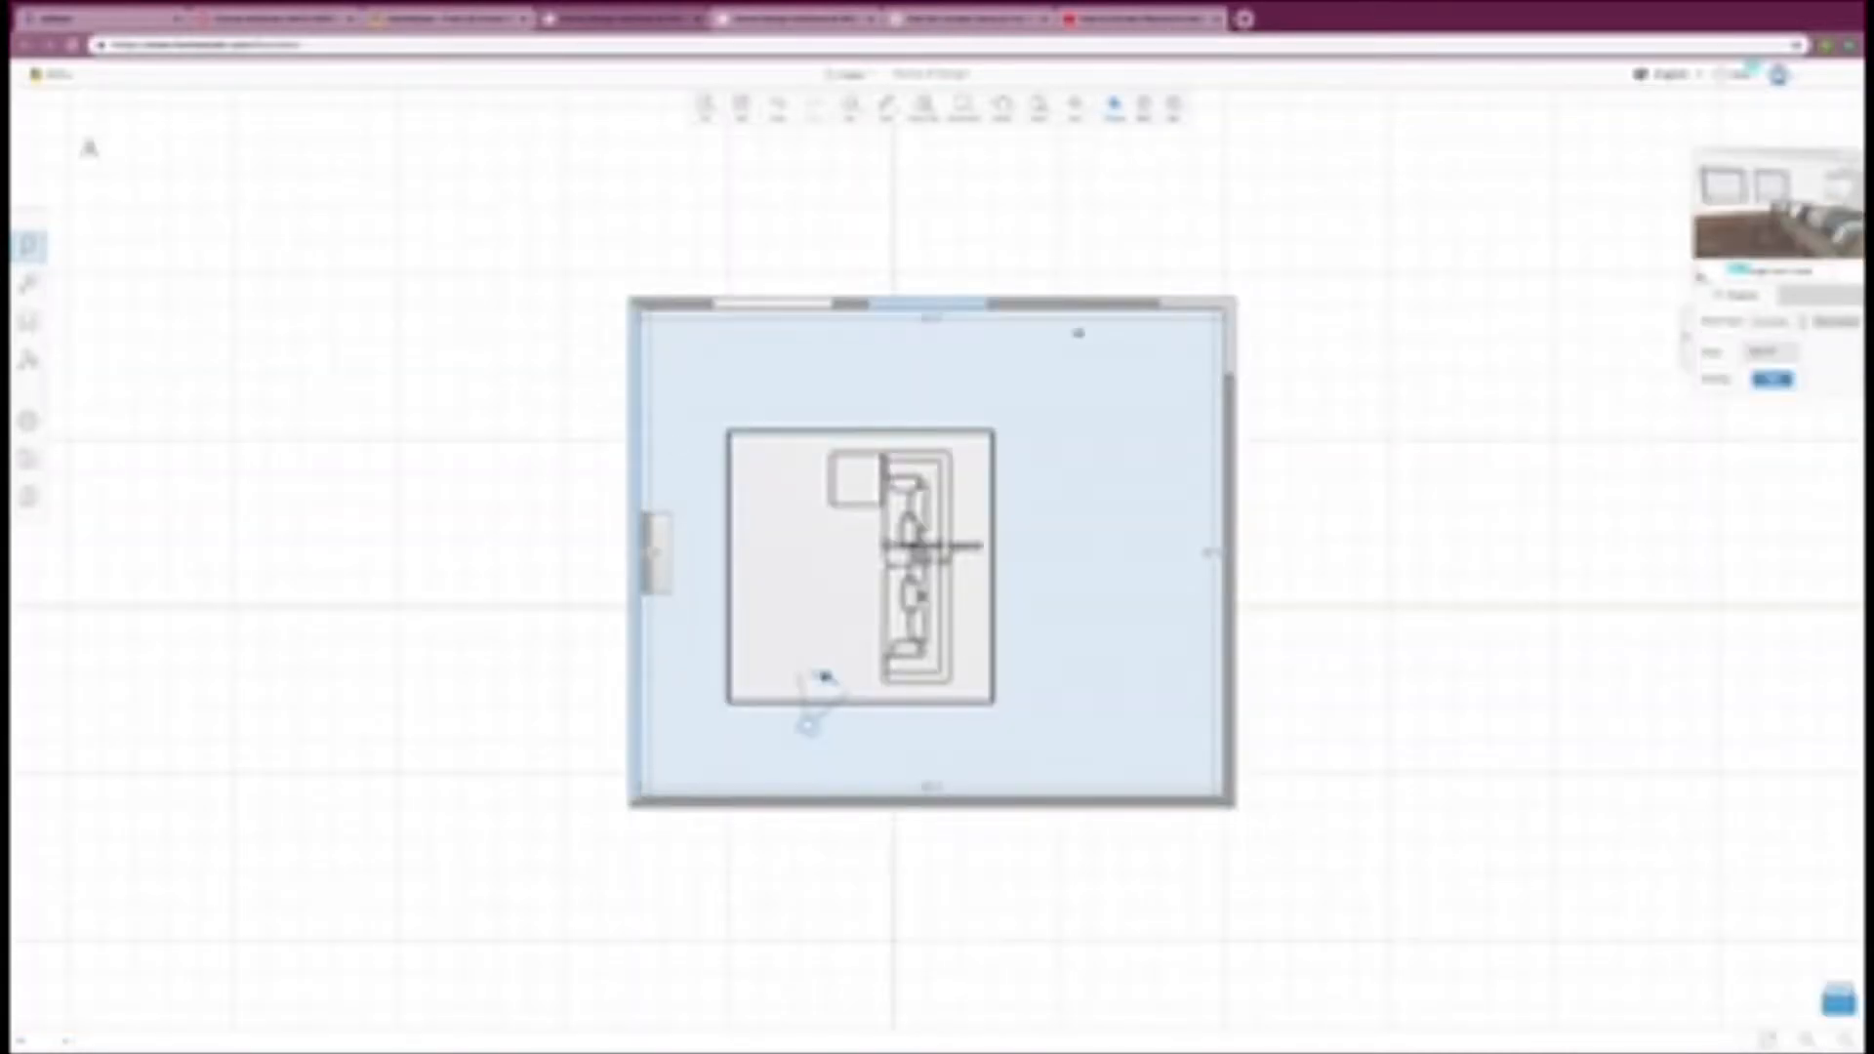
# Step: Browse the Office shelving in the furniture catalog and place the hexagonal wooden wall shelf between the fireplace and the window wall
pyautogui.click(29, 322)
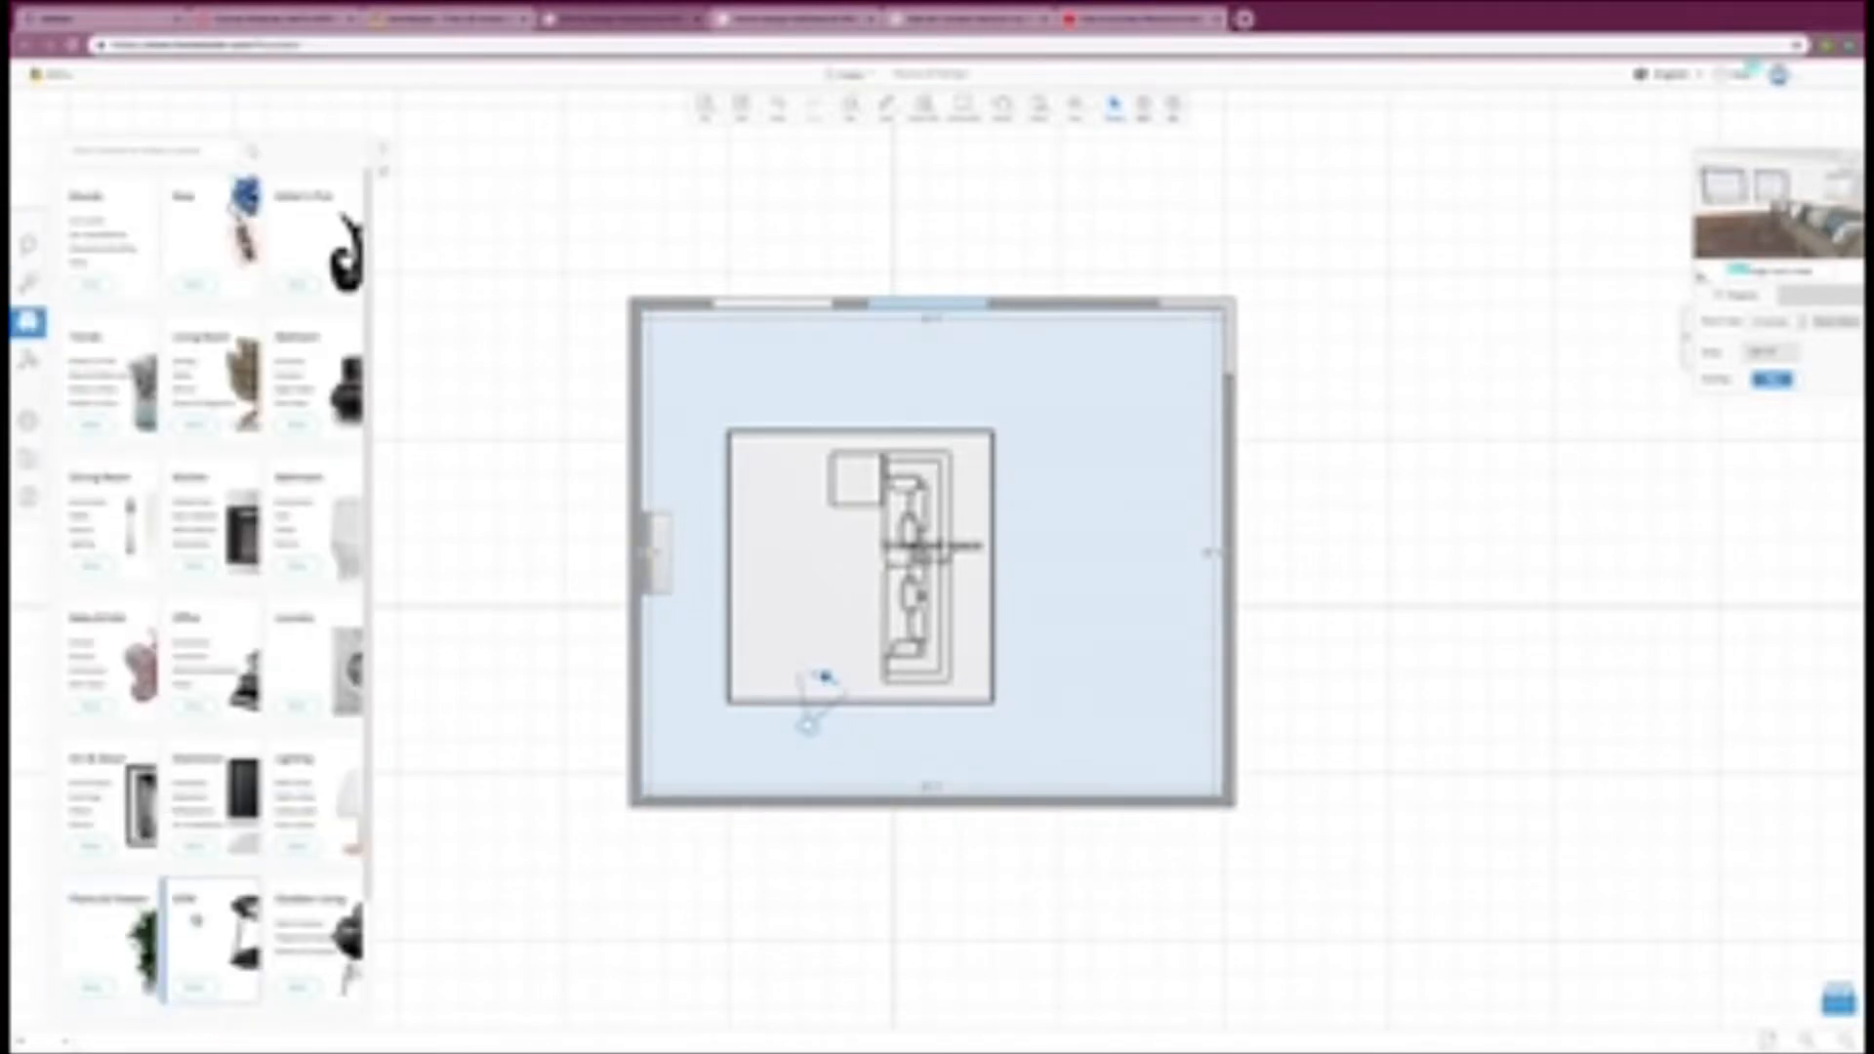
pyautogui.click(241, 665)
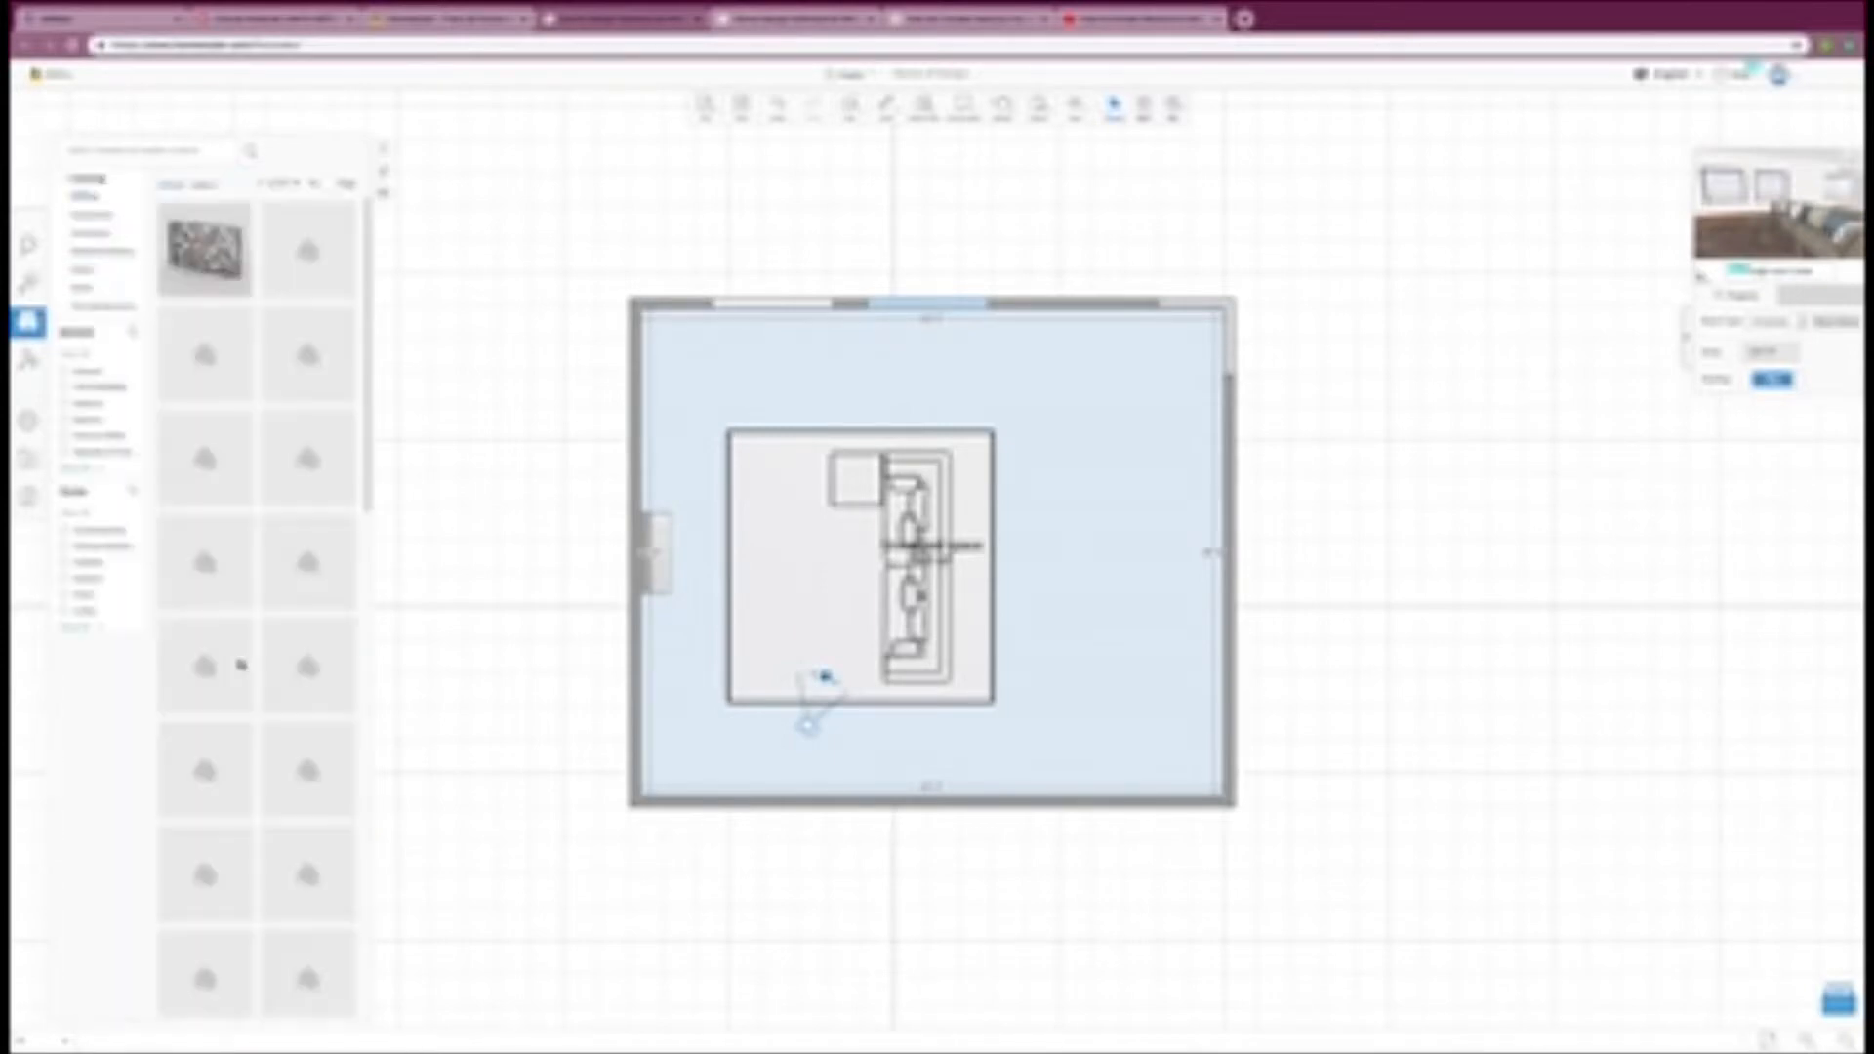
pyautogui.scroll(-3, 205, 674)
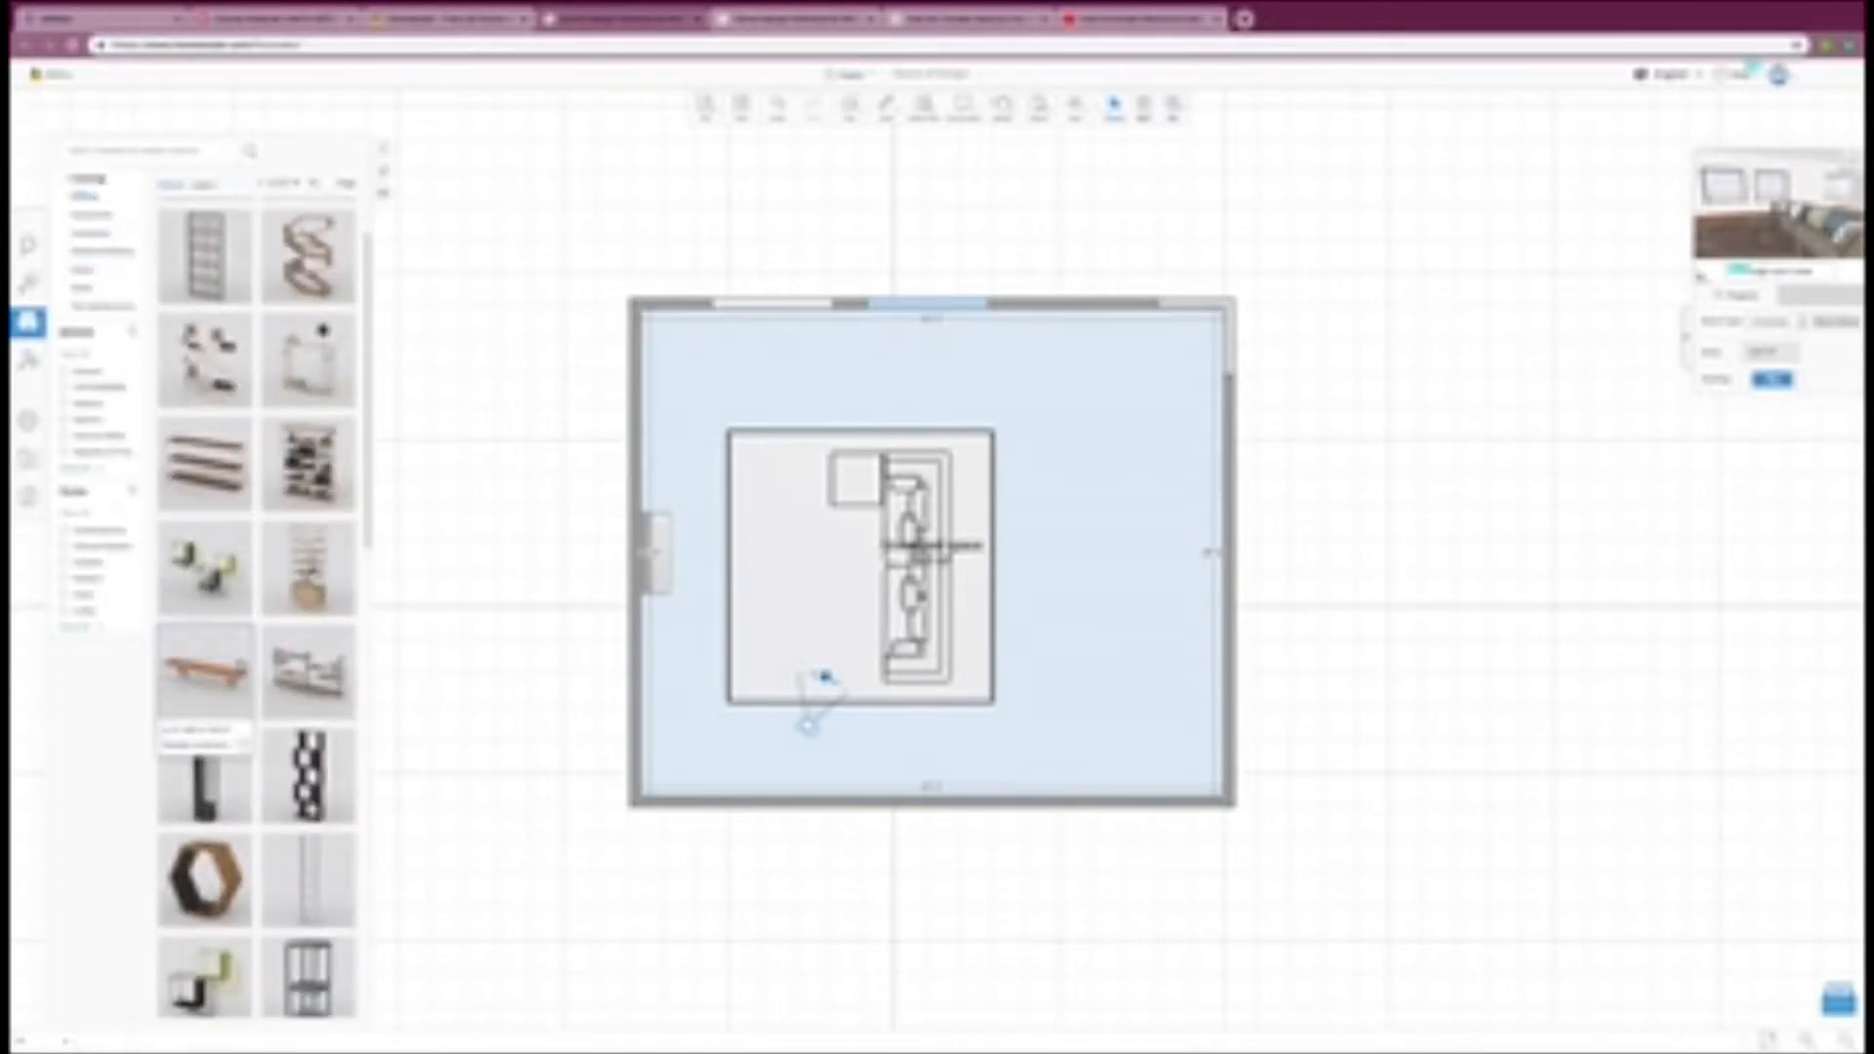
pyautogui.scroll(-3, 205, 674)
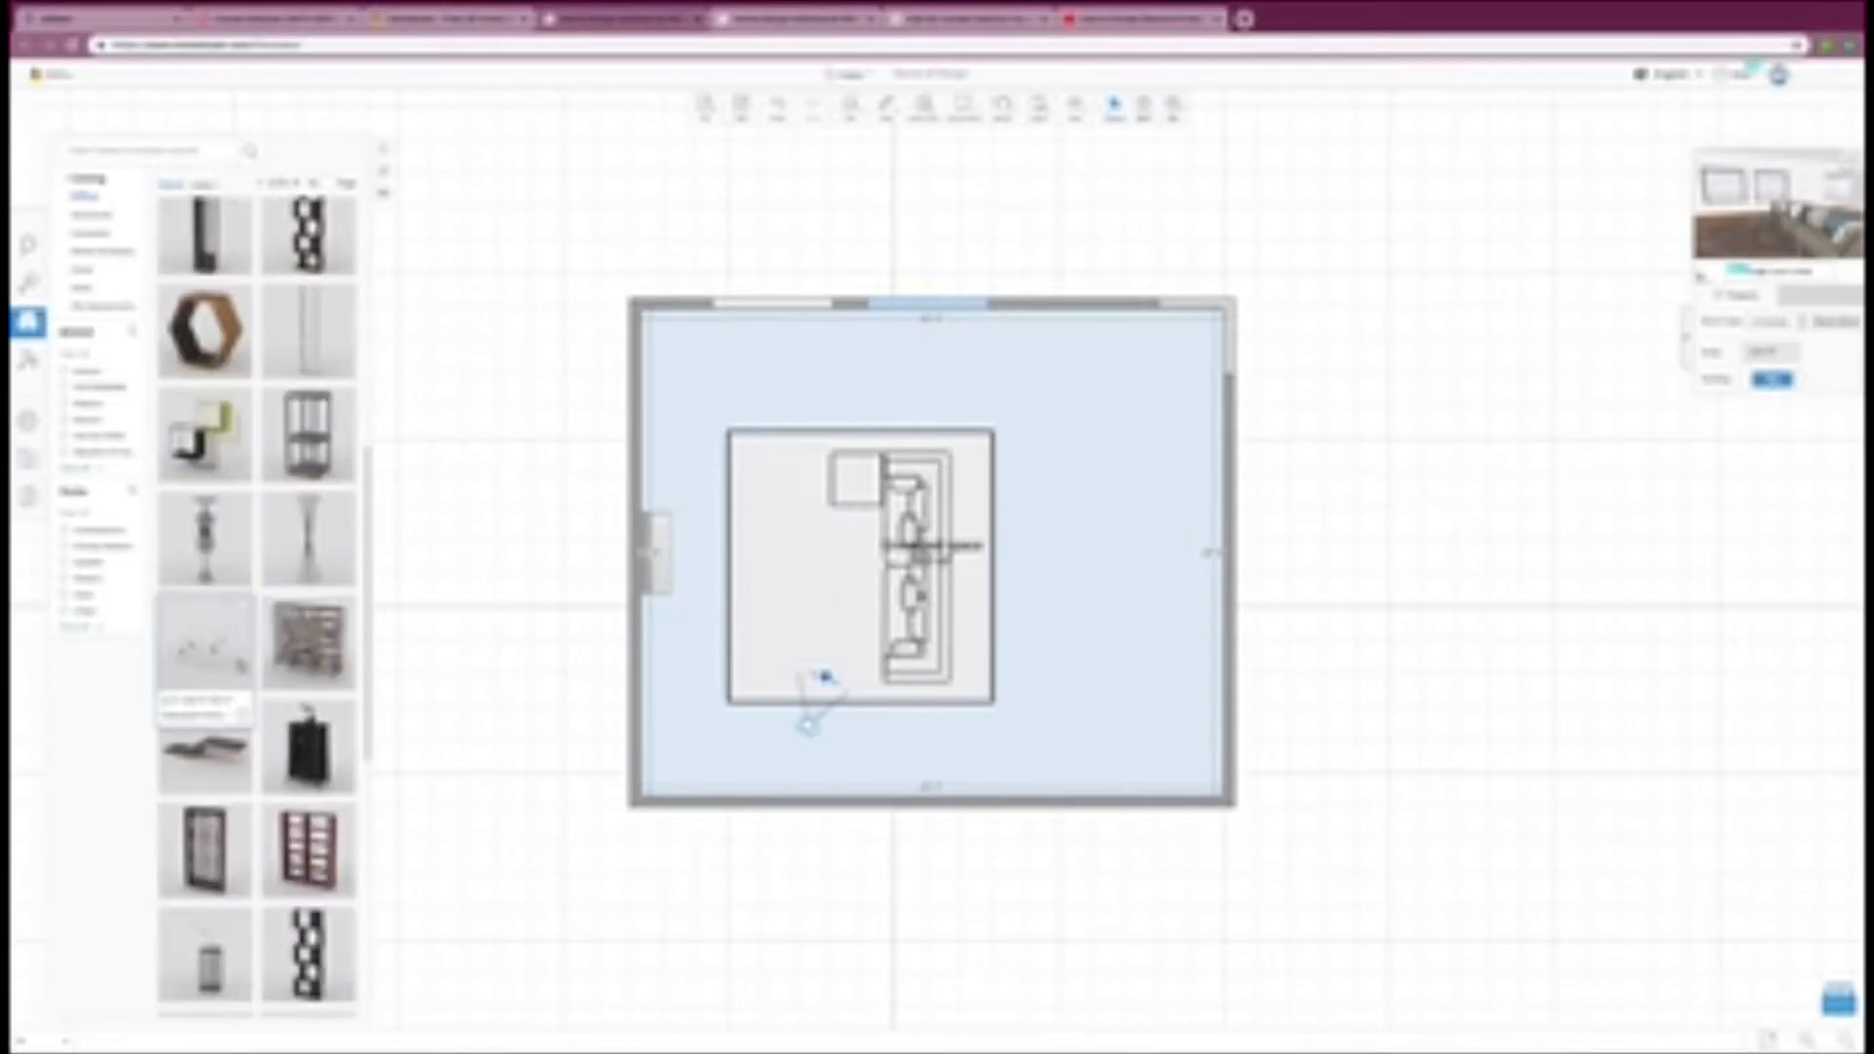
pyautogui.scroll(-3, 205, 683)
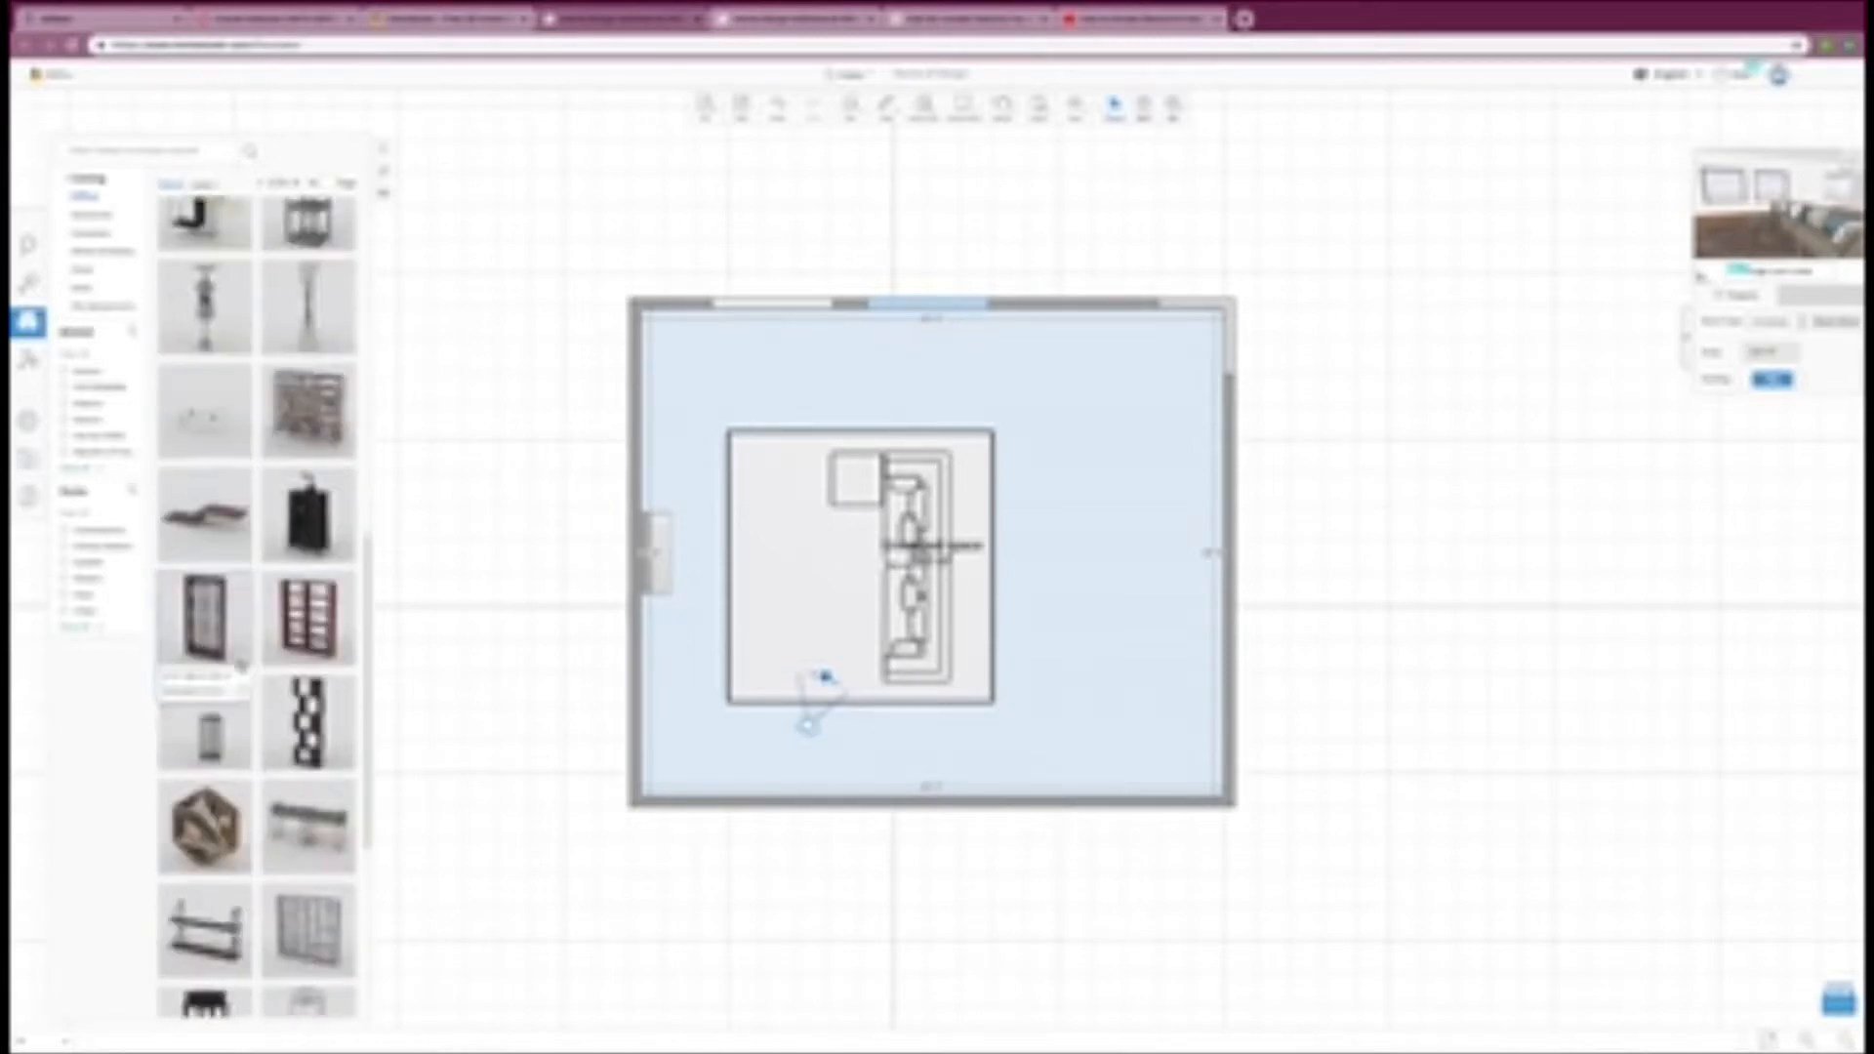
pyautogui.moveTo(205, 698)
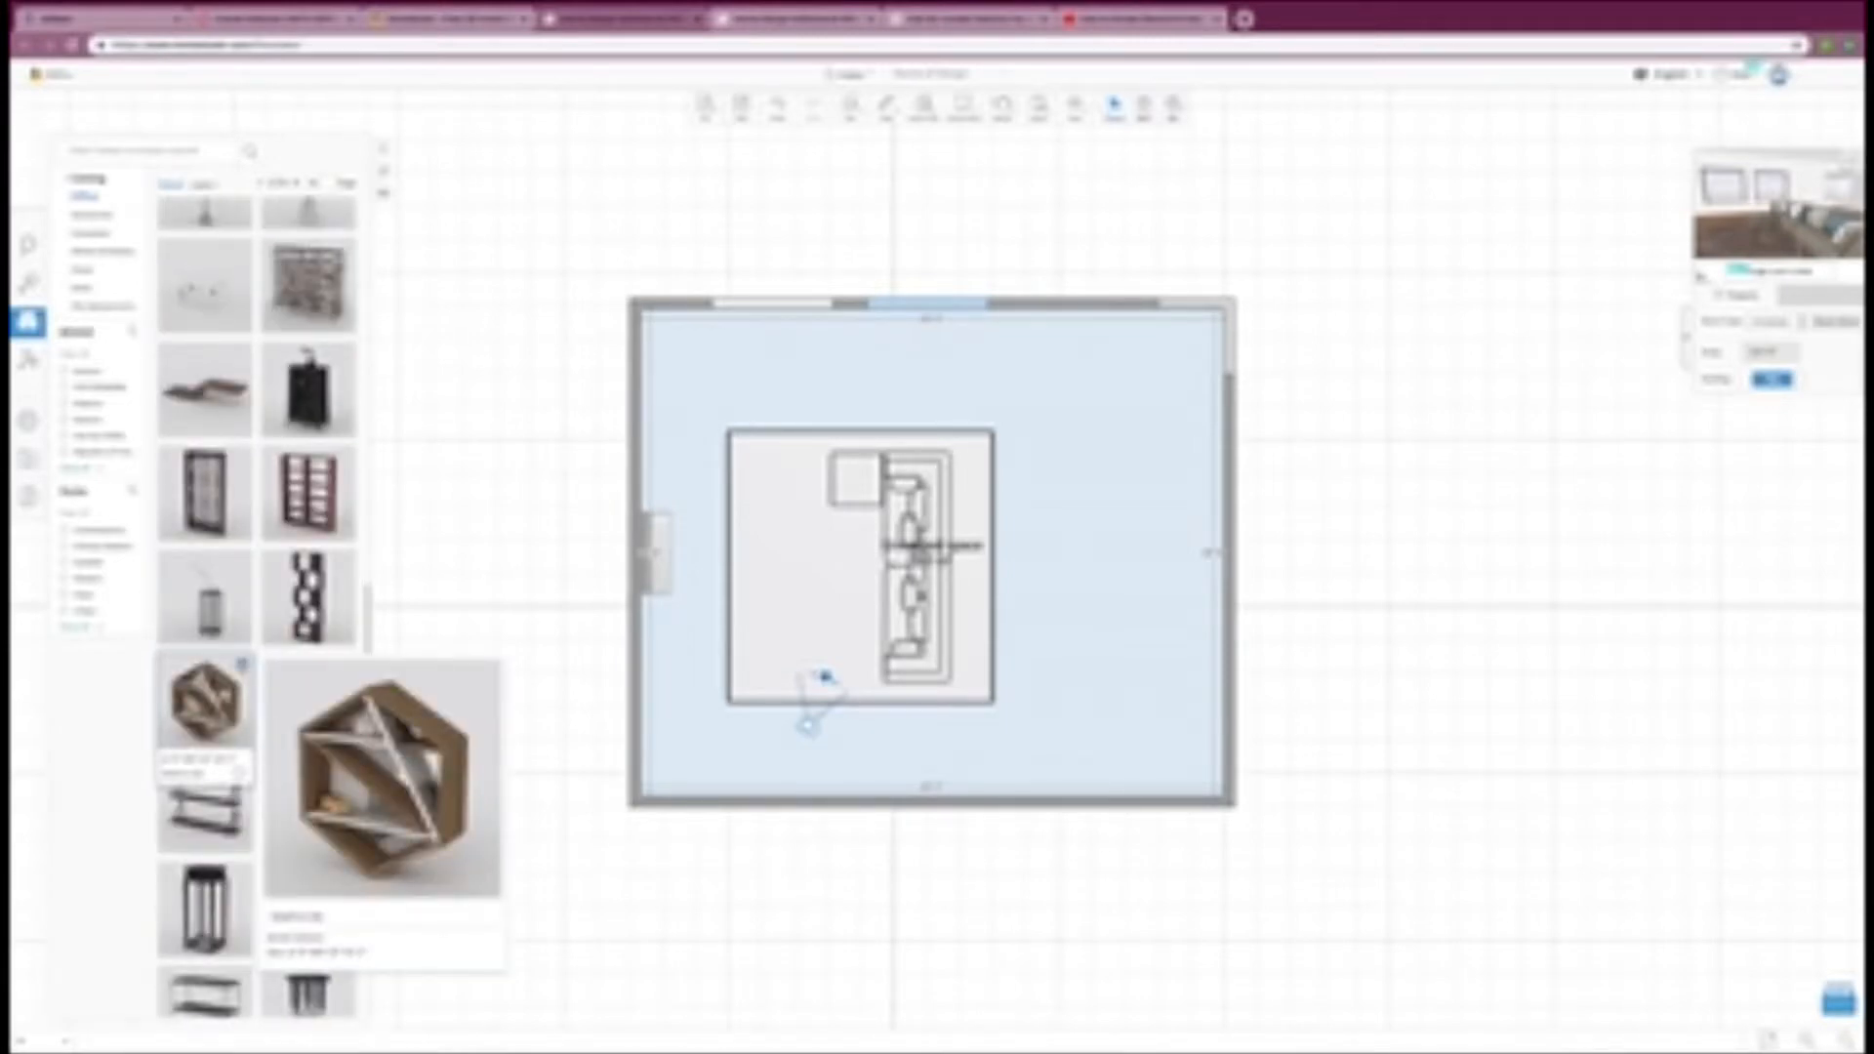
pyautogui.scroll(-1, 205, 698)
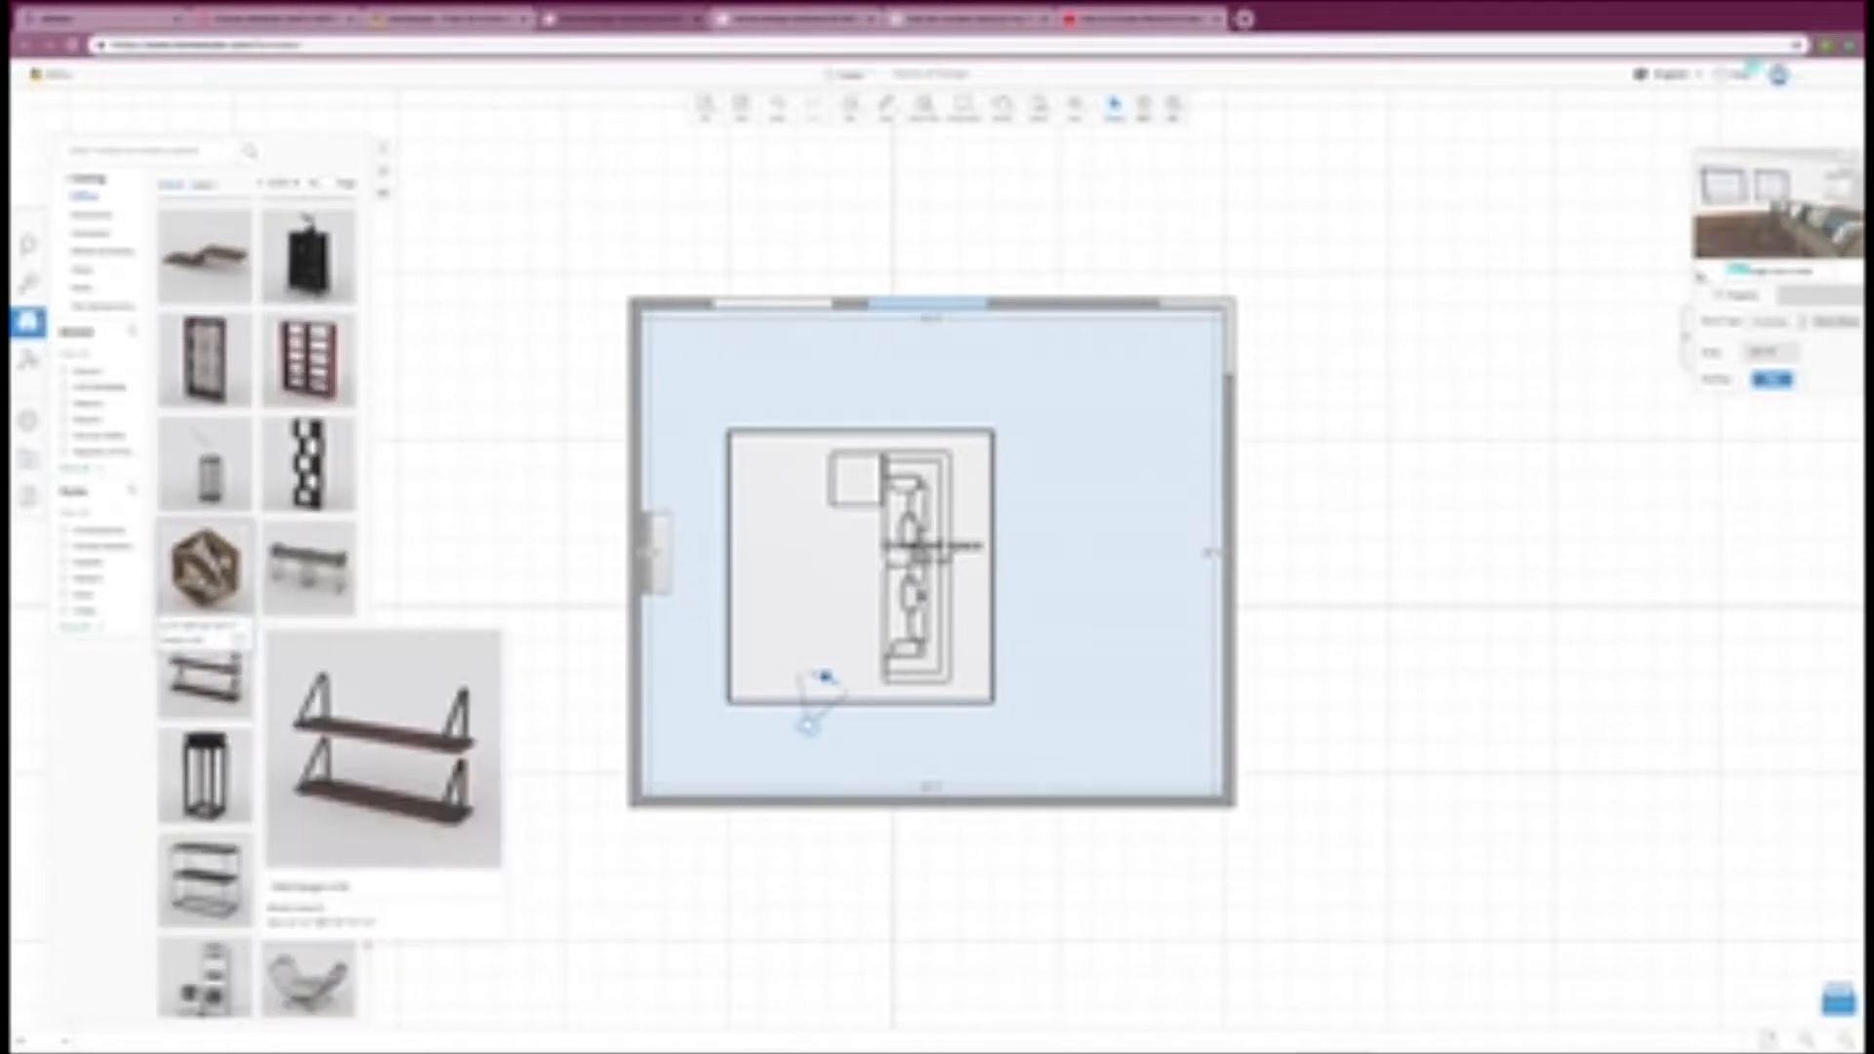
pyautogui.click(205, 673)
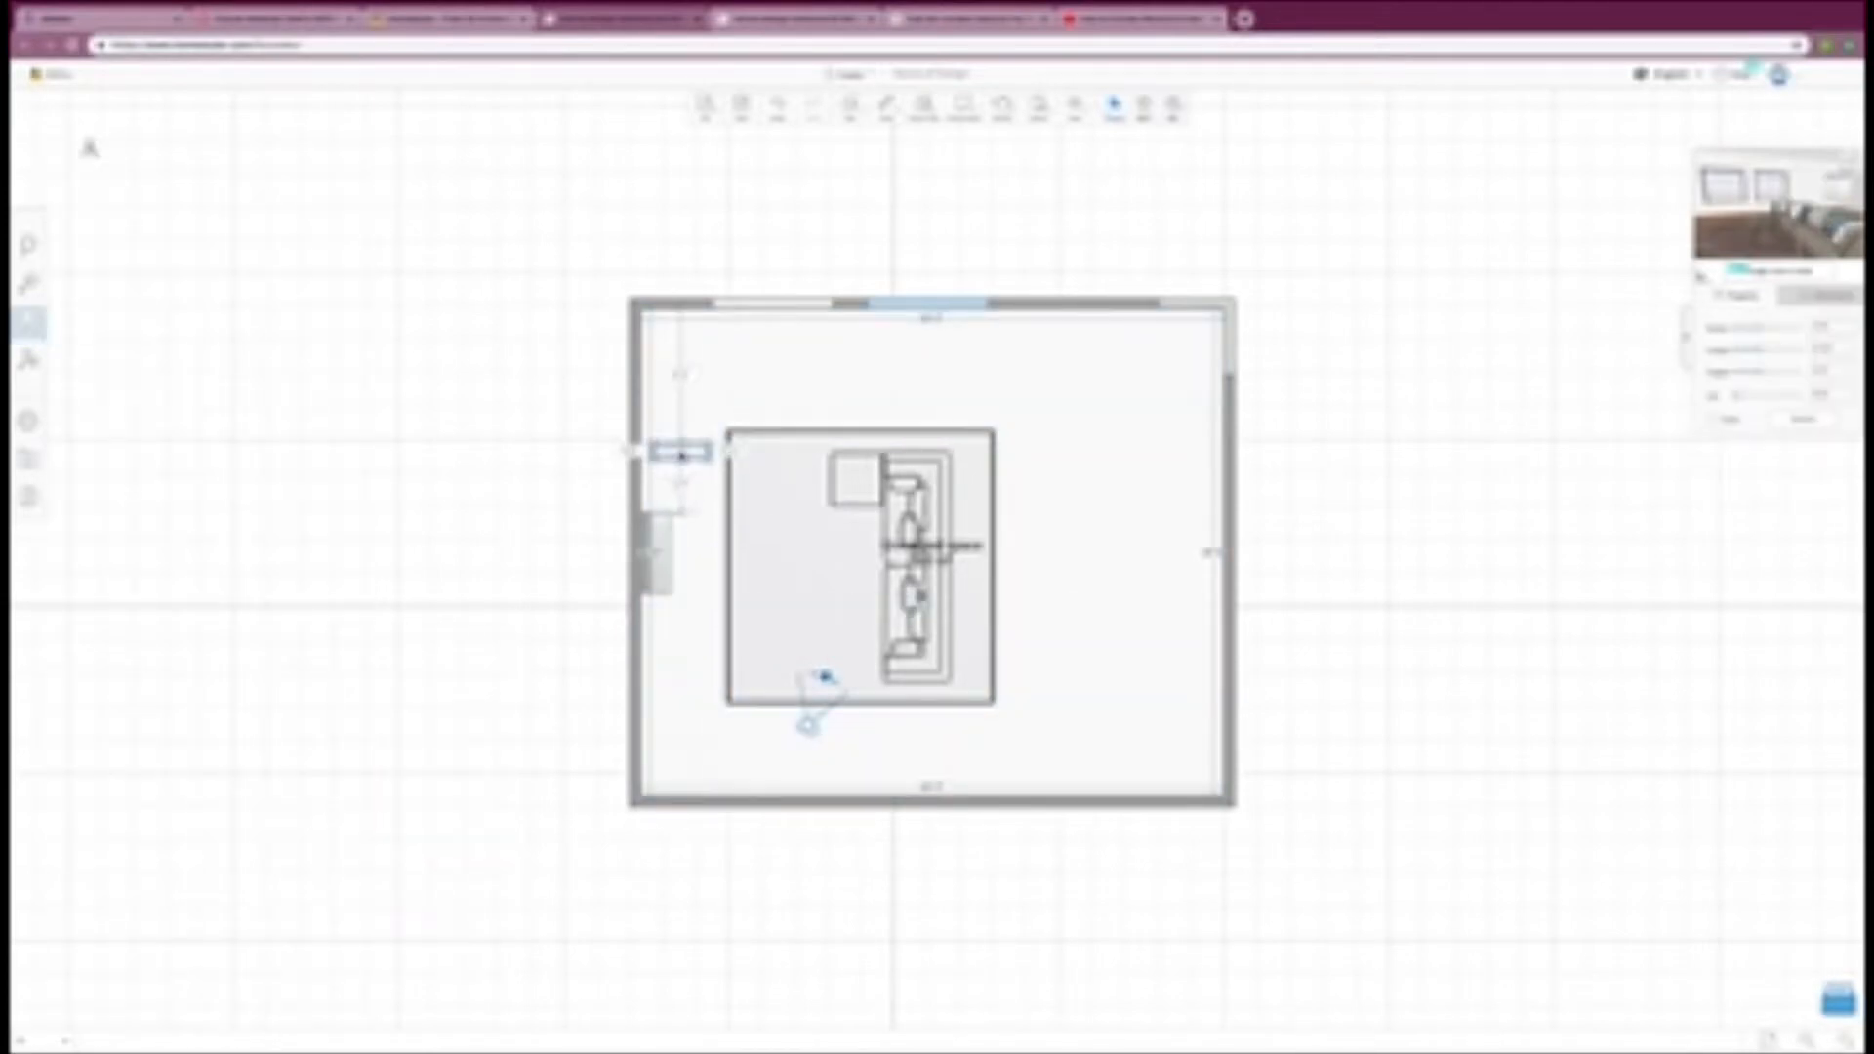
# Step: Rotate the hexagonal shelf a quarter turn and set it flush against the fireplace wall
pyautogui.click(680, 455)
pyautogui.moveTo(680, 499); pyautogui.dragTo(644, 462)
pyautogui.click(695, 498)
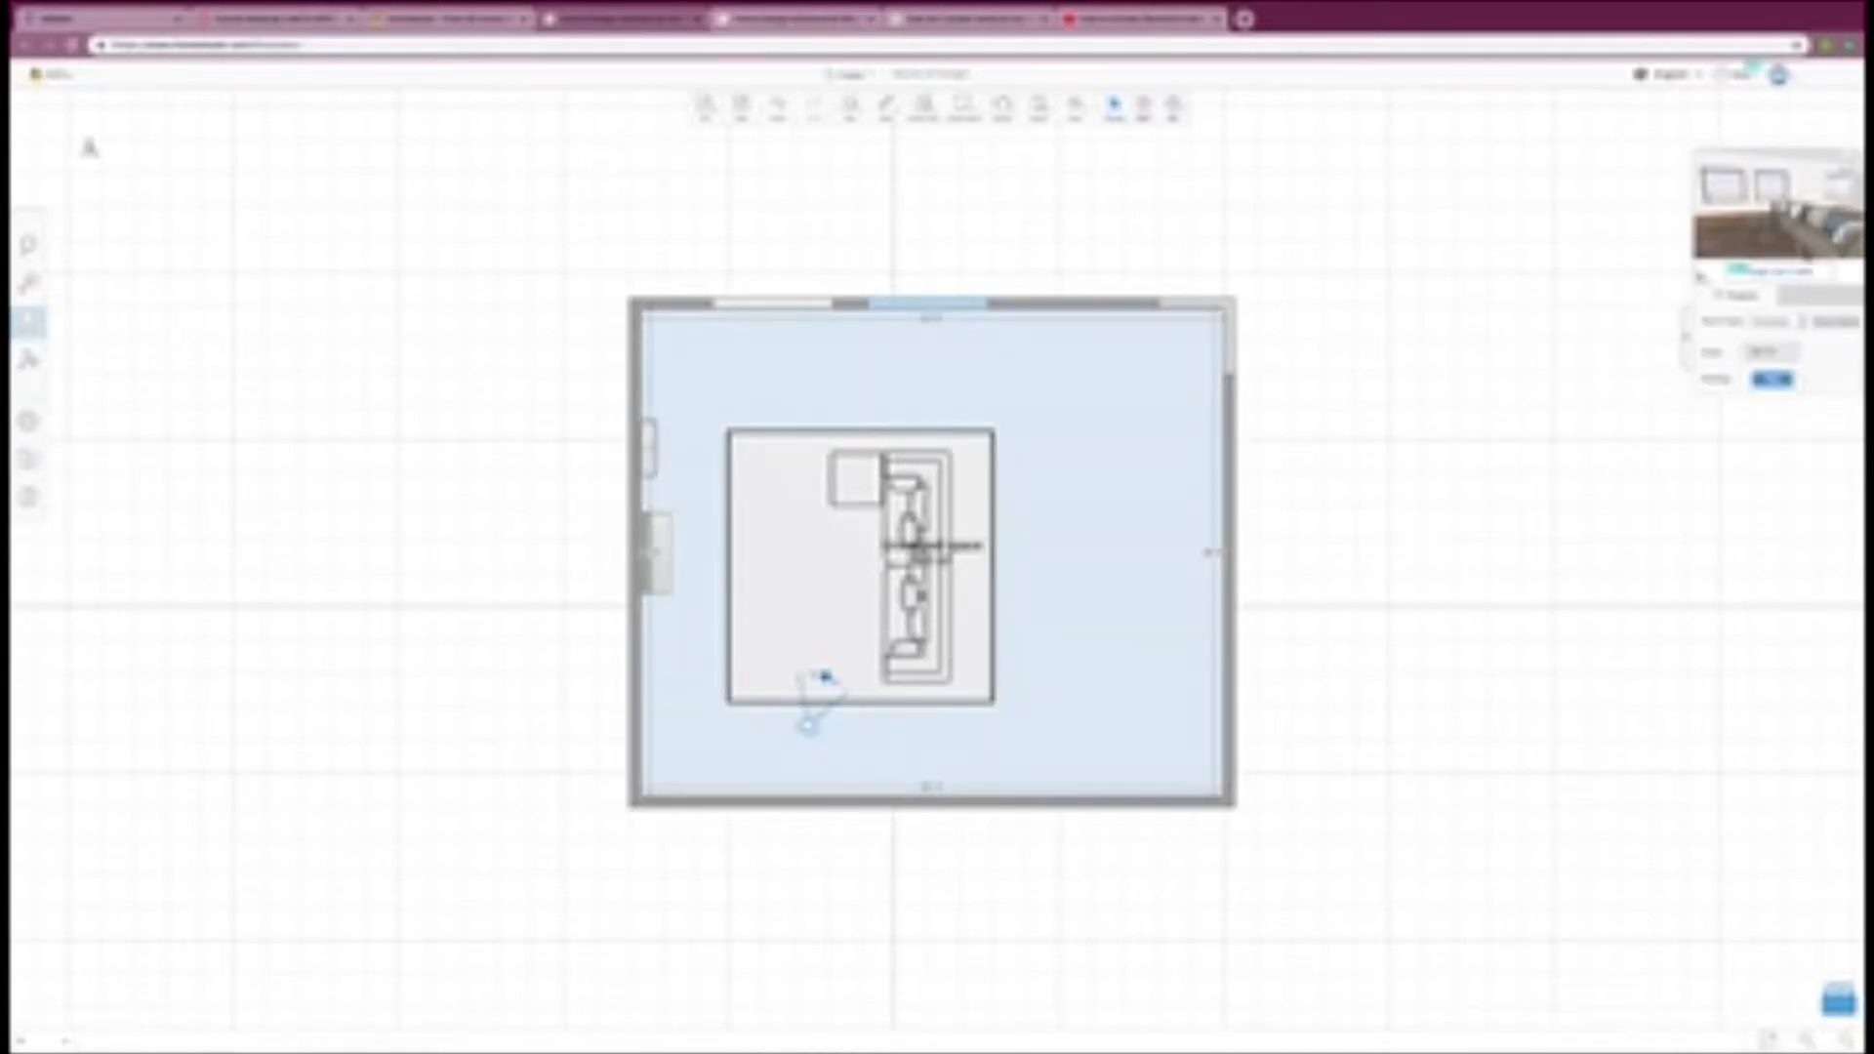
# Step: Turn the camera toward the fireplace and examine the hexagonal shelf's placement in the 3D view
pyautogui.moveTo(1779, 209); pyautogui.dragTo(1698, 211)
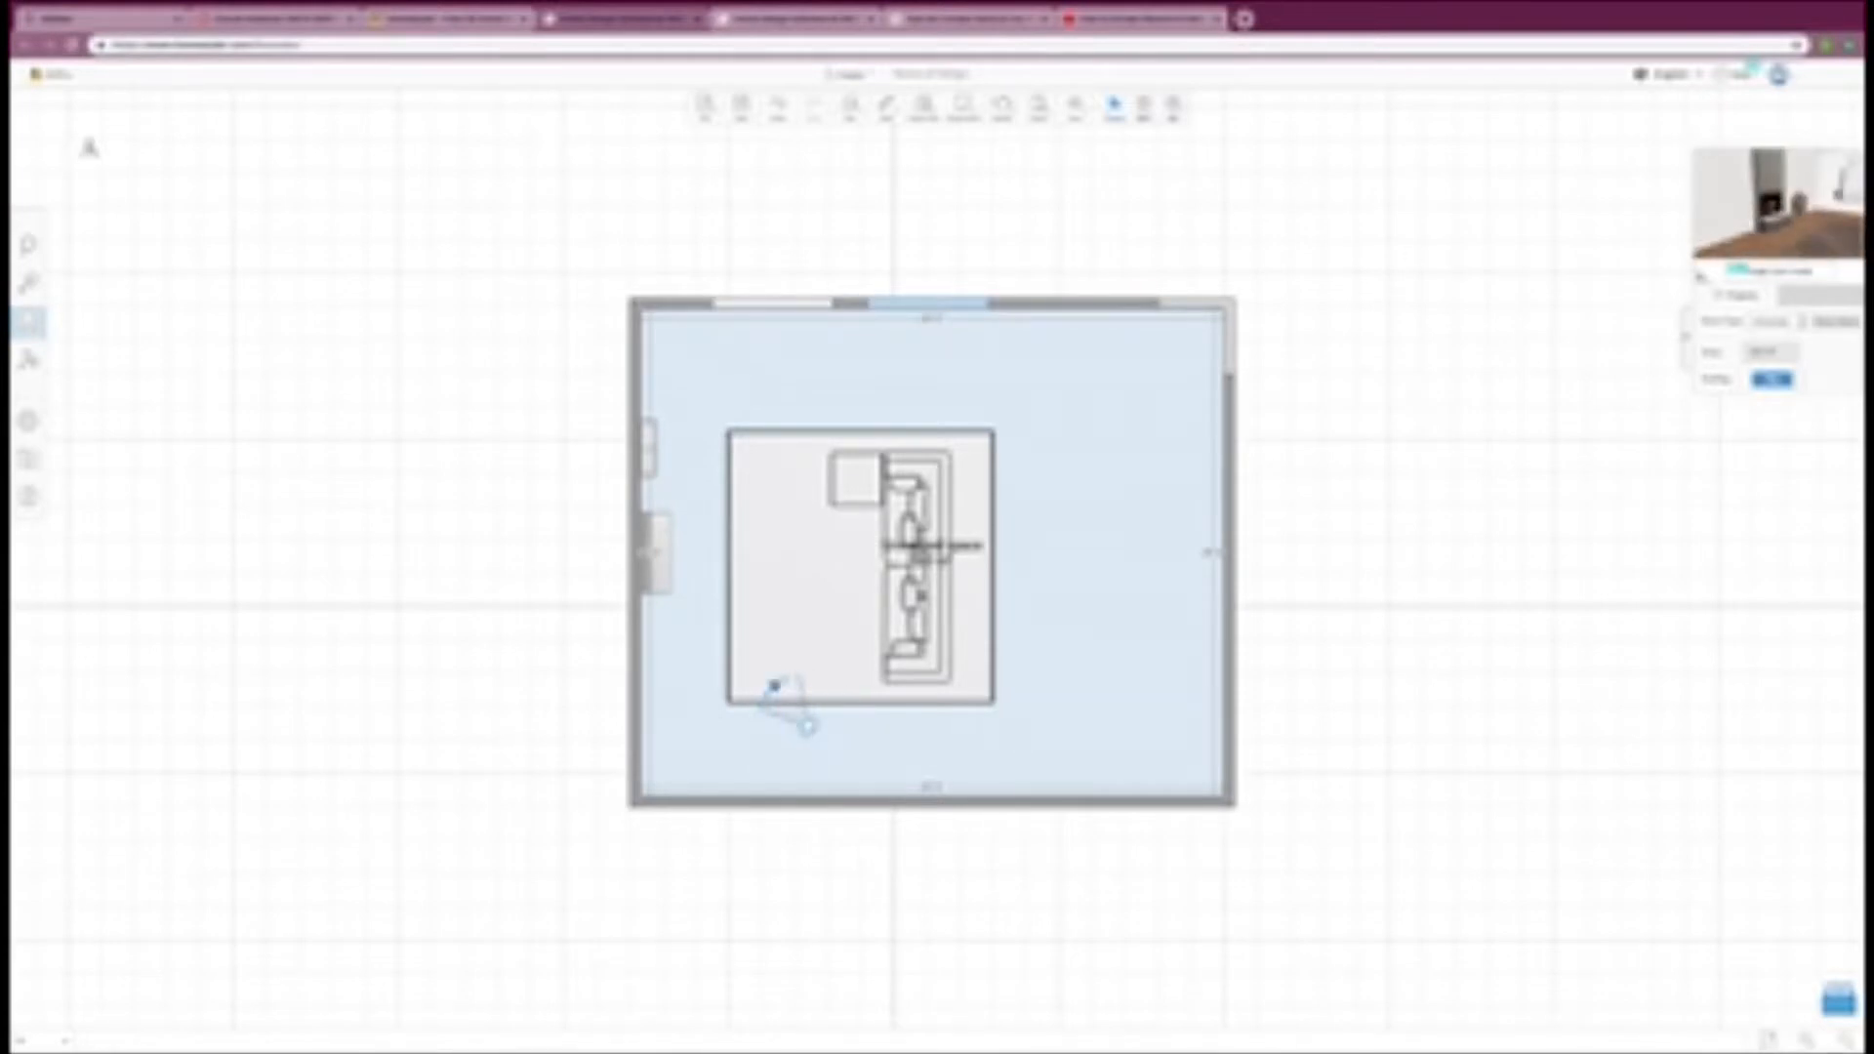
pyautogui.click(1073, 304)
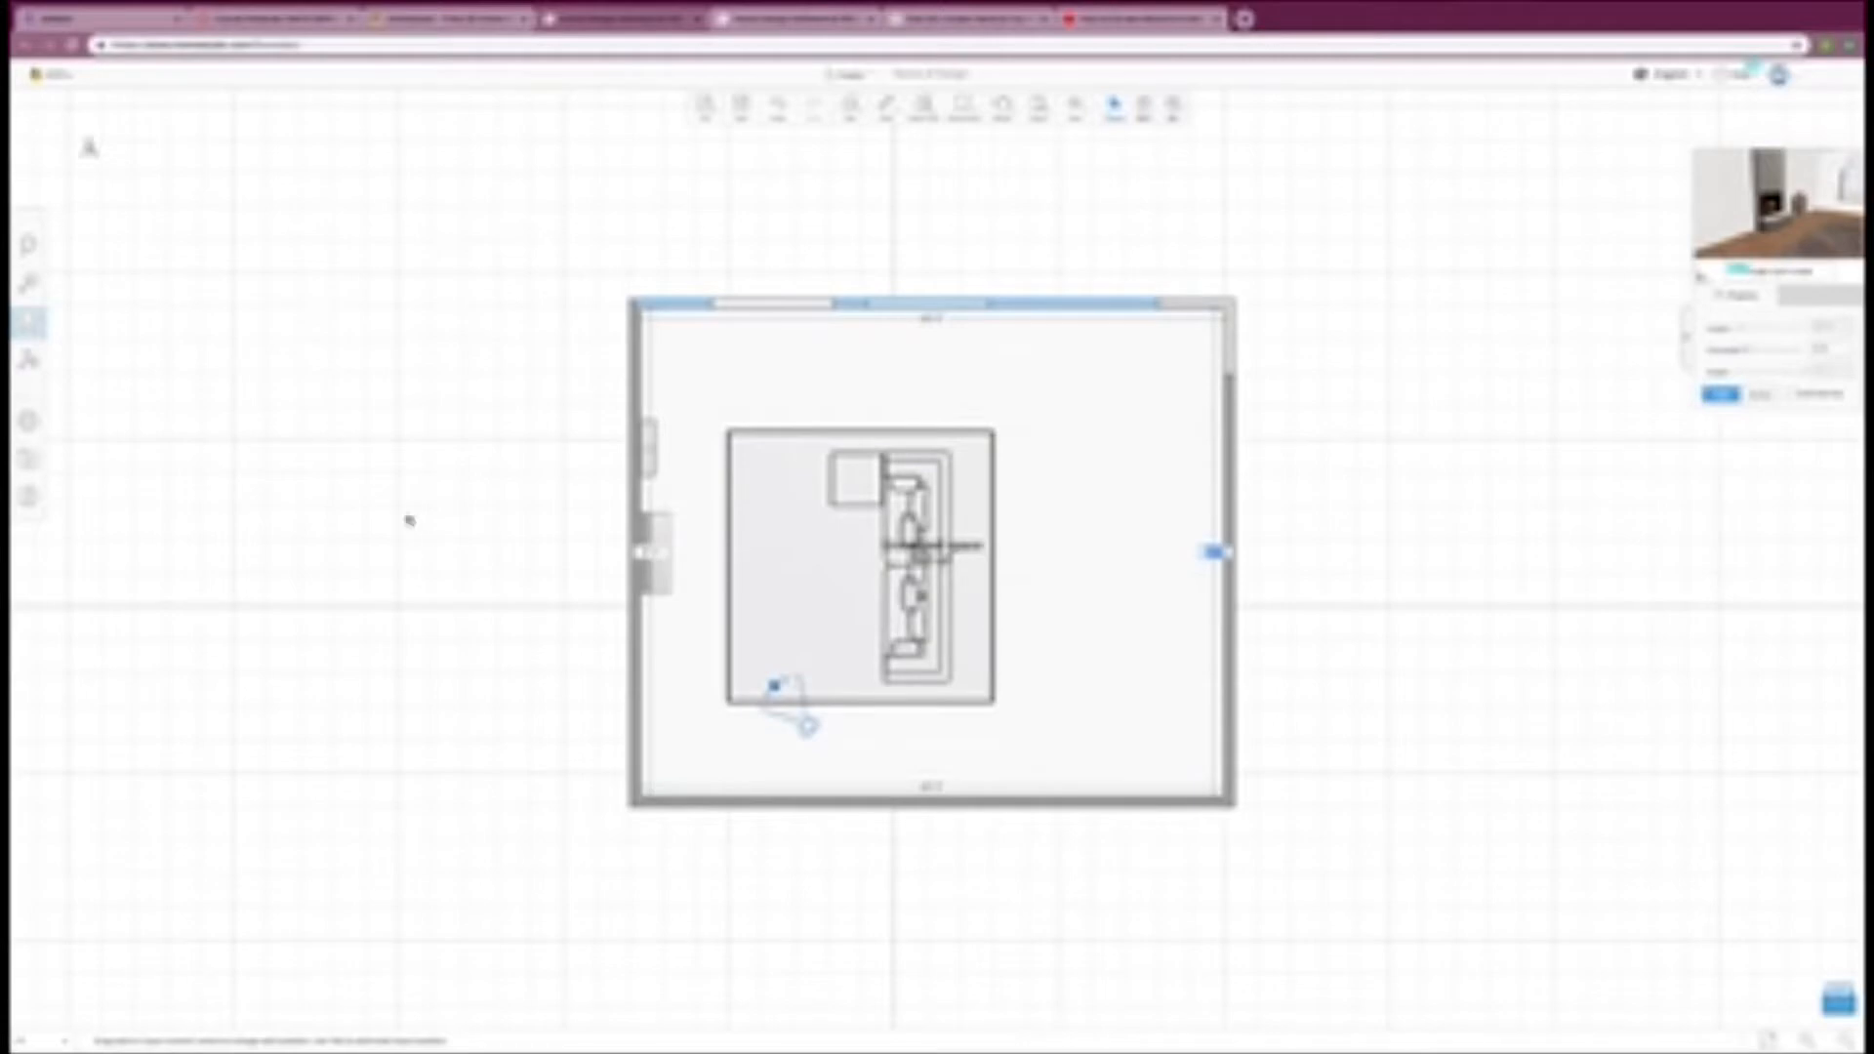
pyautogui.click(1209, 552)
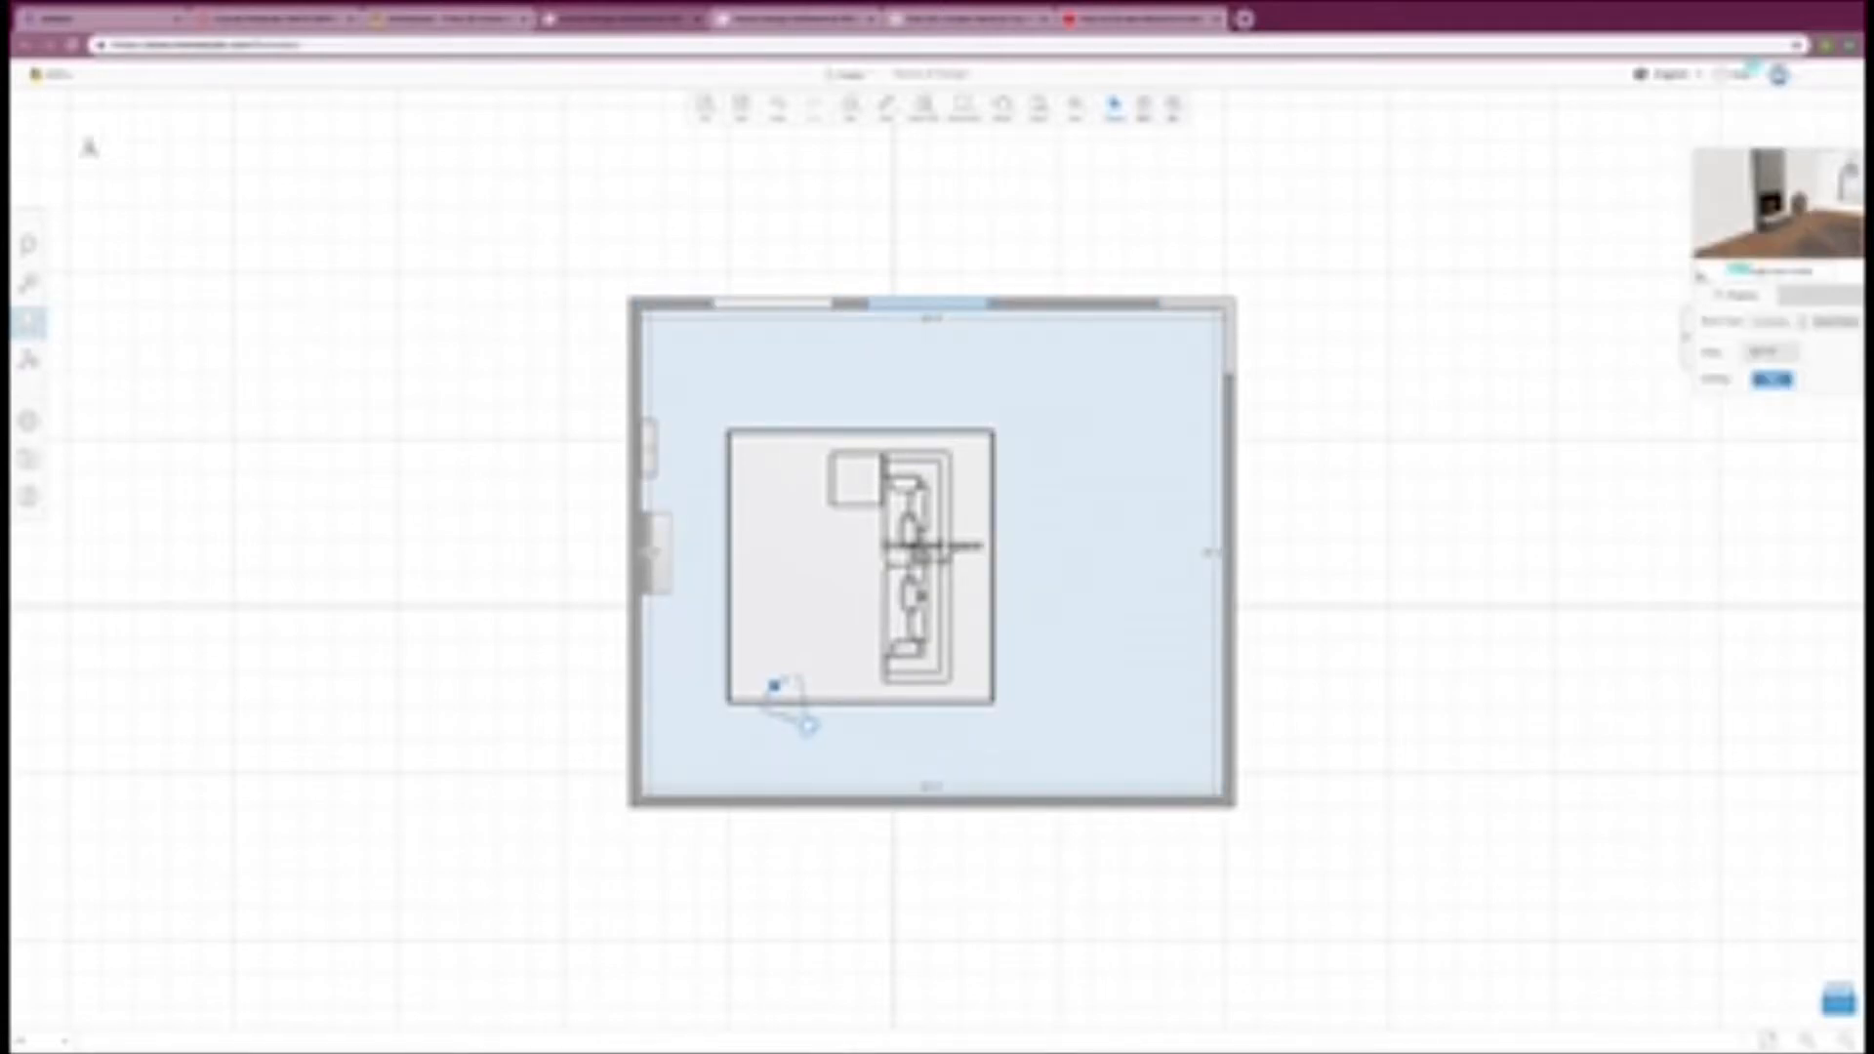
pyautogui.click(1776, 205)
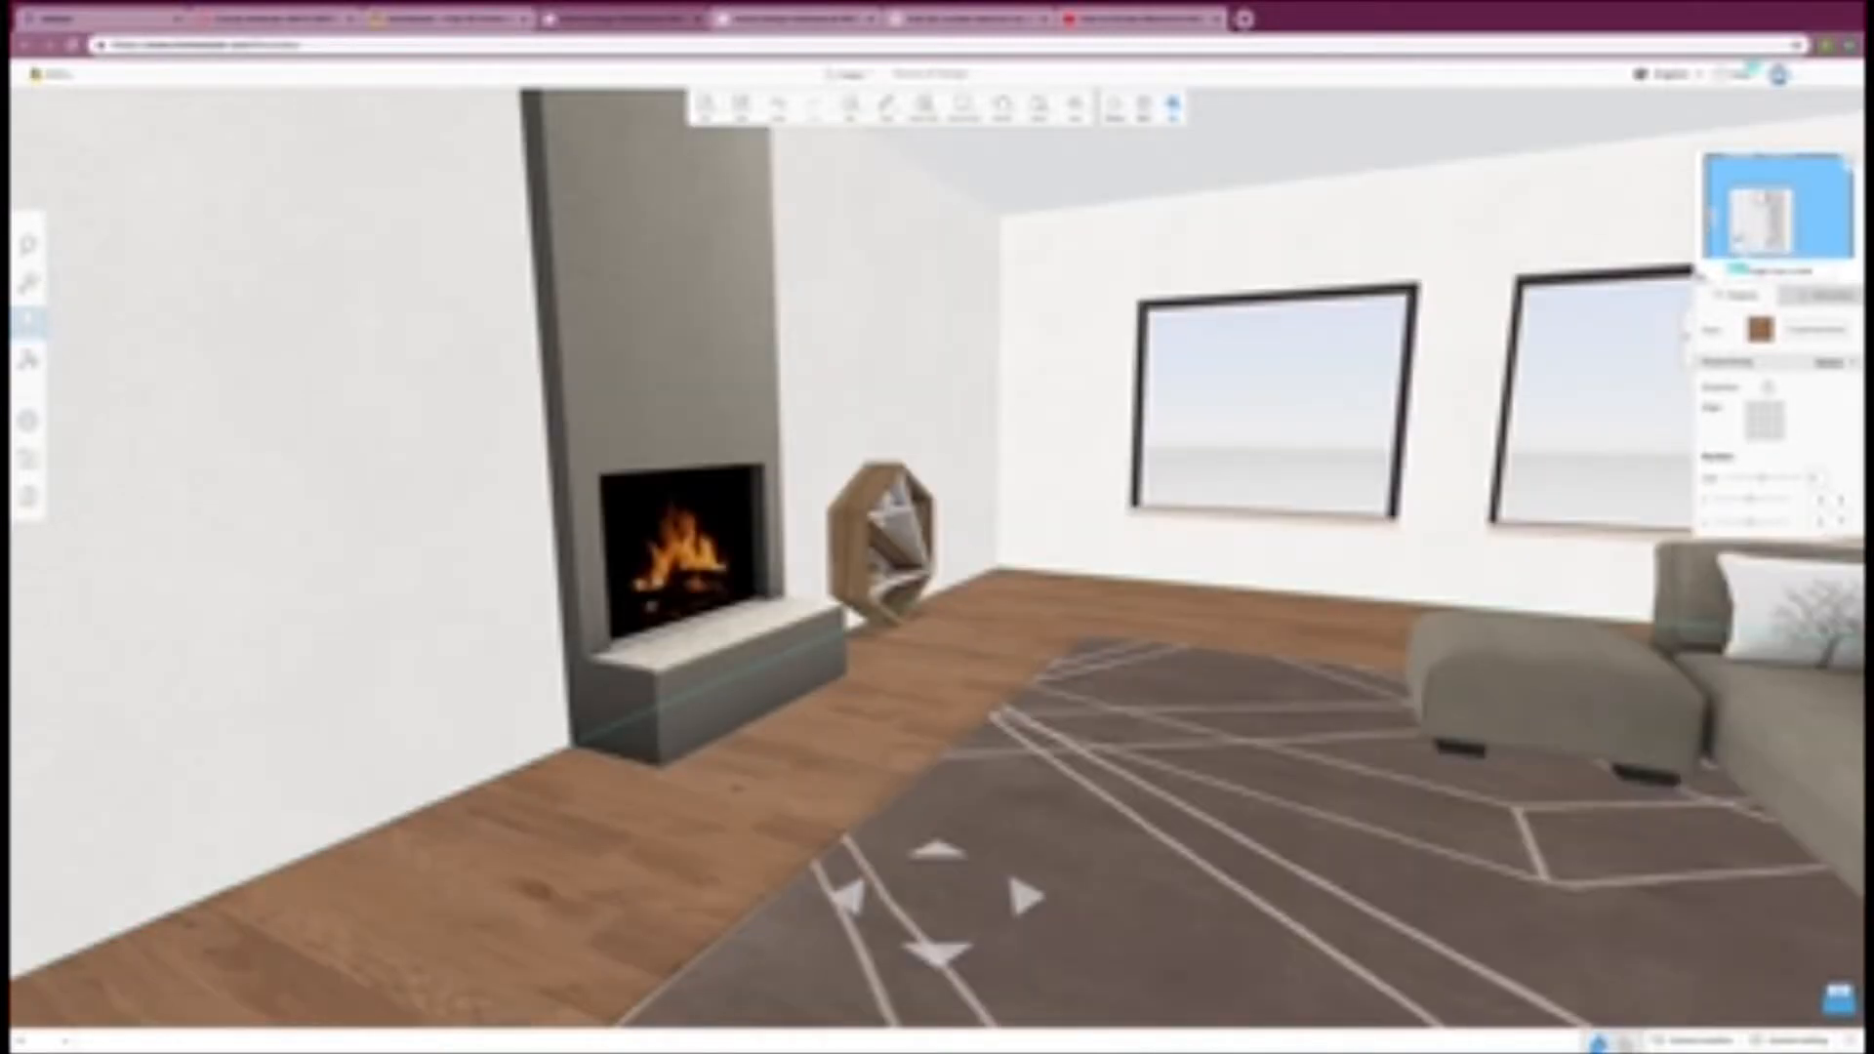
pyautogui.click(1274, 408)
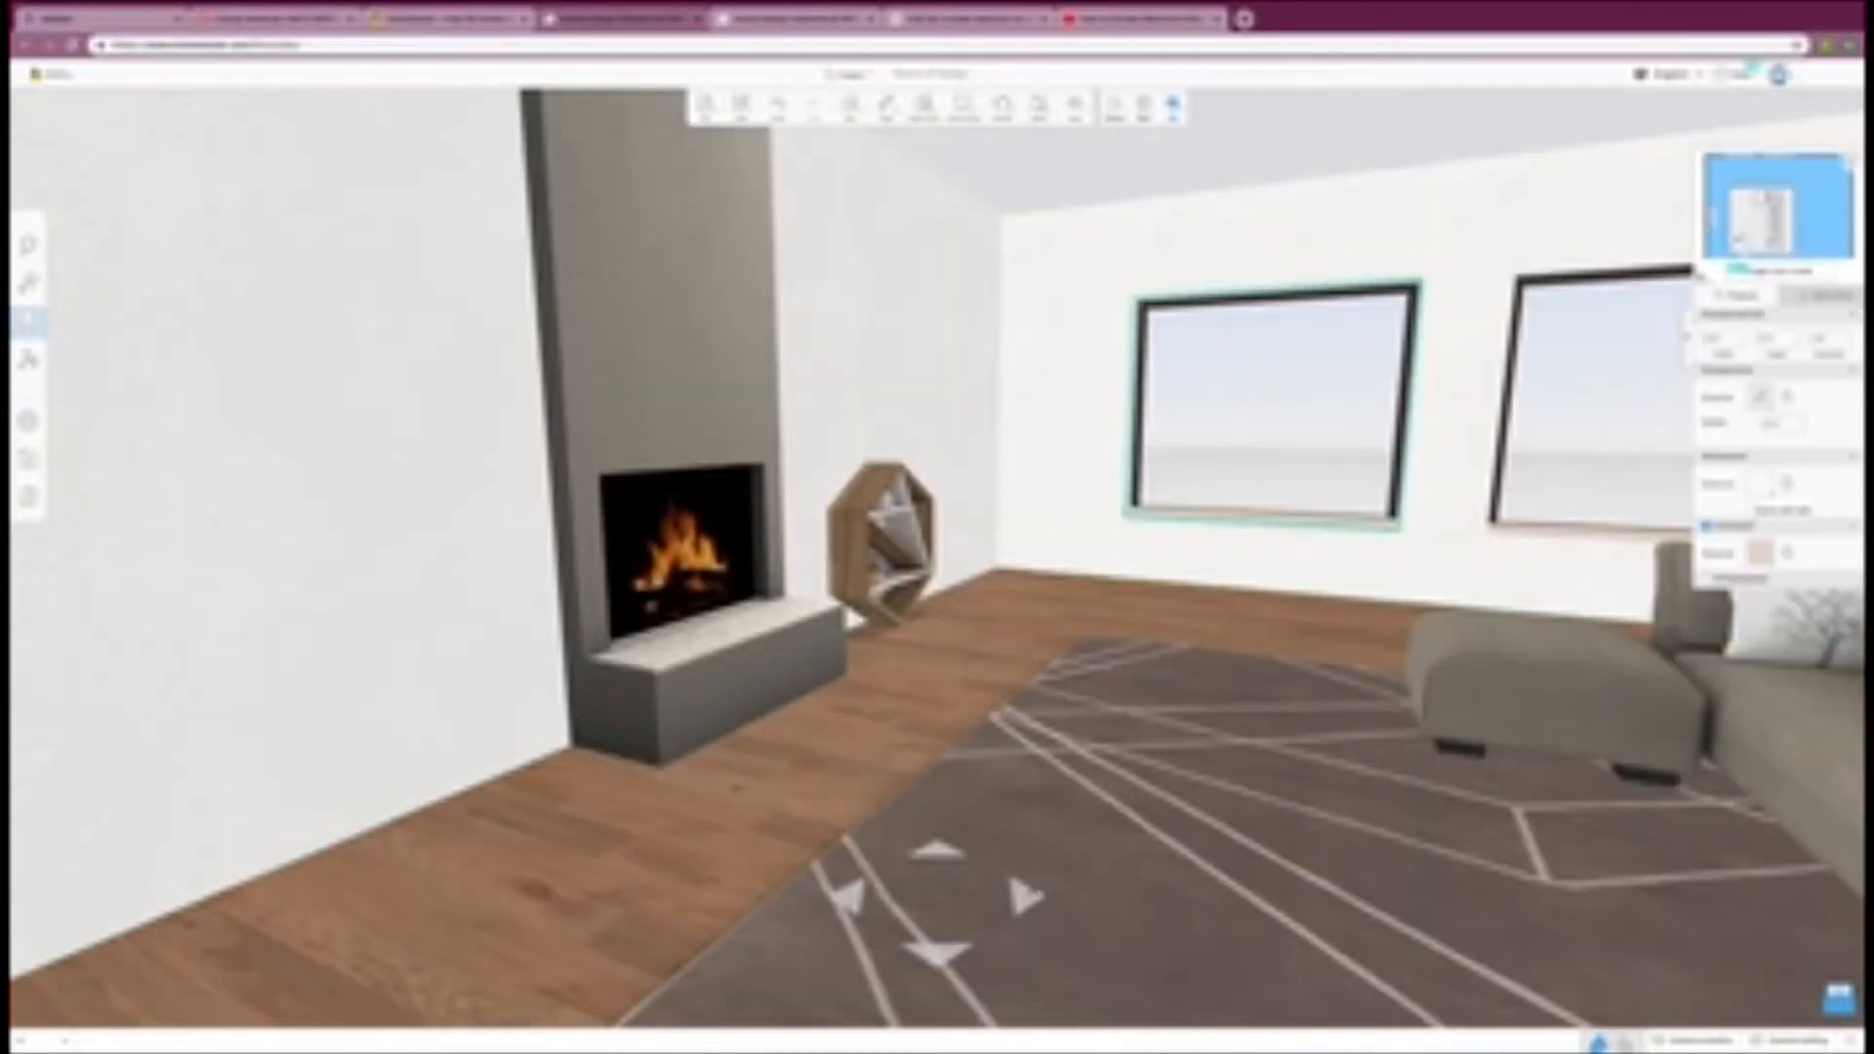
pyautogui.click(1211, 830)
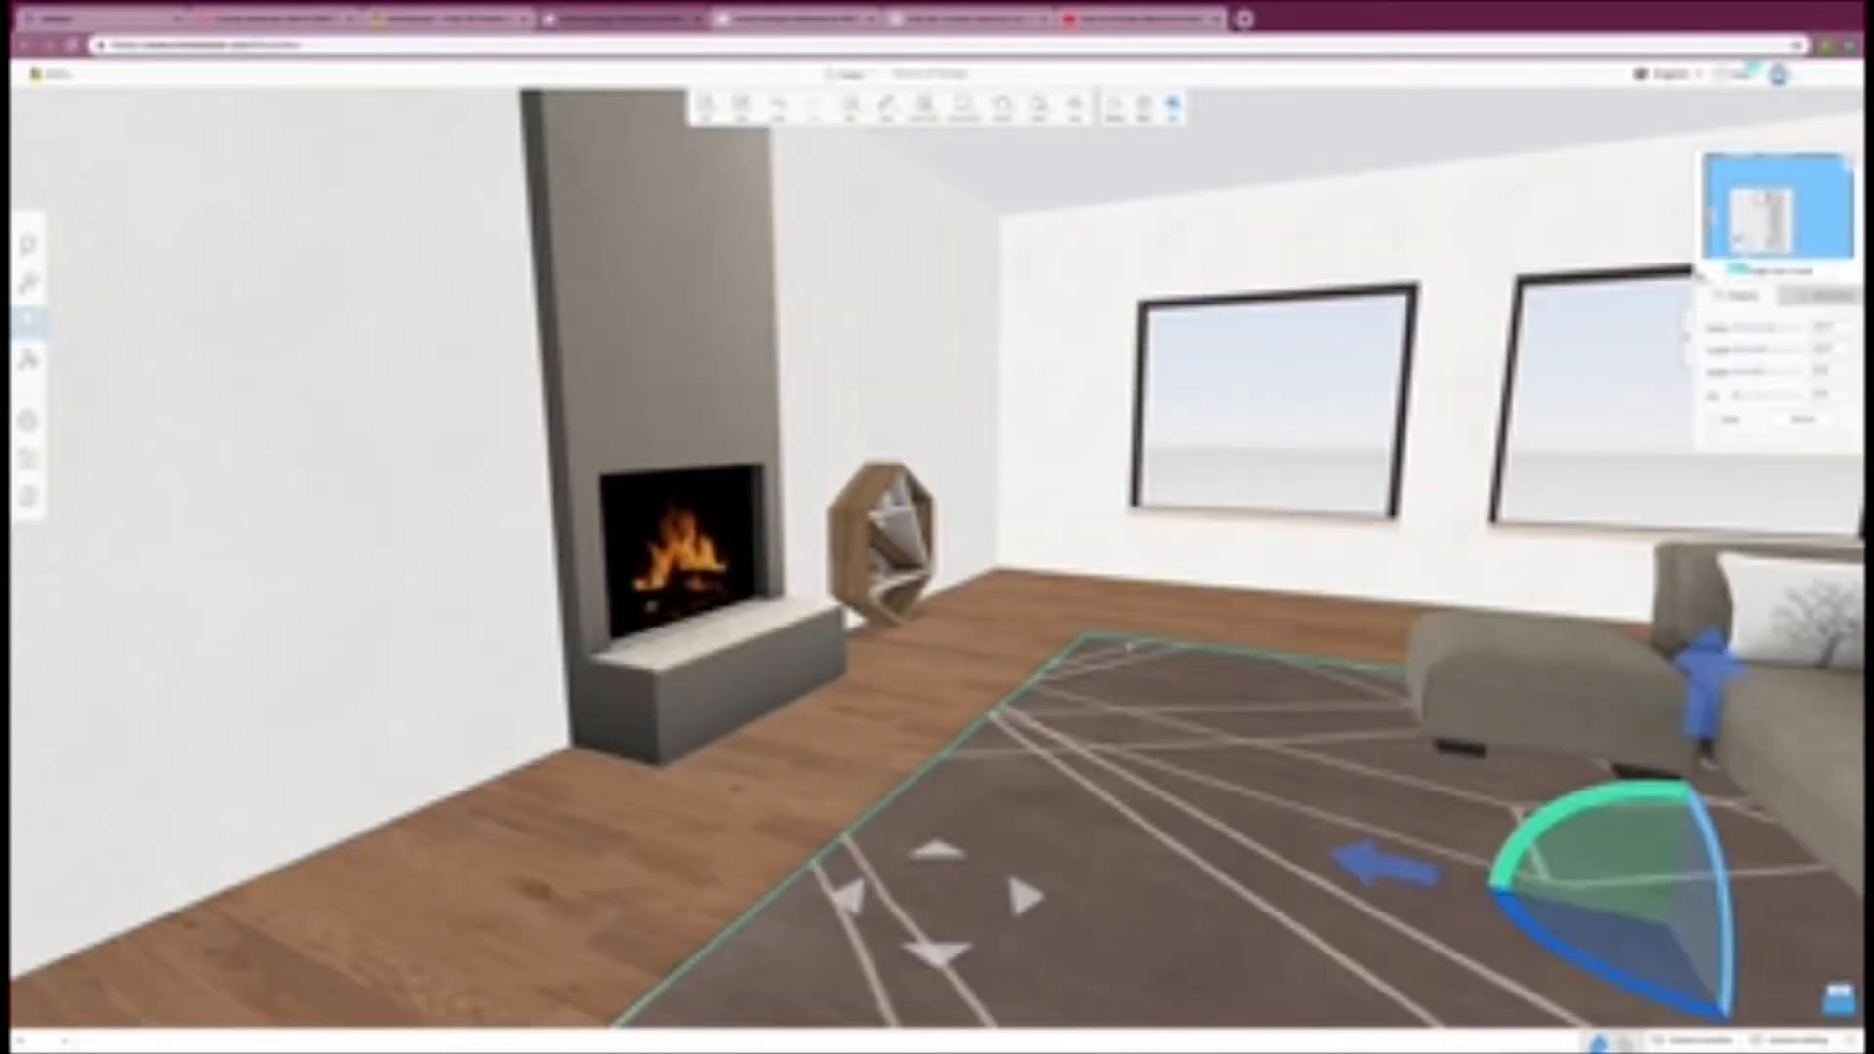
pyautogui.scroll(-3, 1130, 646)
# Step: Raise the hexagonal shelf off the floor to hang on the wall beside the fireplace, and return to the 2D floor plan
pyautogui.click(887, 532)
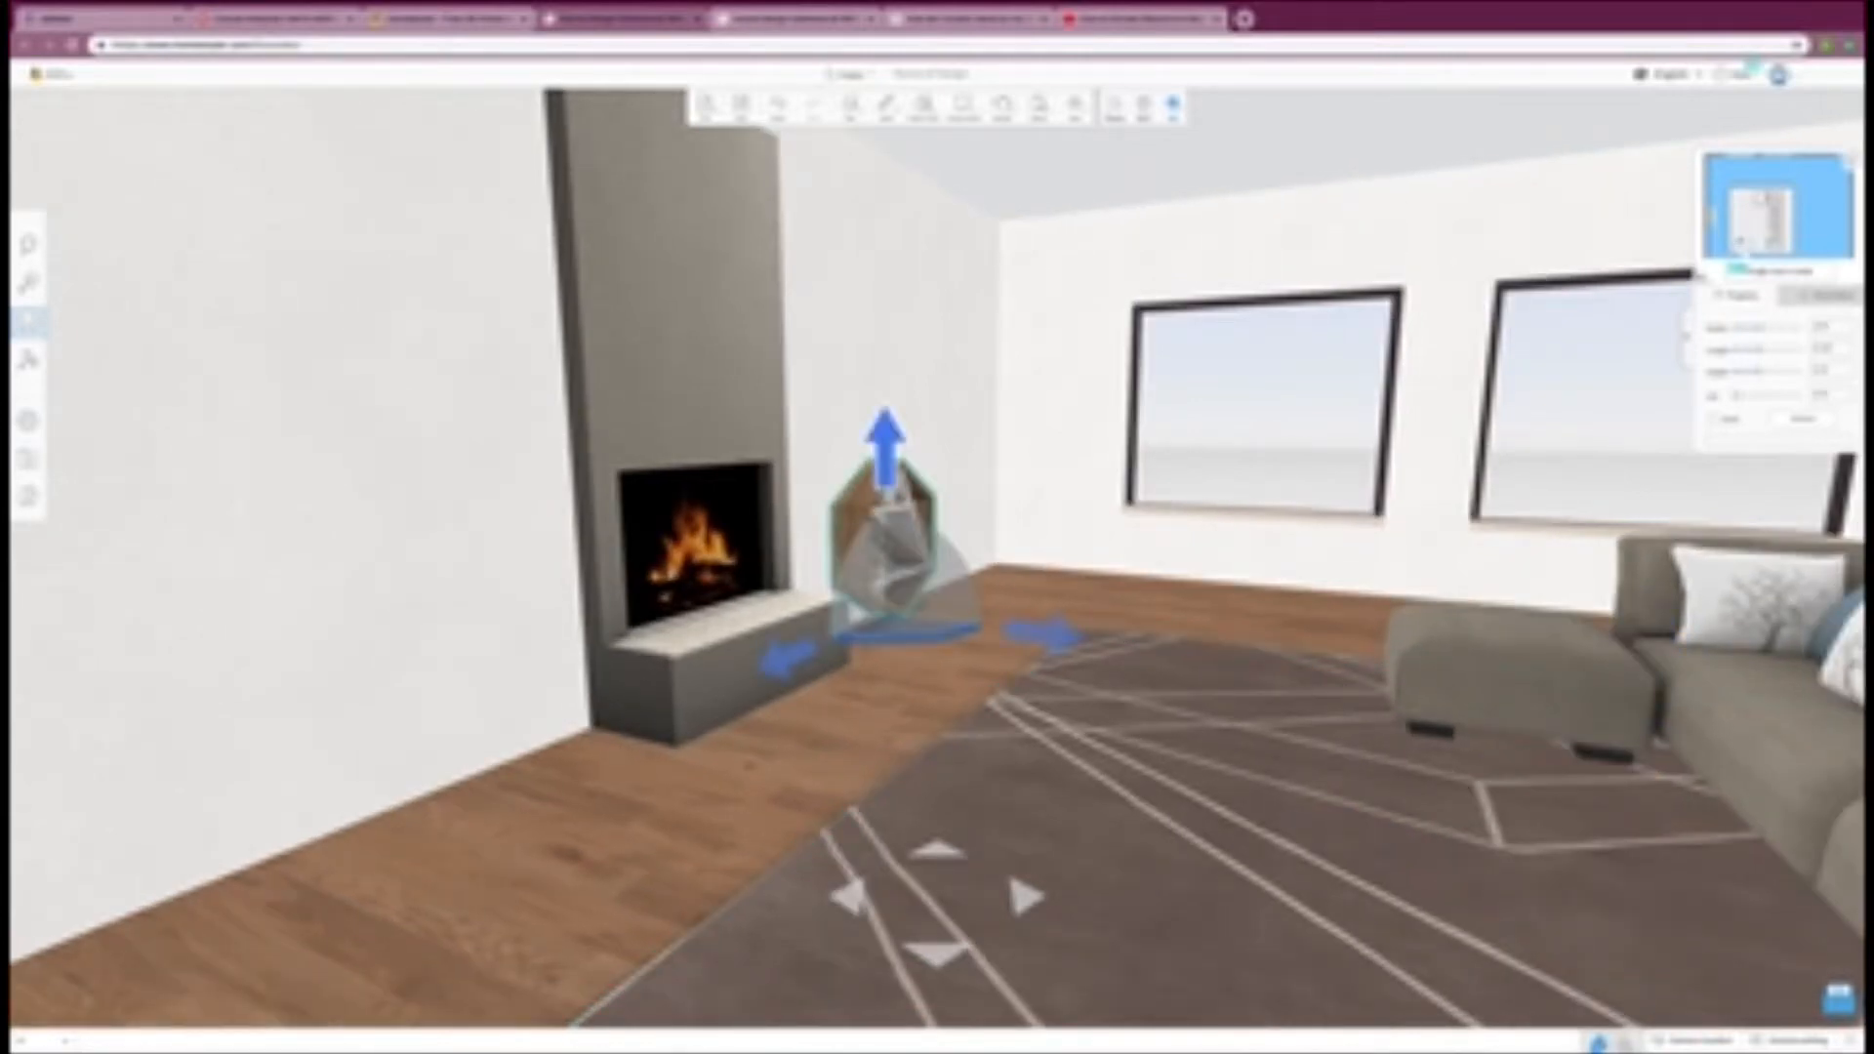
pyautogui.moveTo(892, 501); pyautogui.dragTo(906, 542)
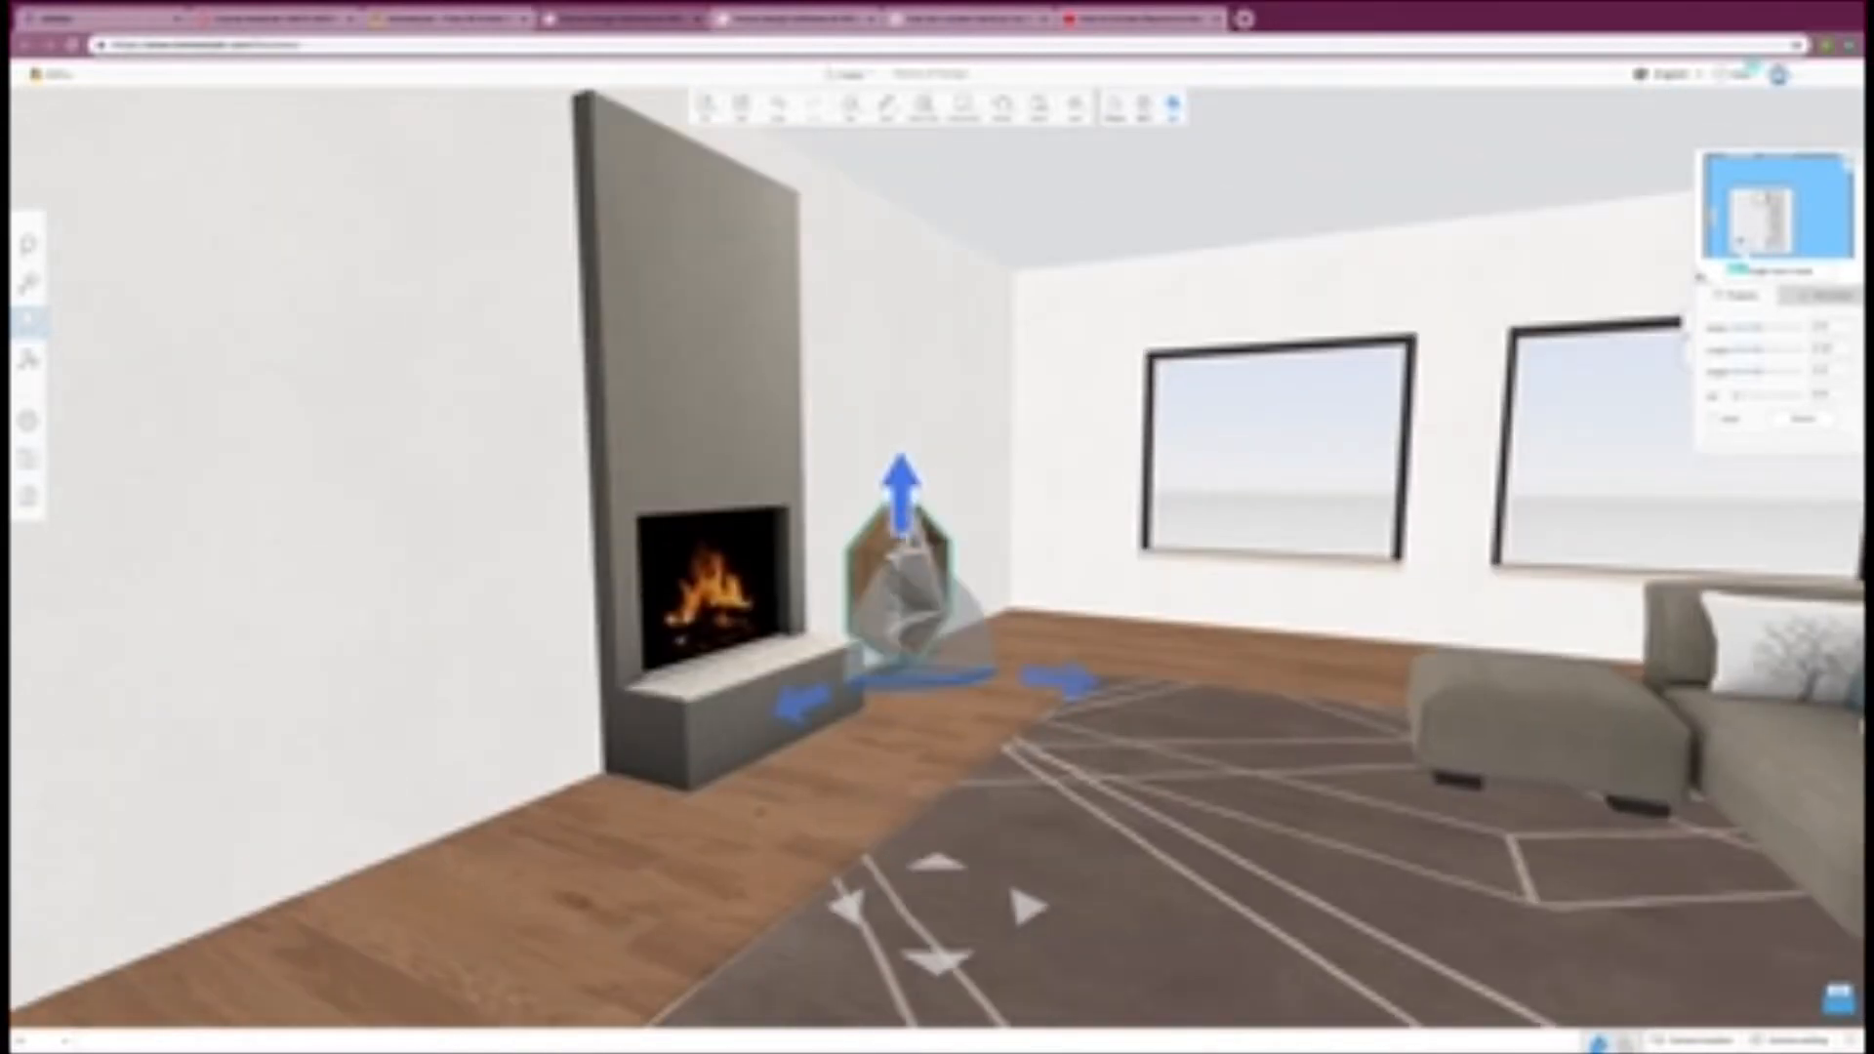
pyautogui.moveTo(900, 483); pyautogui.dragTo(900, 351)
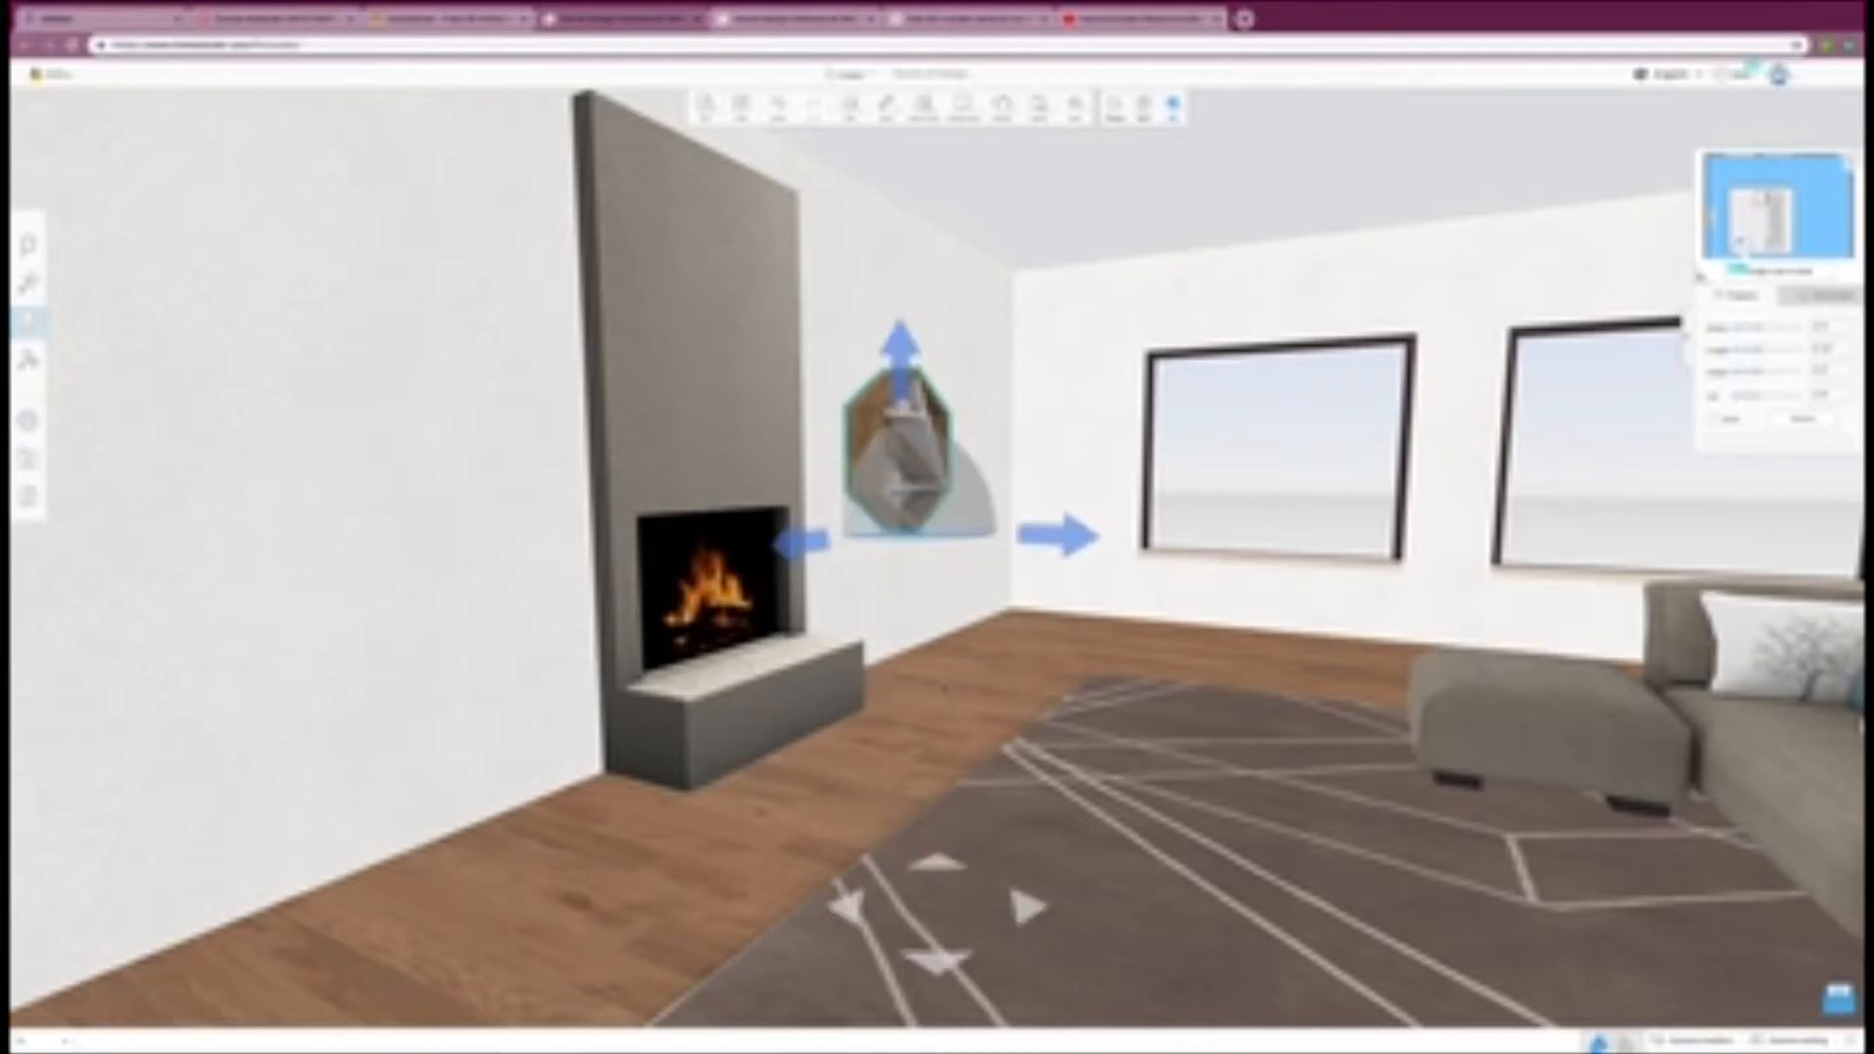
pyautogui.click(944, 688)
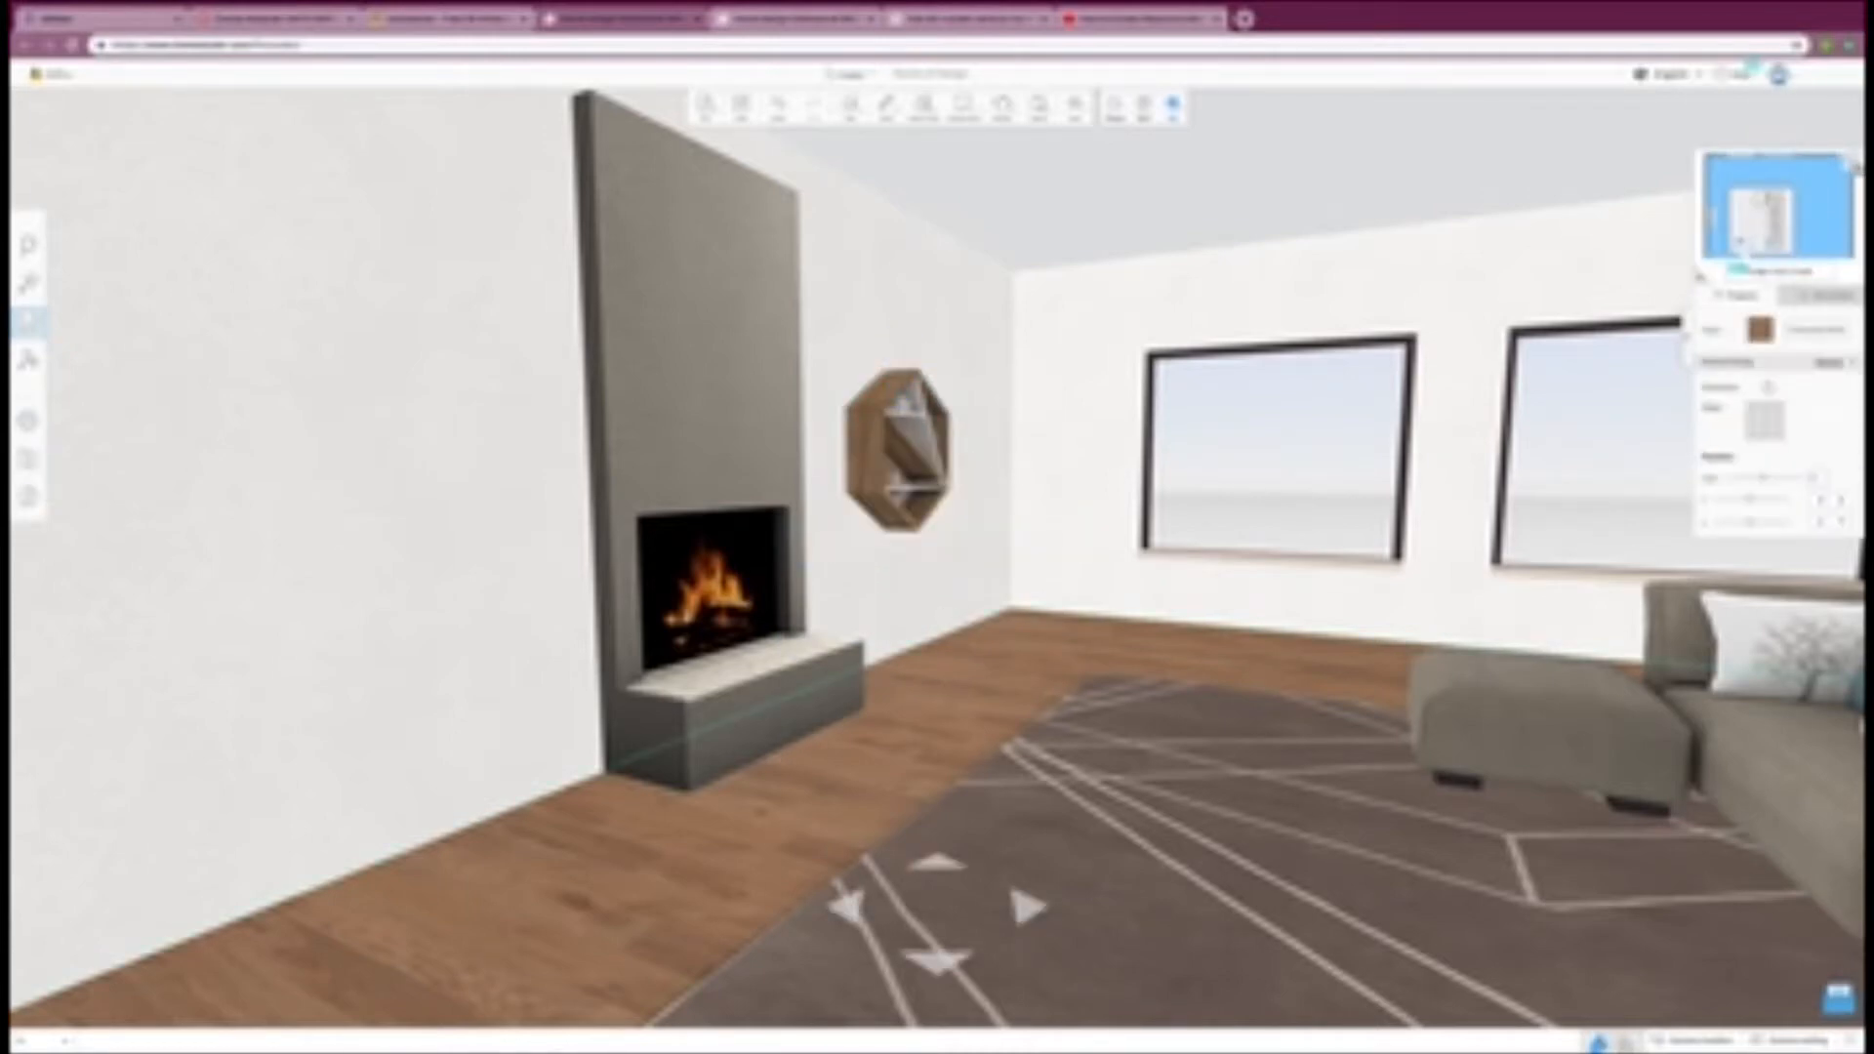
pyautogui.click(1853, 167)
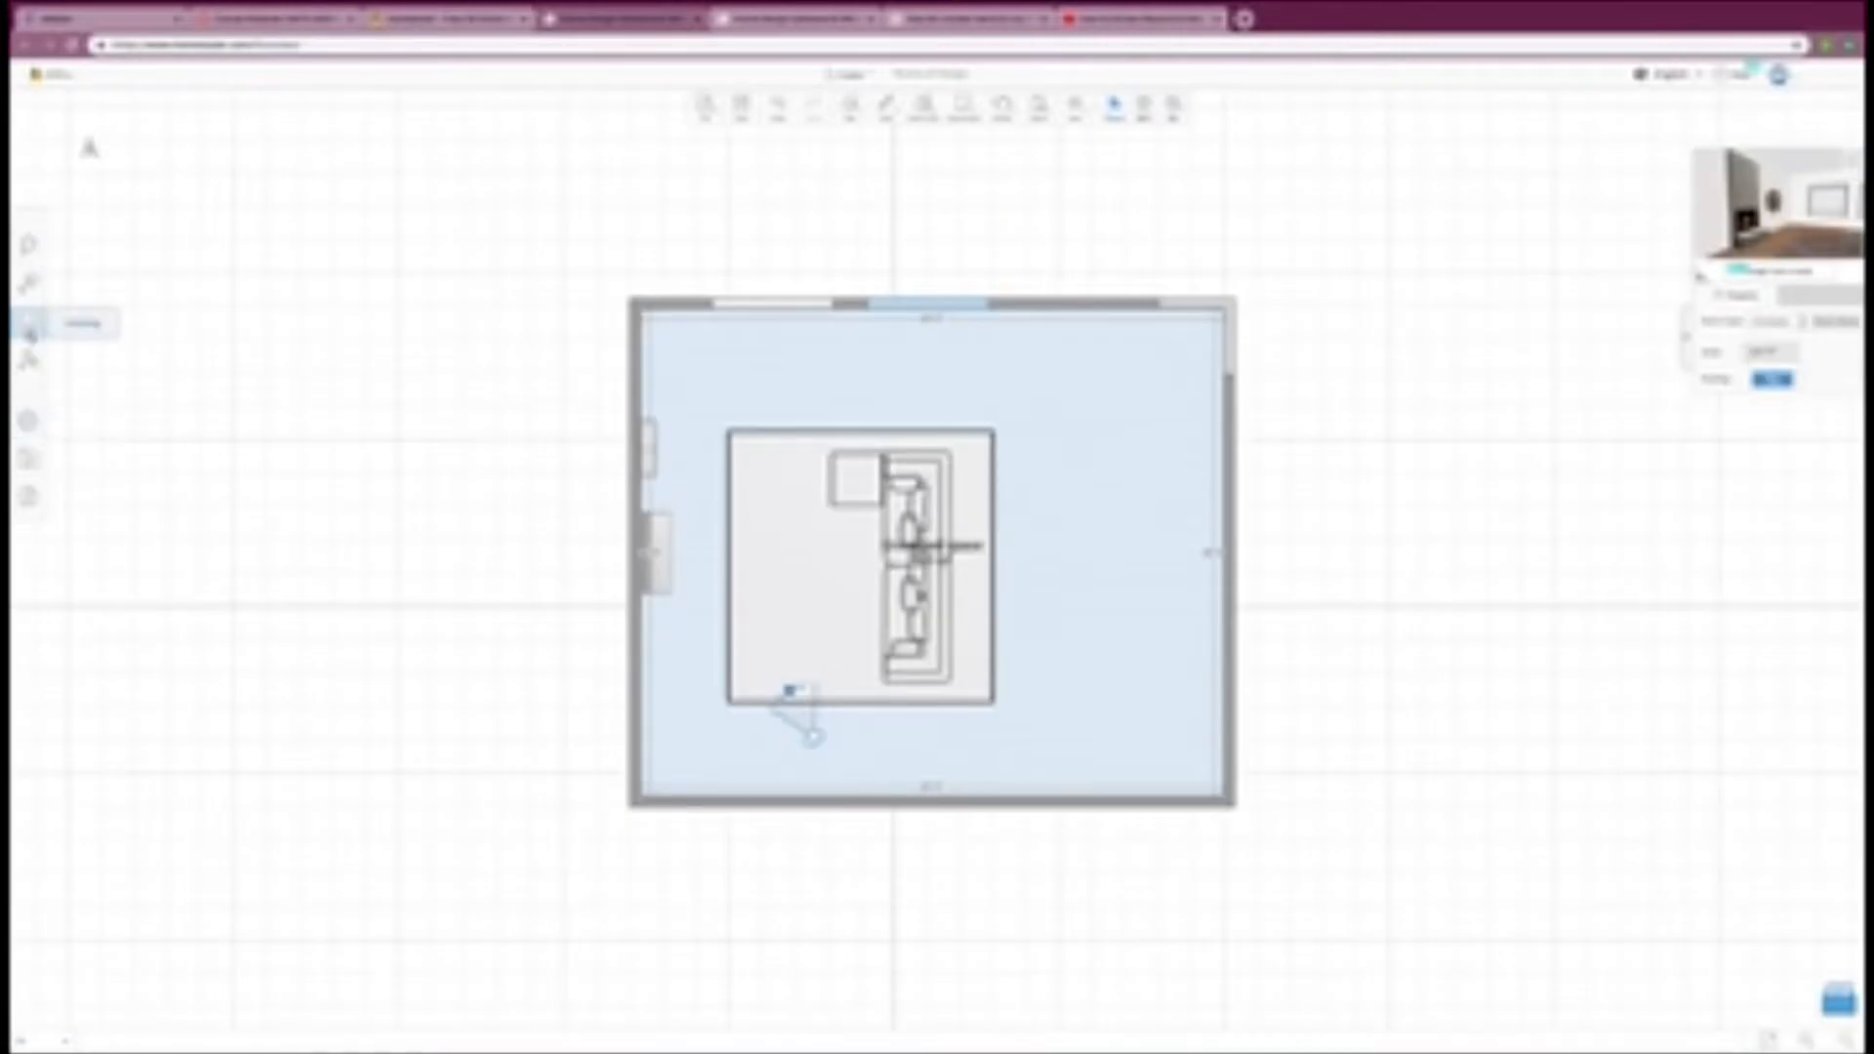
# Step: Find the tall wooden shelf unit in the Office shelving catalog and place it against the wall on the fireplace's other side
pyautogui.click(30, 330)
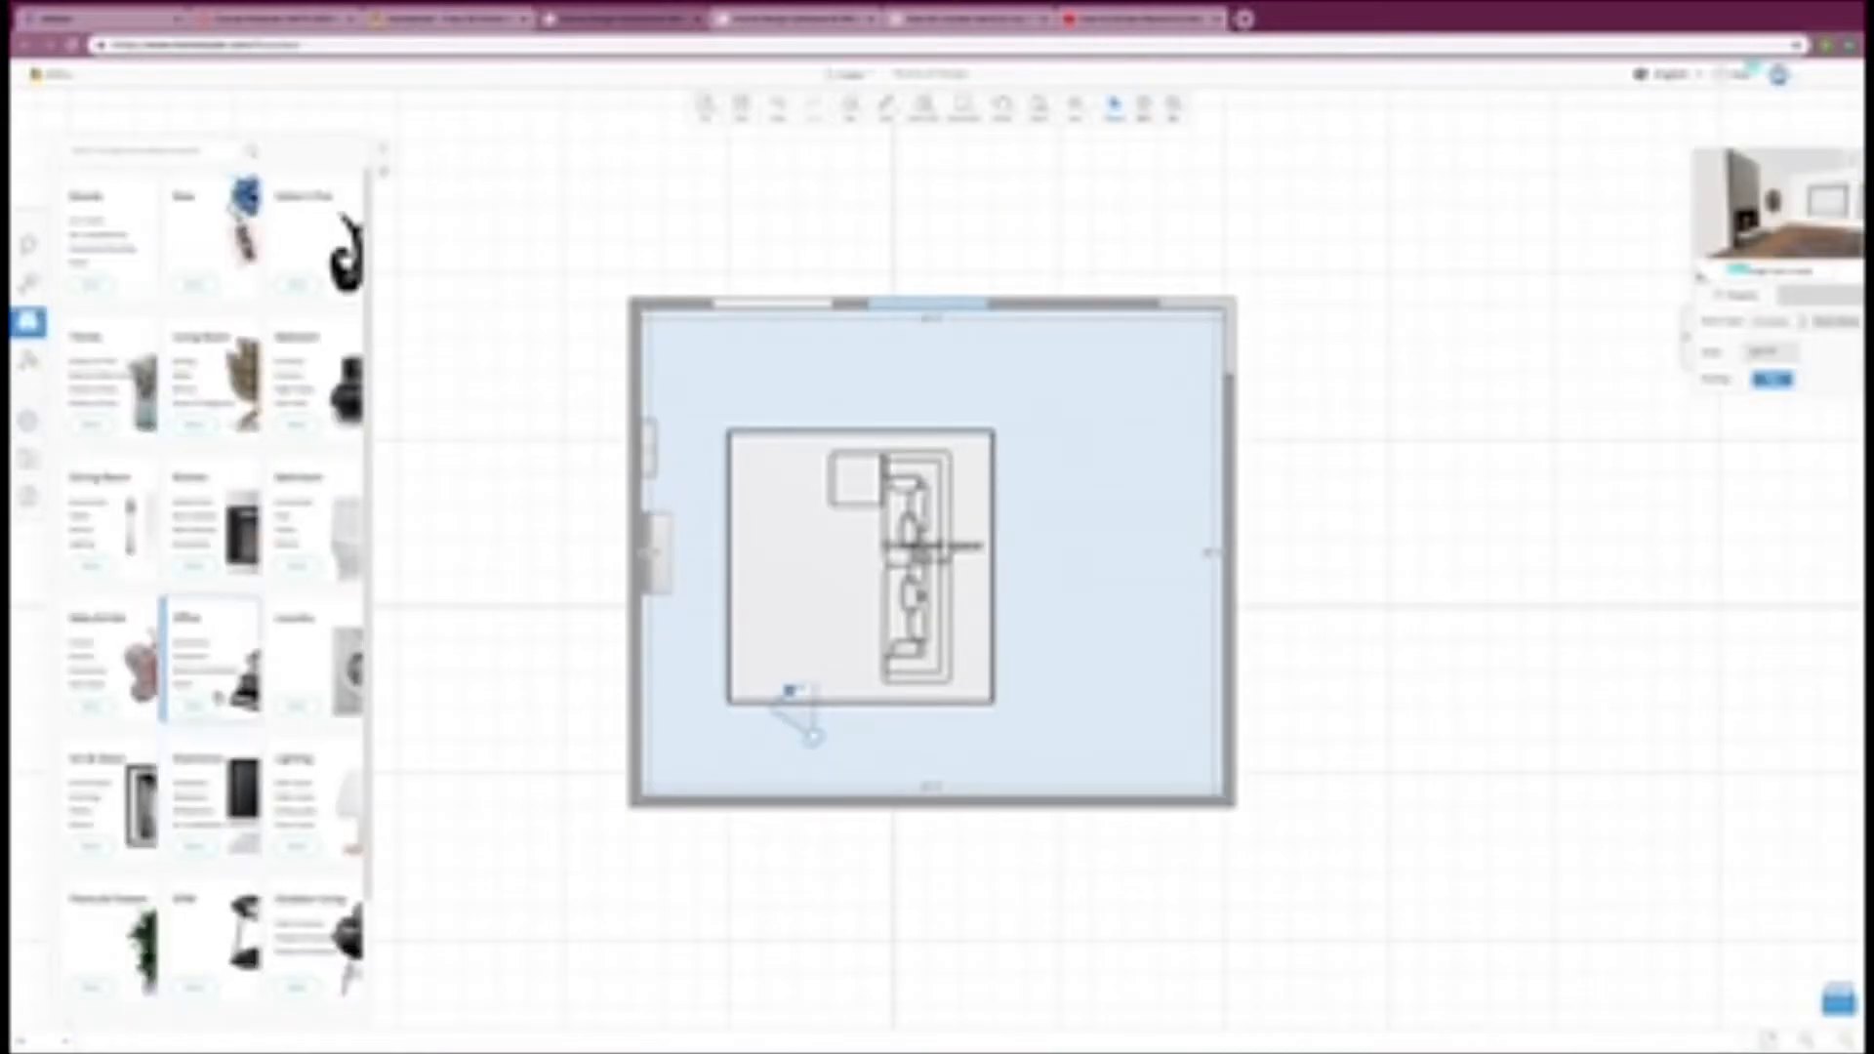
pyautogui.click(209, 663)
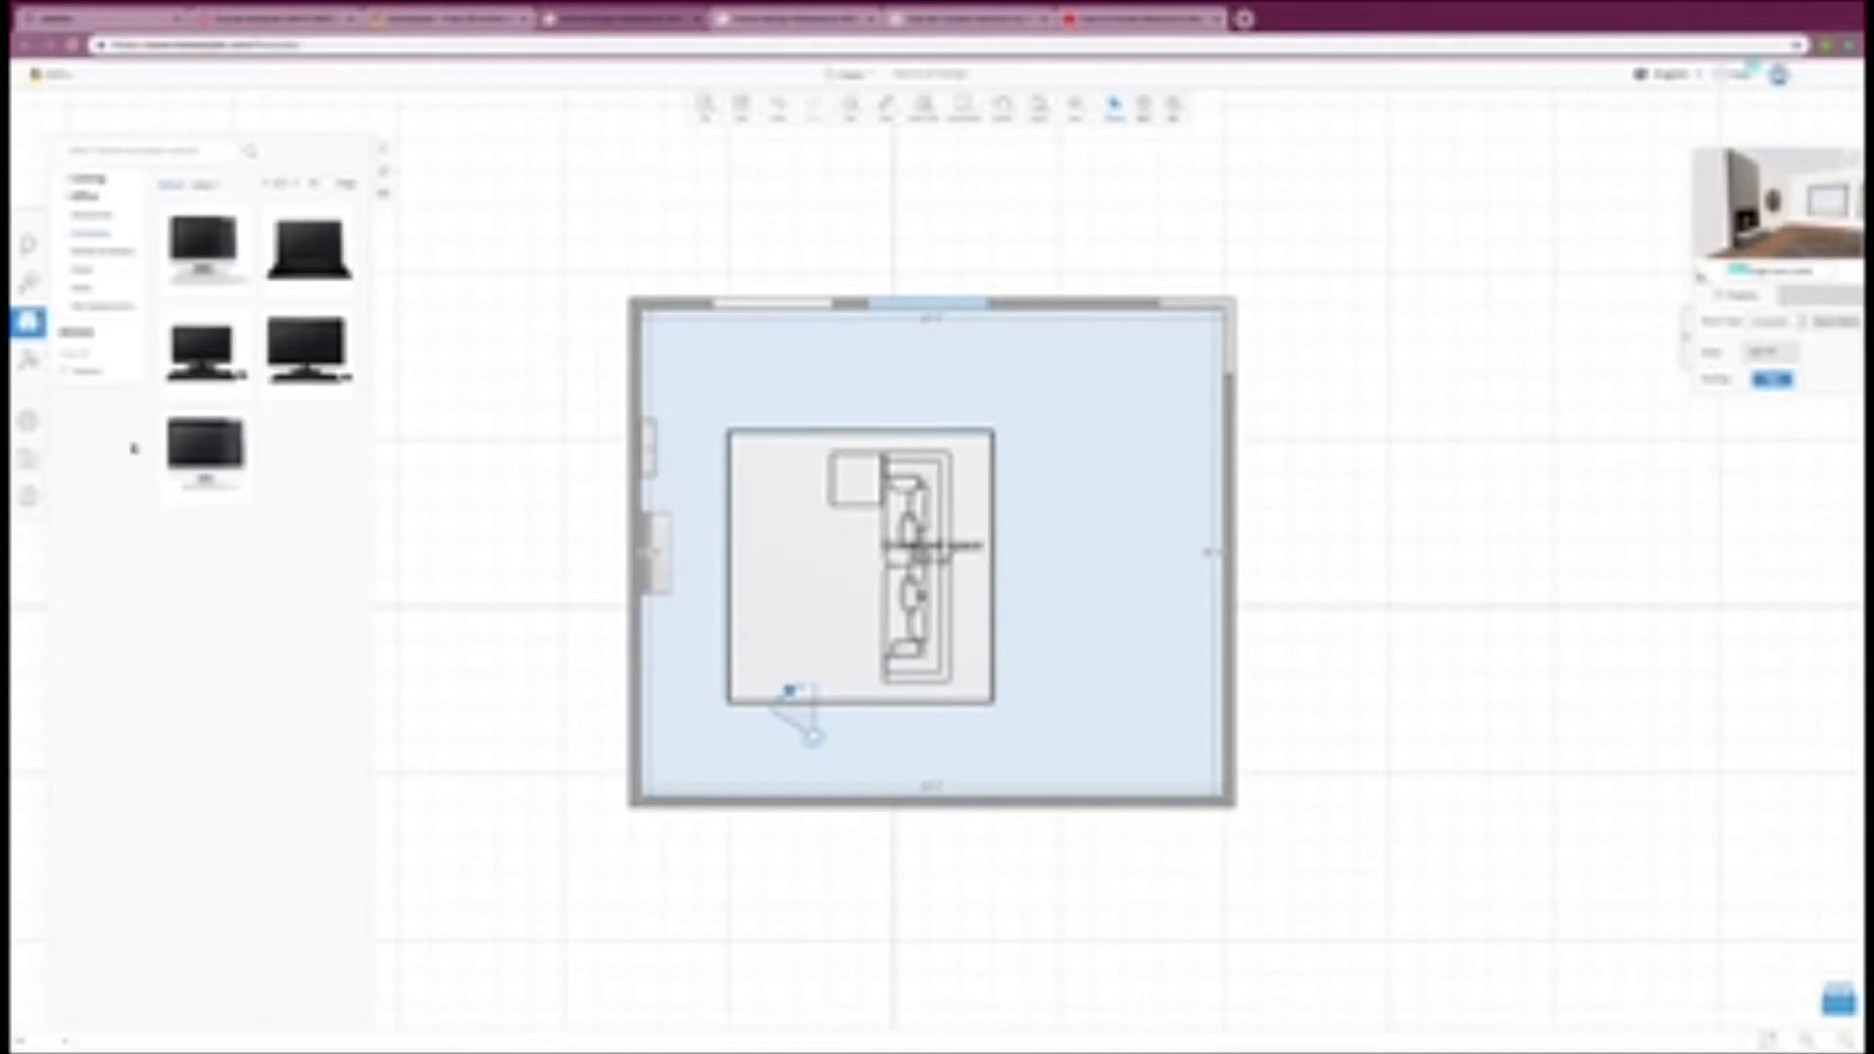
pyautogui.click(109, 255)
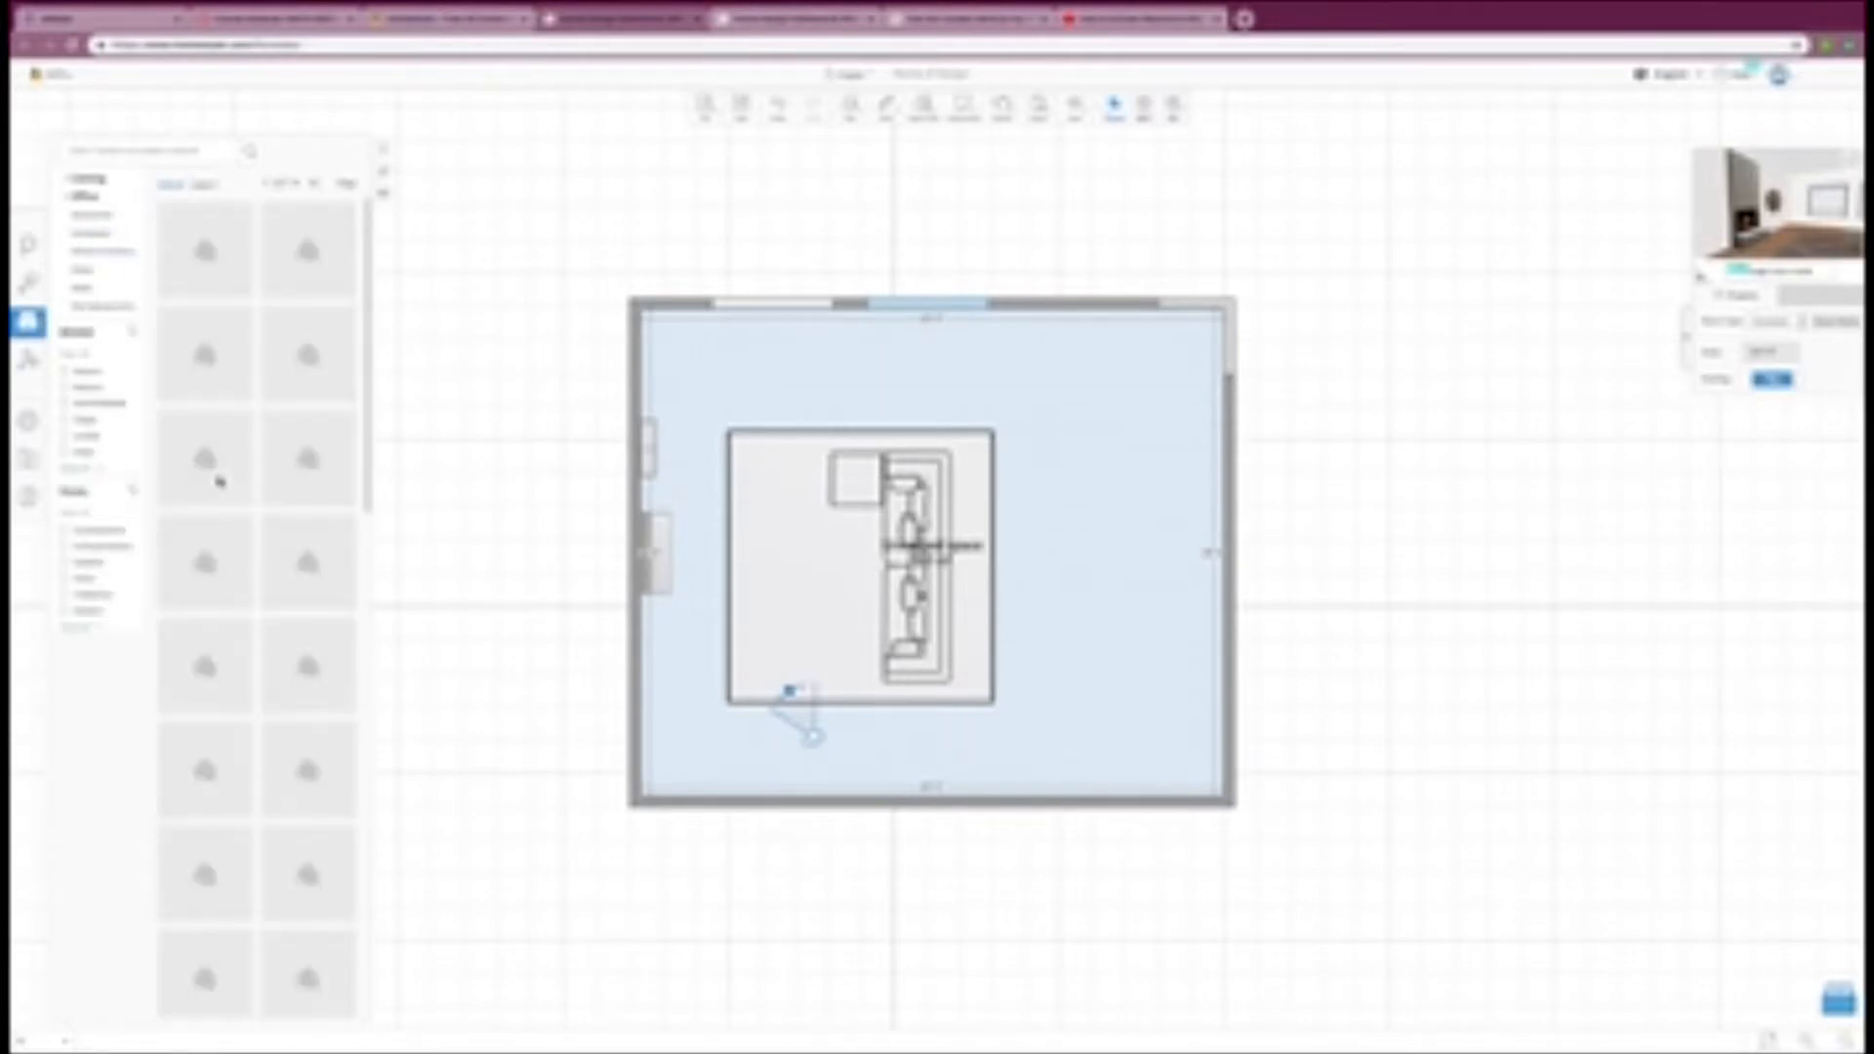
pyautogui.scroll(-5, 210, 454)
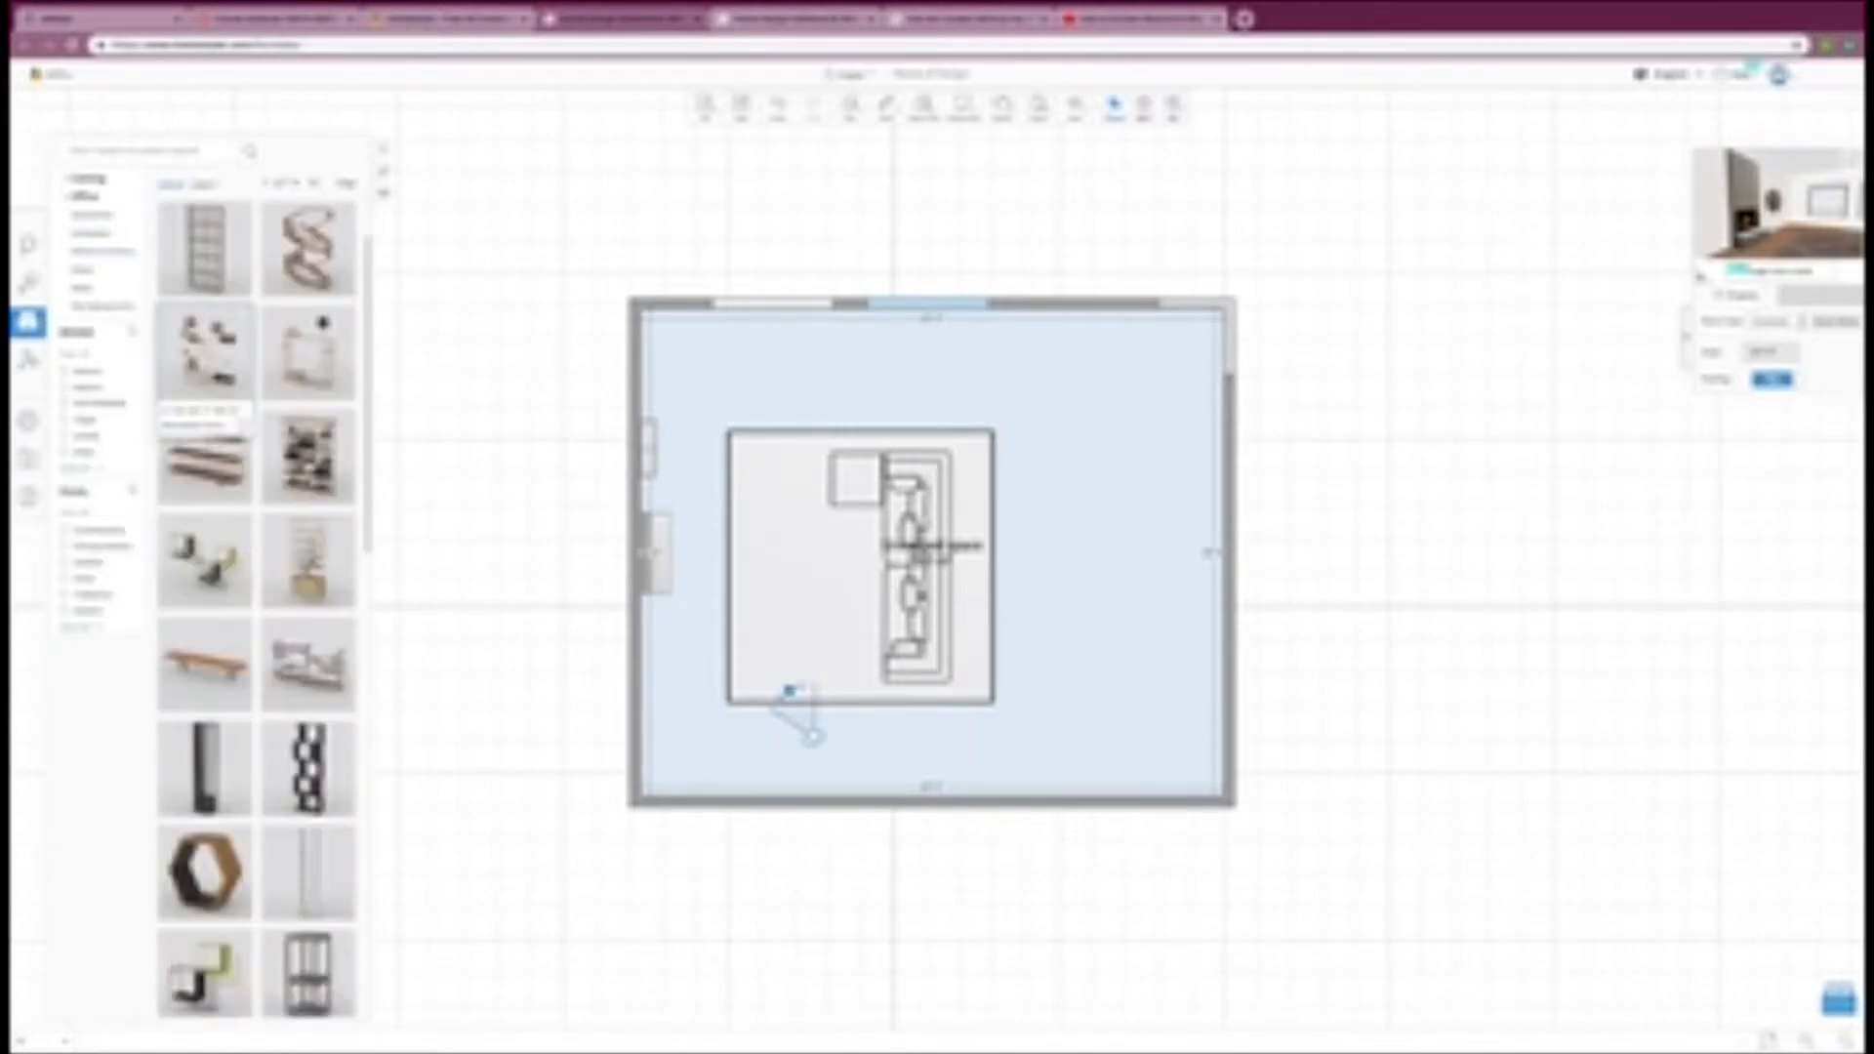
pyautogui.click(330, 566)
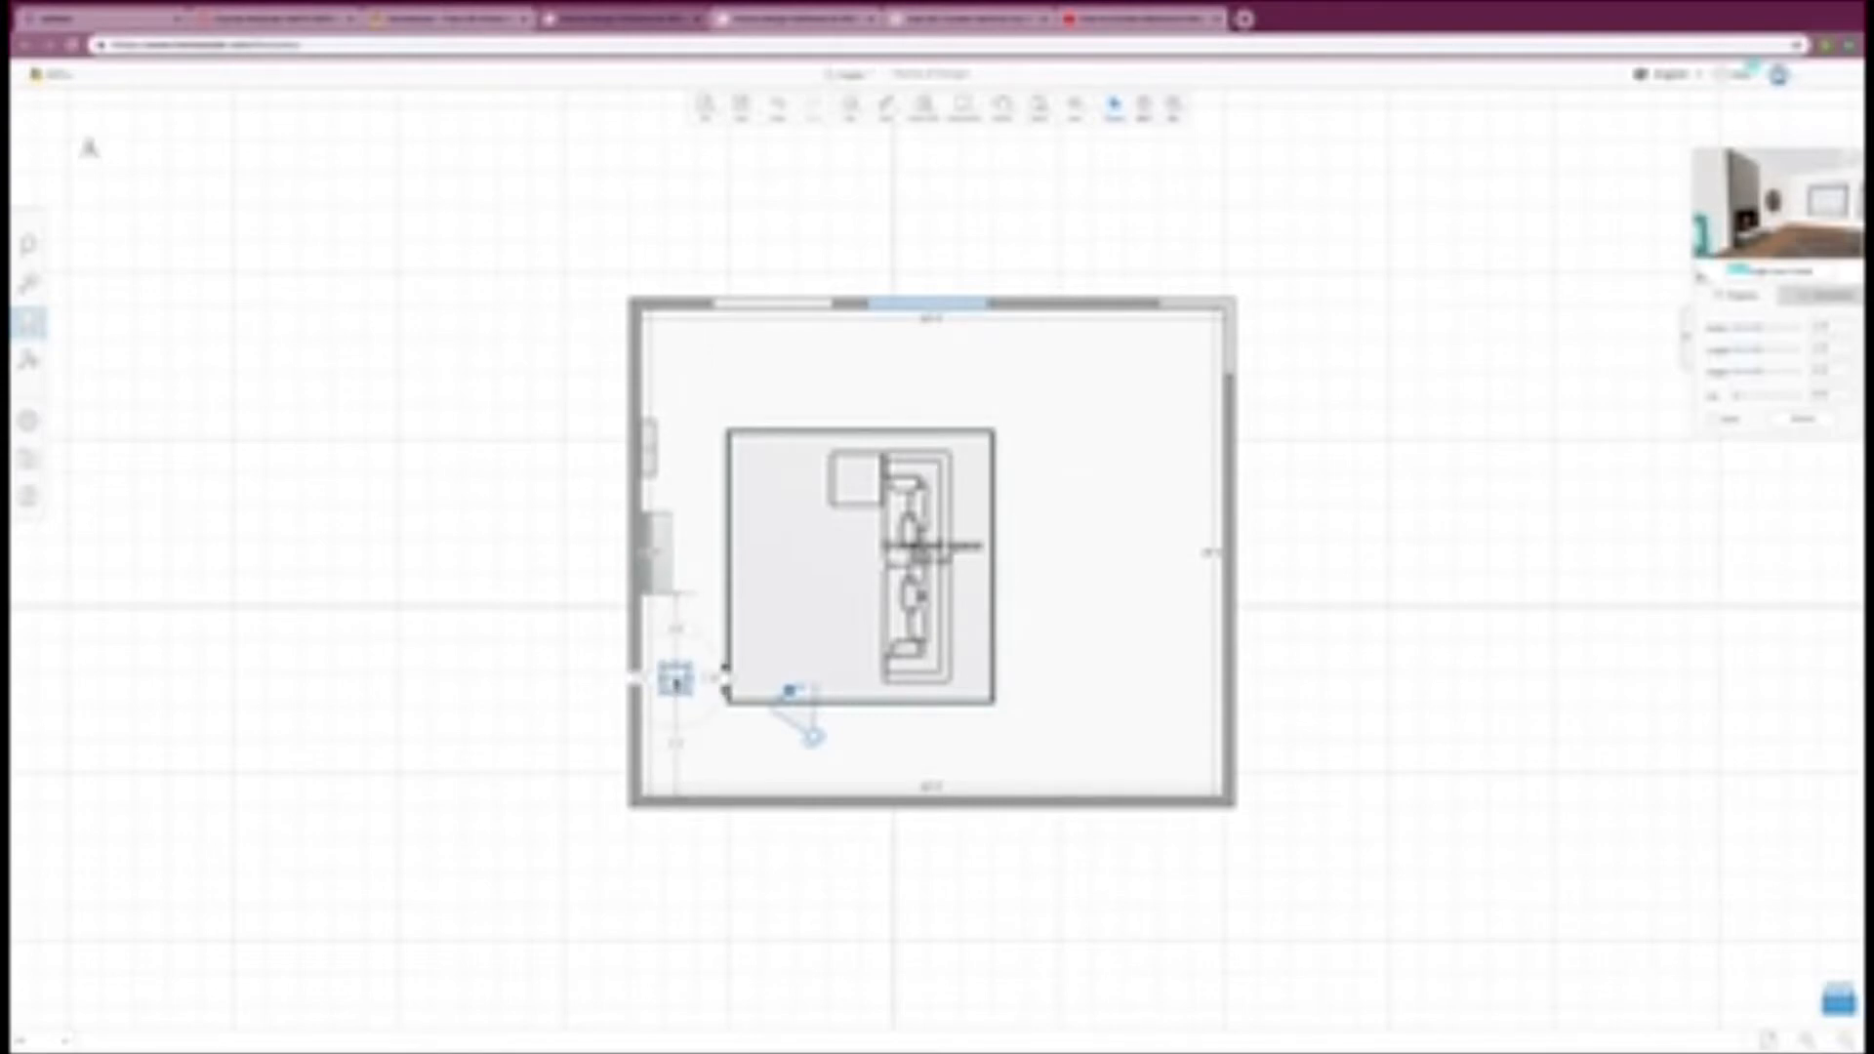
pyautogui.click(662, 682)
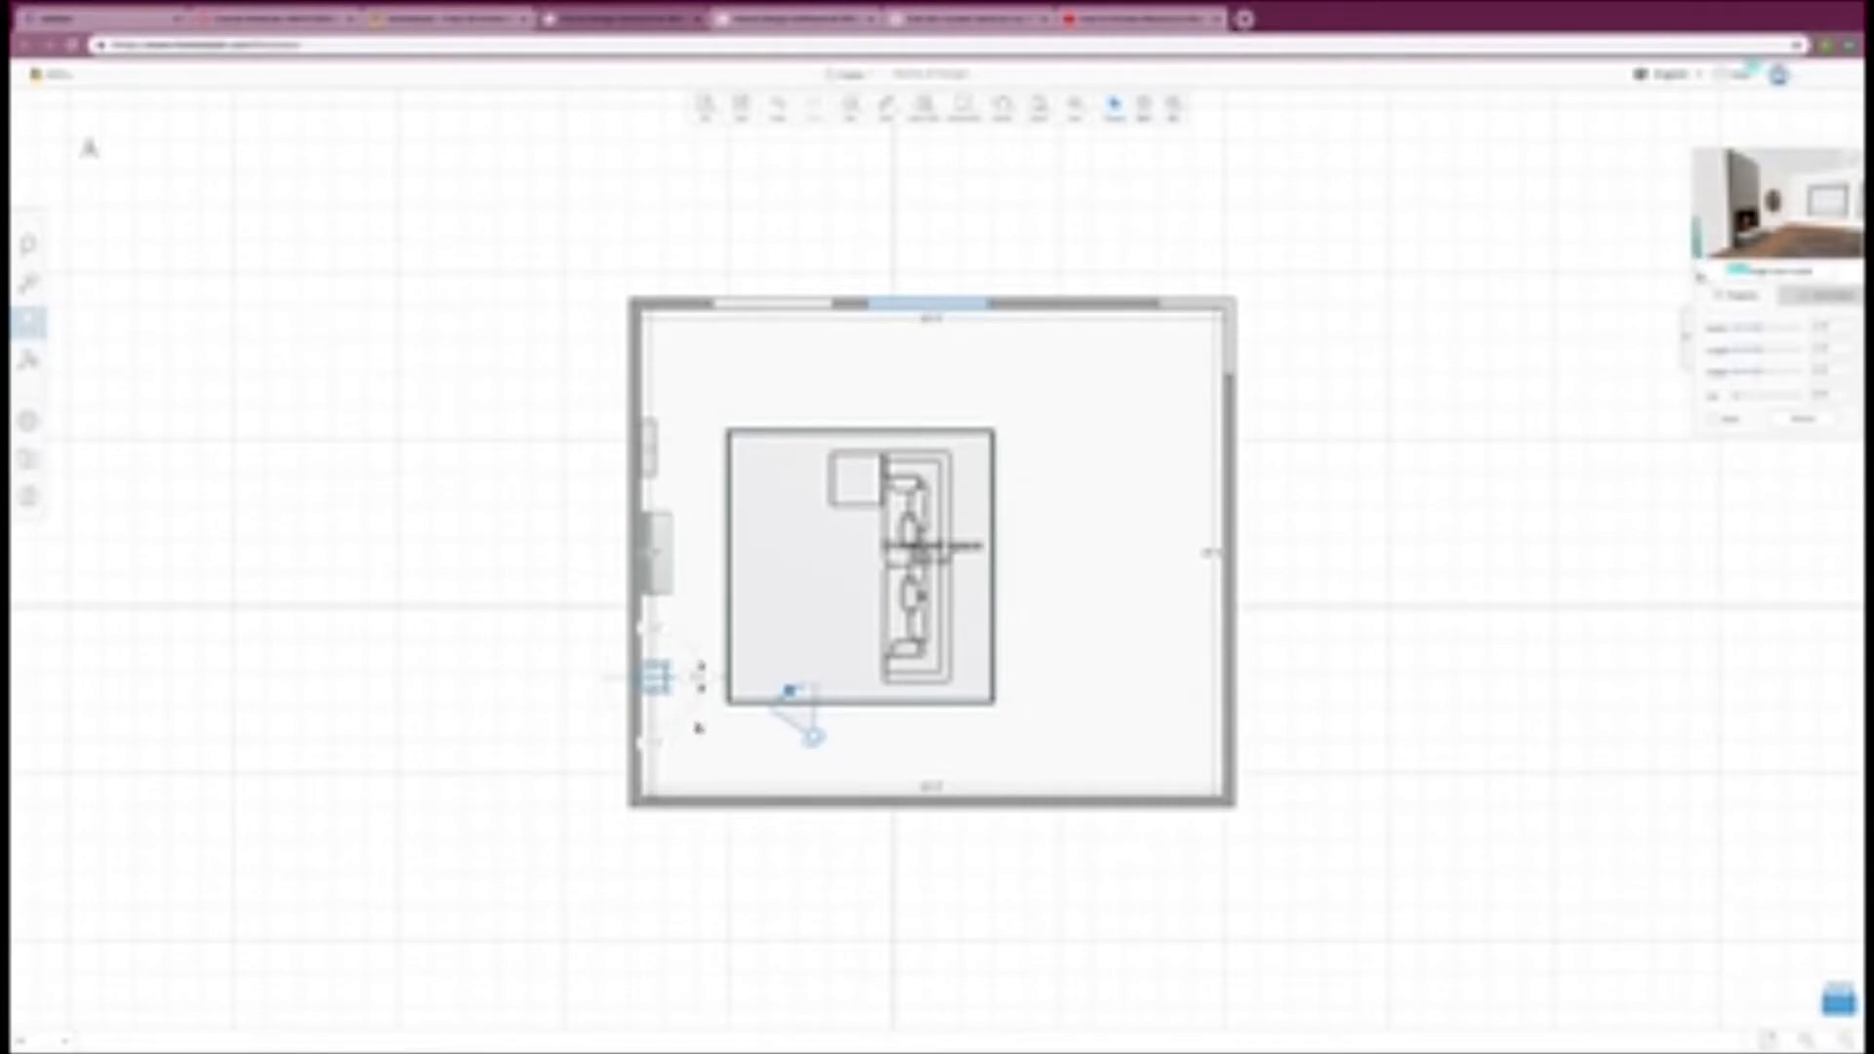
pyautogui.click(697, 727)
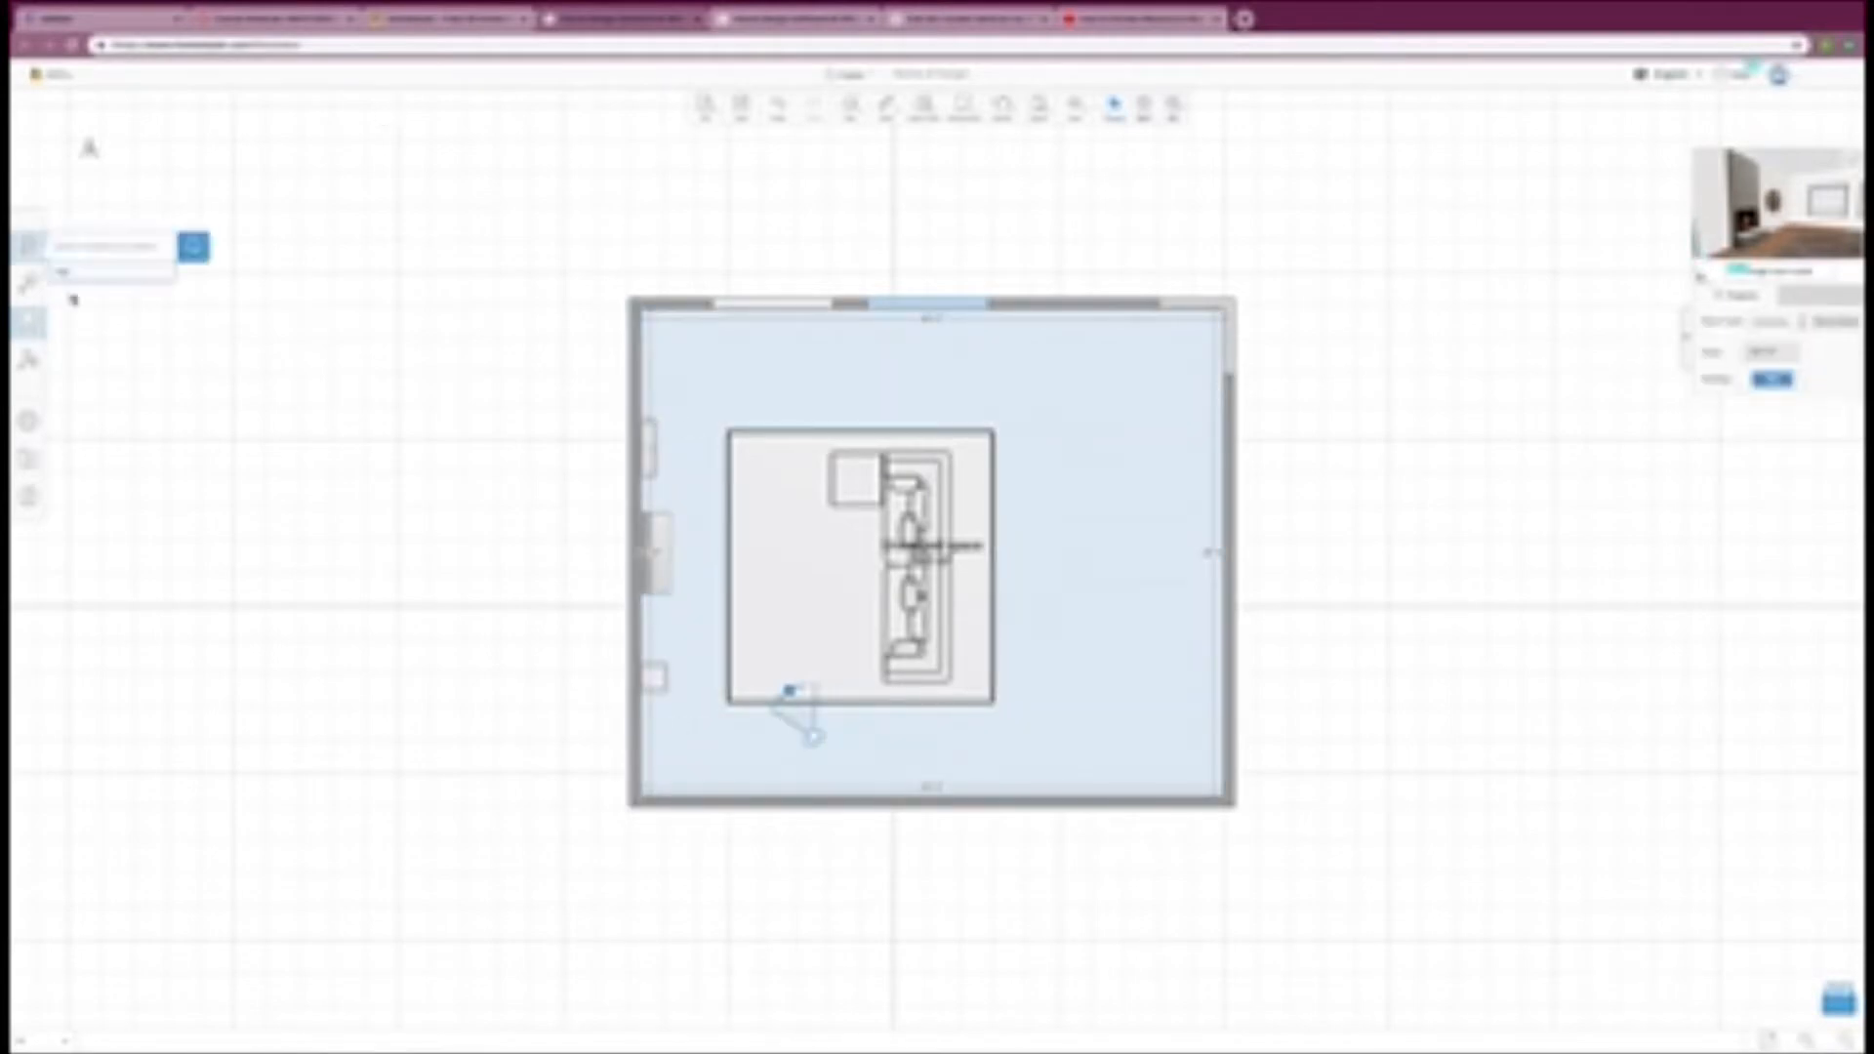
# Step: Choose a plant from the catalog's plant category, place it in front of the tall shelf unit and rotate it a quarter turn
pyautogui.click(35, 323)
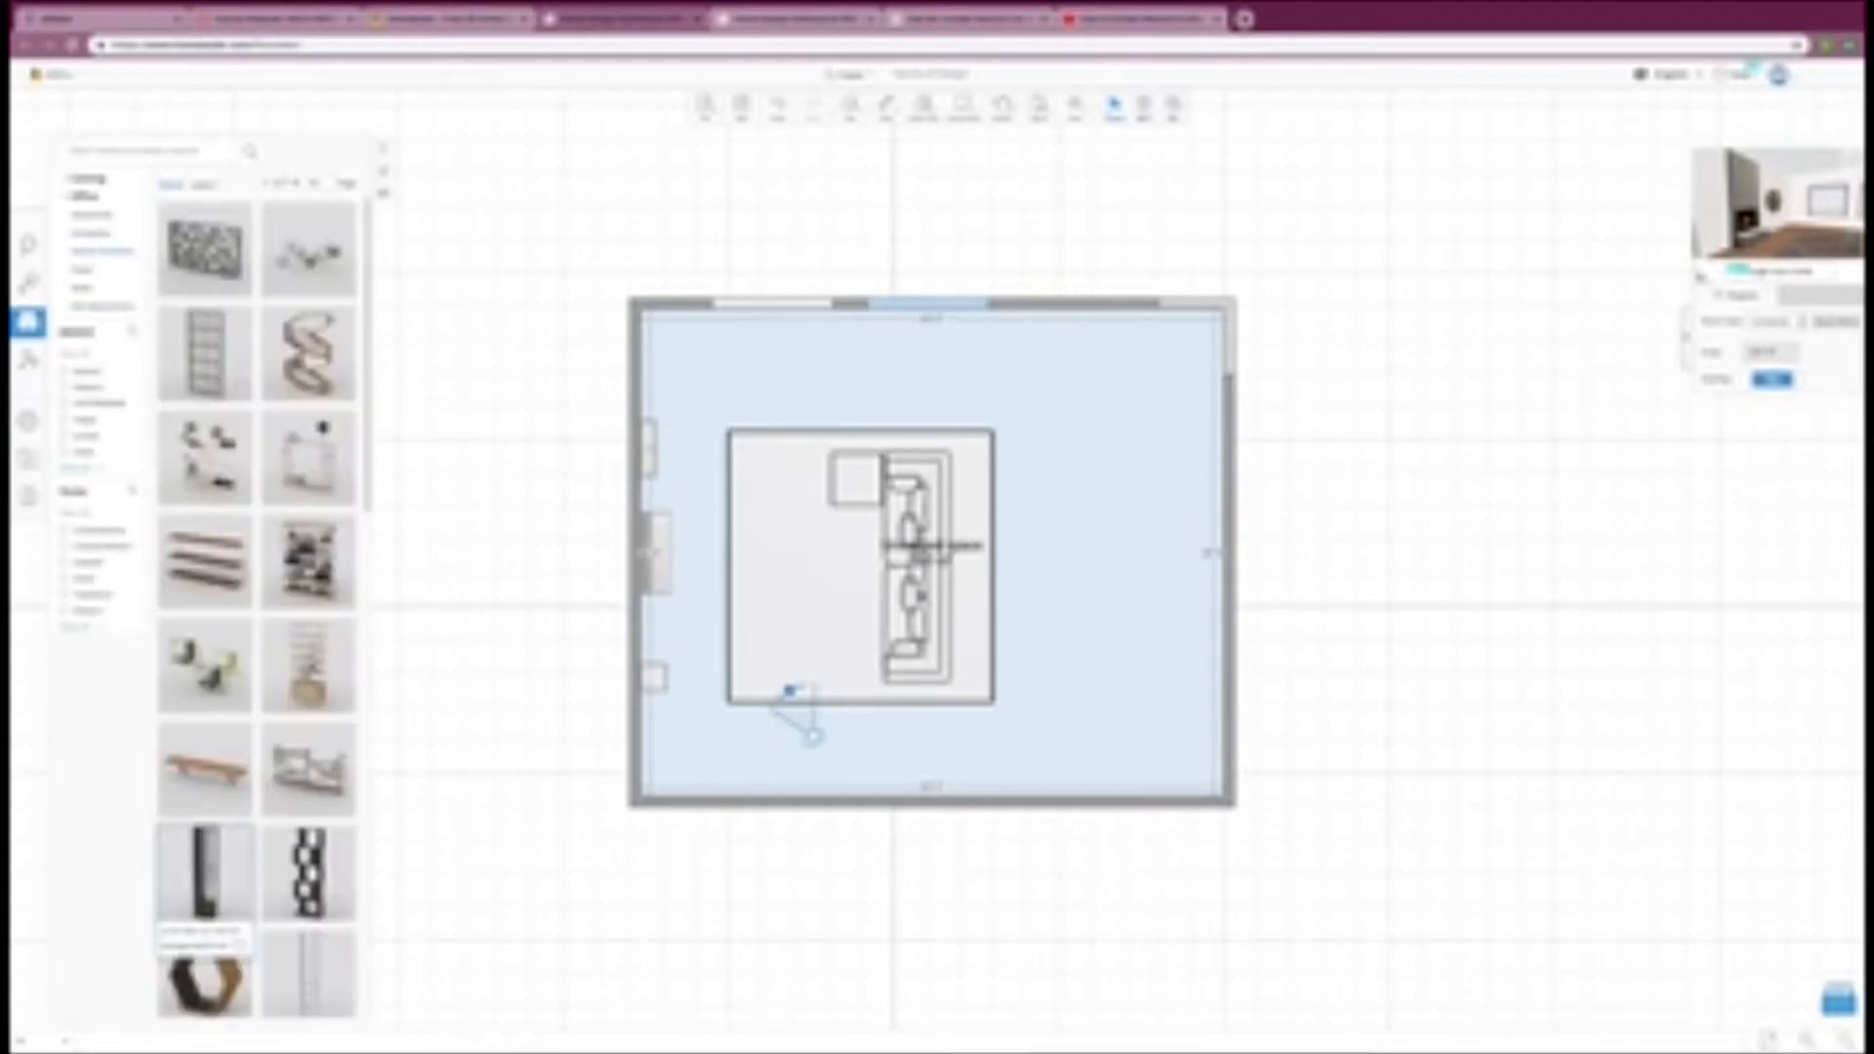
pyautogui.click(98, 215)
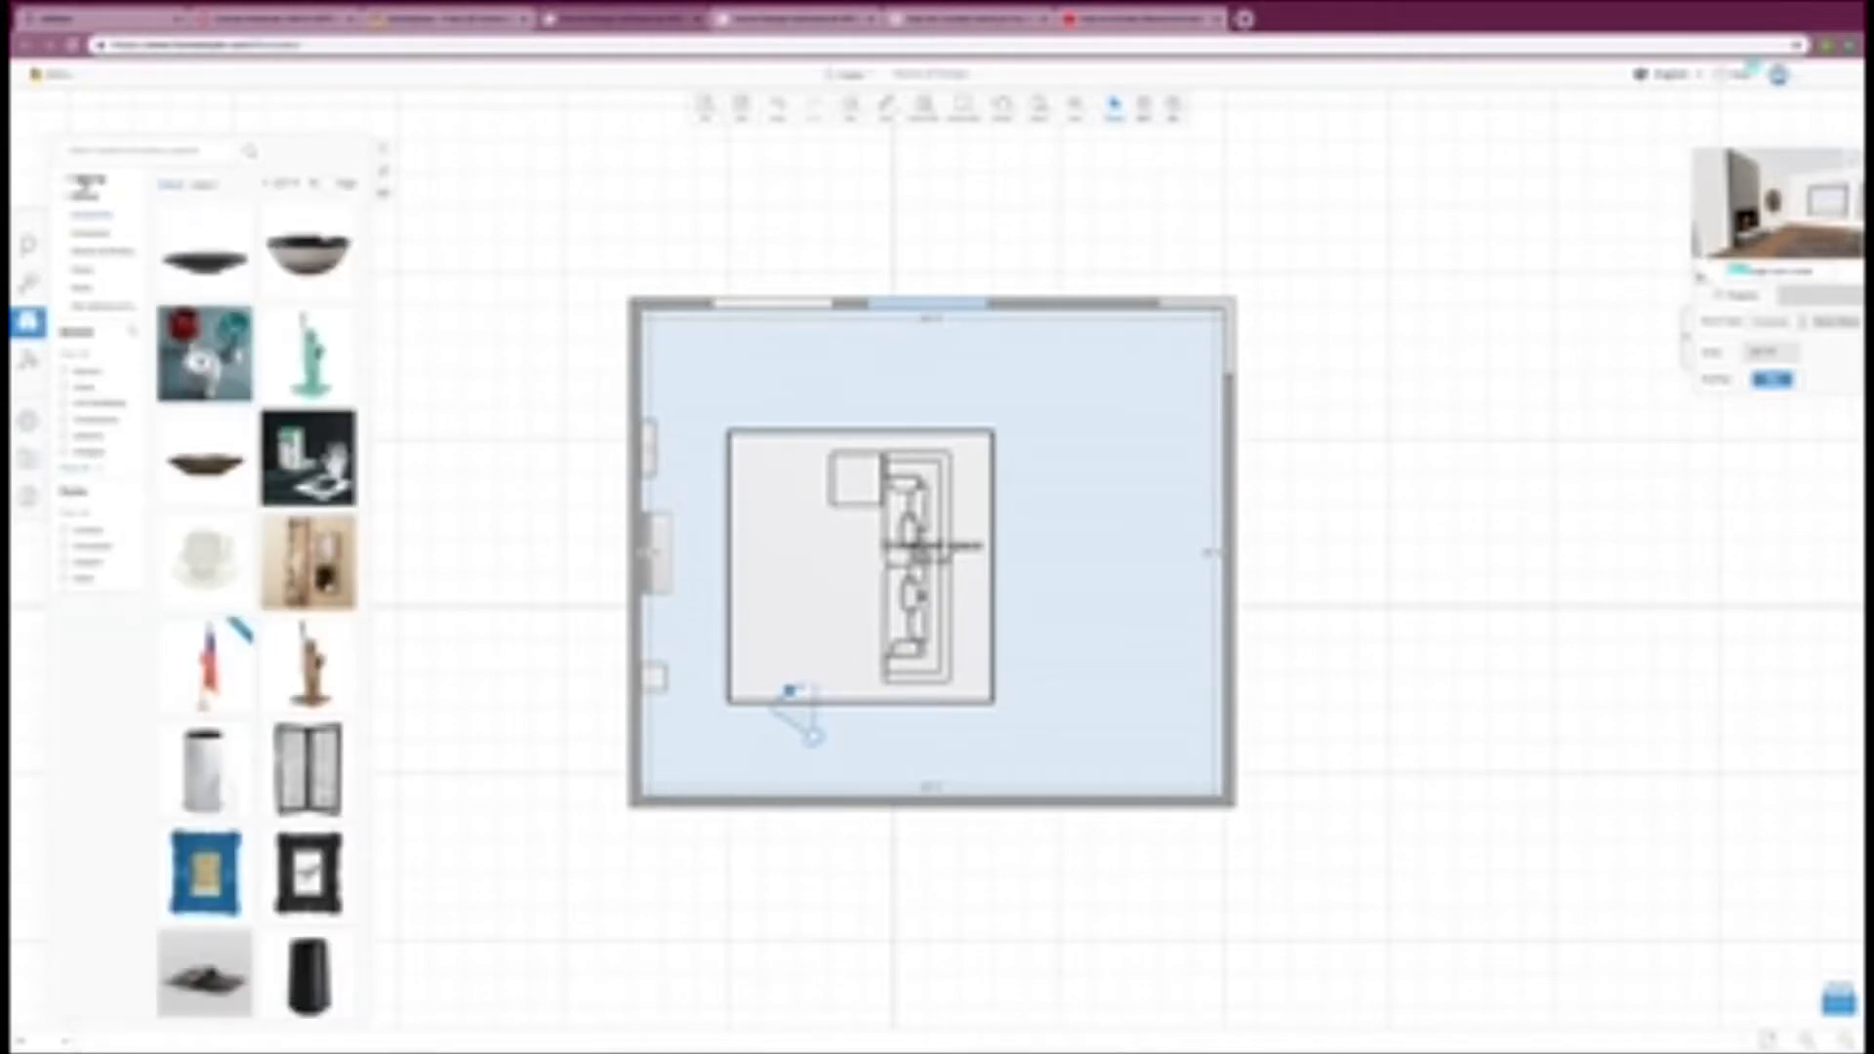
pyautogui.click(84, 184)
pyautogui.click(110, 900)
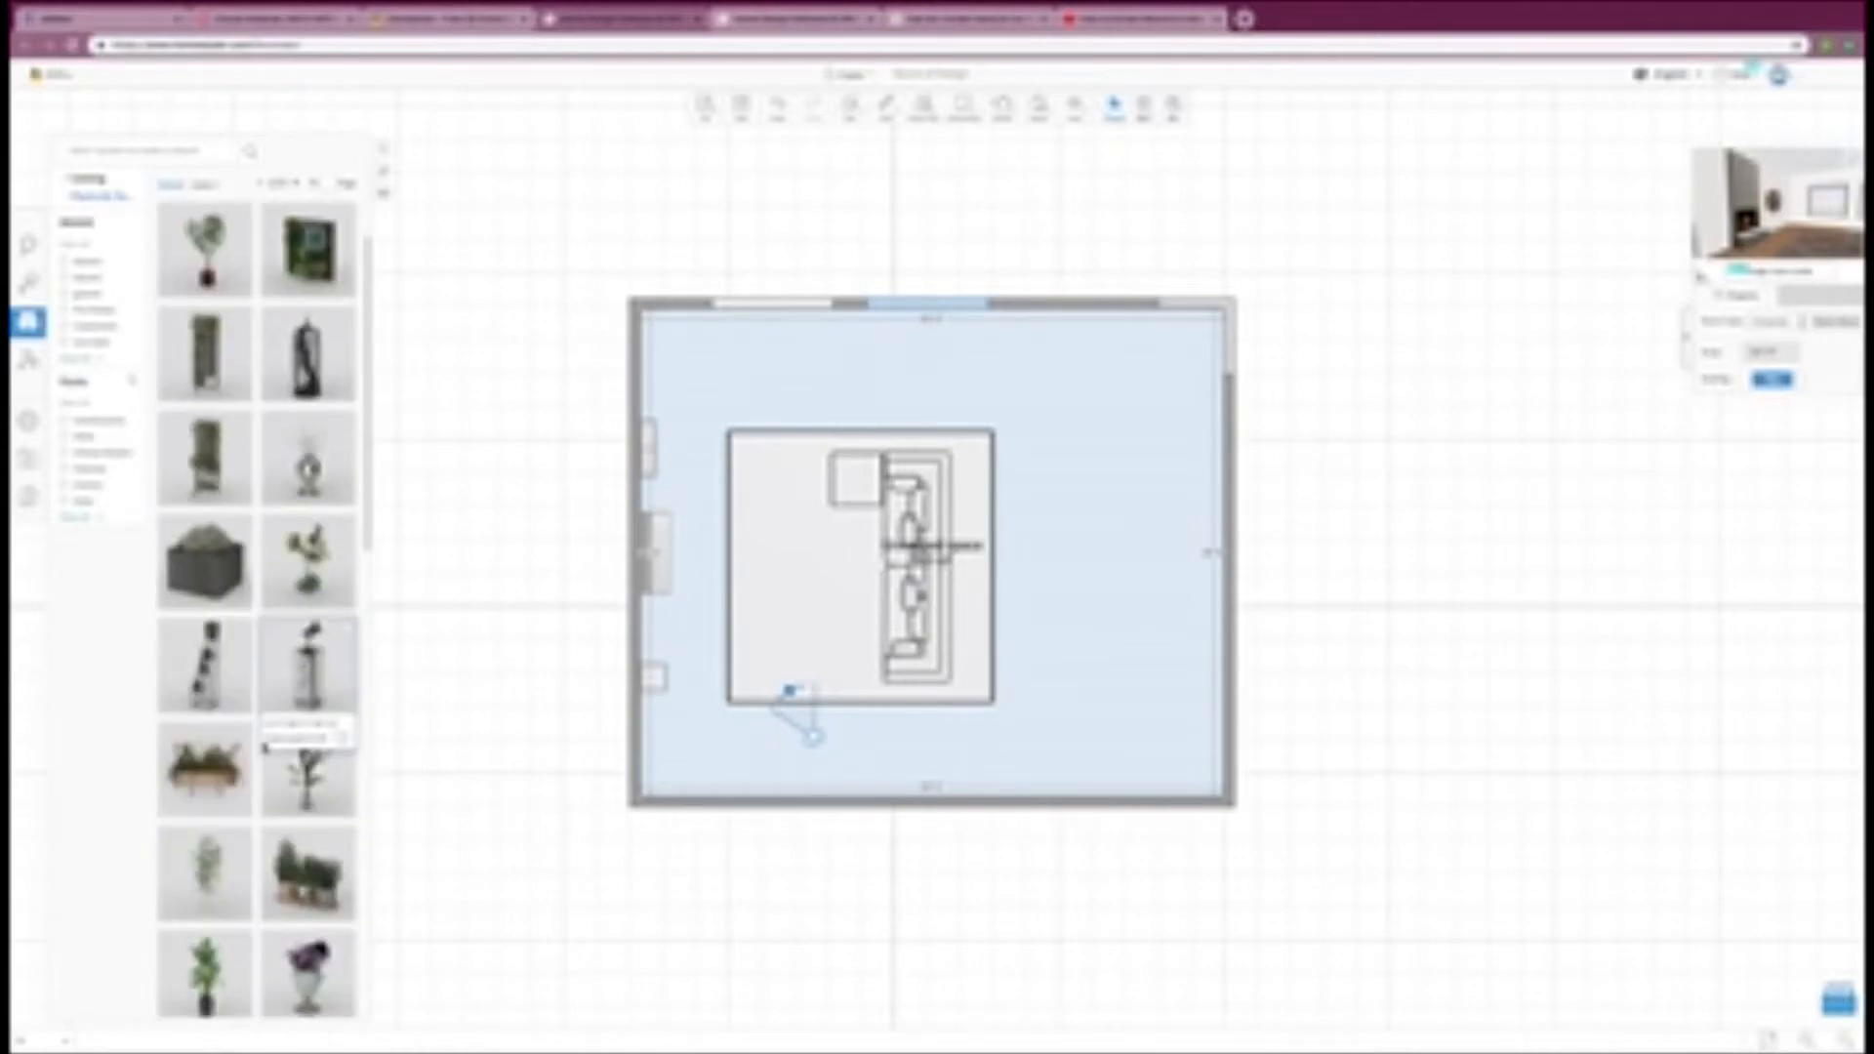
pyautogui.scroll(-1, 266, 749)
pyautogui.click(314, 861)
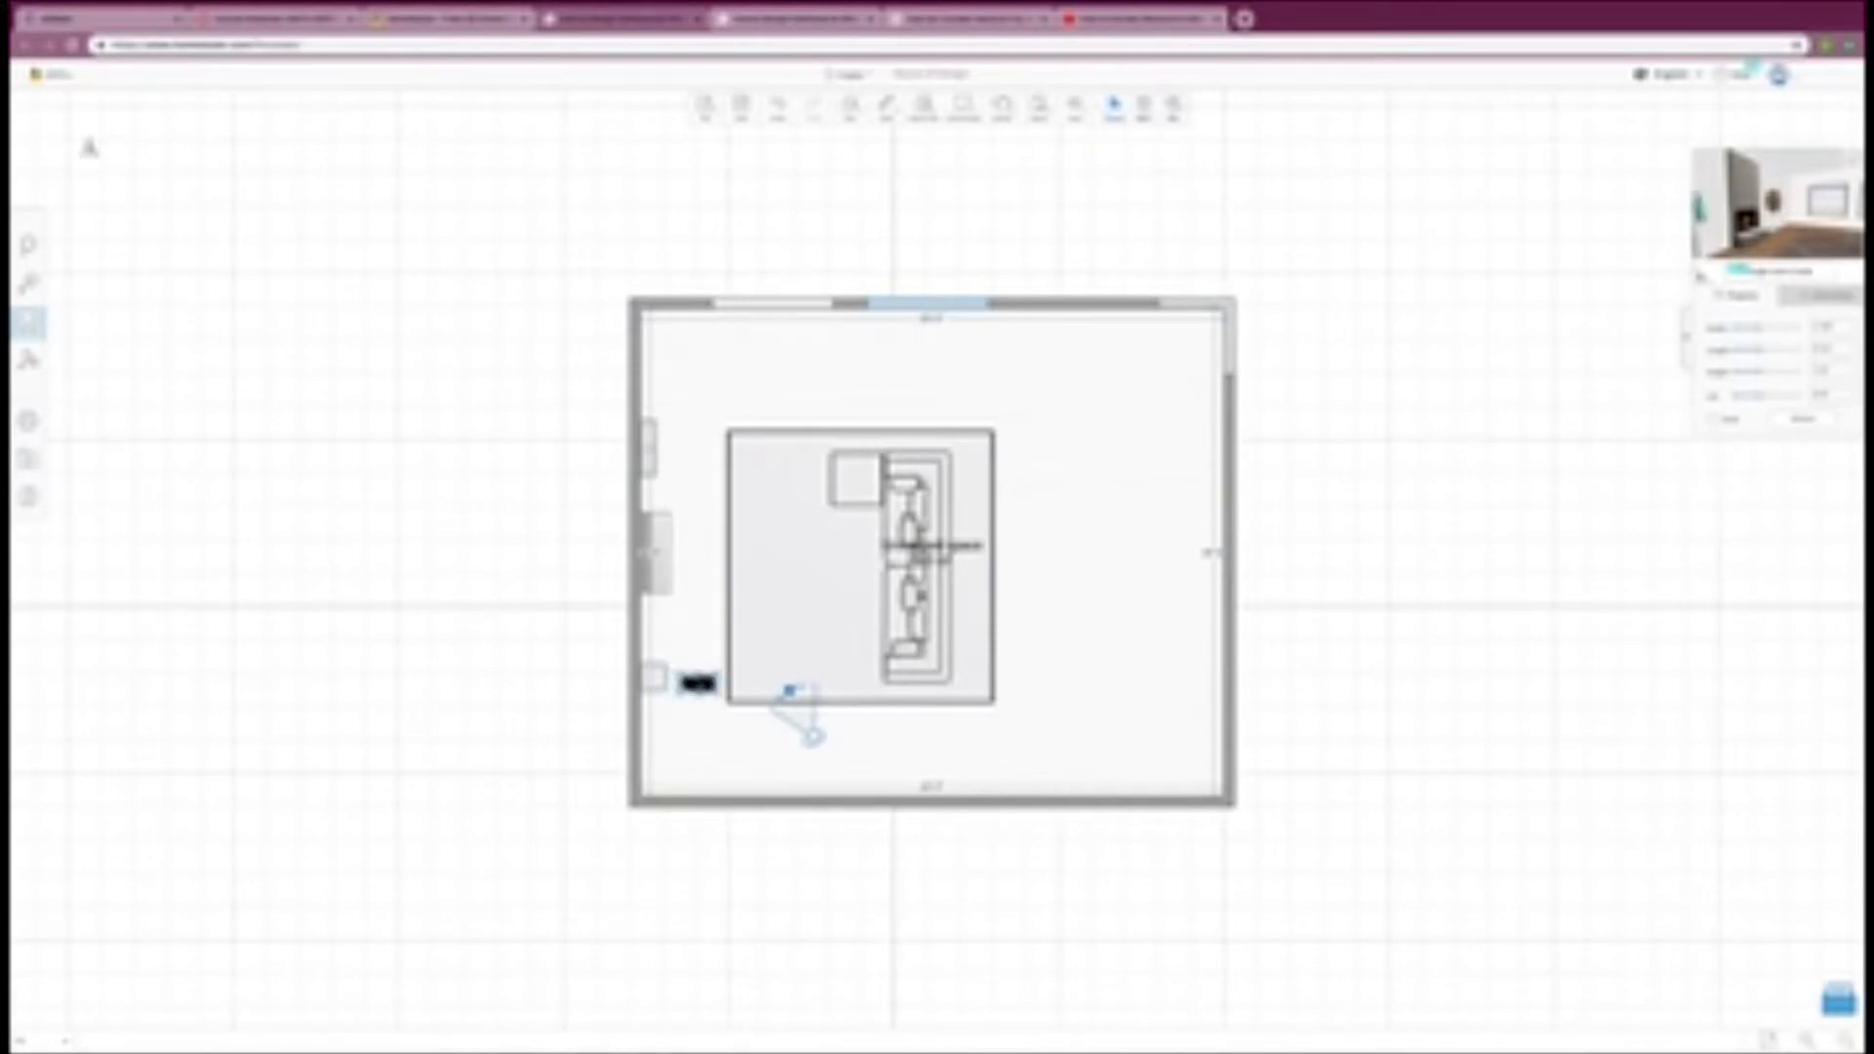
pyautogui.click(698, 686)
pyautogui.moveTo(698, 732); pyautogui.dragTo(743, 683)
pyautogui.click(672, 740)
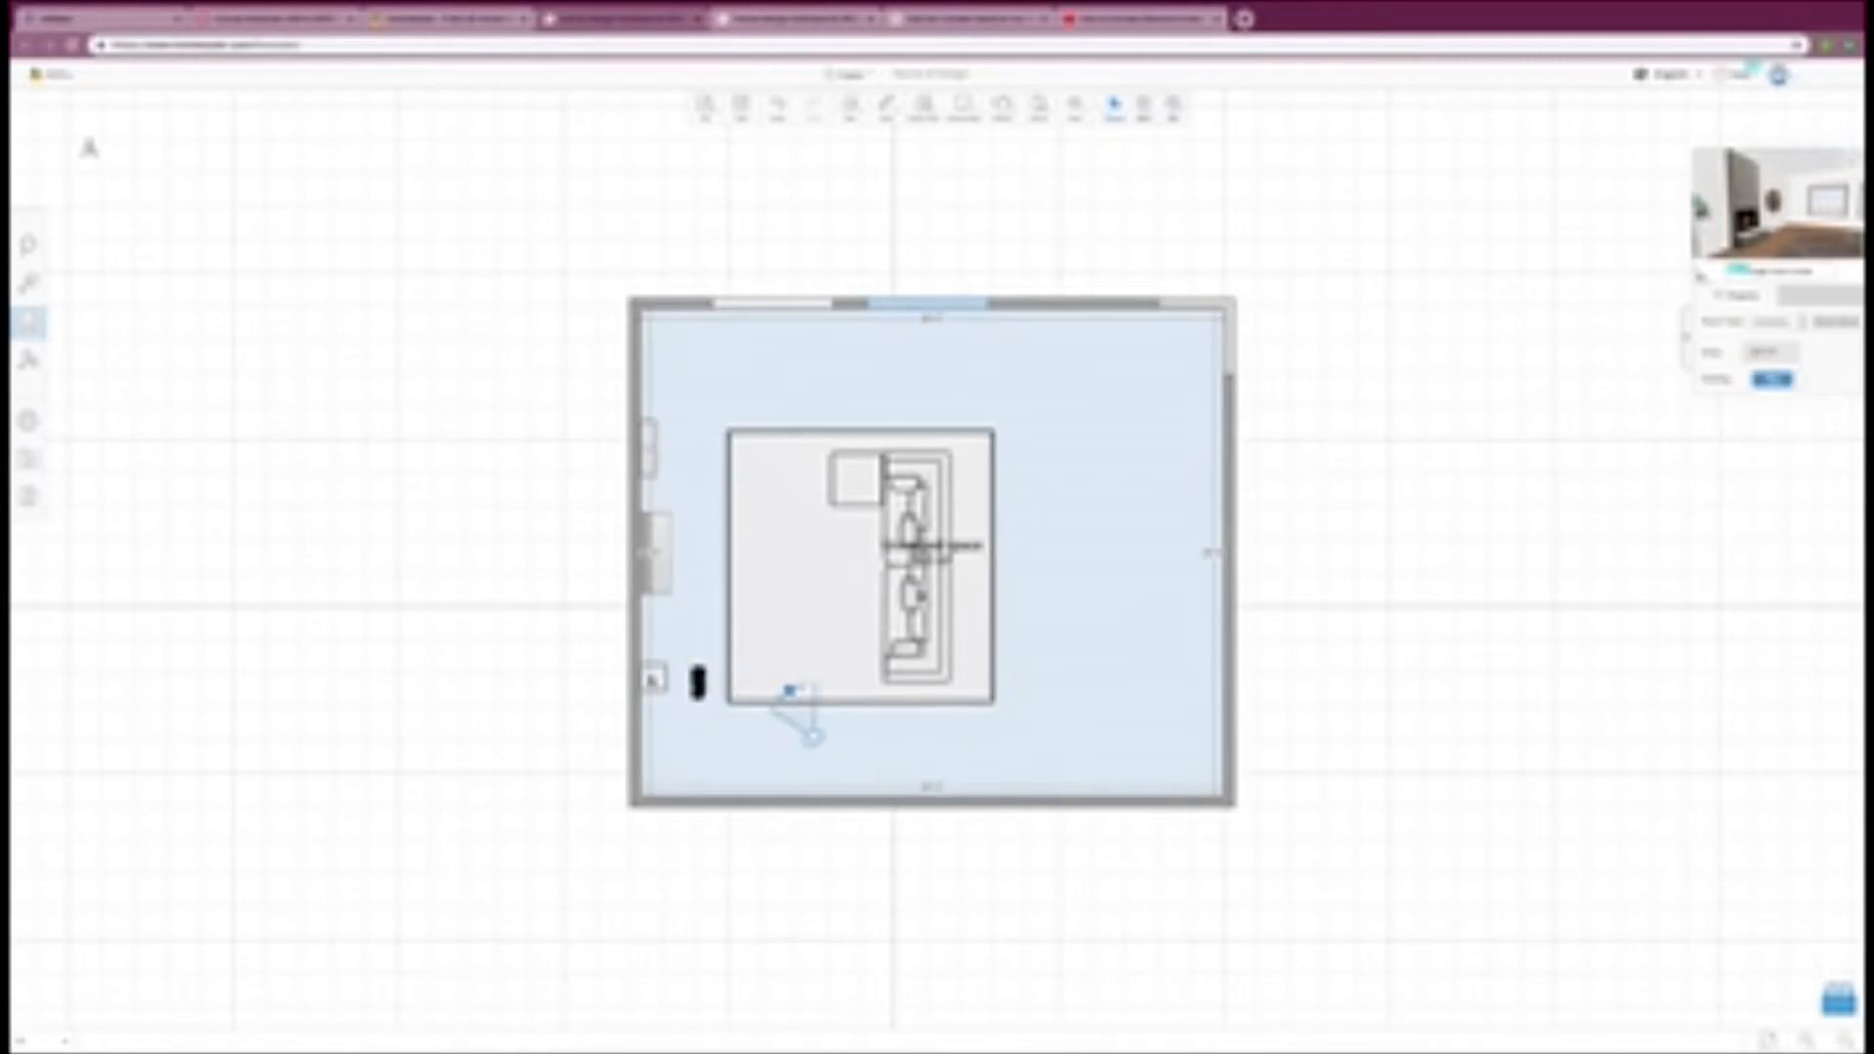
# Step: Stretch the tall shelf unit along the wall at both ends so it is several times wider
pyautogui.click(655, 680)
pyautogui.moveTo(656, 661); pyautogui.dragTo(656, 626)
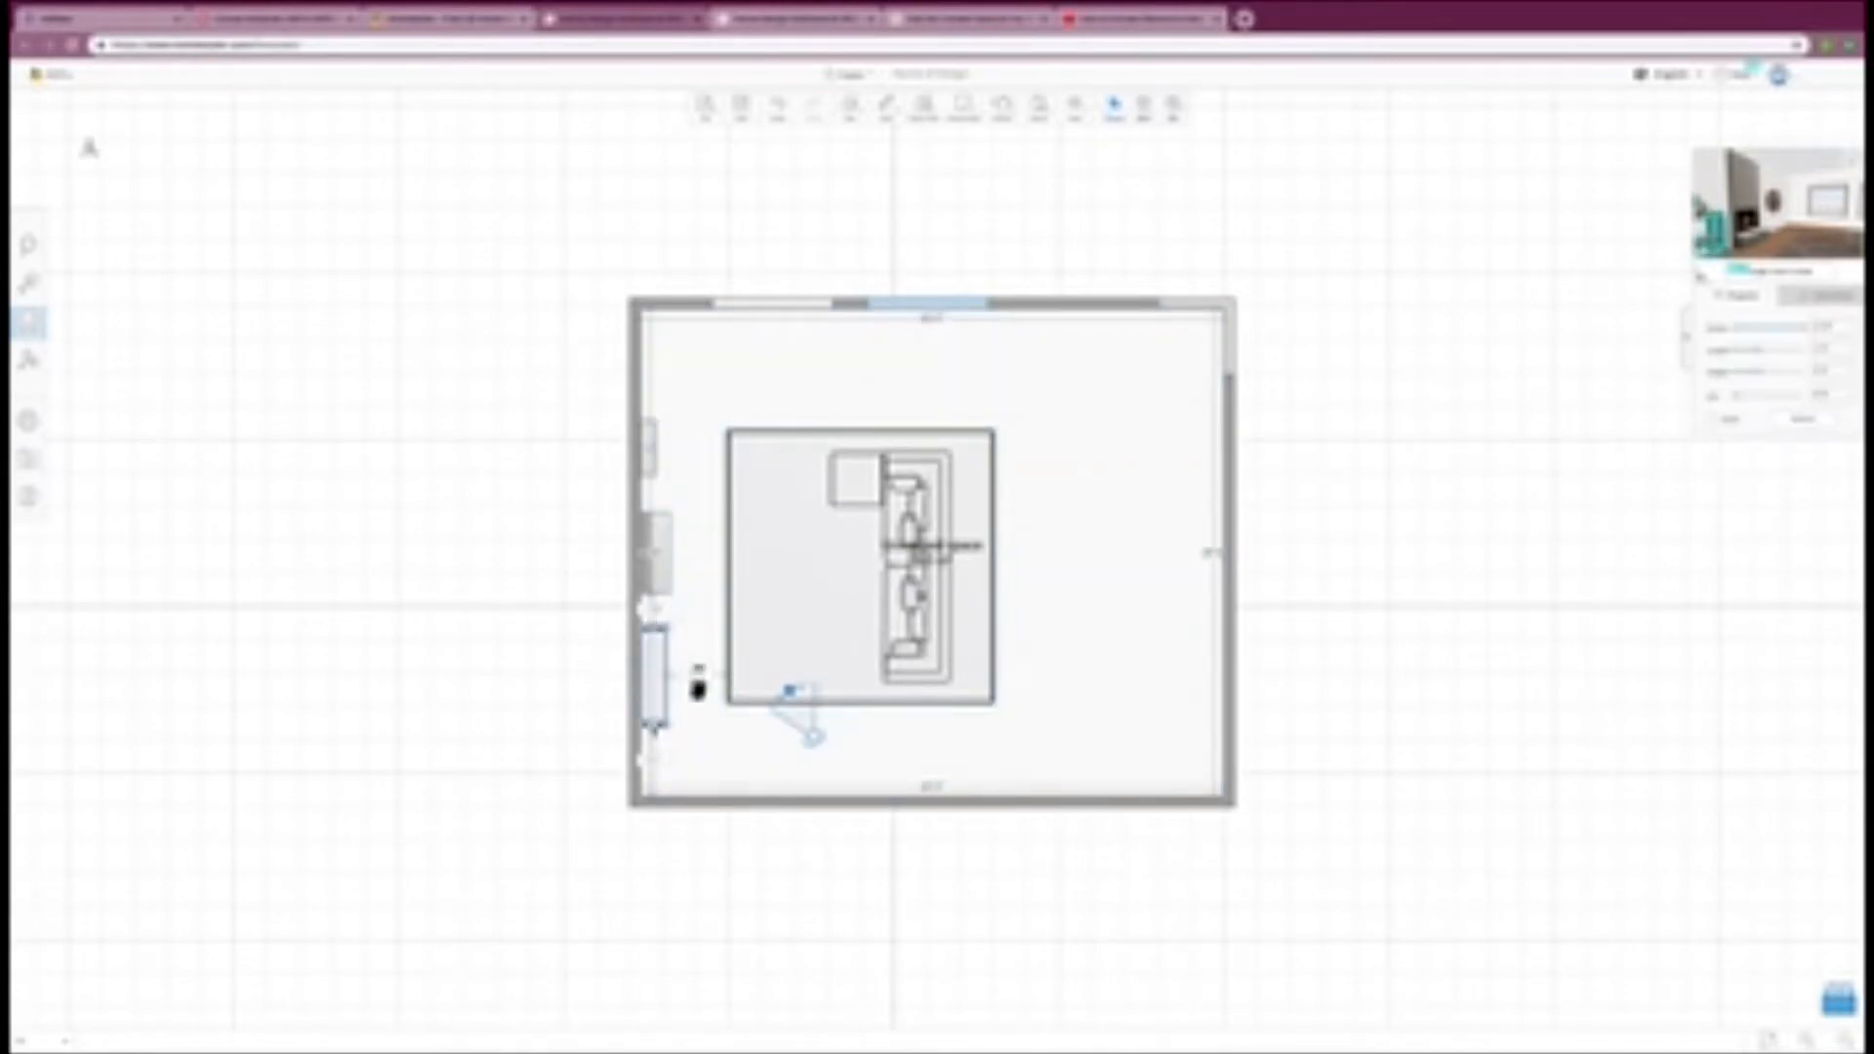
pyautogui.click(699, 732)
# Step: Move the potted plant onto the wide shelf unit, duplicate it alongside on the same shelf, and check the arrangement in 3D
pyautogui.moveTo(676, 679); pyautogui.dragTo(610, 637)
pyautogui.click(657, 664)
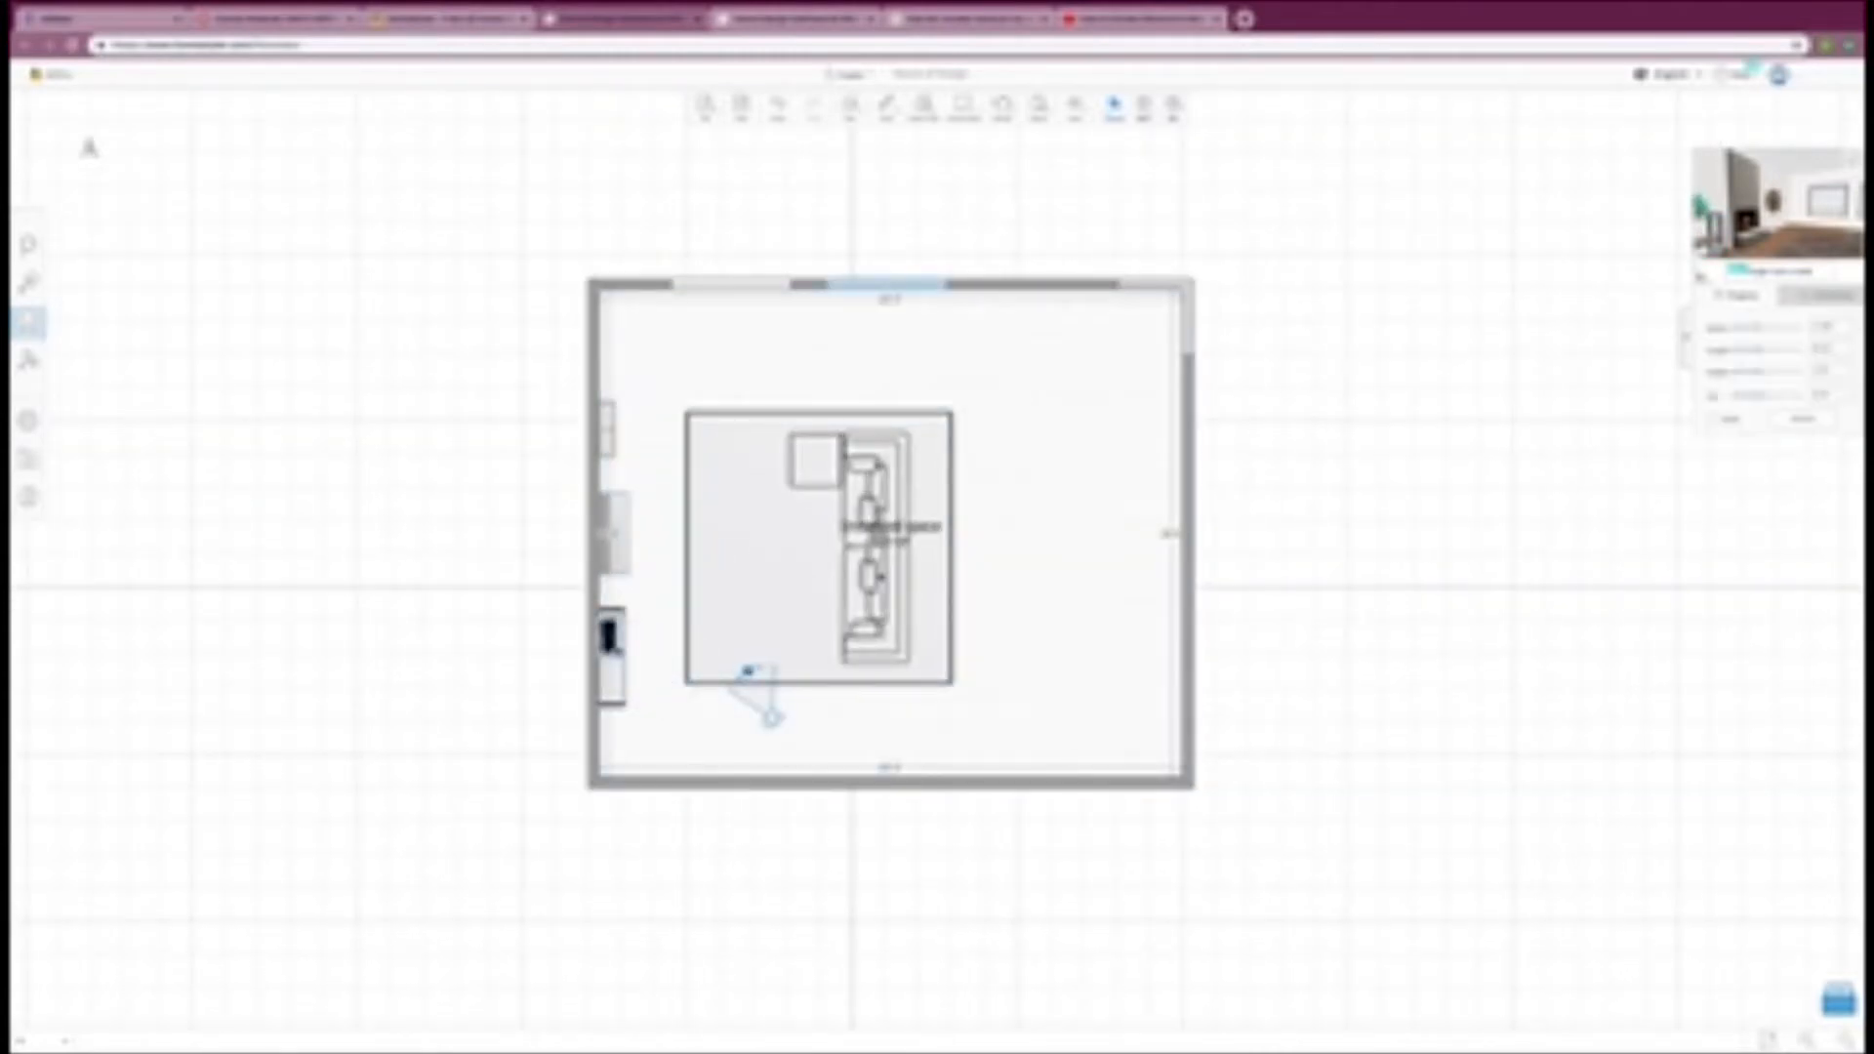
pyautogui.rightClick(610, 637)
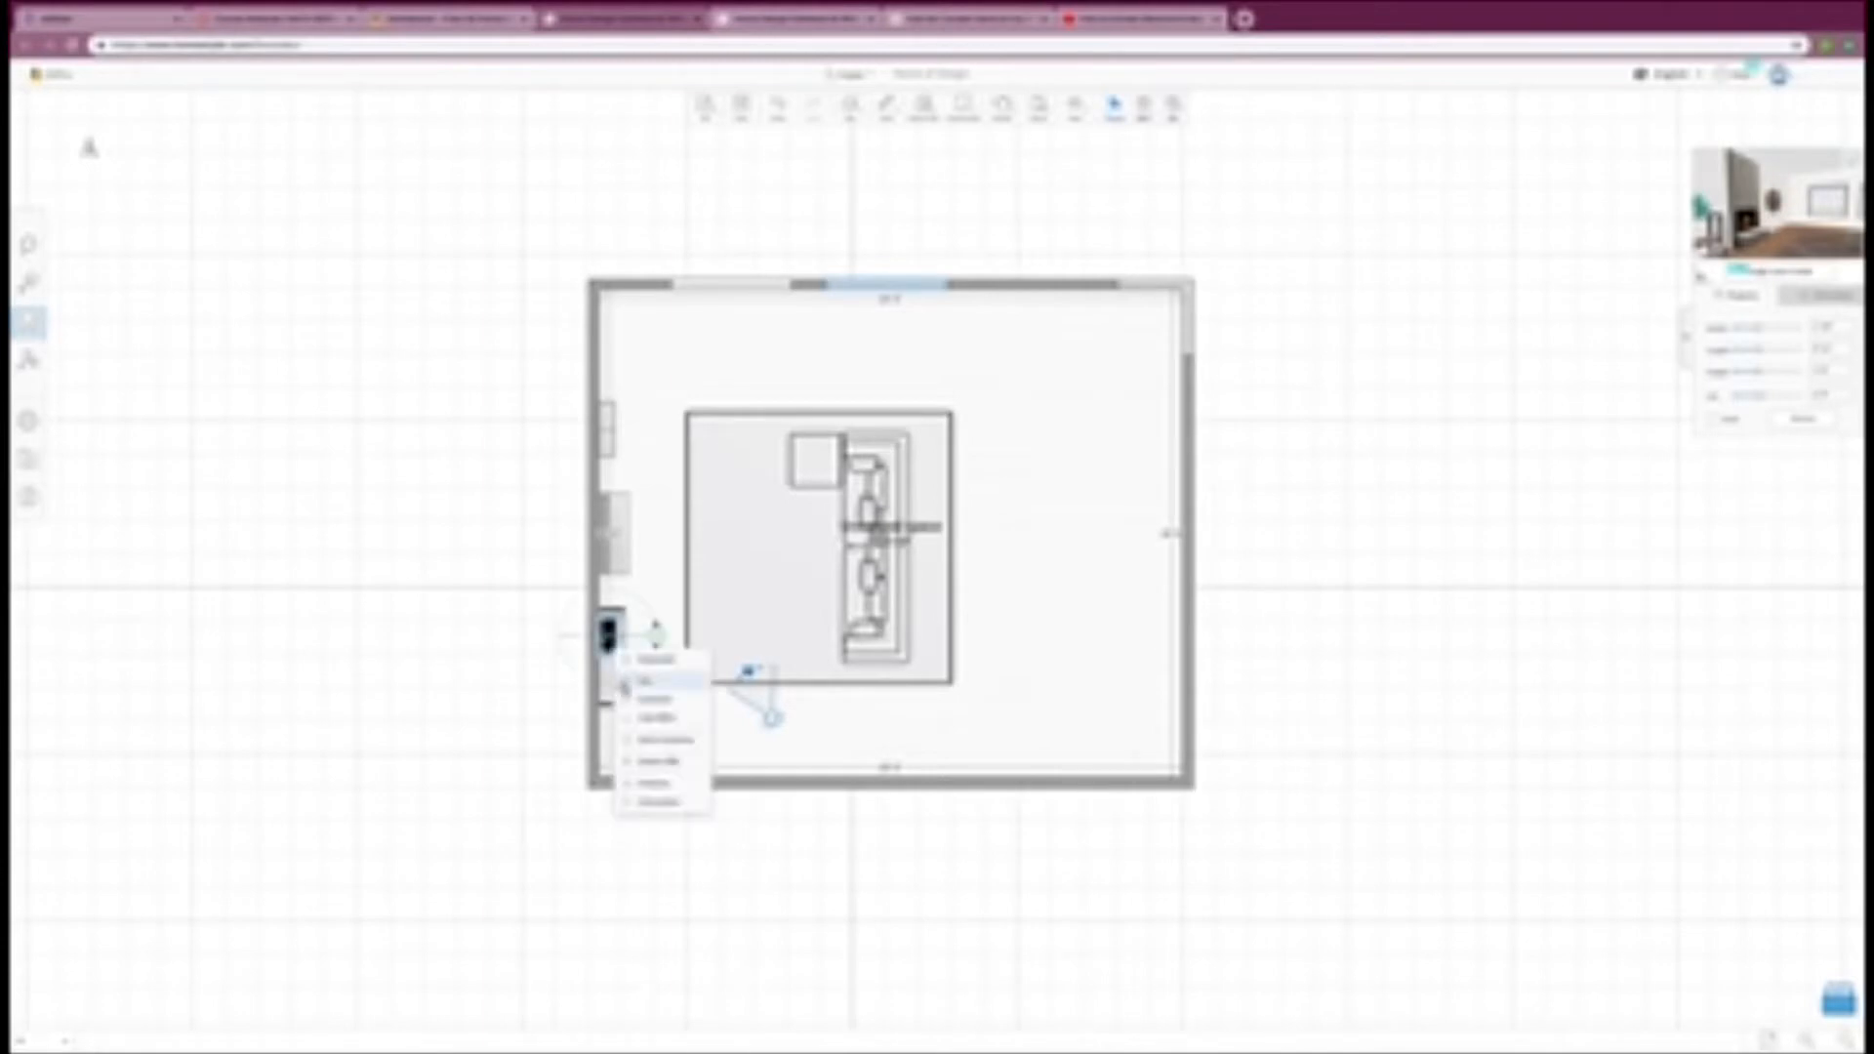
pyautogui.click(649, 705)
pyautogui.moveTo(611, 690); pyautogui.dragTo(610, 682)
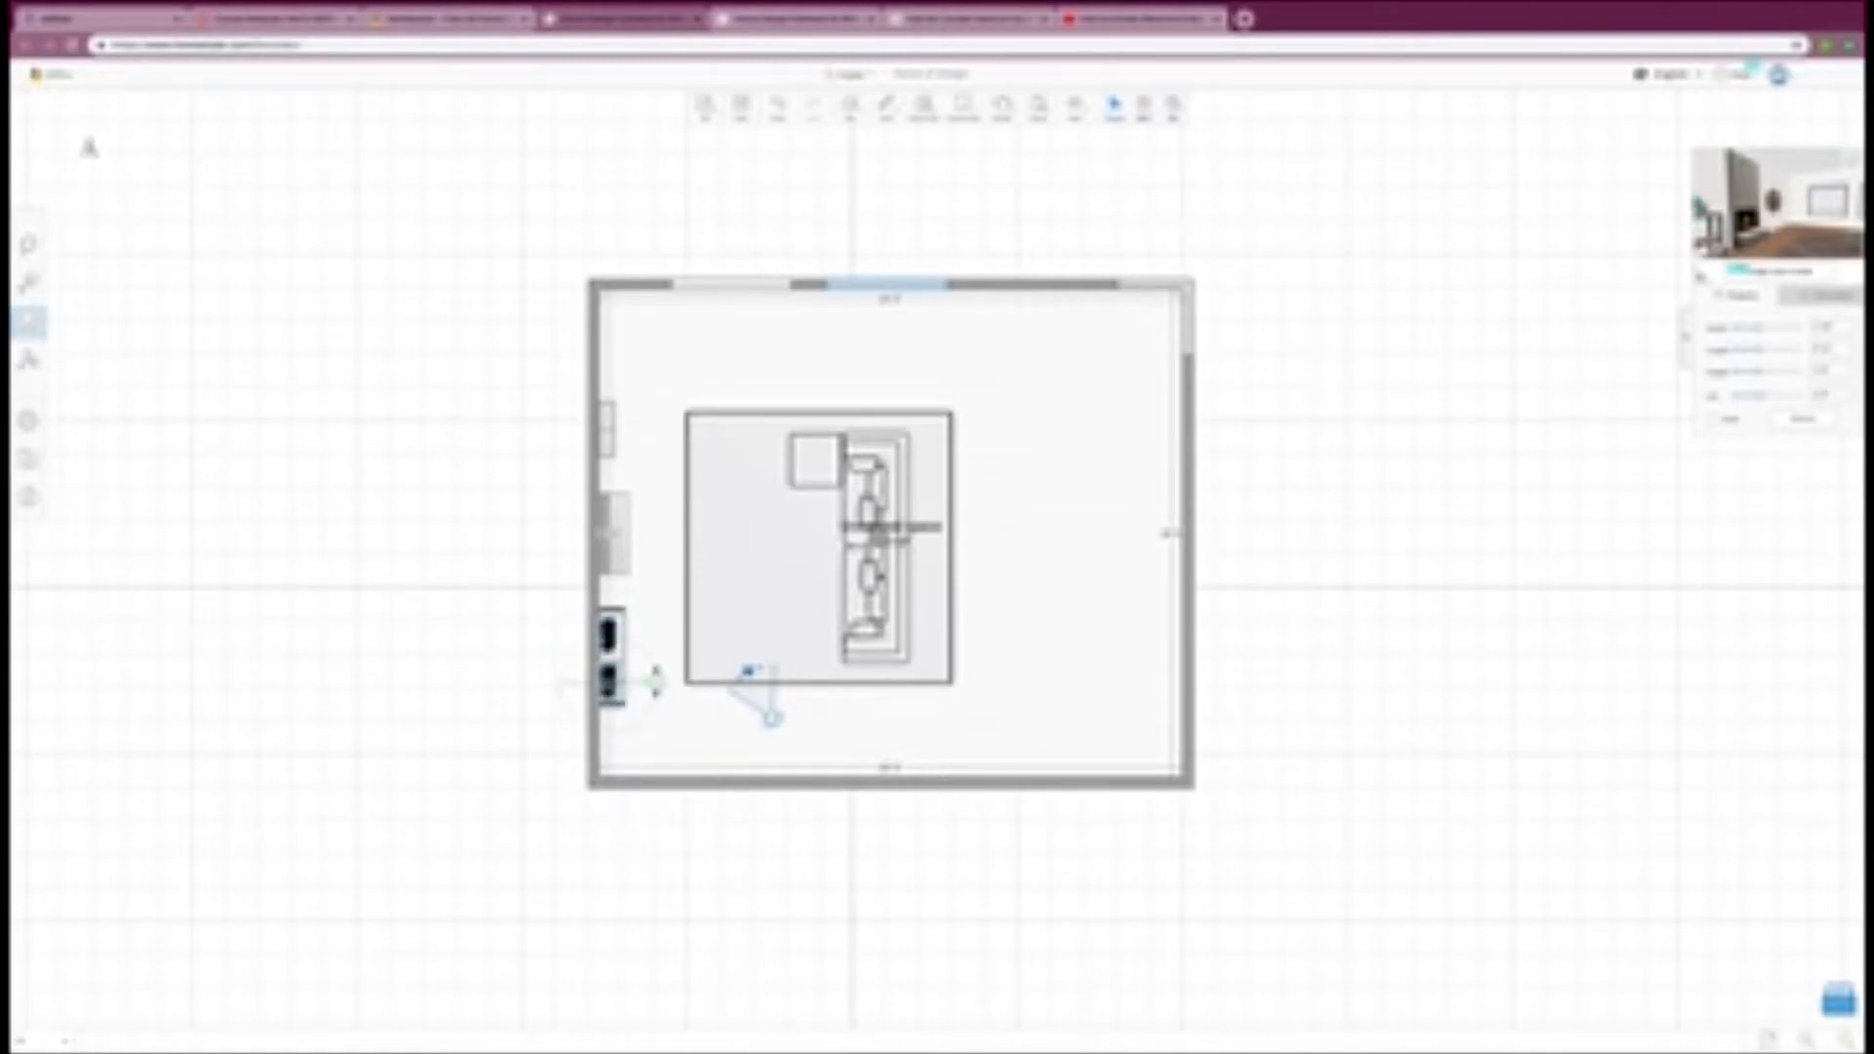
pyautogui.click(419, 748)
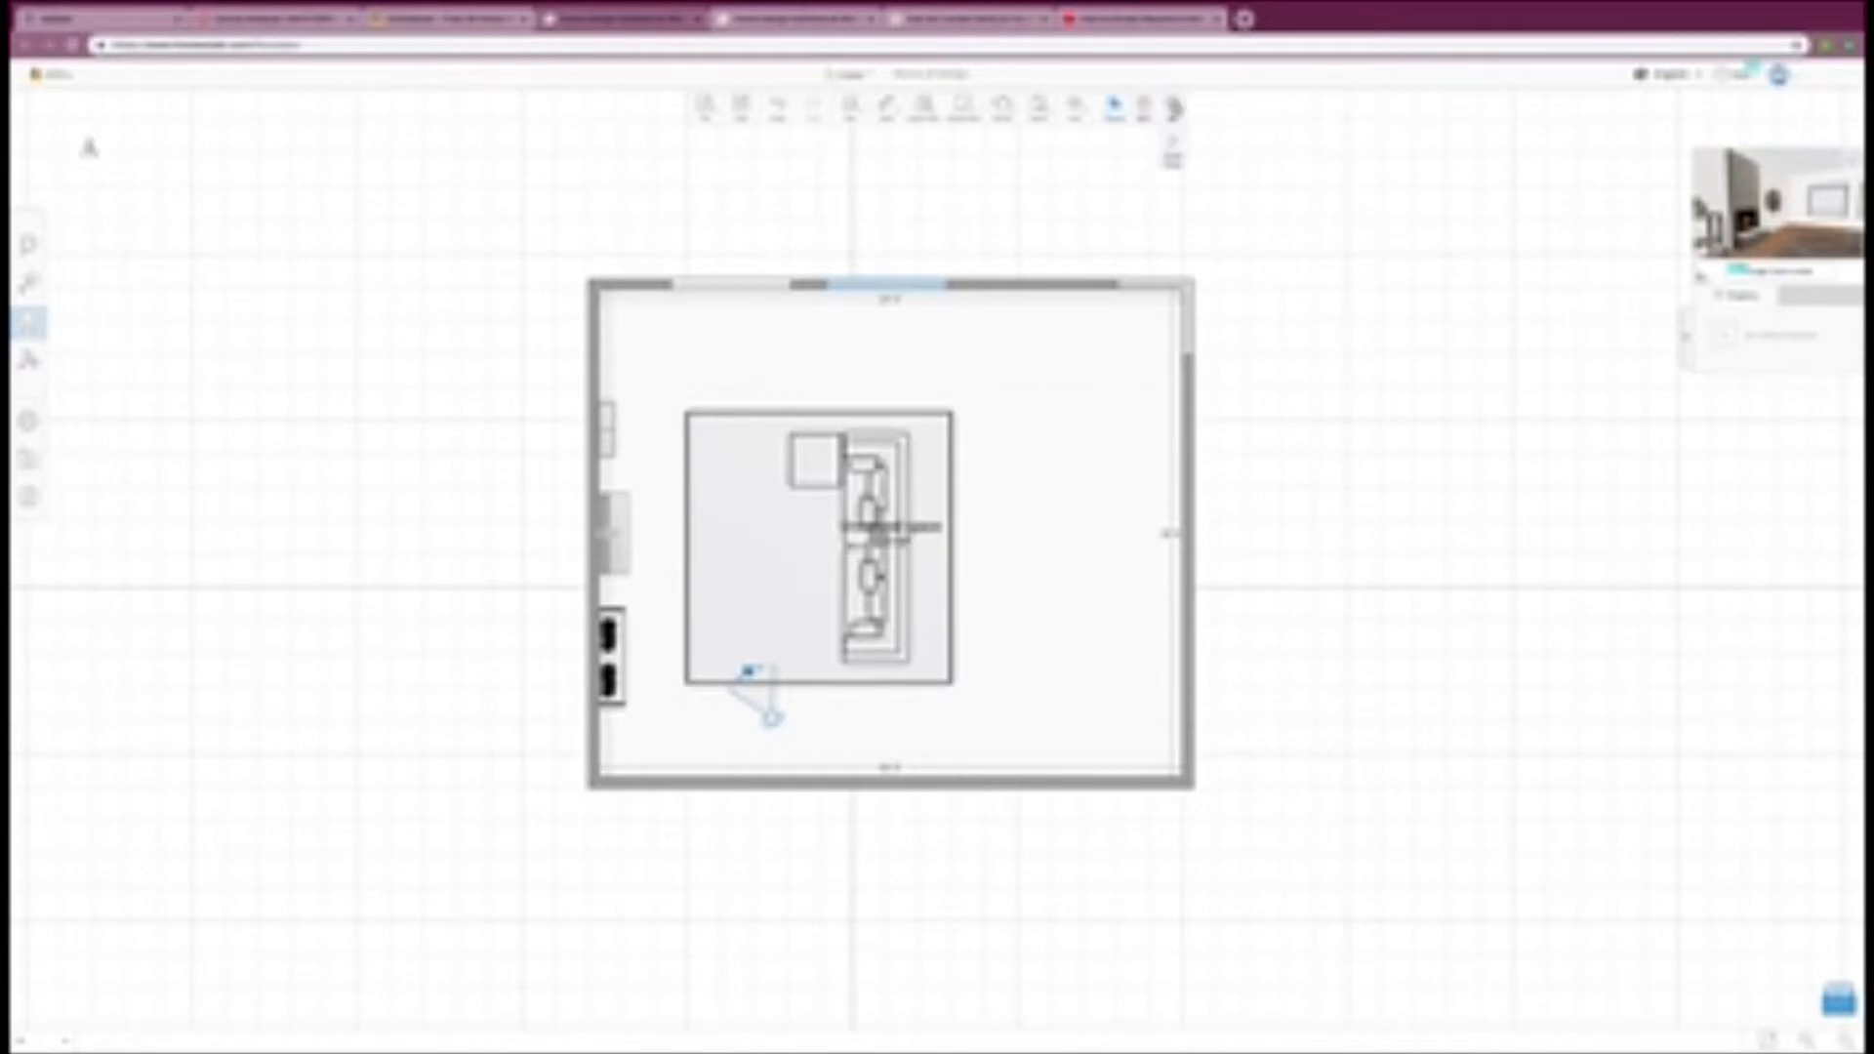
pyautogui.click(1172, 135)
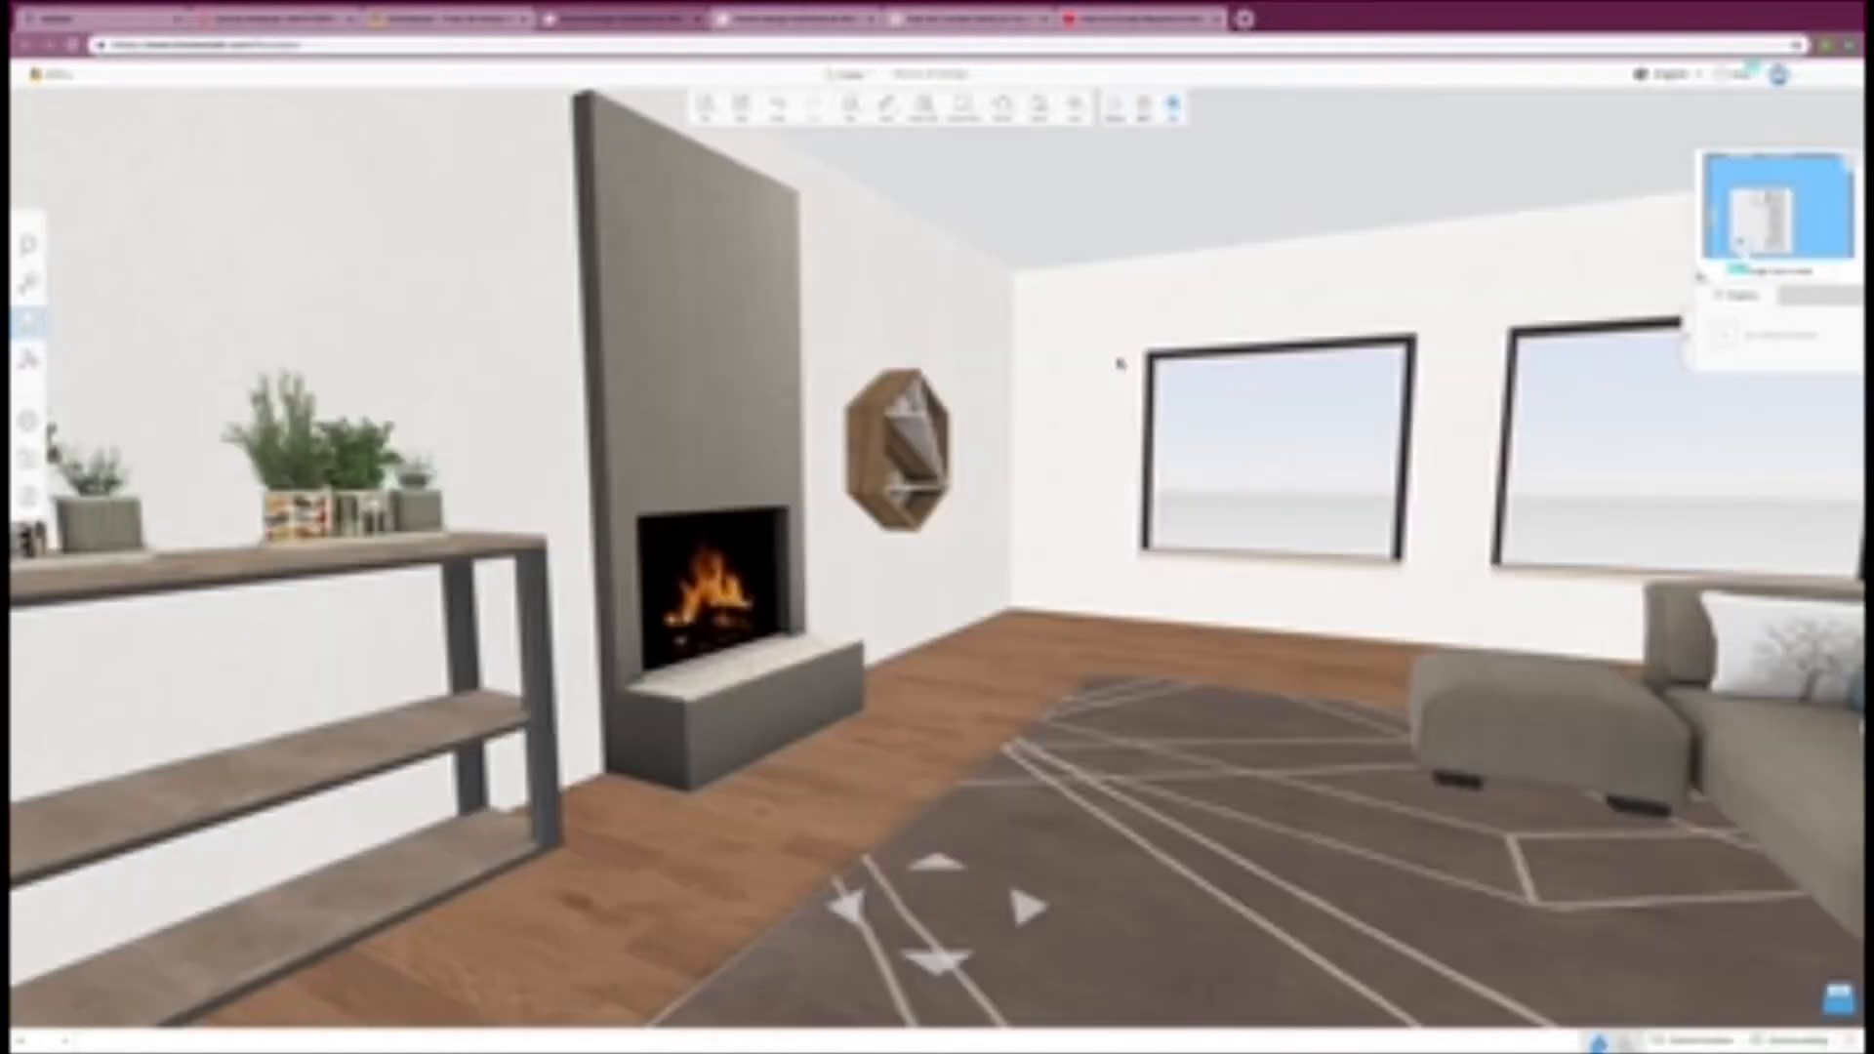
pyautogui.moveTo(605, 637); pyautogui.dragTo(695, 678)
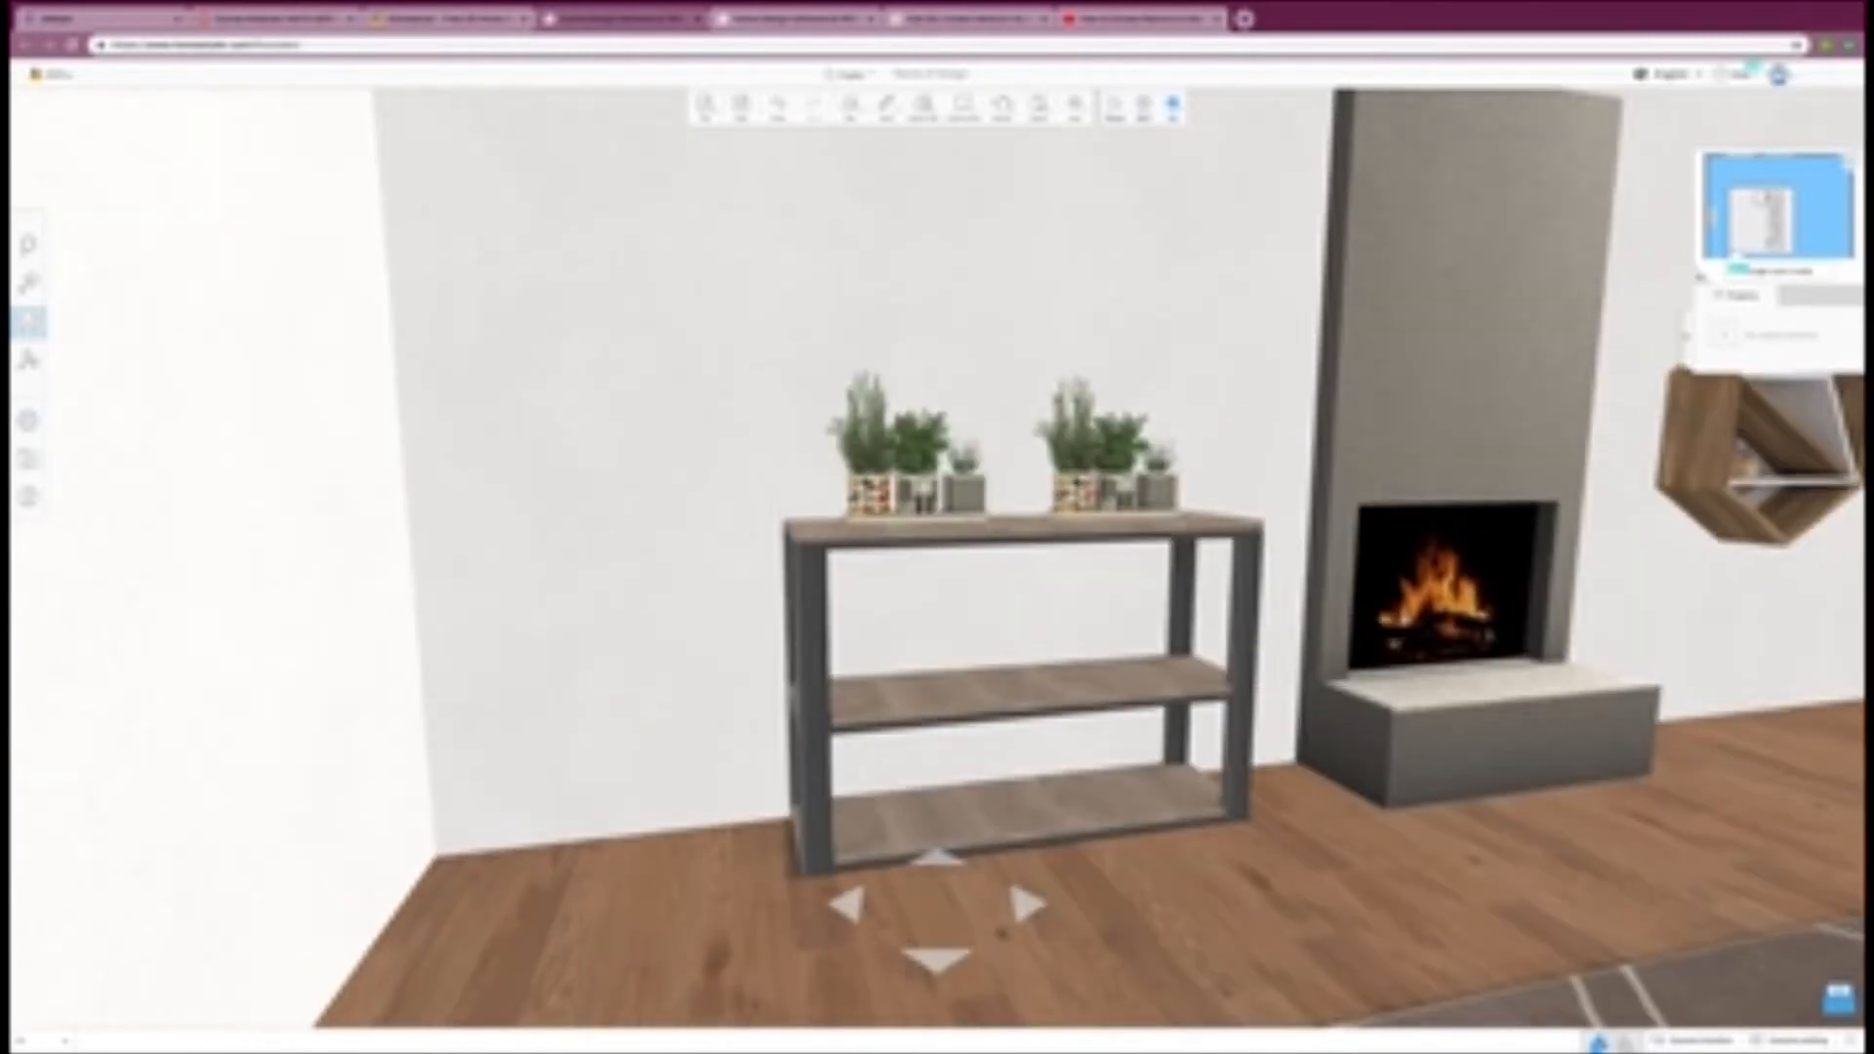
pyautogui.moveTo(1474, 636); pyautogui.dragTo(910, 623)
pyautogui.moveTo(1188, 539); pyautogui.dragTo(1364, 626)
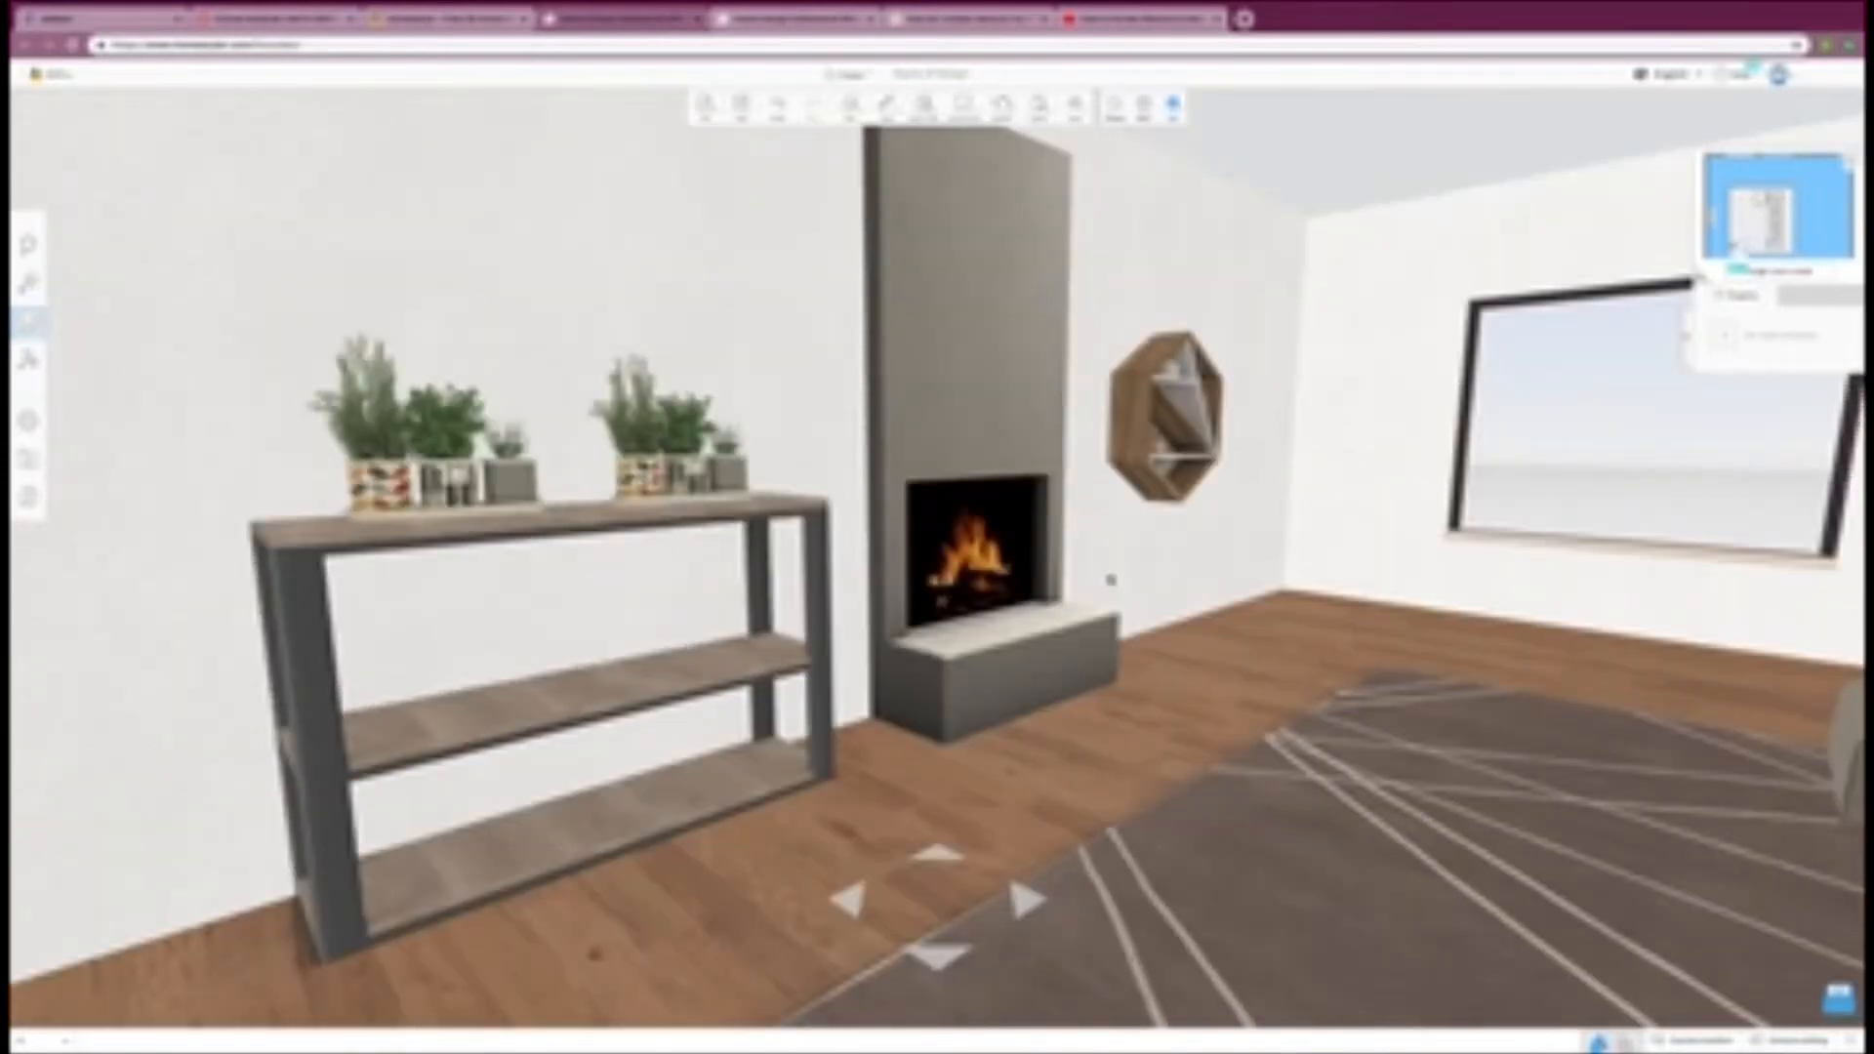
# Step: Choose the navy blue geometric-line wallpaper from the catalog's wallpaper category and apply it to the room's walls in 3D
pyautogui.click(1113, 105)
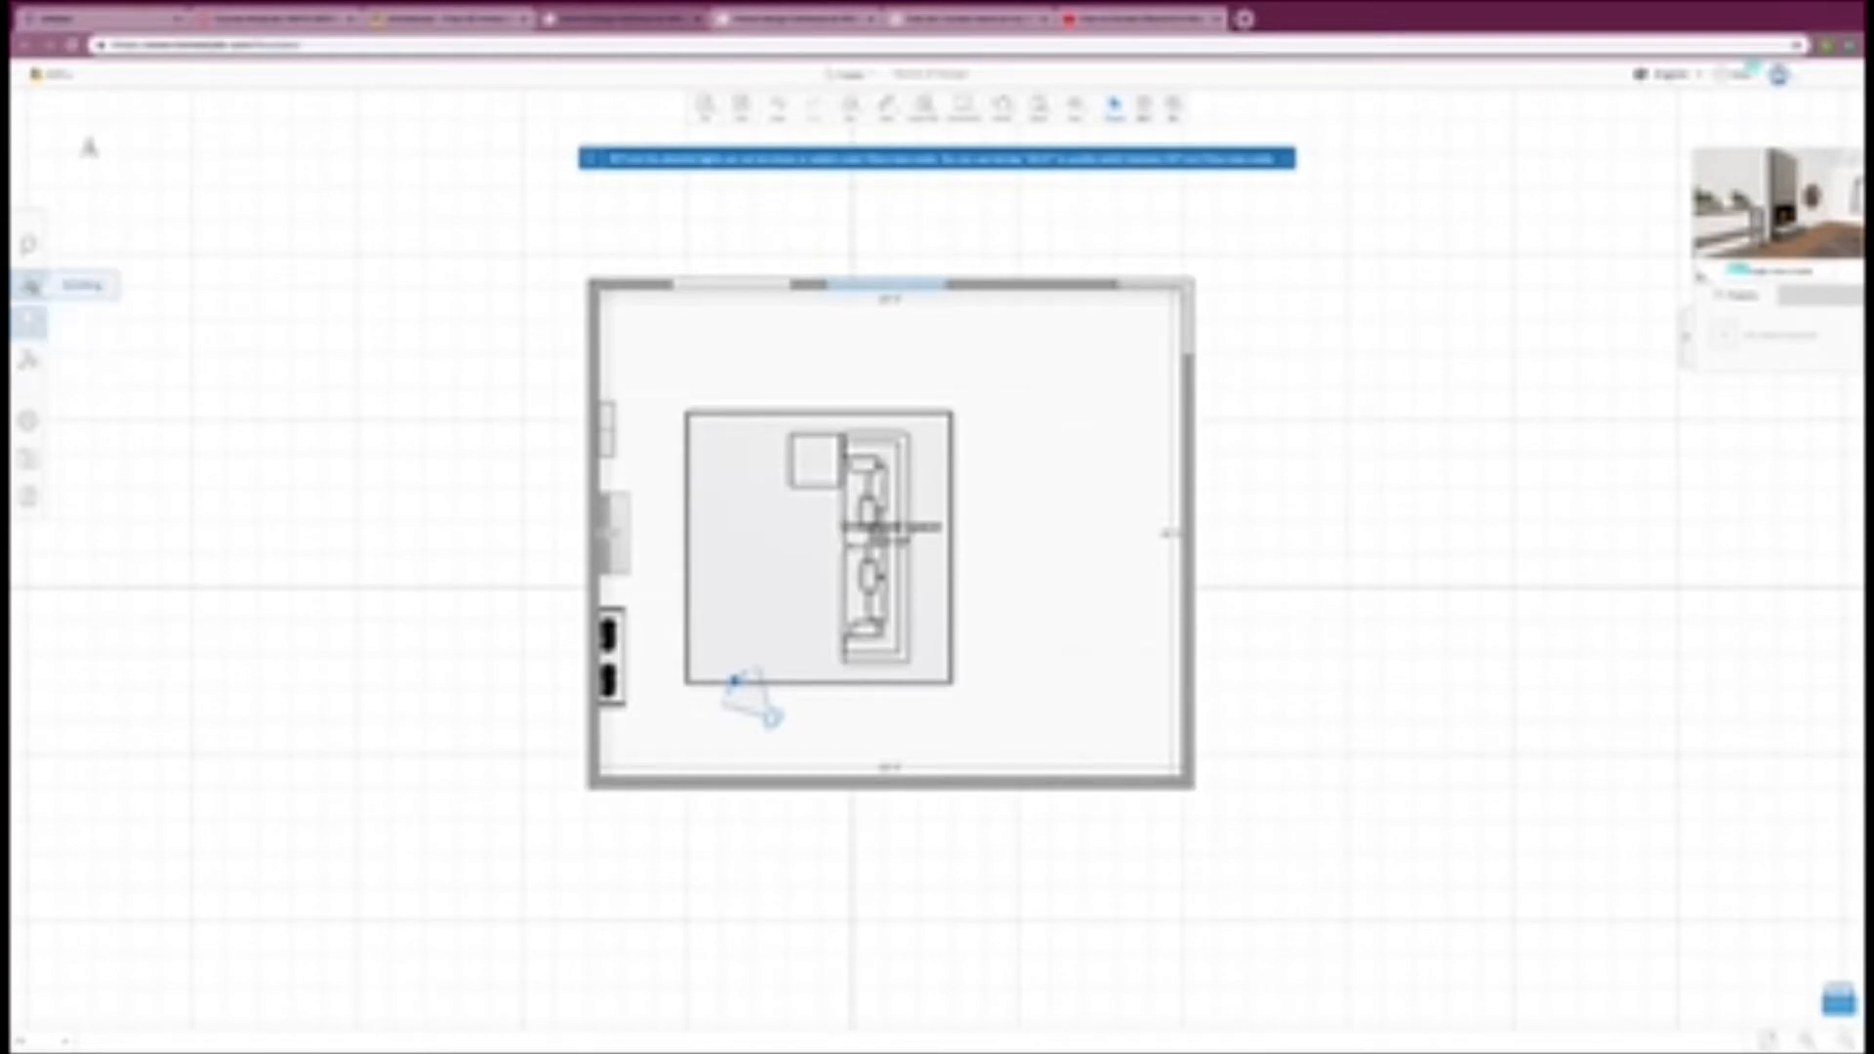
pyautogui.click(31, 285)
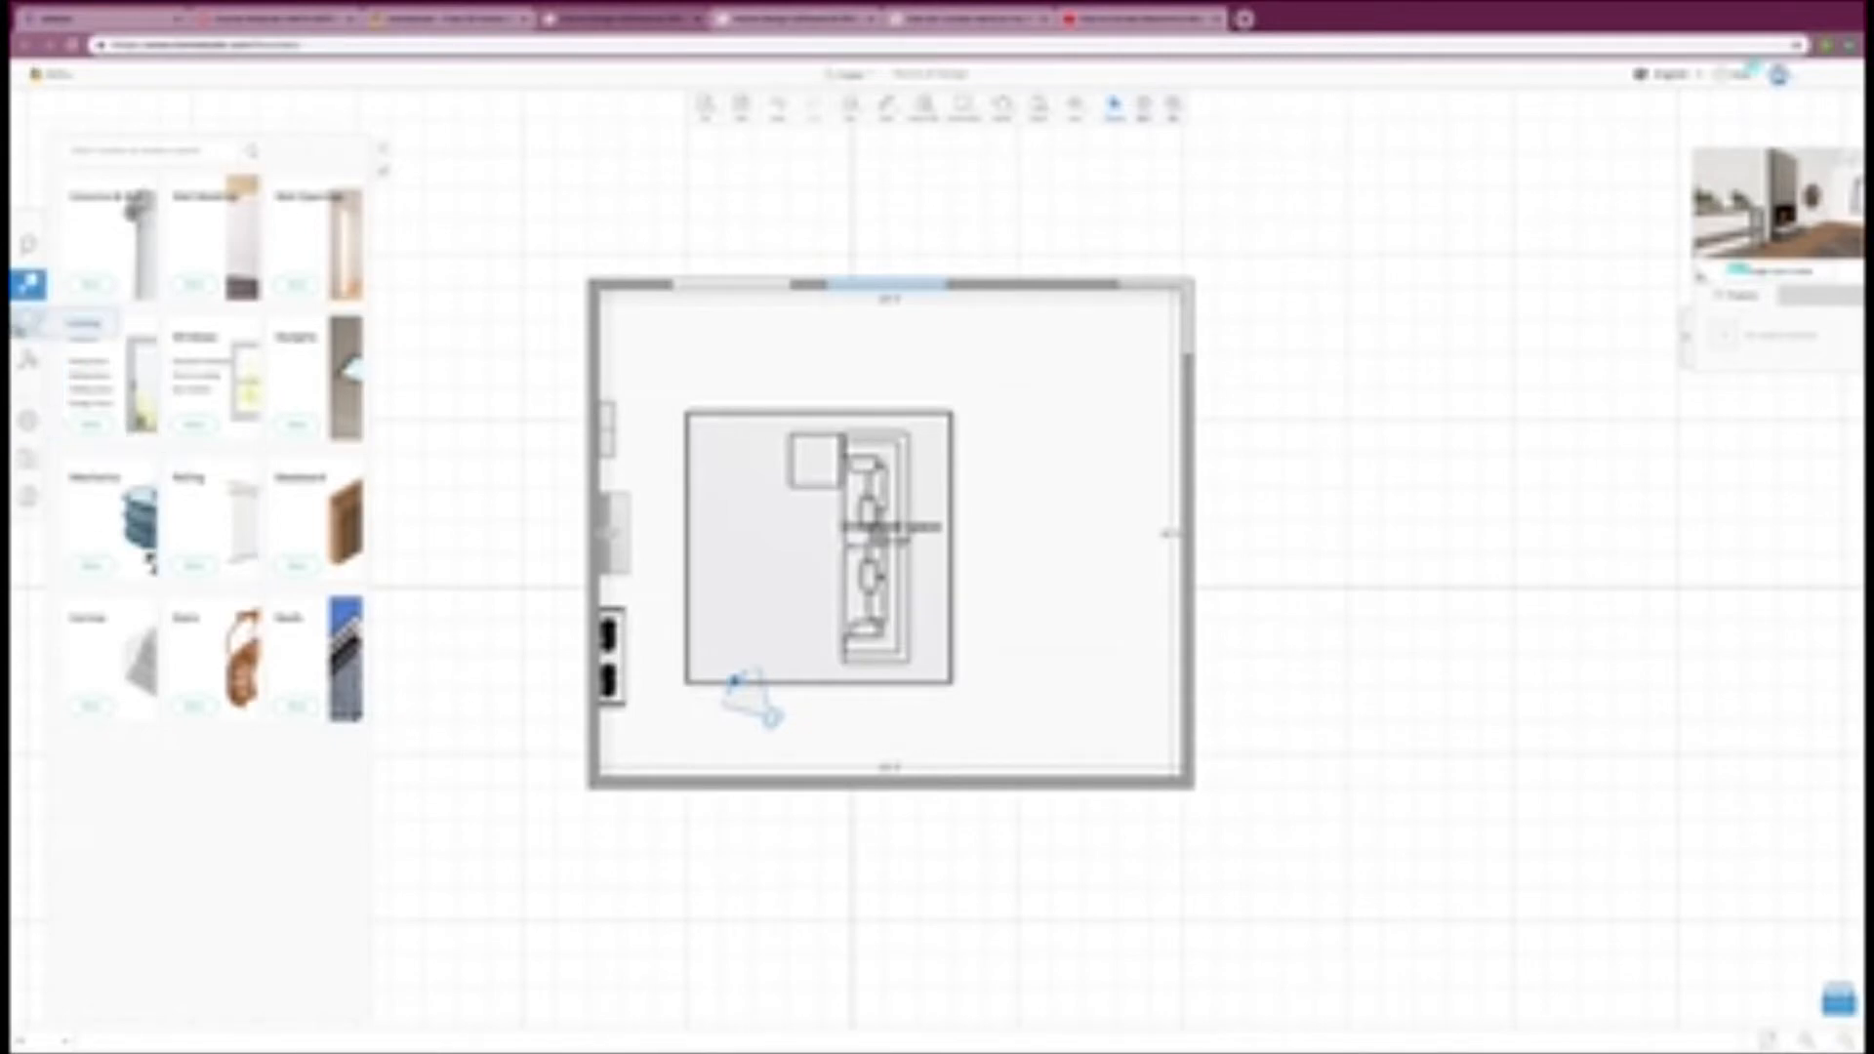
pyautogui.click(30, 362)
pyautogui.click(29, 362)
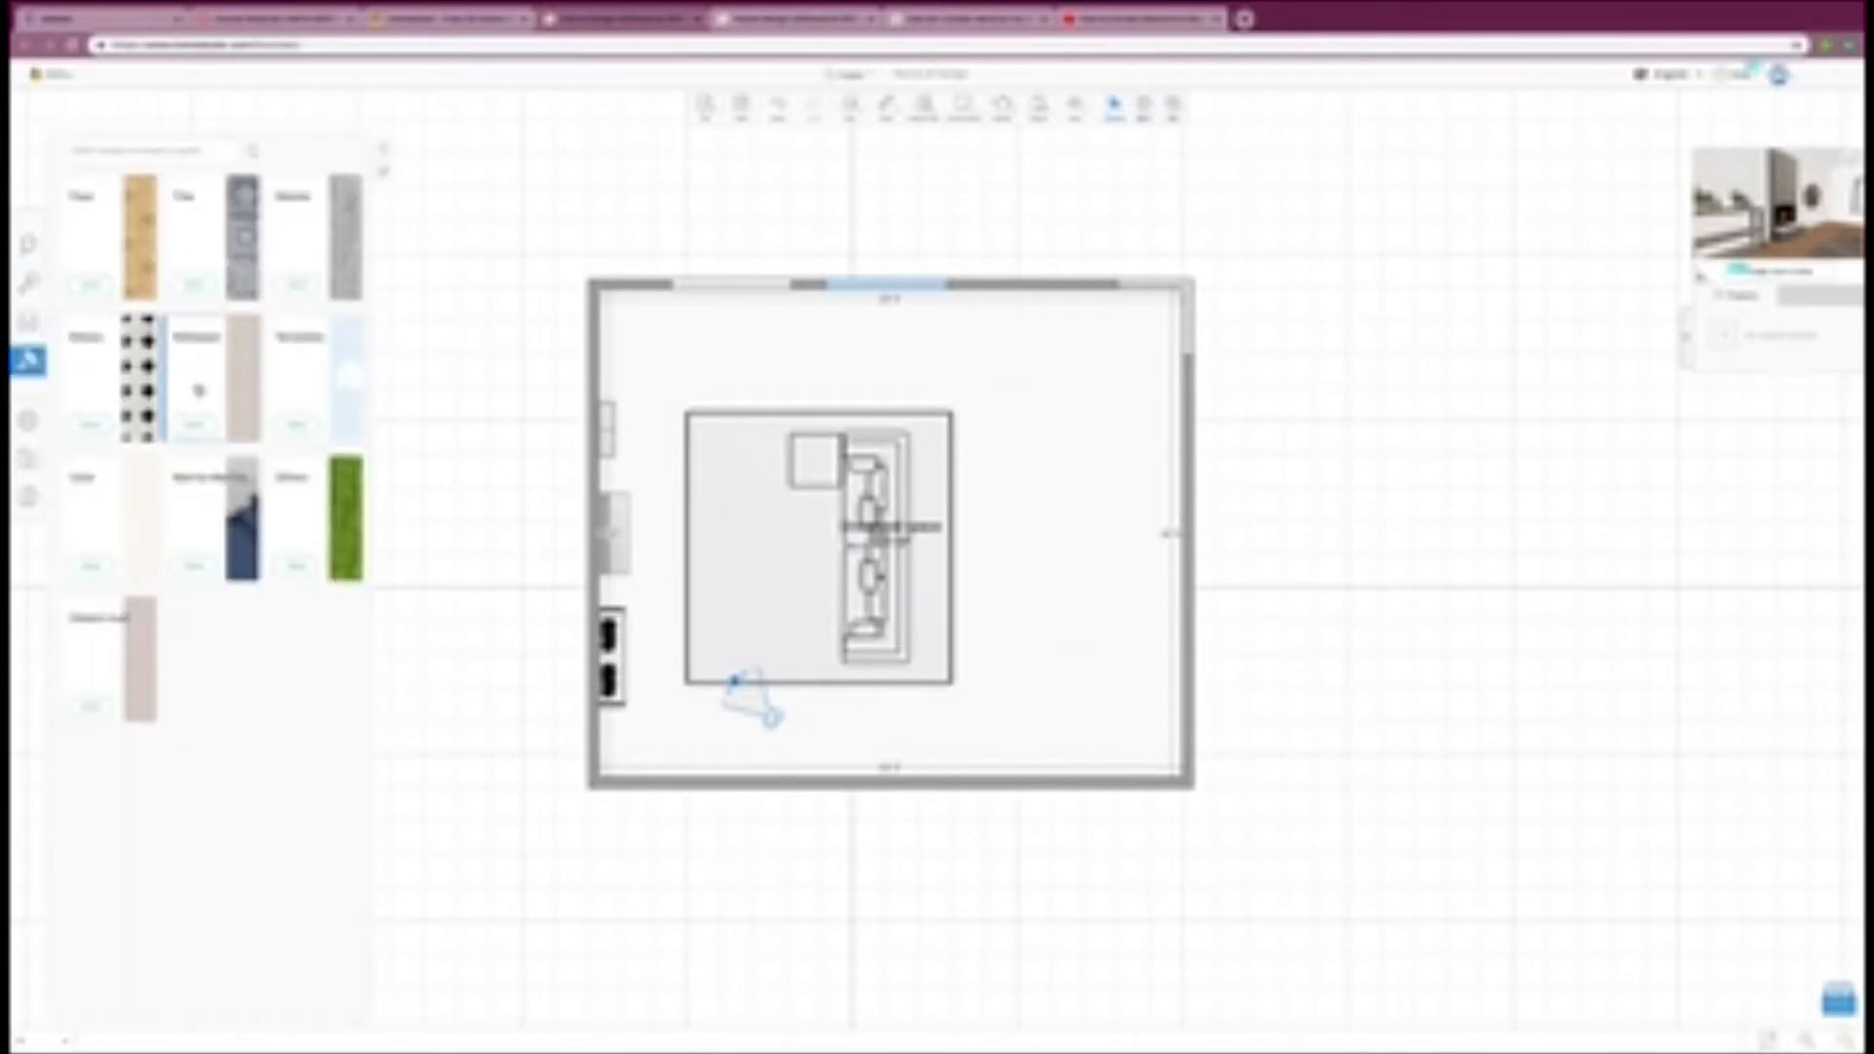
pyautogui.click(198, 389)
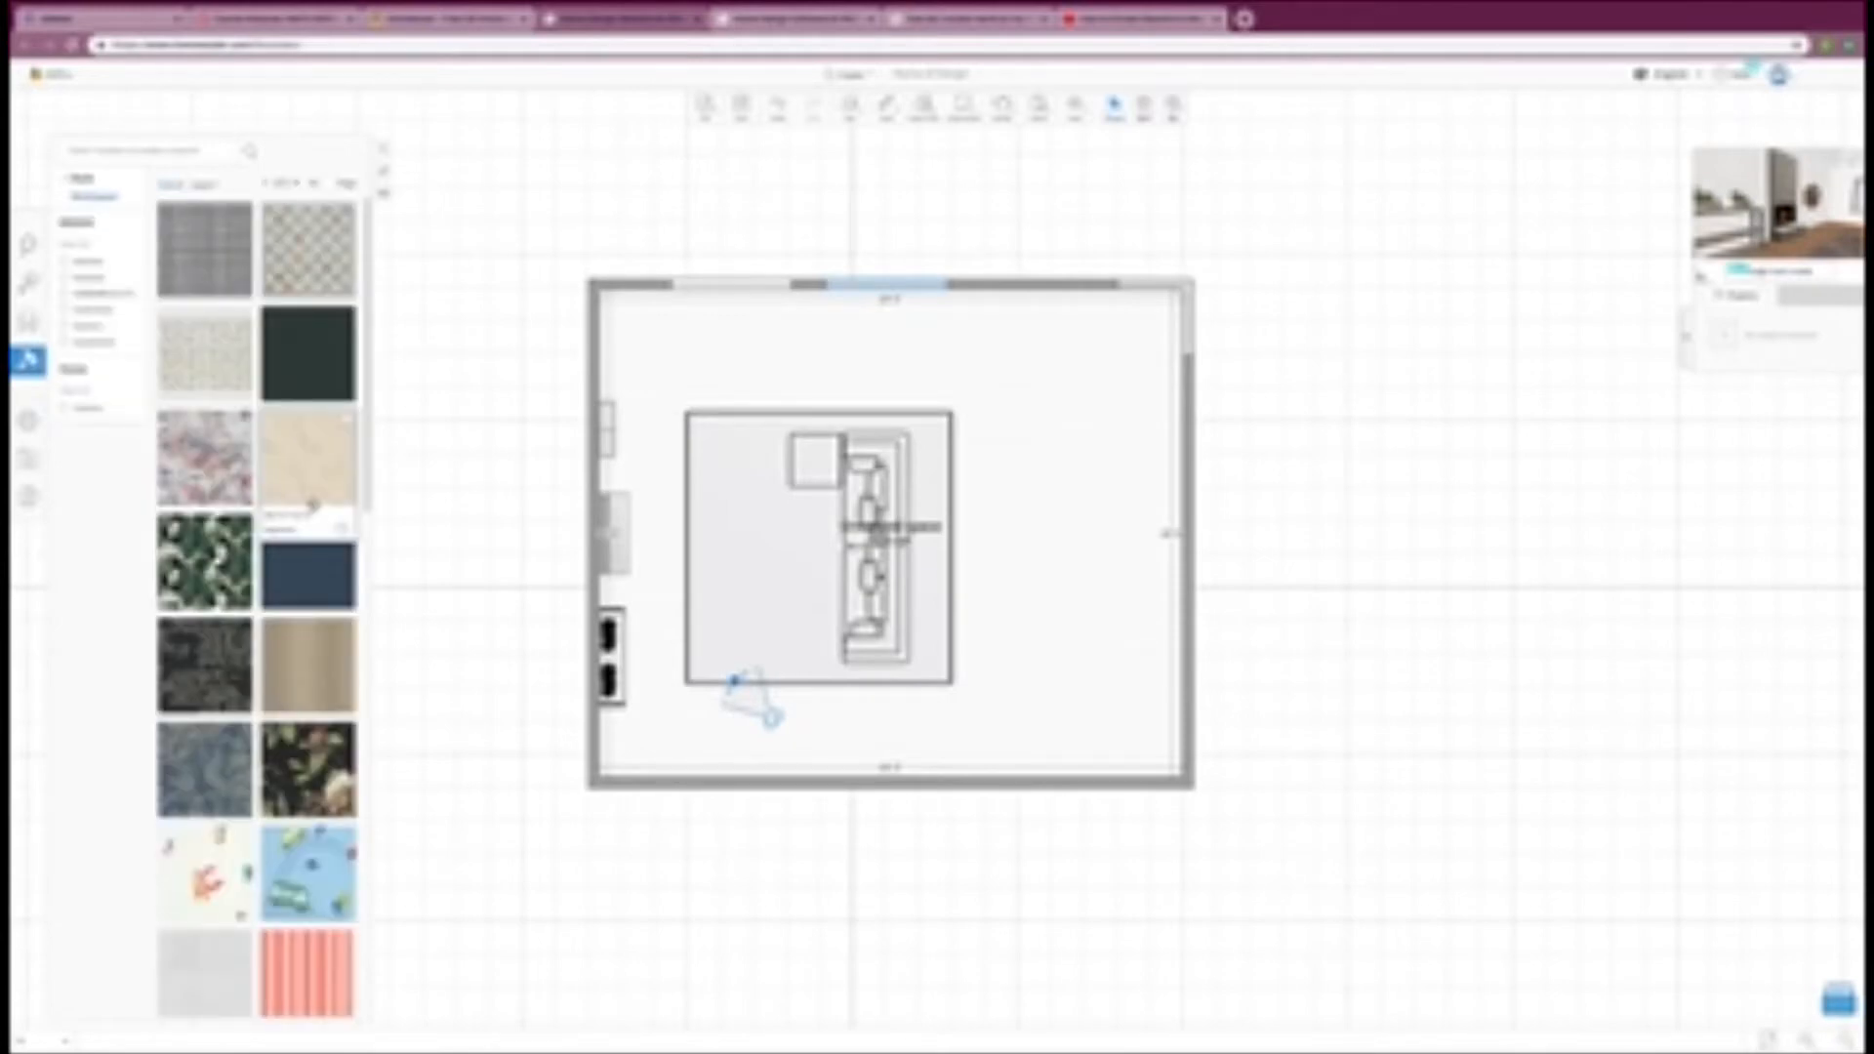
pyautogui.scroll(-7, 313, 503)
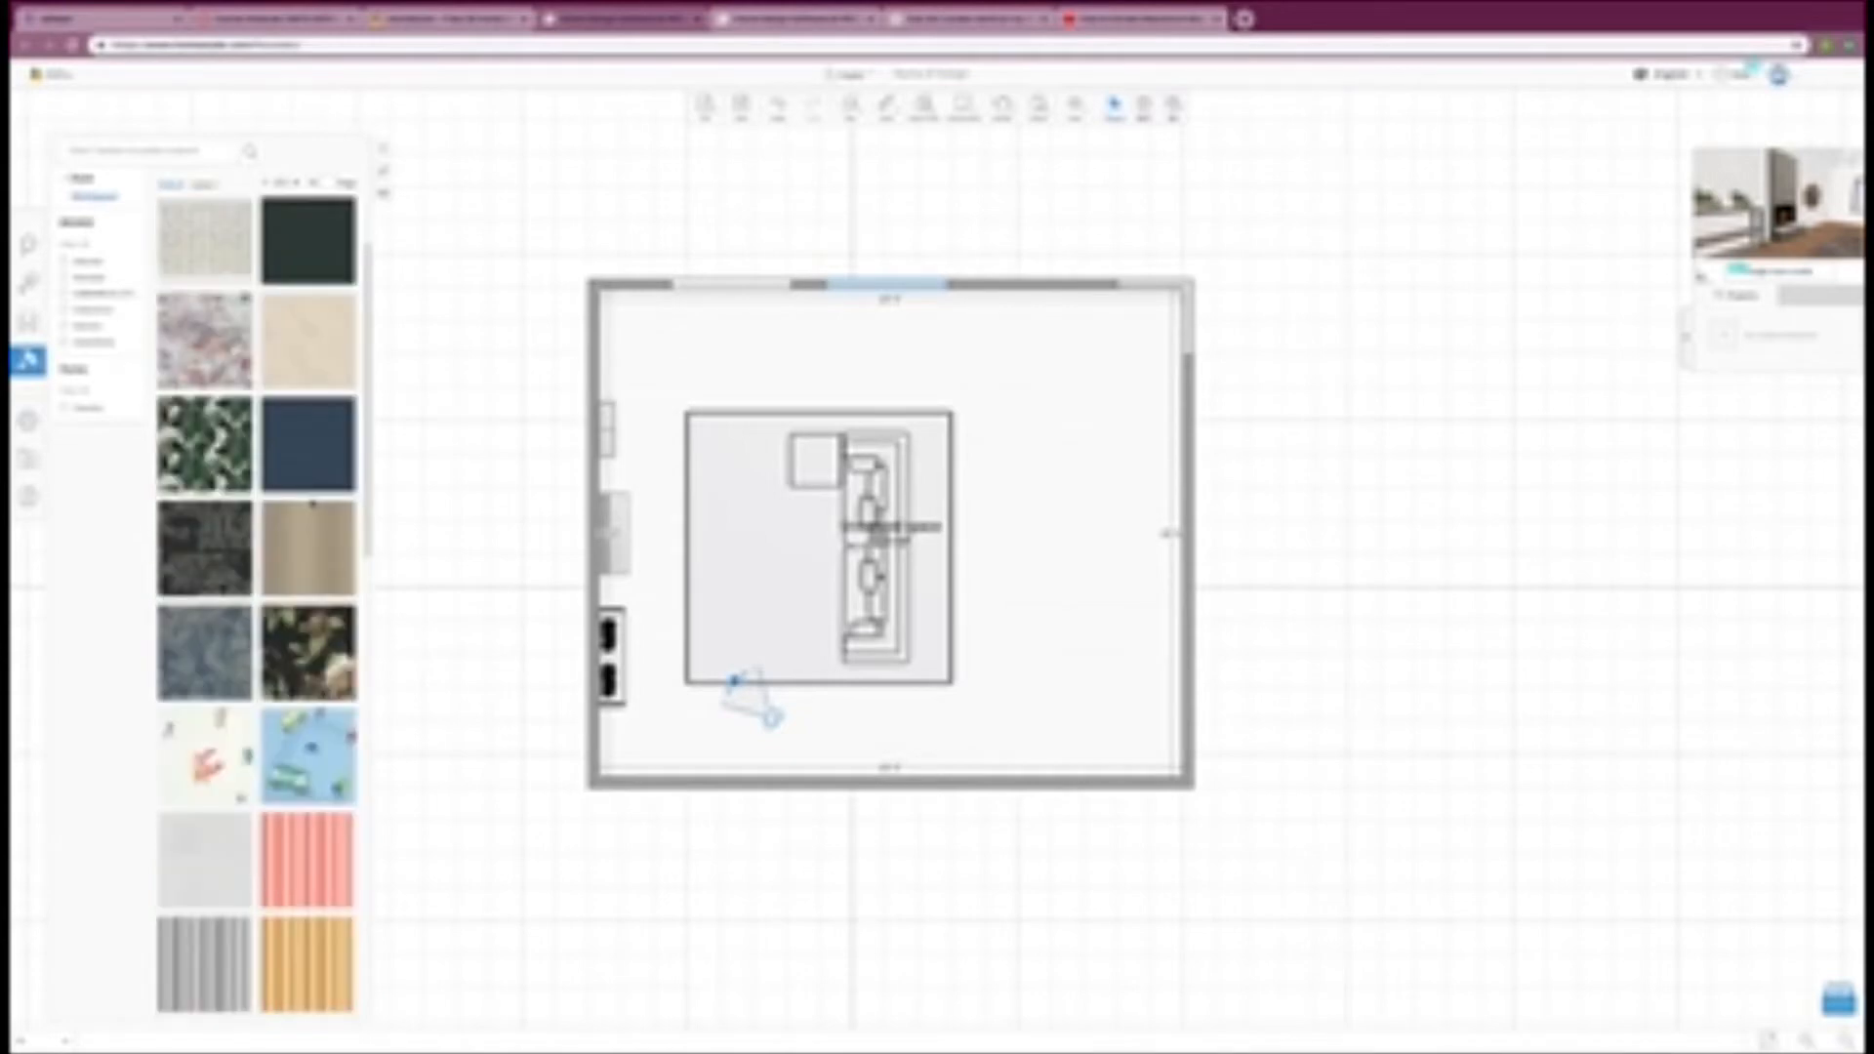
pyautogui.scroll(-4, 308, 504)
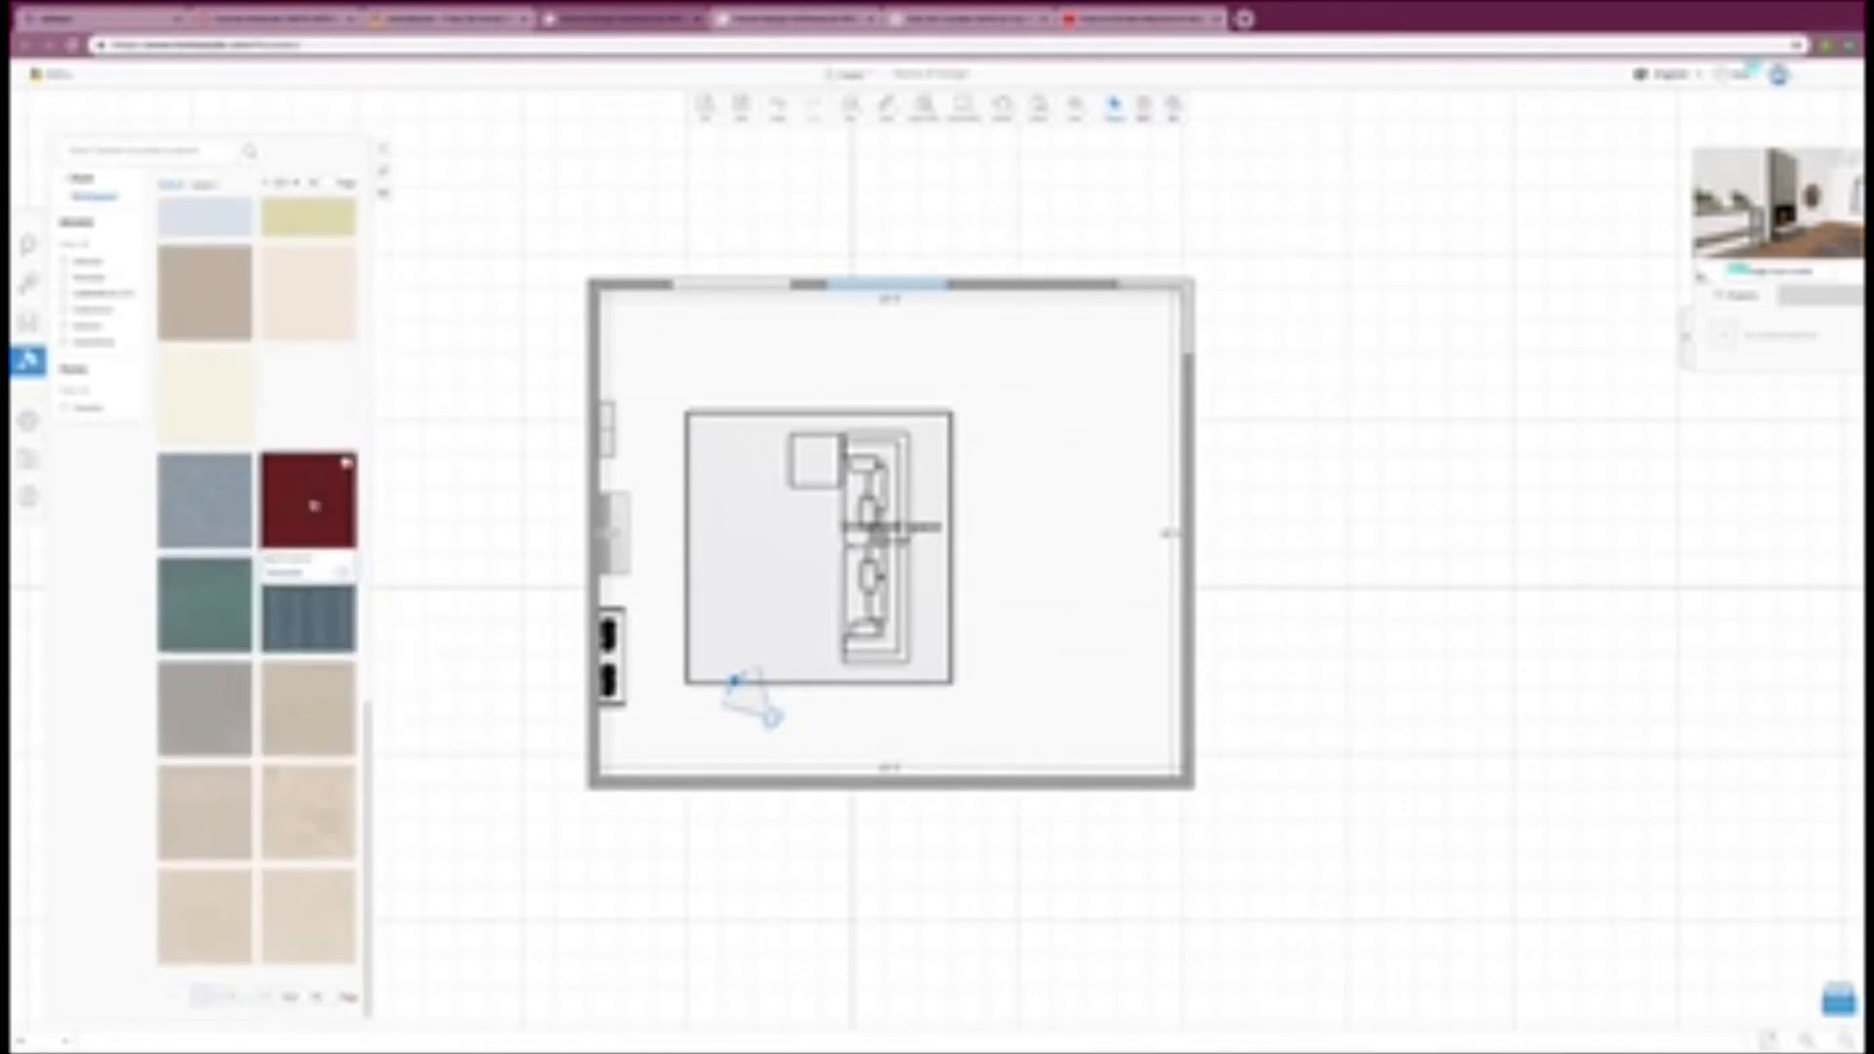
pyautogui.scroll(7, 308, 505)
pyautogui.scroll(3, 320, 397)
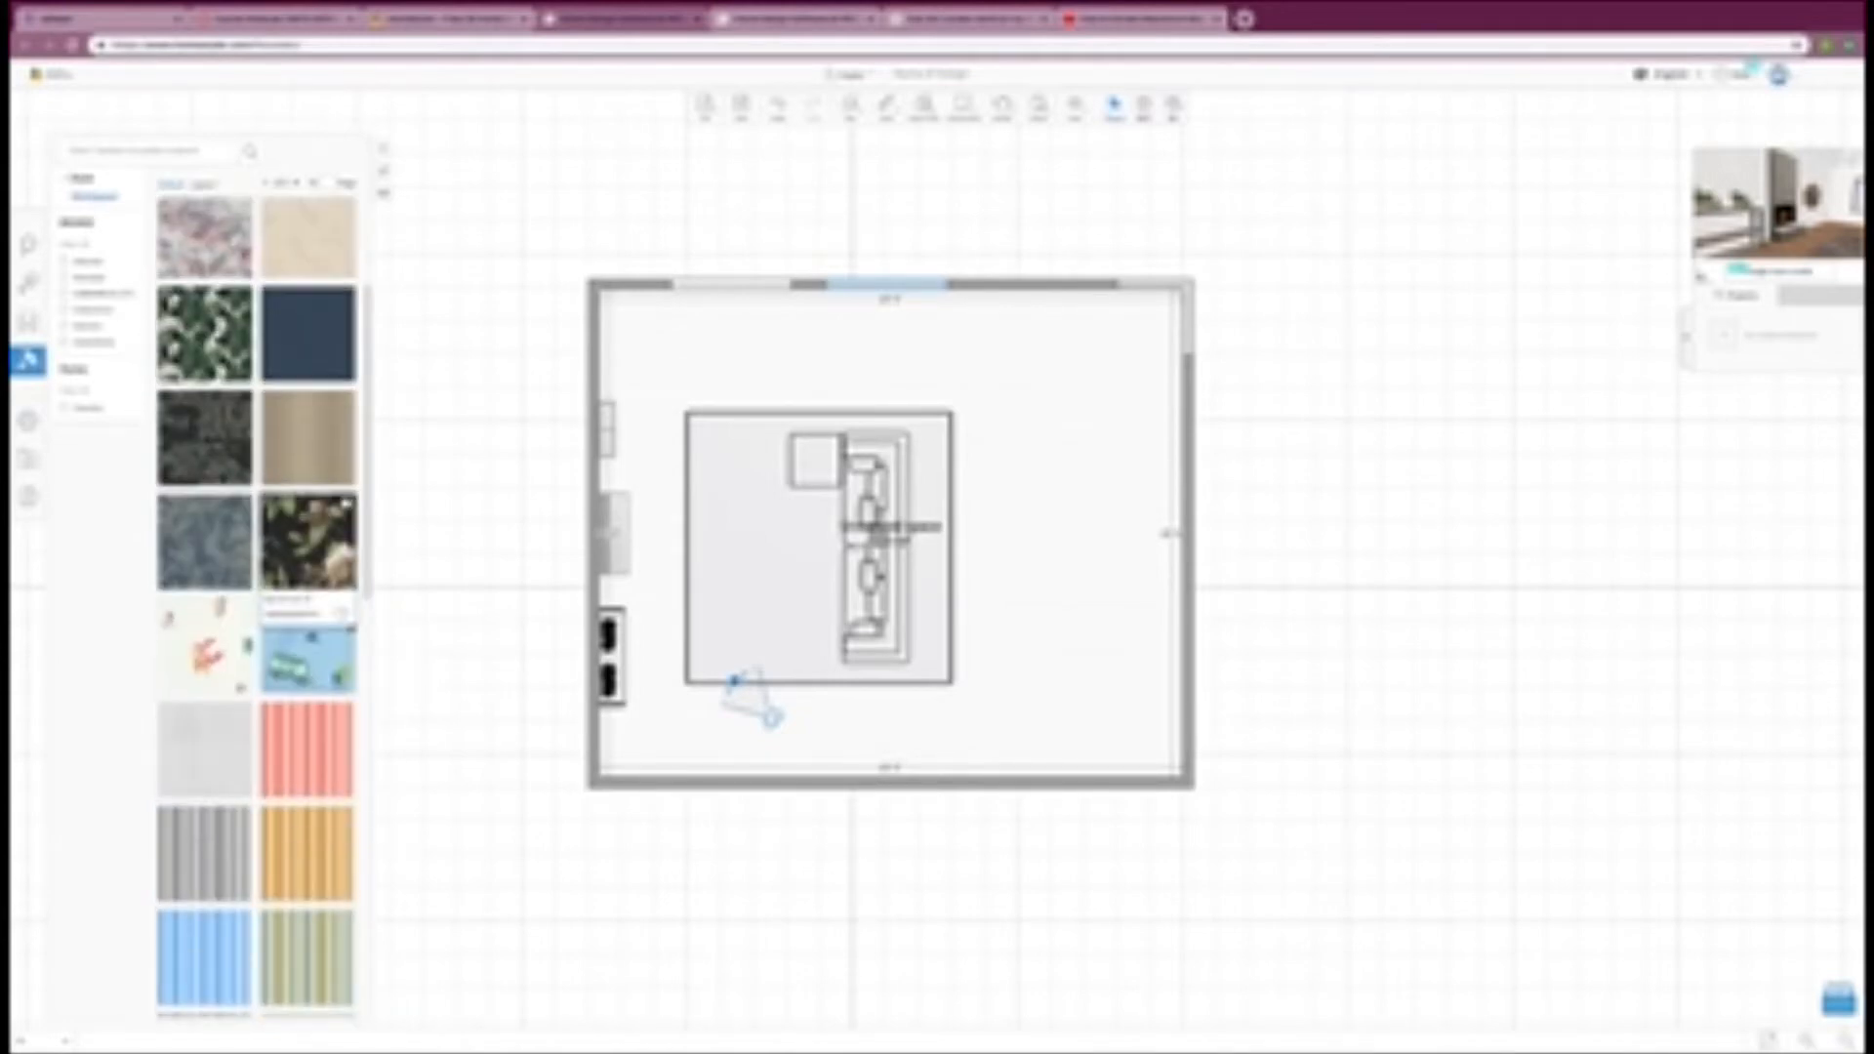
pyautogui.click(321, 398)
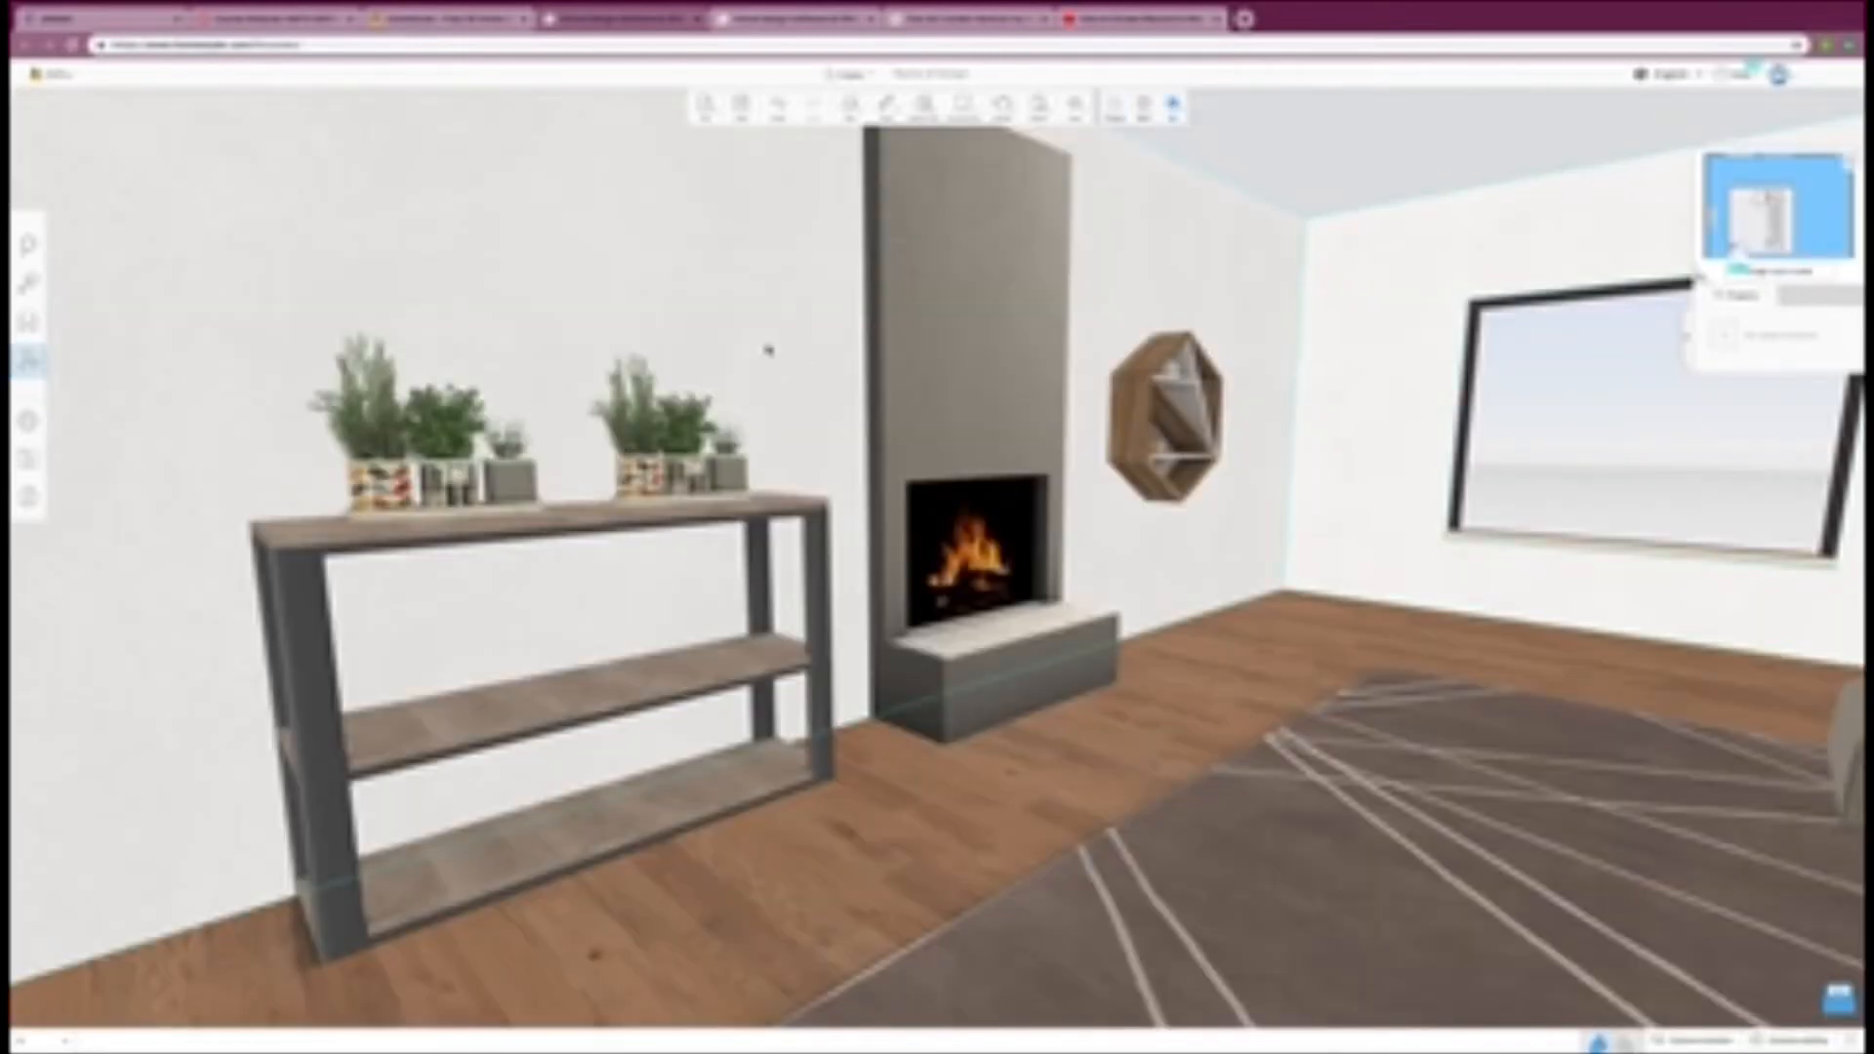
pyautogui.click(824, 400)
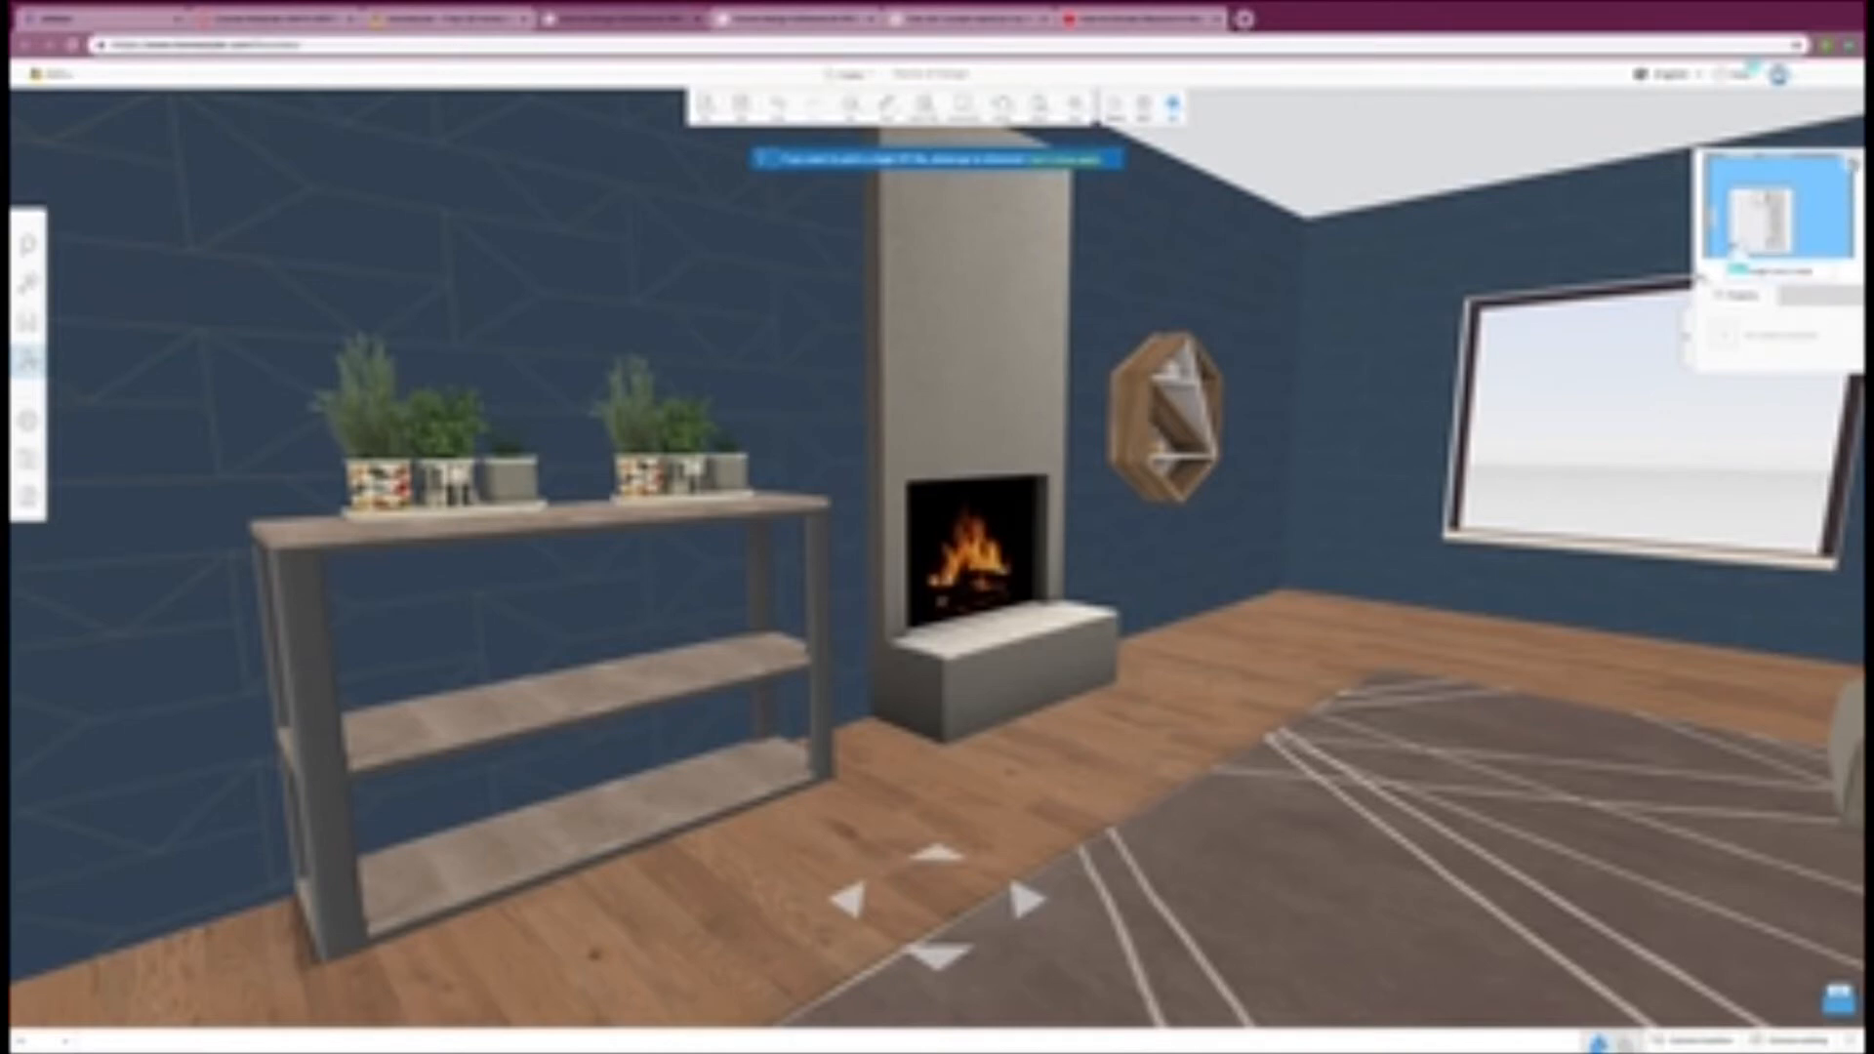
# Step: Choose a baseboard from the building catalog's baseboard category and apply it along the room's walls in 3D
pyautogui.click(1114, 105)
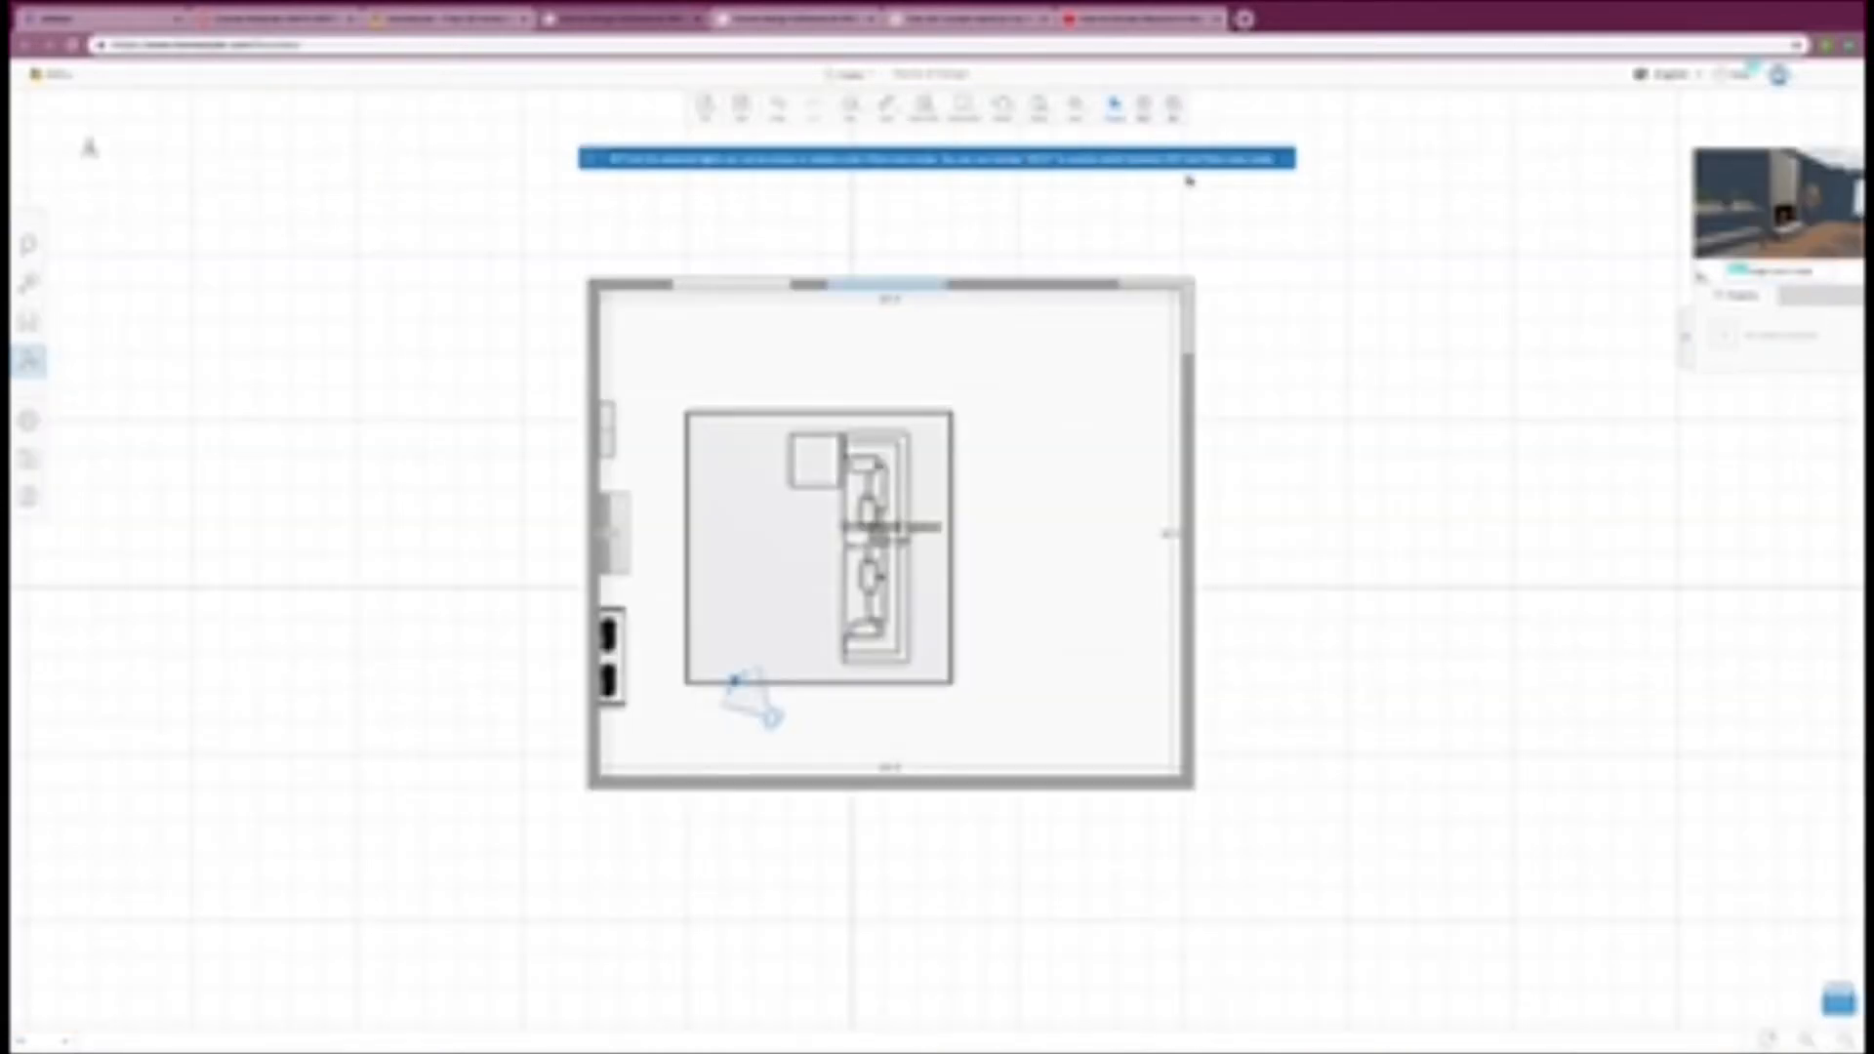
pyautogui.click(28, 283)
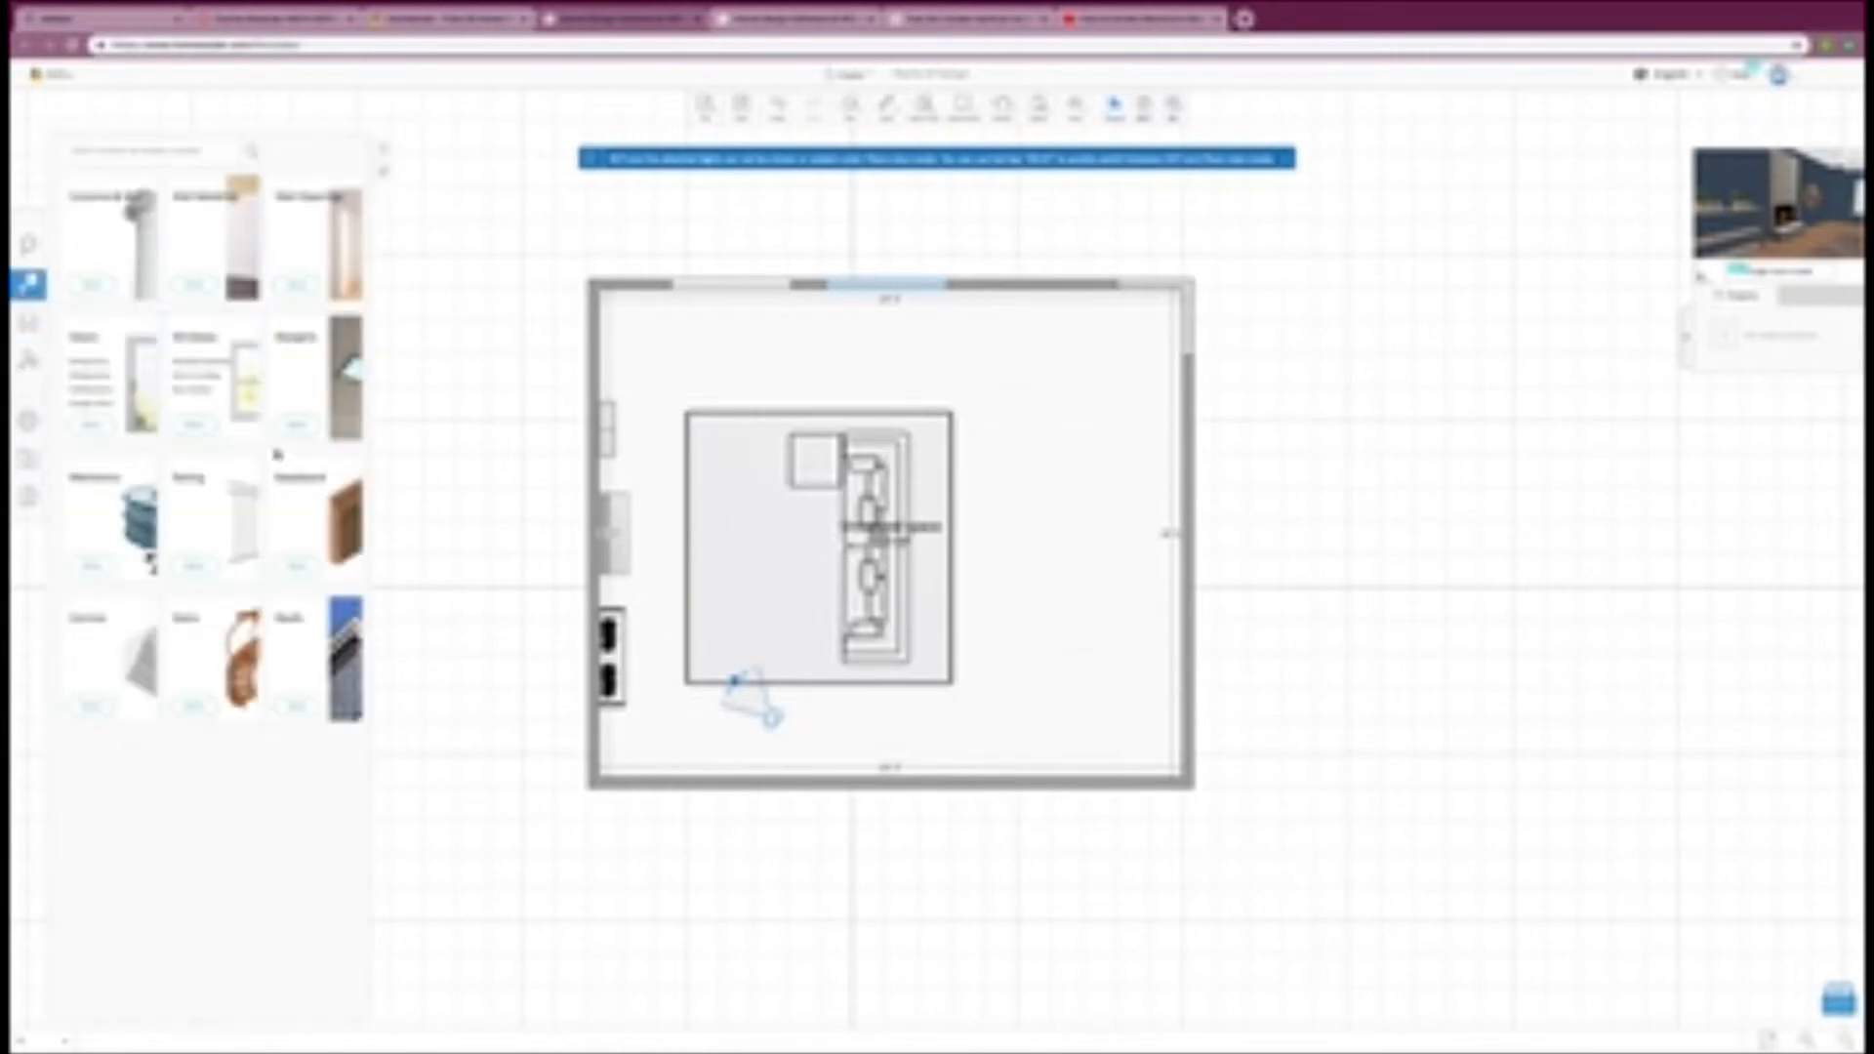
pyautogui.click(309, 519)
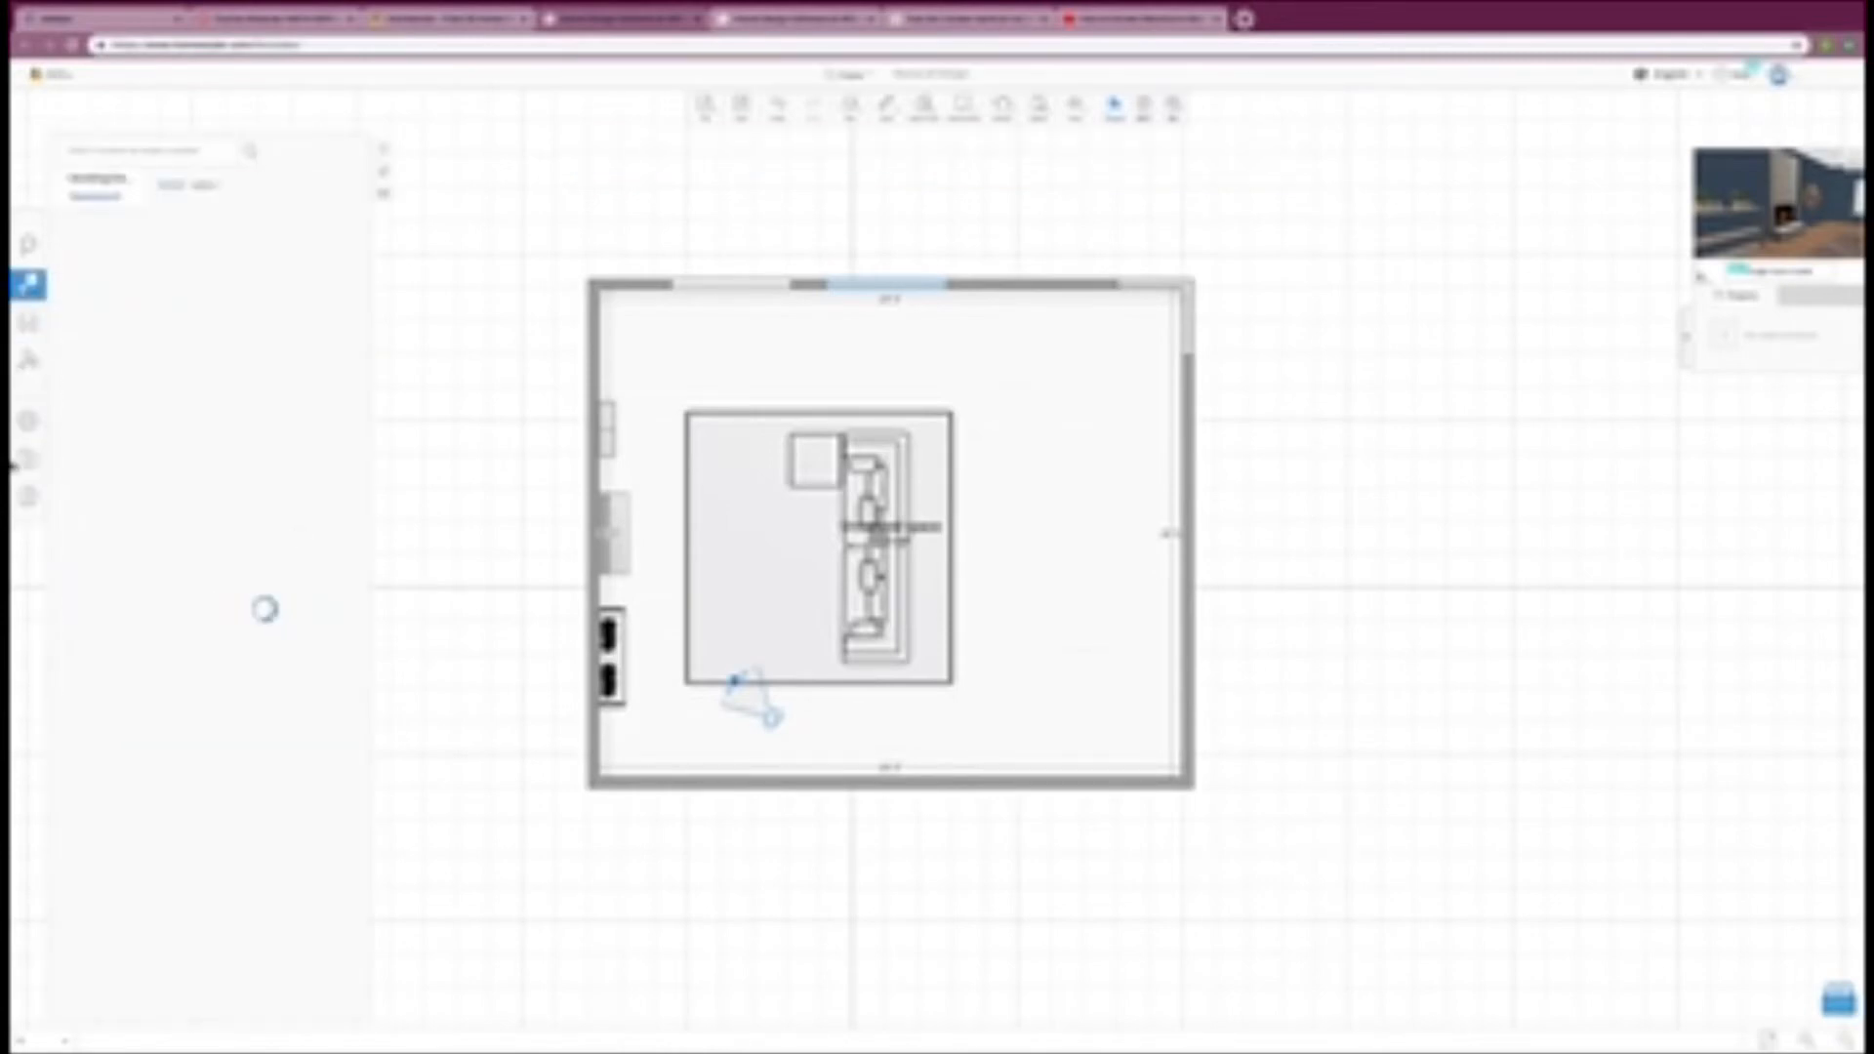
pyautogui.click(327, 267)
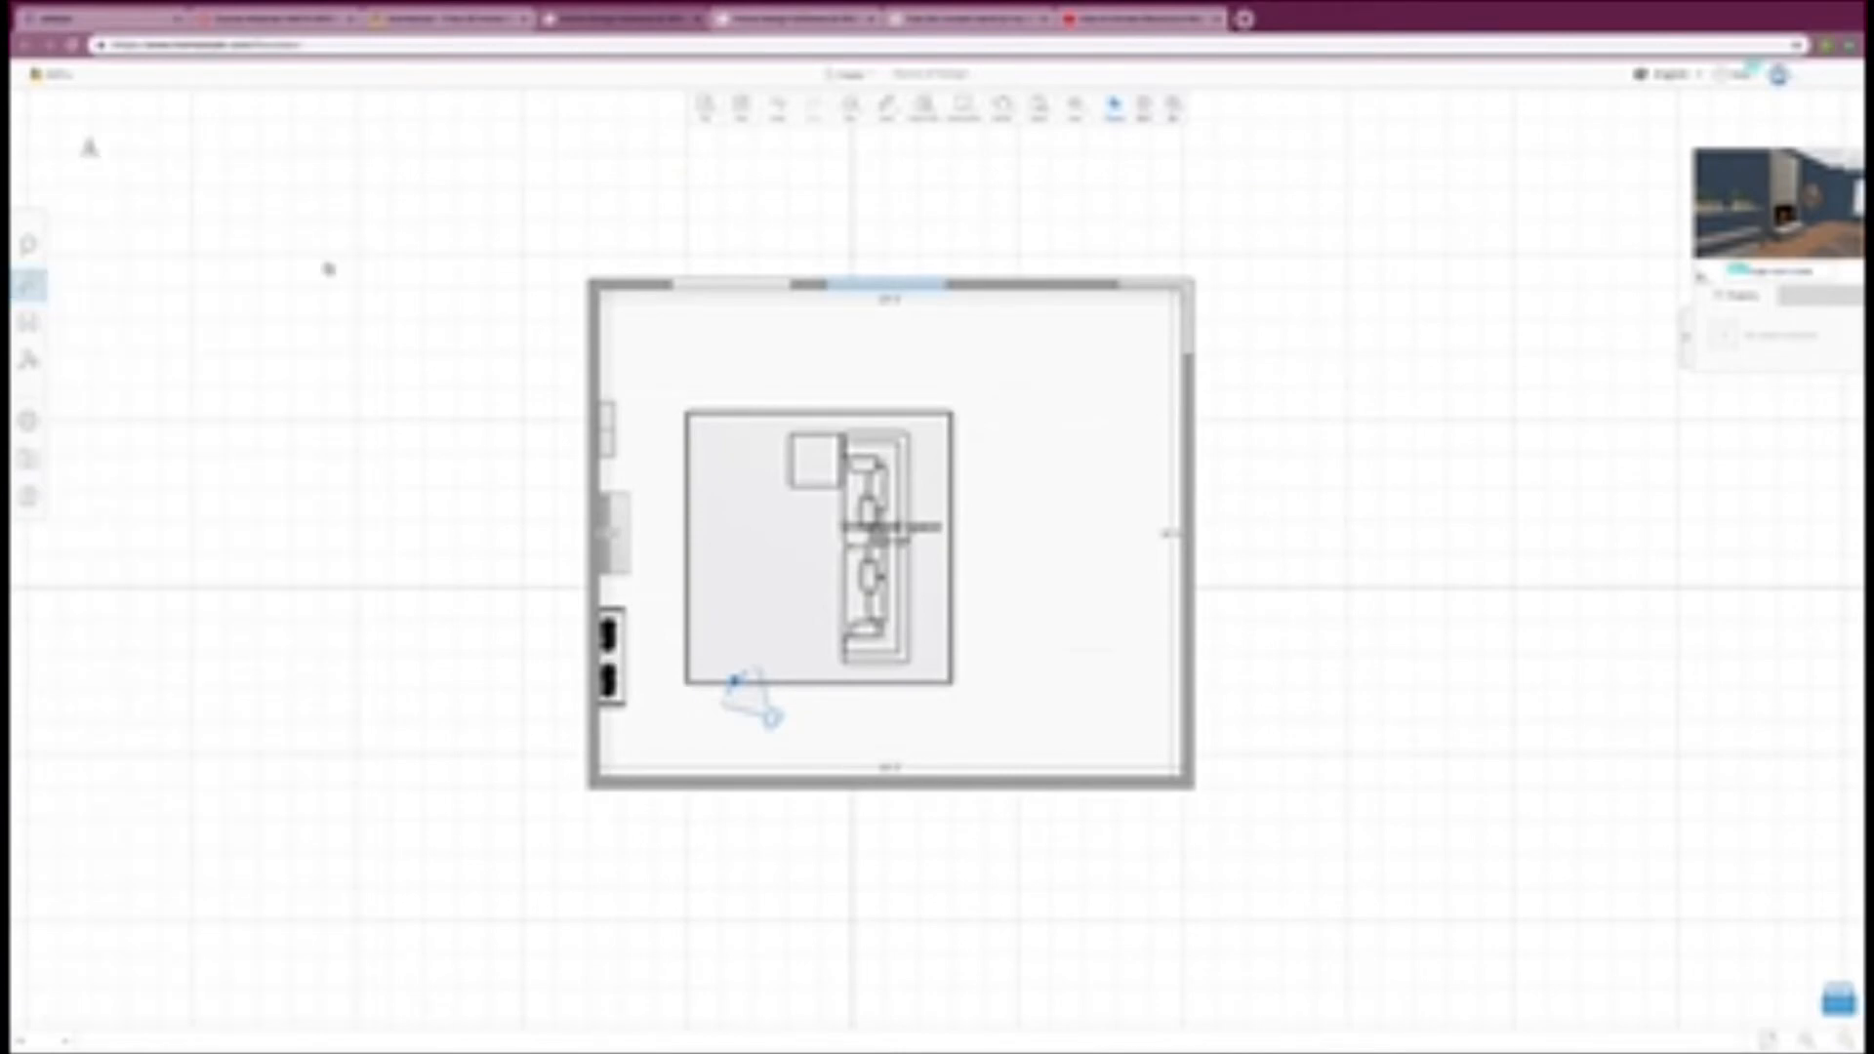
pyautogui.press('3')
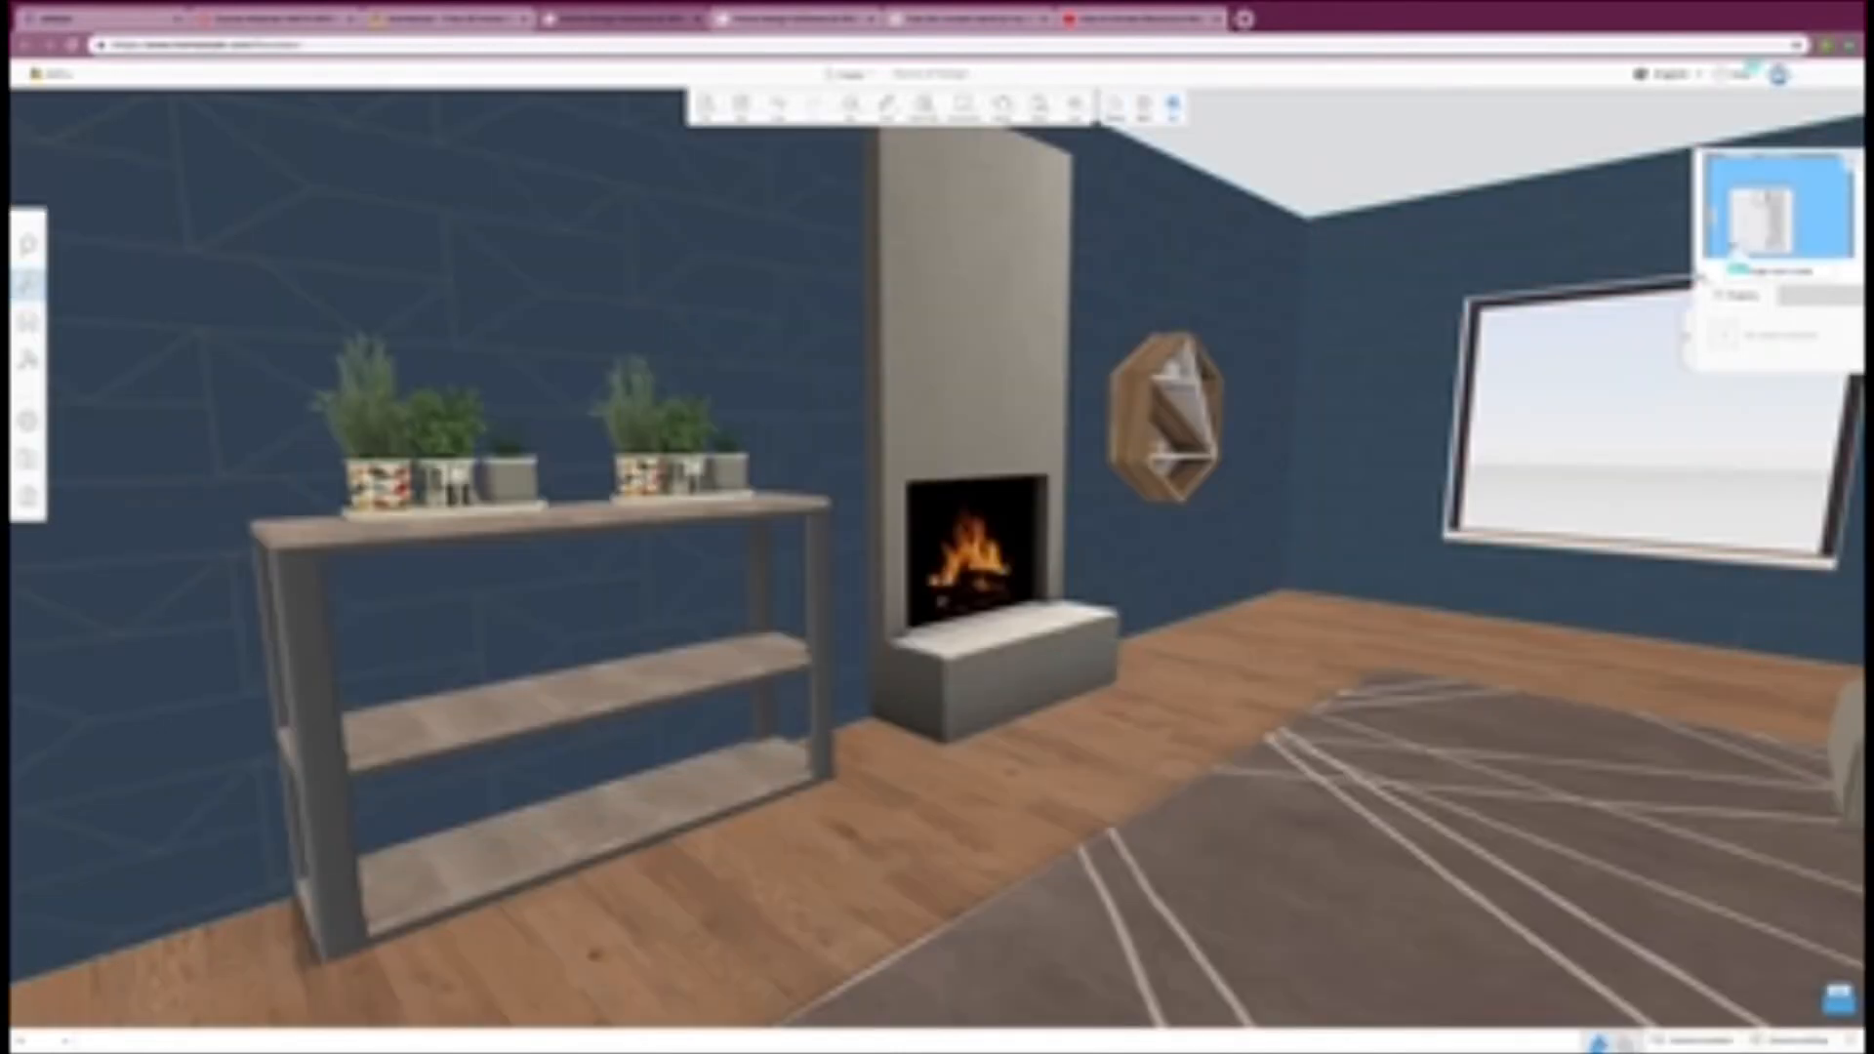
pyautogui.click(1189, 599)
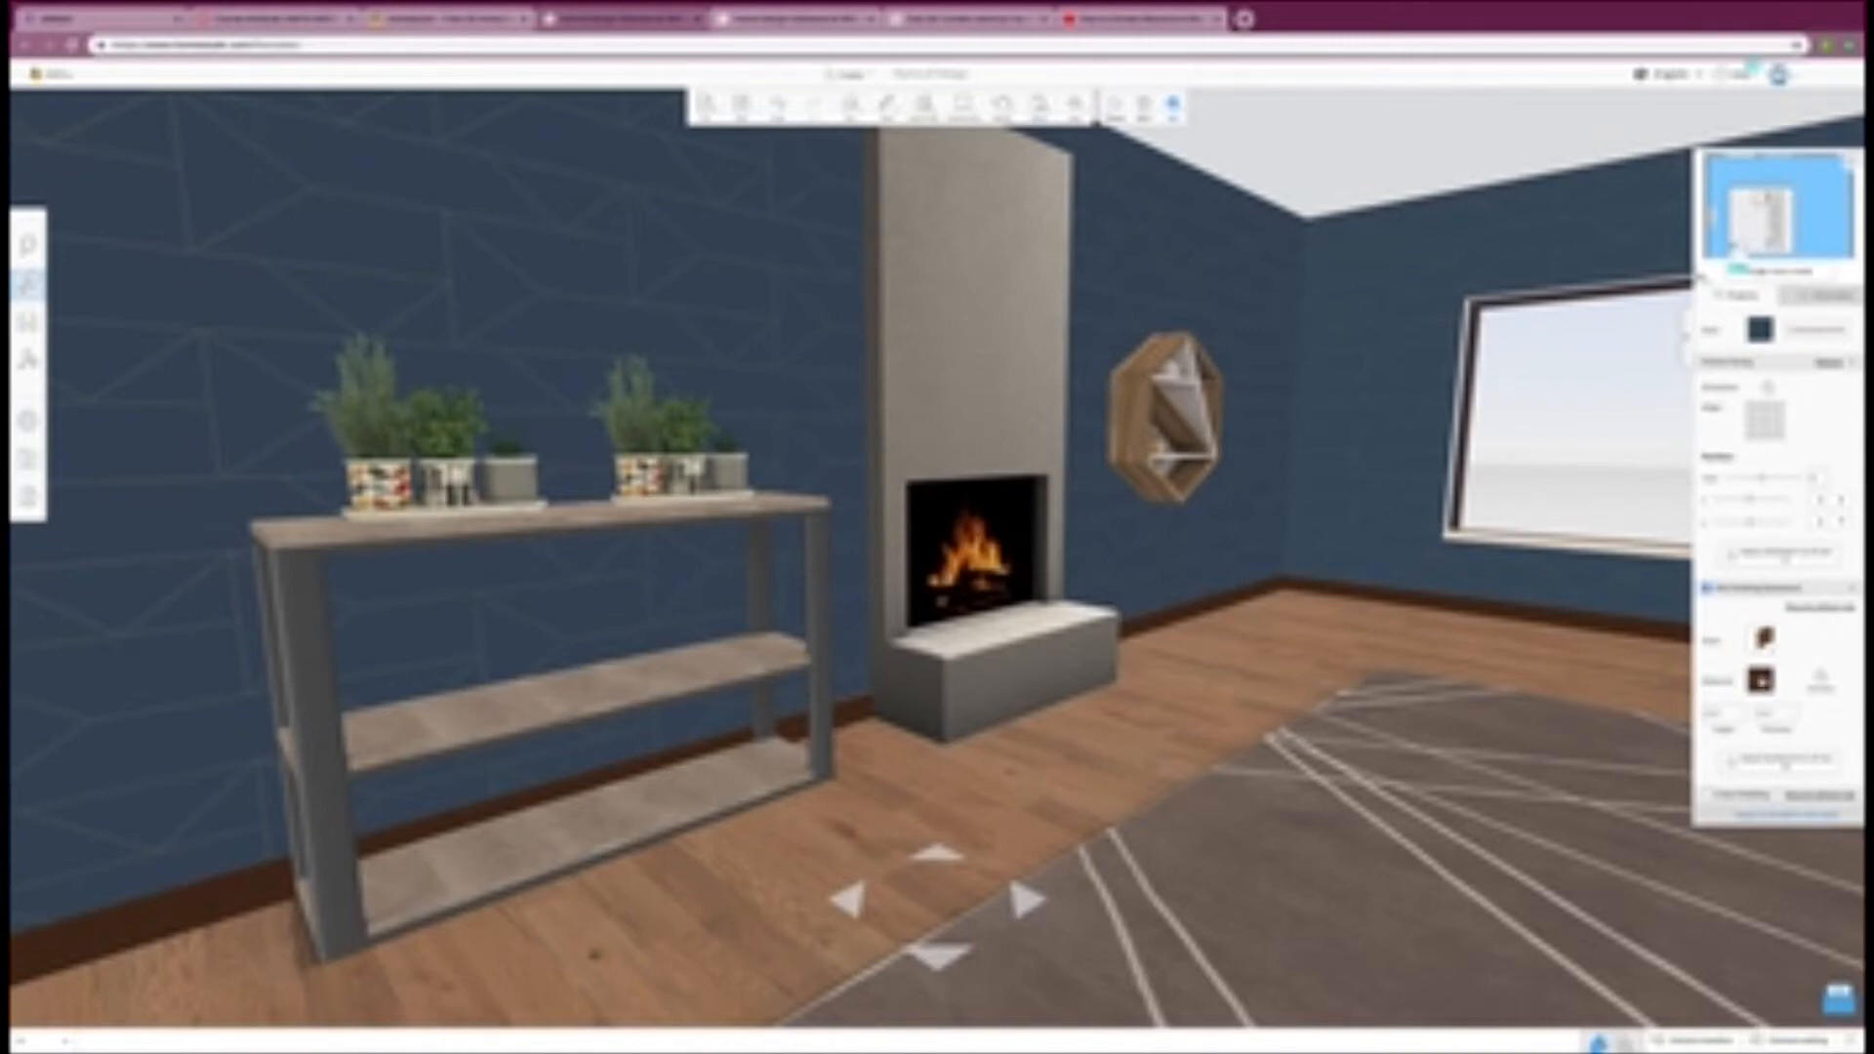
# Step: Change the baseboard material to light wood on the fireplace wall and on the adjoining window wall
pyautogui.click(1762, 680)
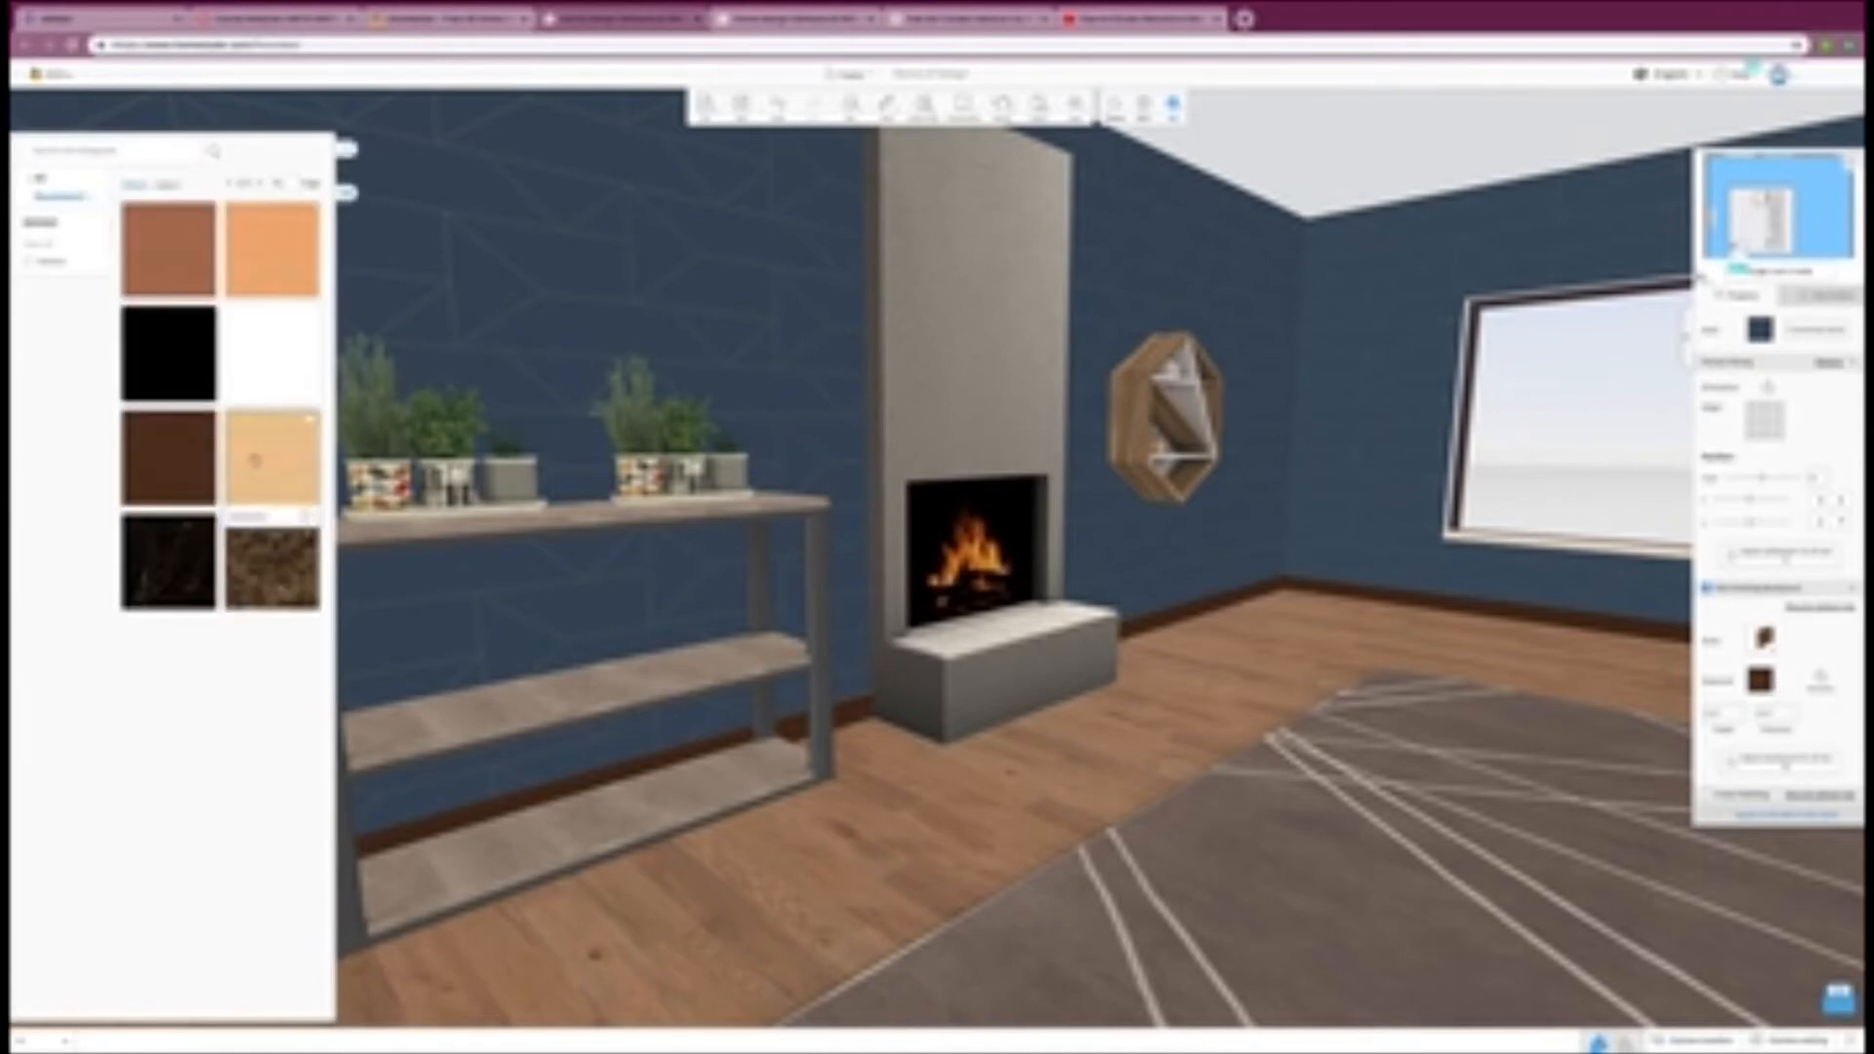
pyautogui.click(293, 461)
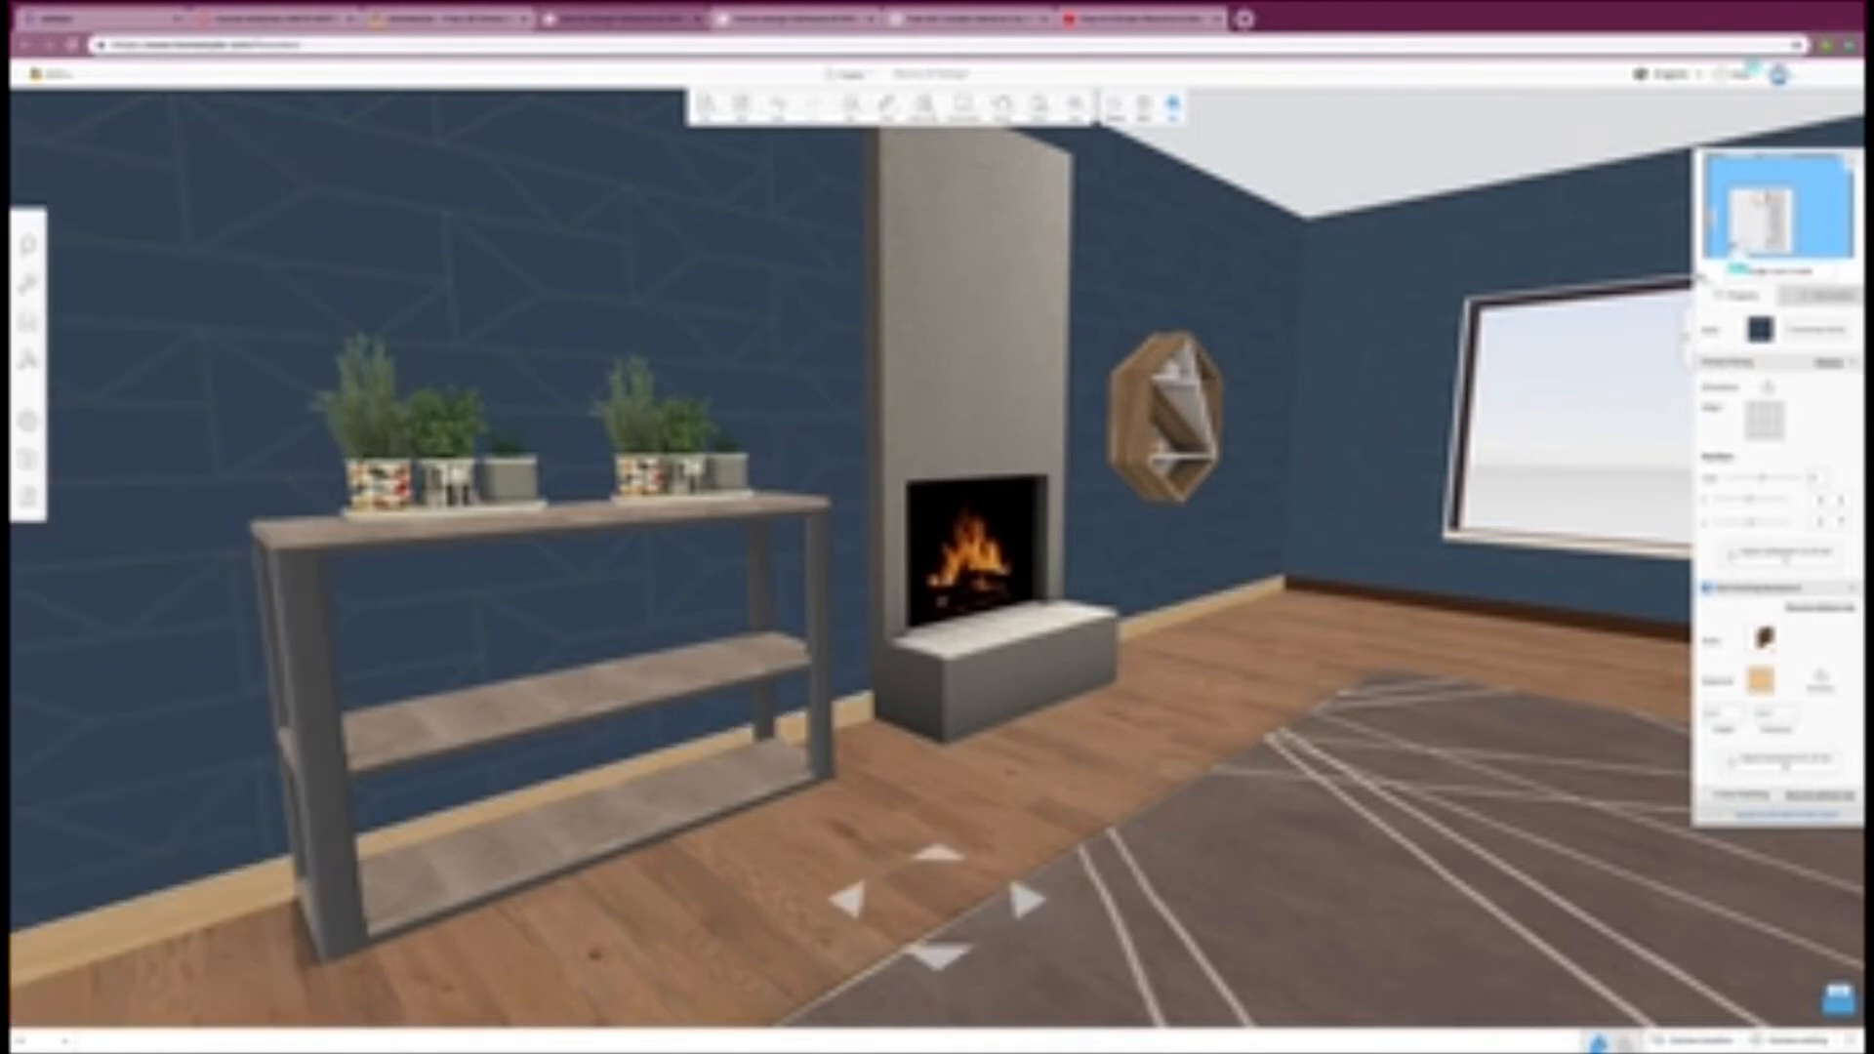
pyautogui.click(1363, 594)
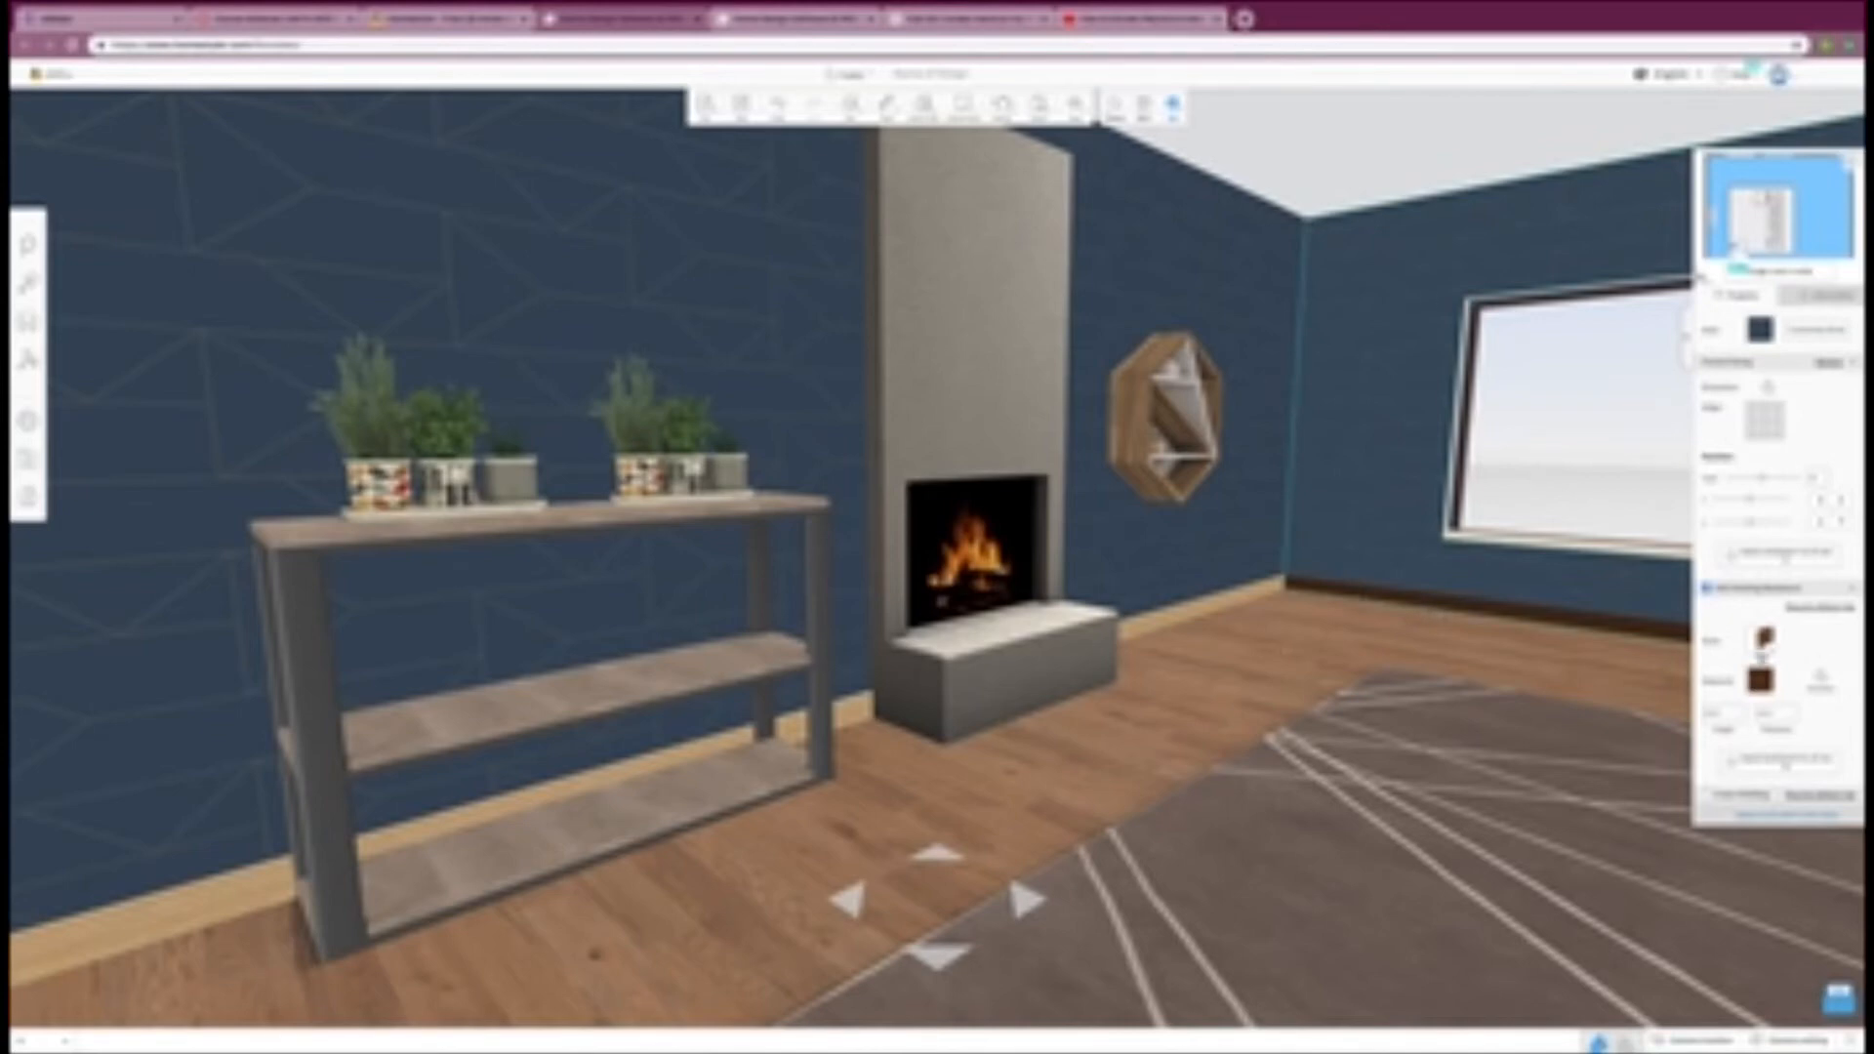
pyautogui.click(1760, 680)
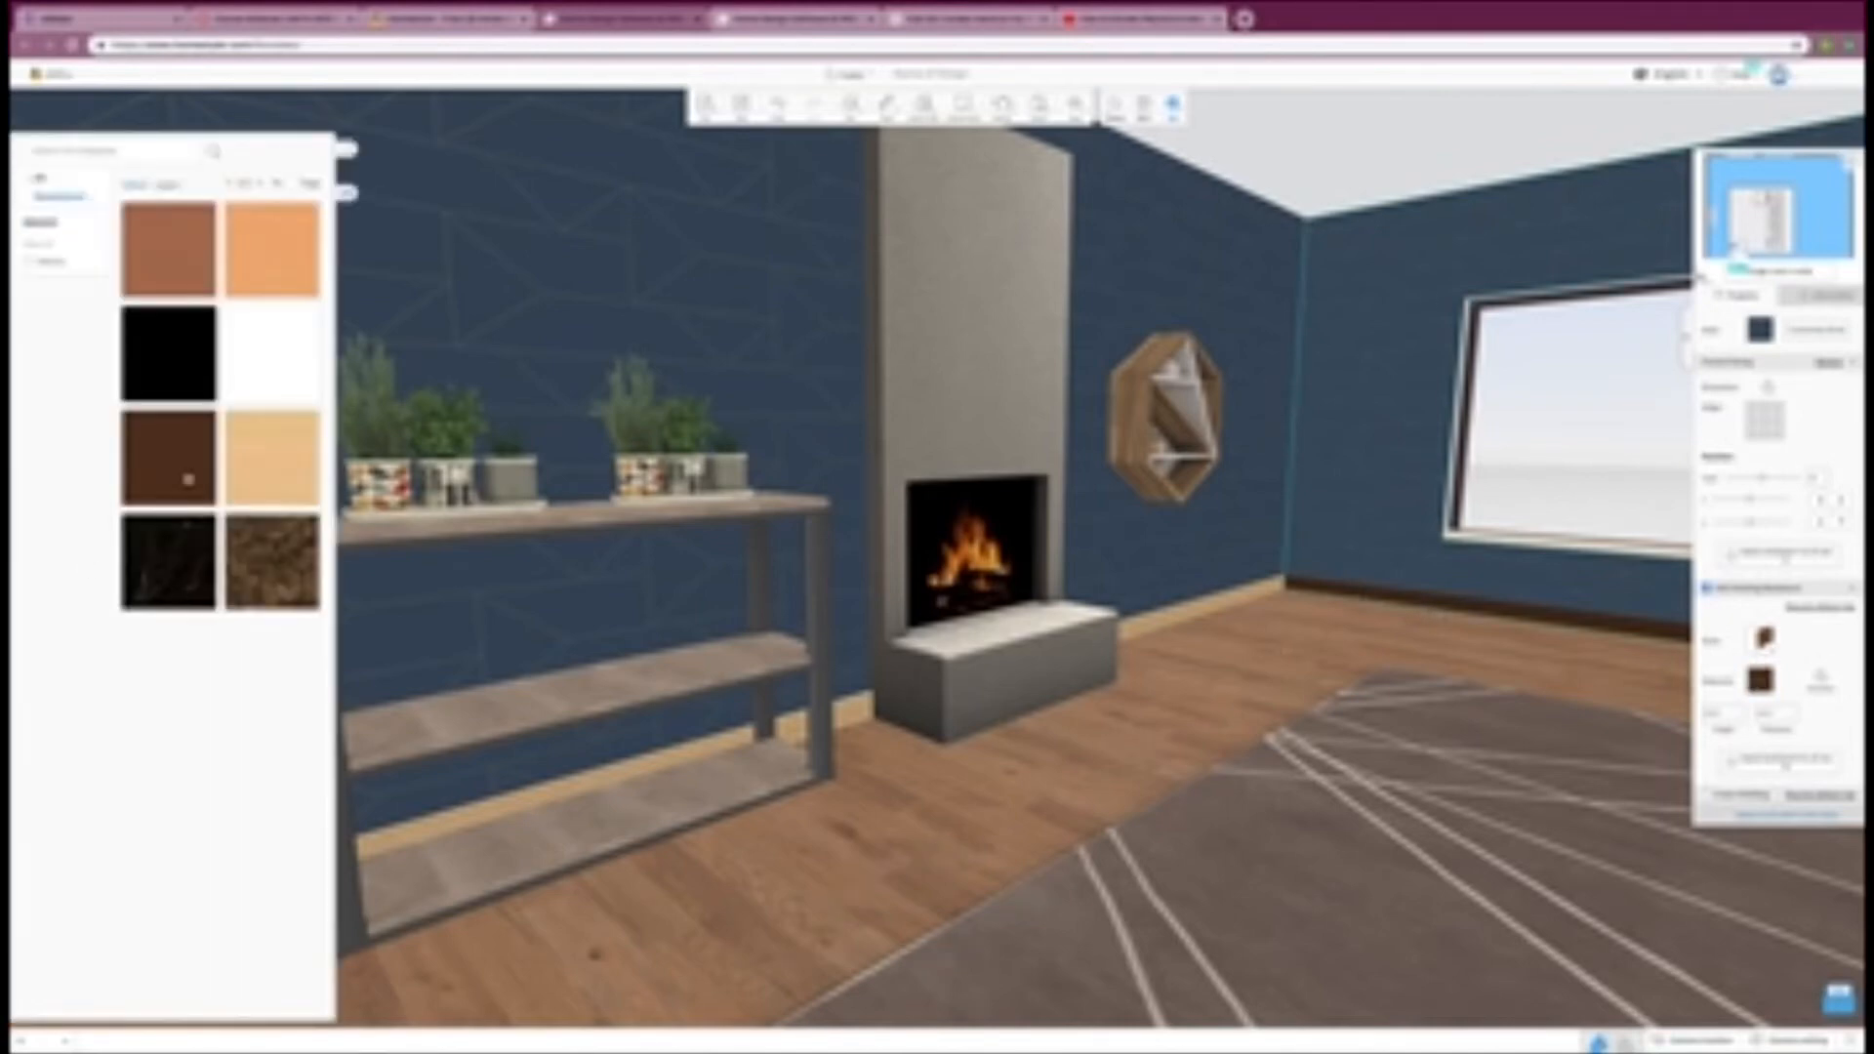
pyautogui.click(270, 463)
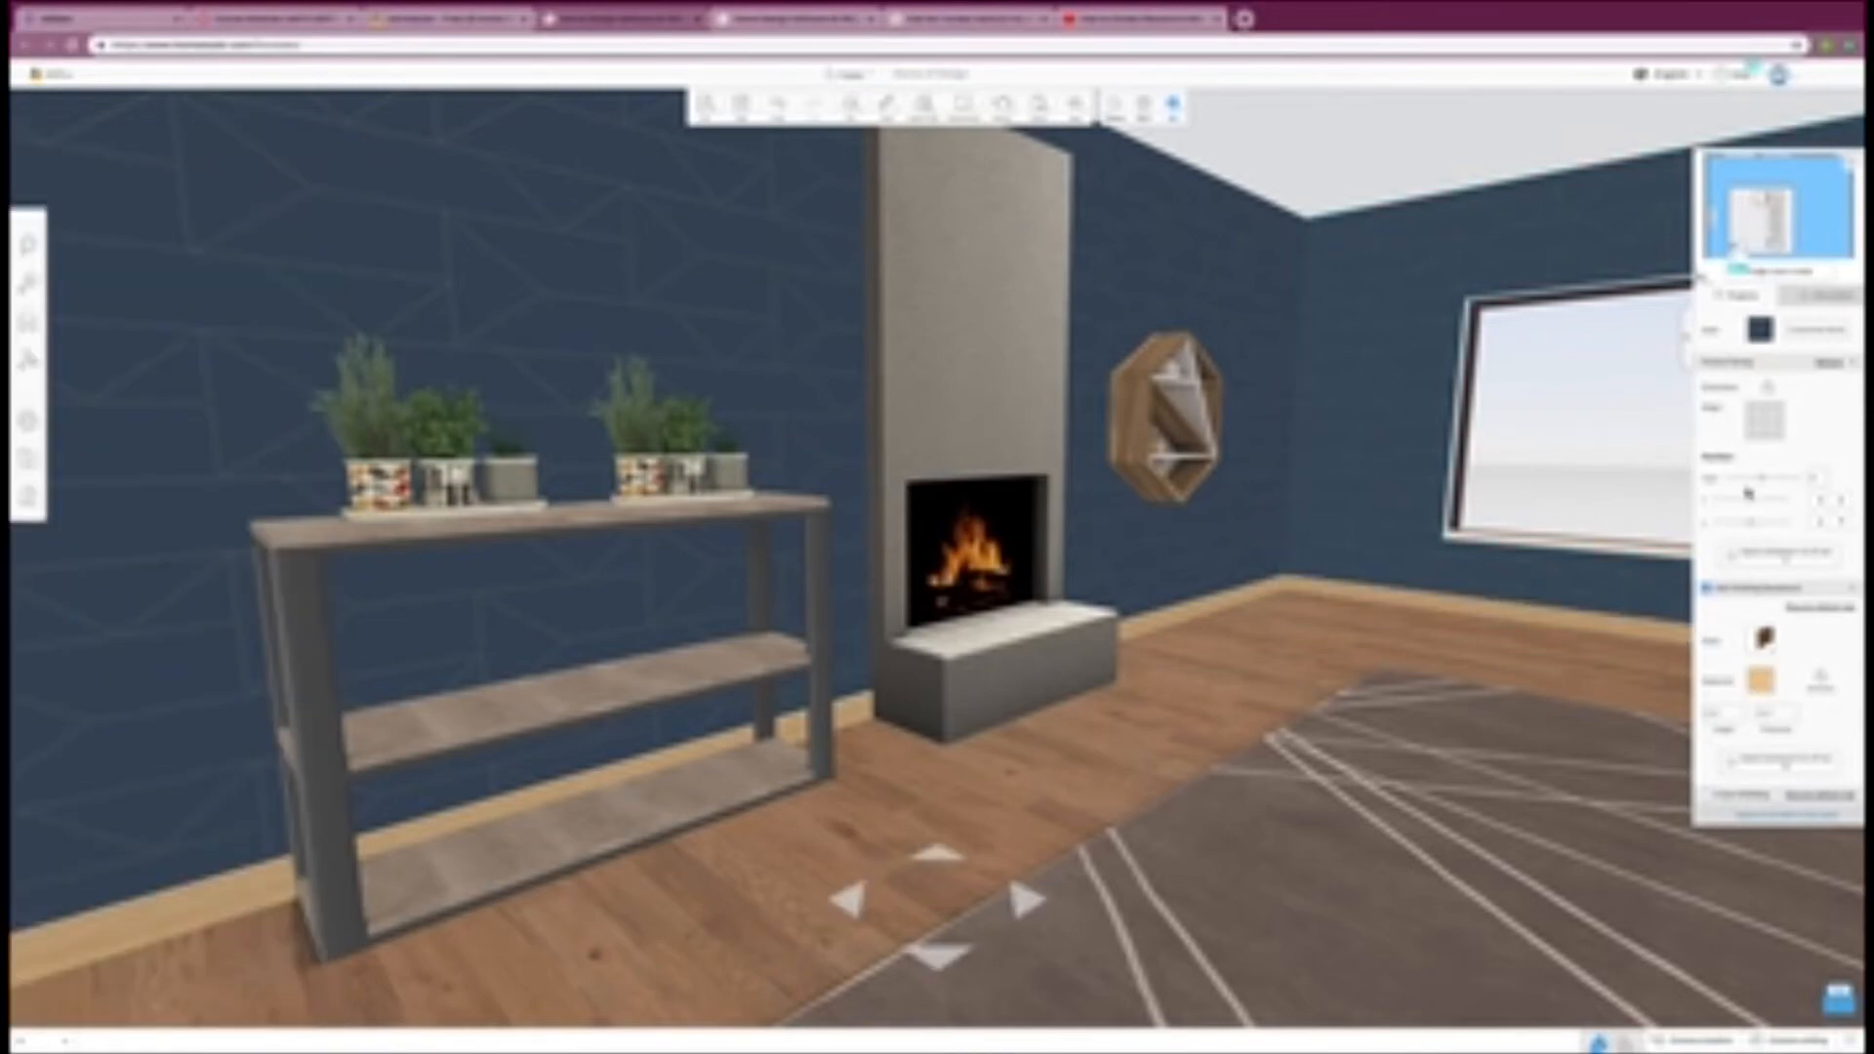
# Step: Change the baseboard material to light wood on the two remaining walls behind and beside the sofa
pyautogui.moveTo(1511, 518); pyautogui.dragTo(1033, 485)
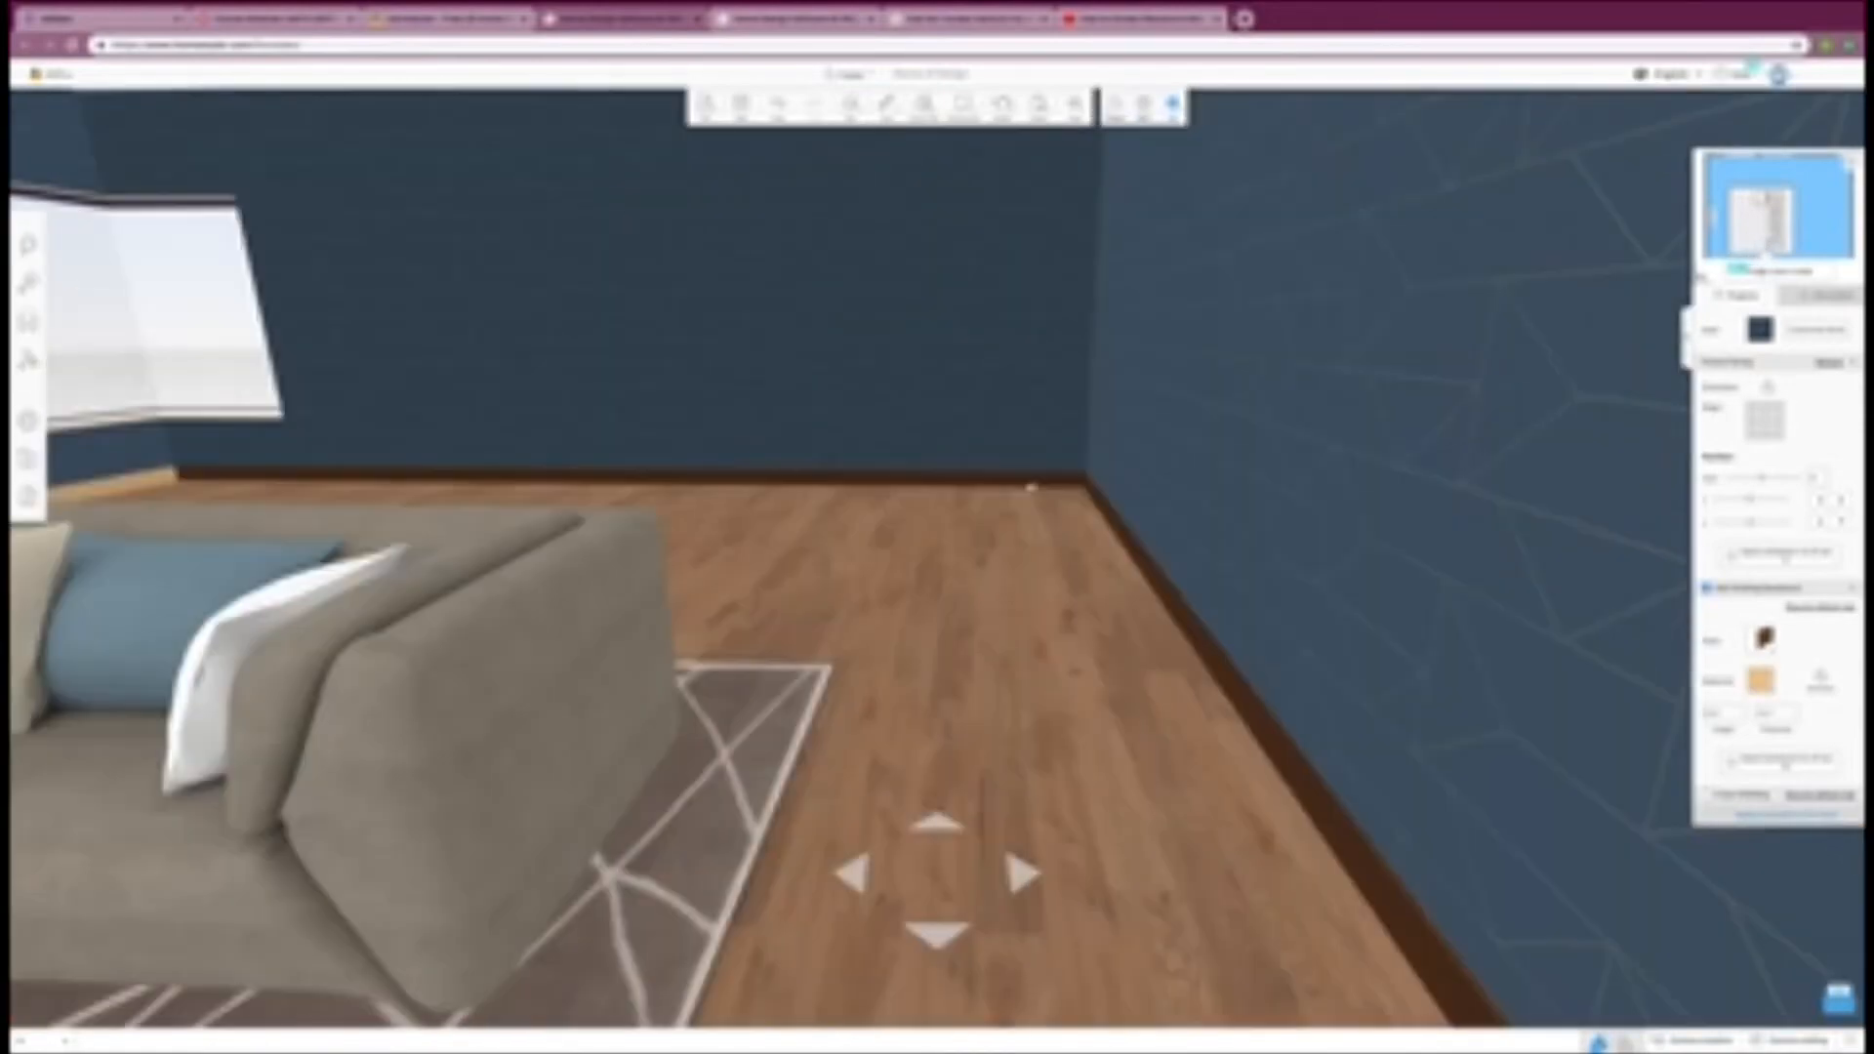
pyautogui.click(859, 390)
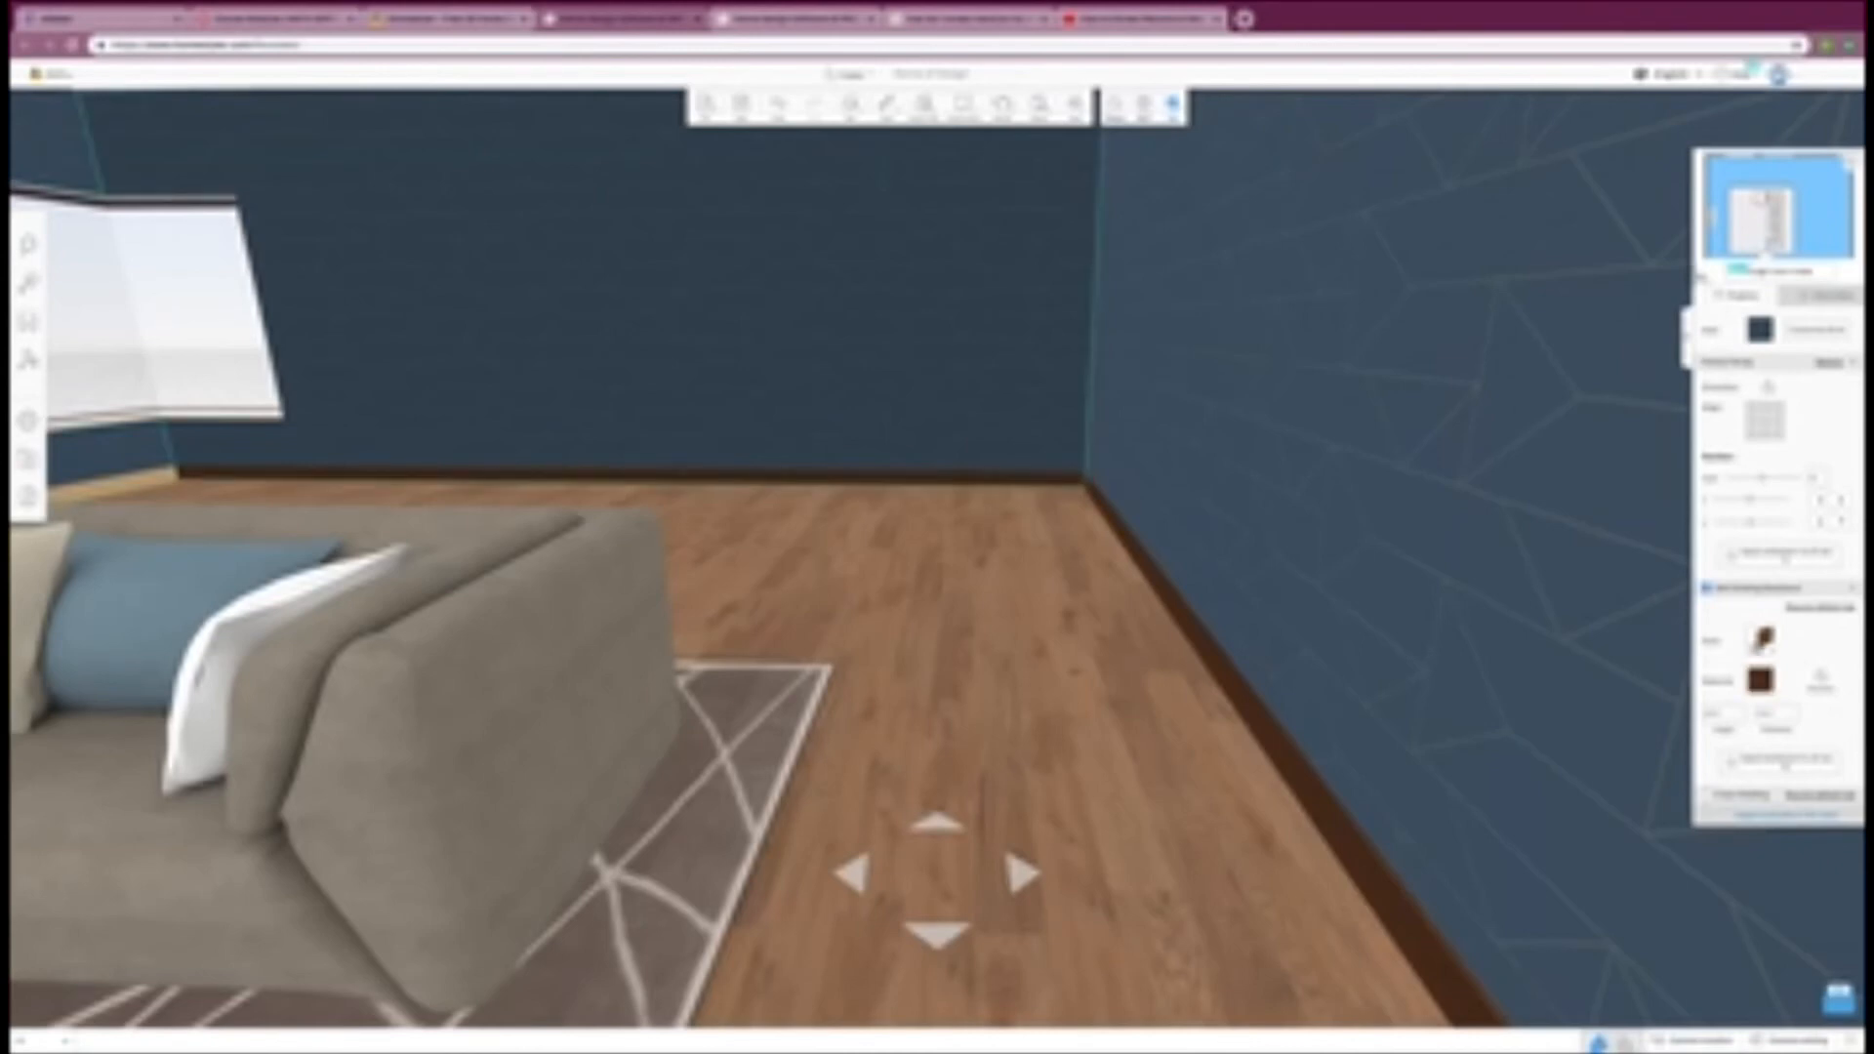
pyautogui.click(1759, 680)
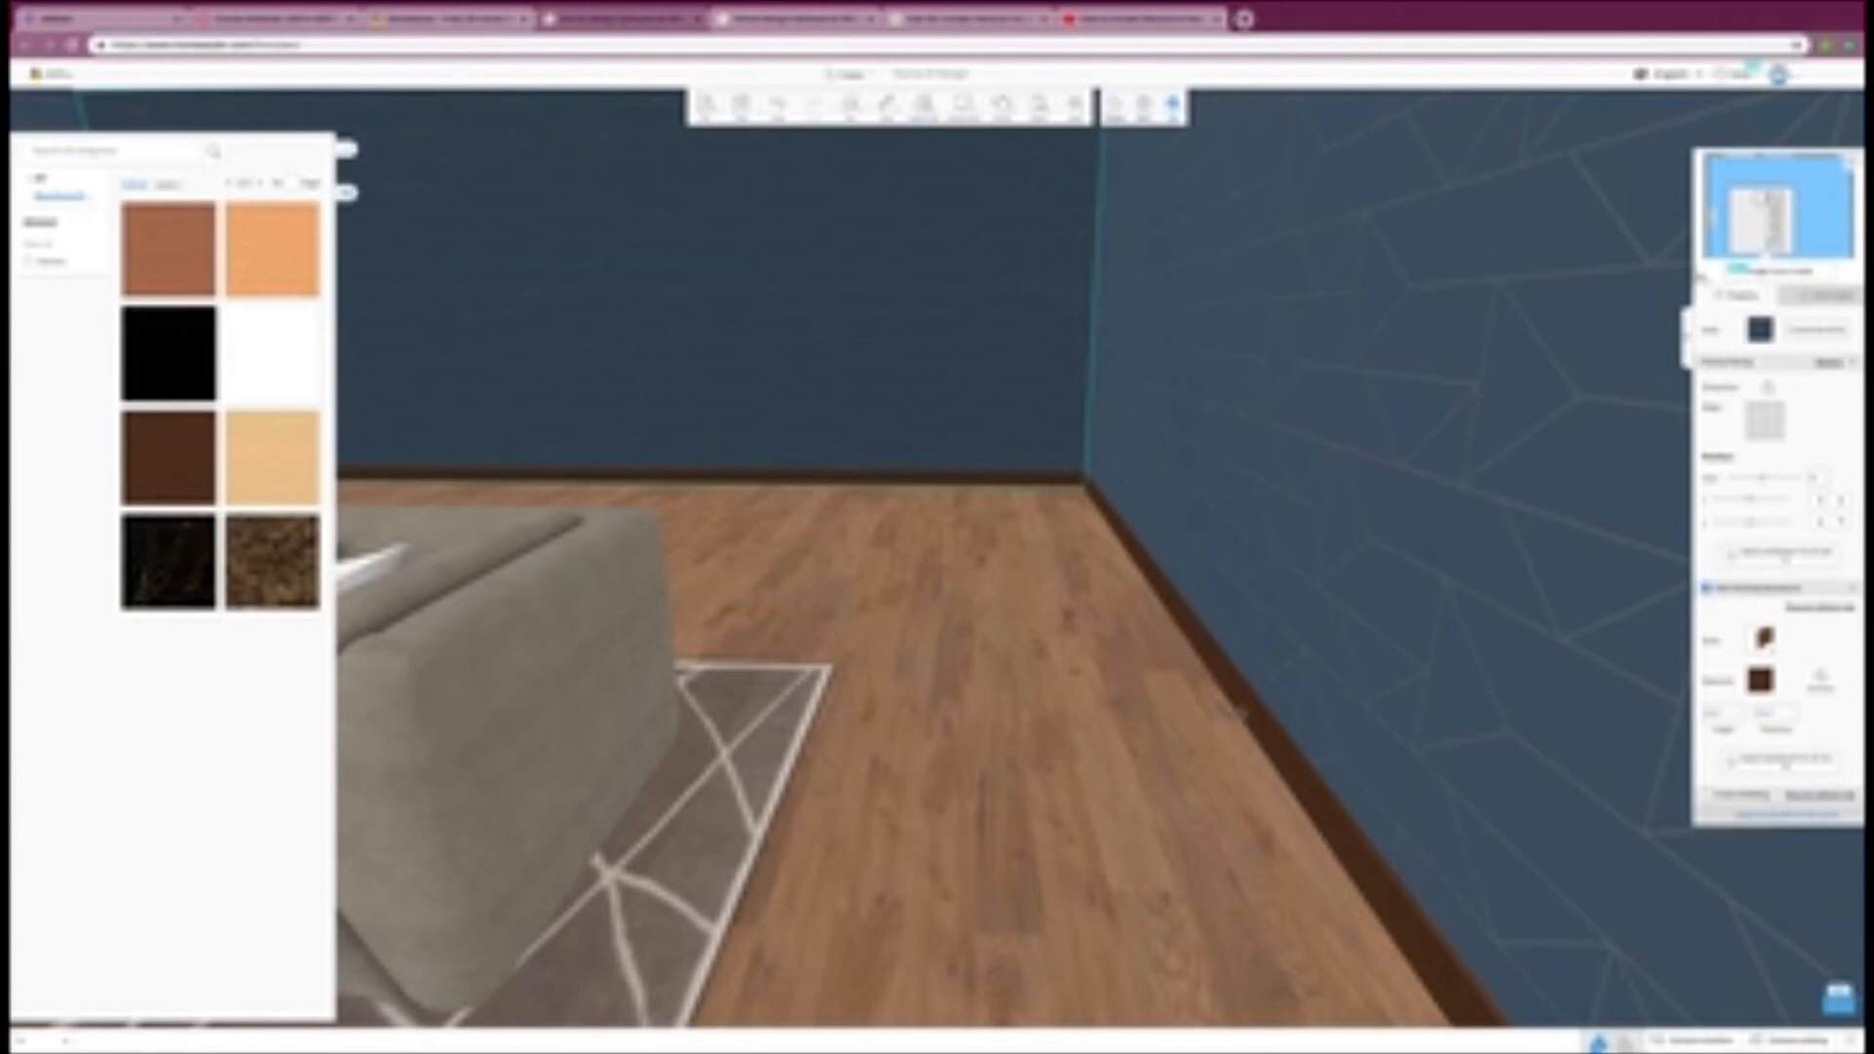
pyautogui.click(272, 488)
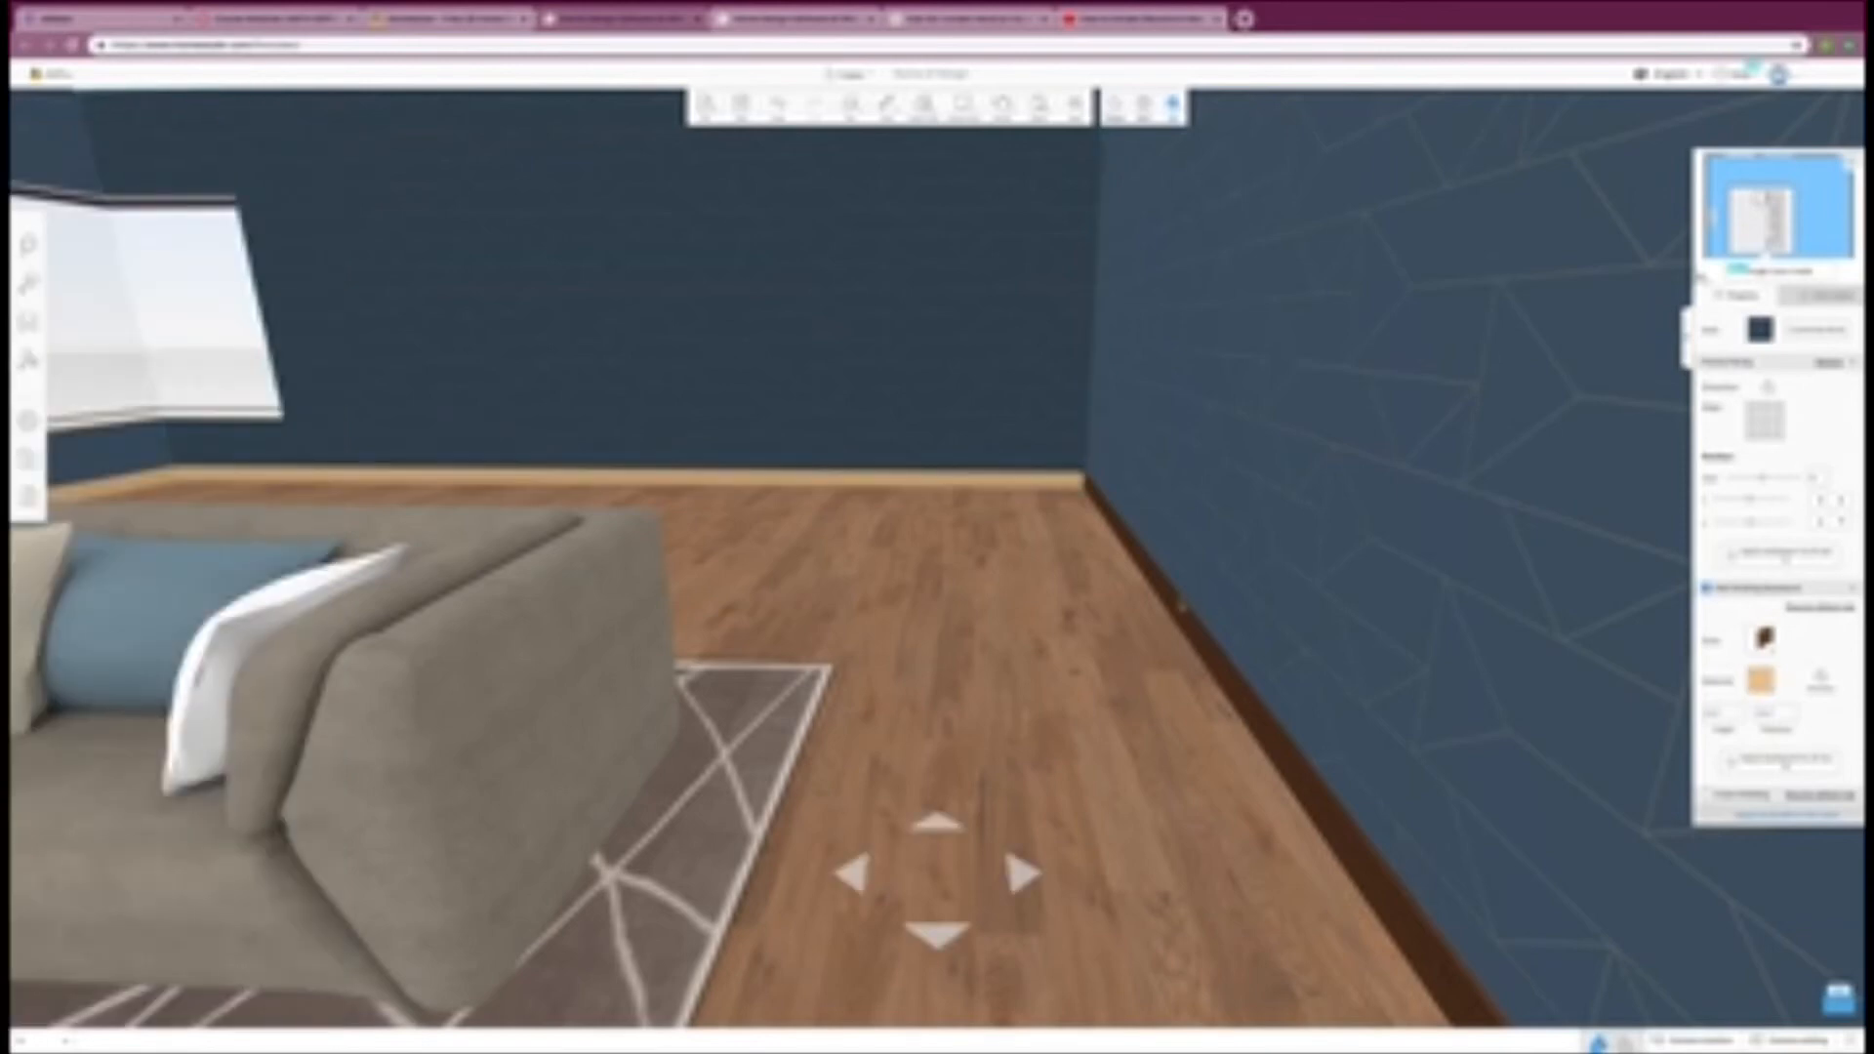
pyautogui.click(1181, 607)
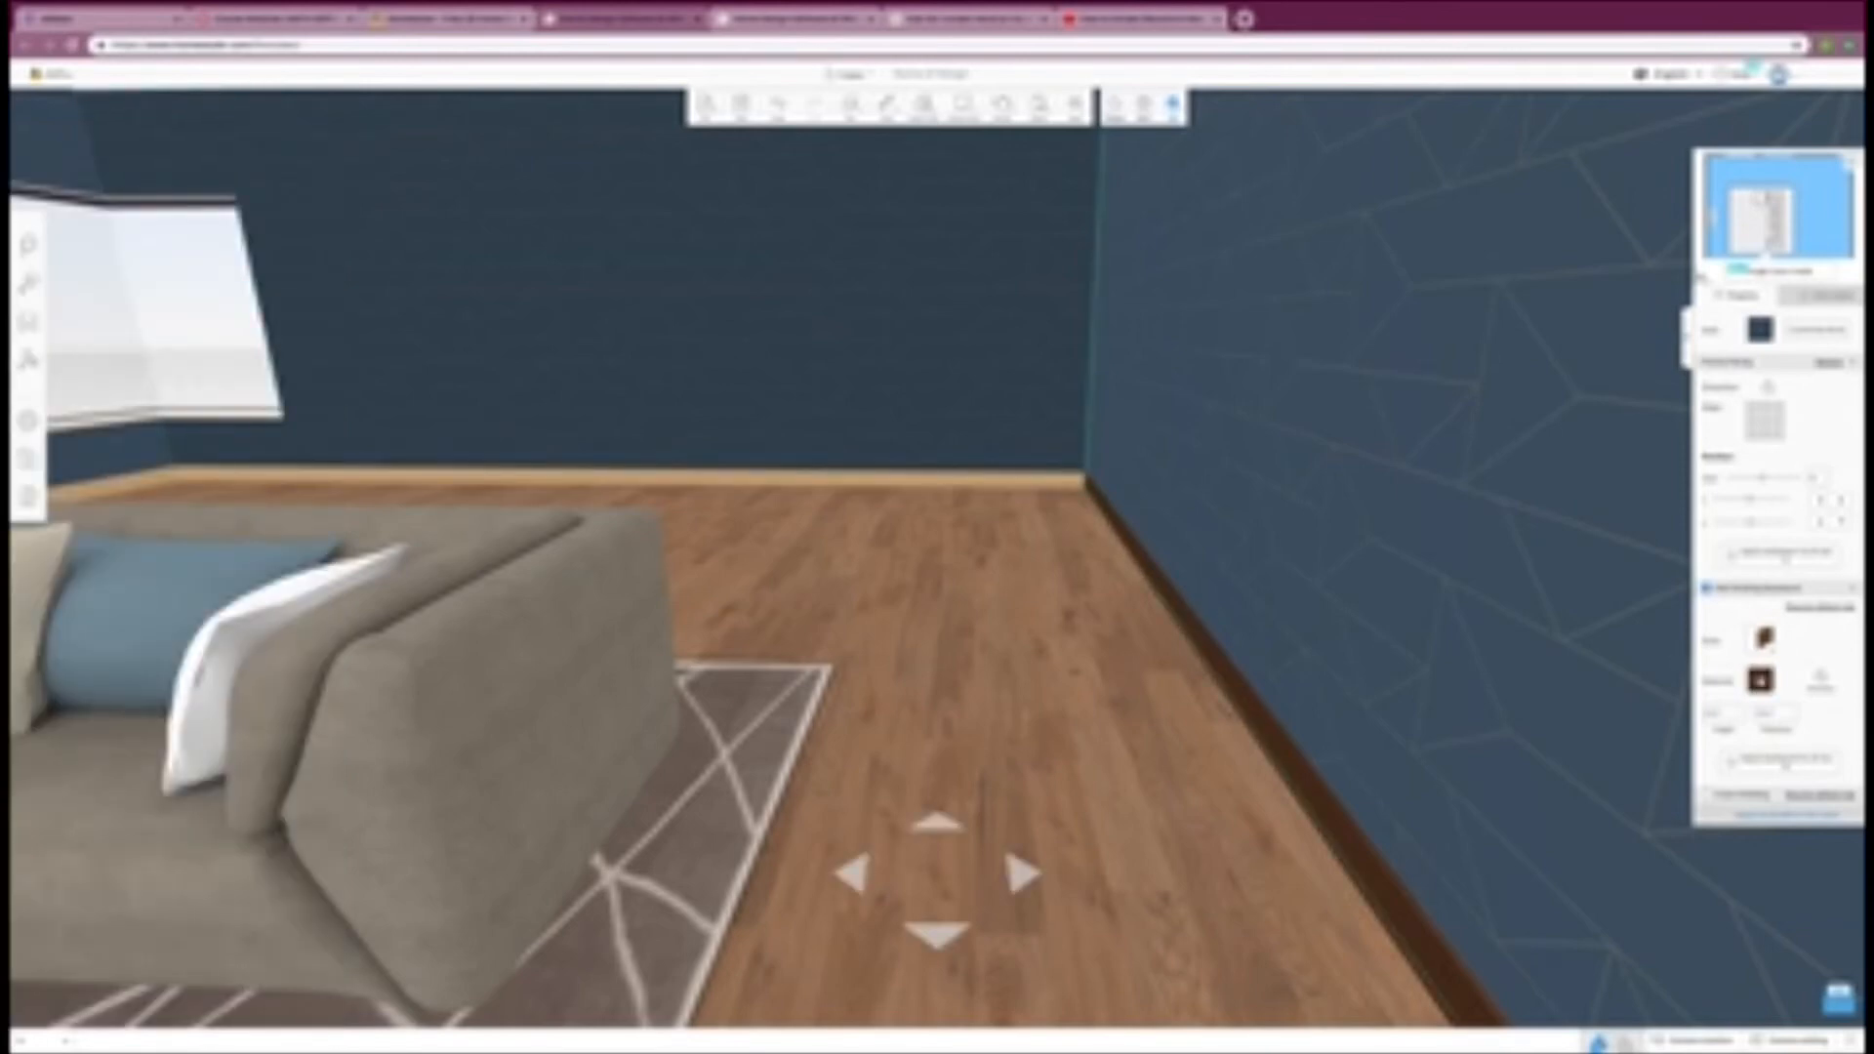
pyautogui.click(1762, 681)
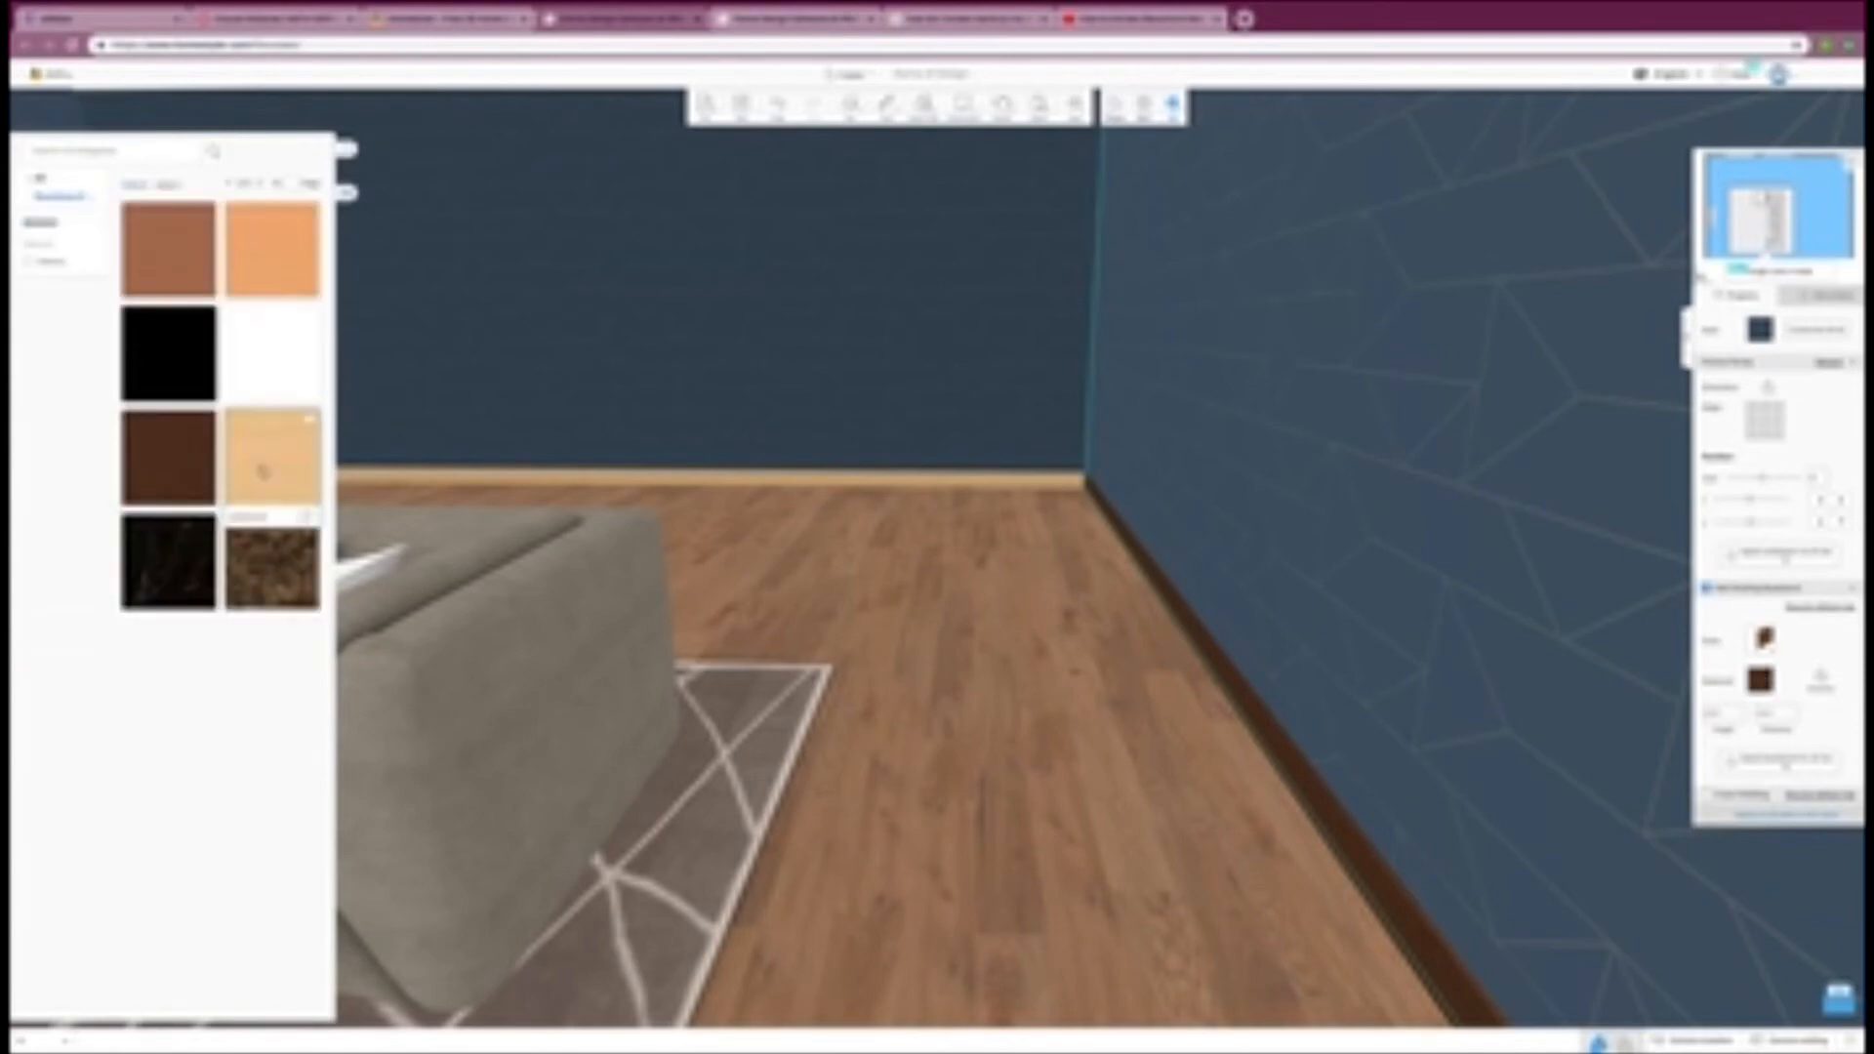
pyautogui.click(261, 470)
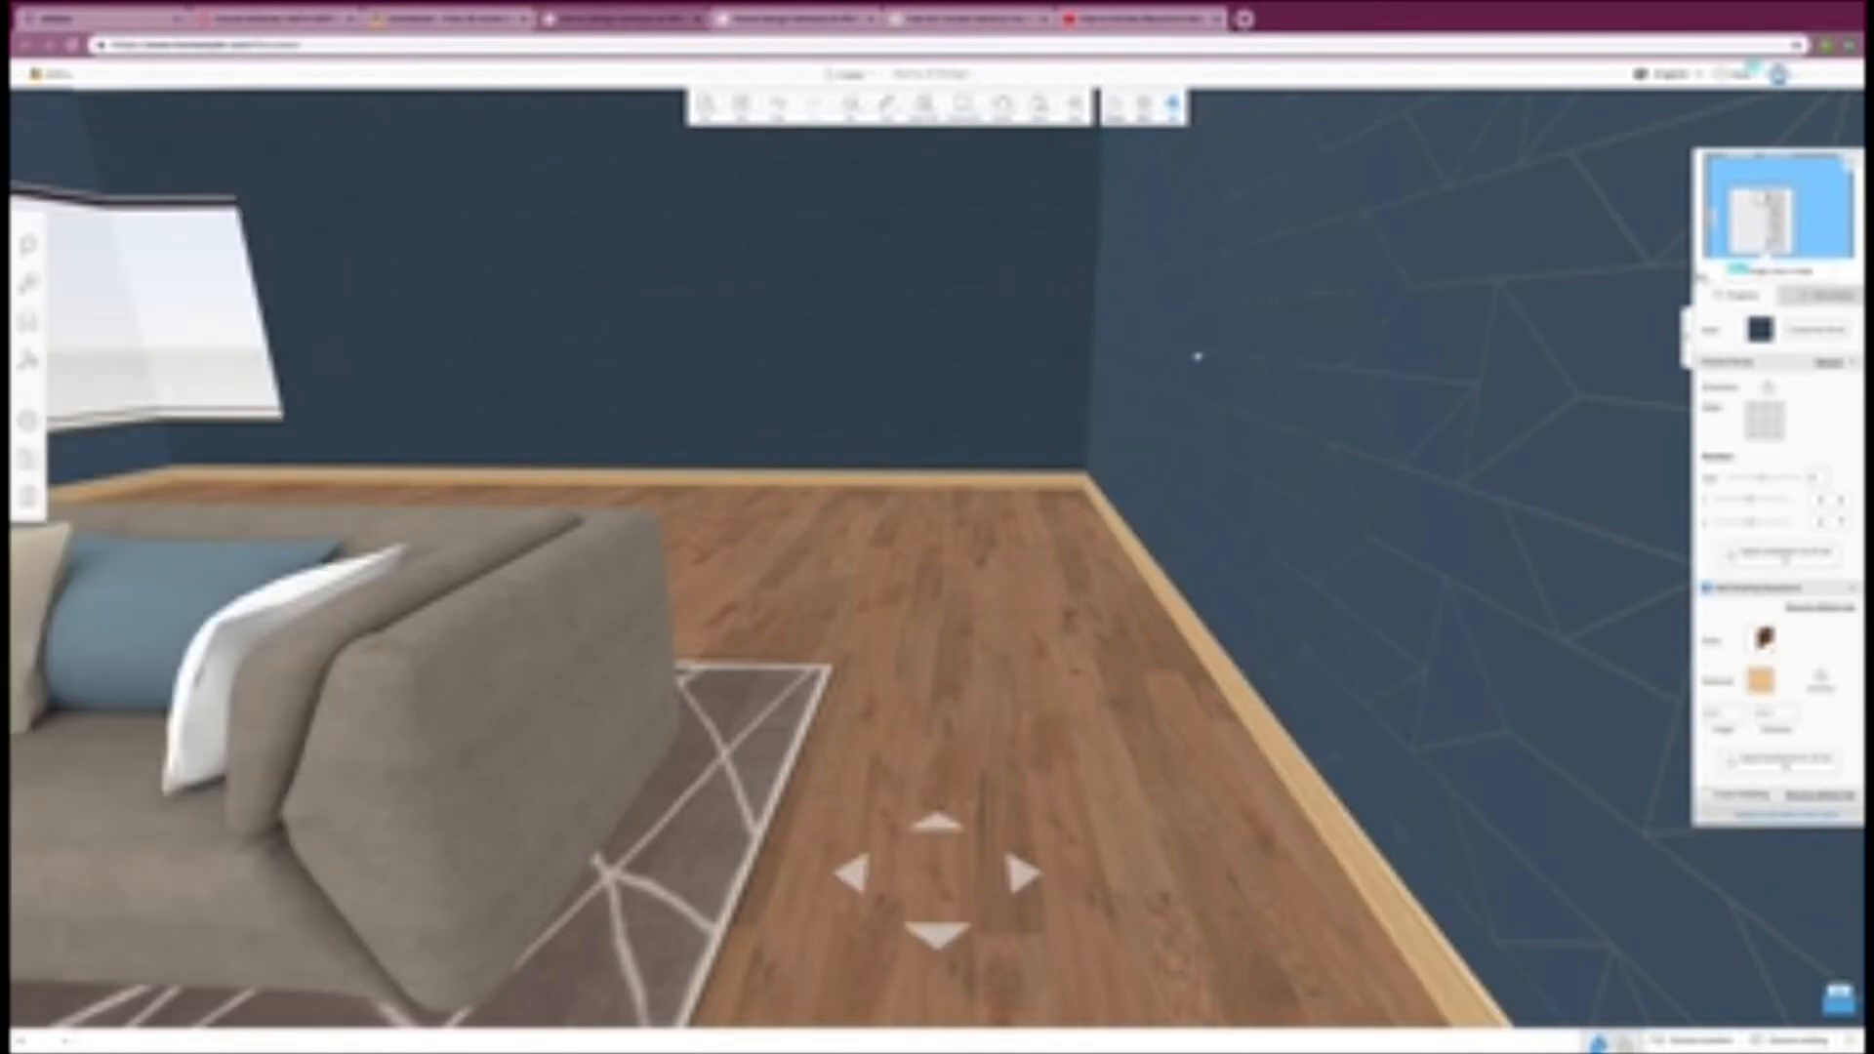
pyautogui.moveTo(1198, 356); pyautogui.dragTo(1360, 356)
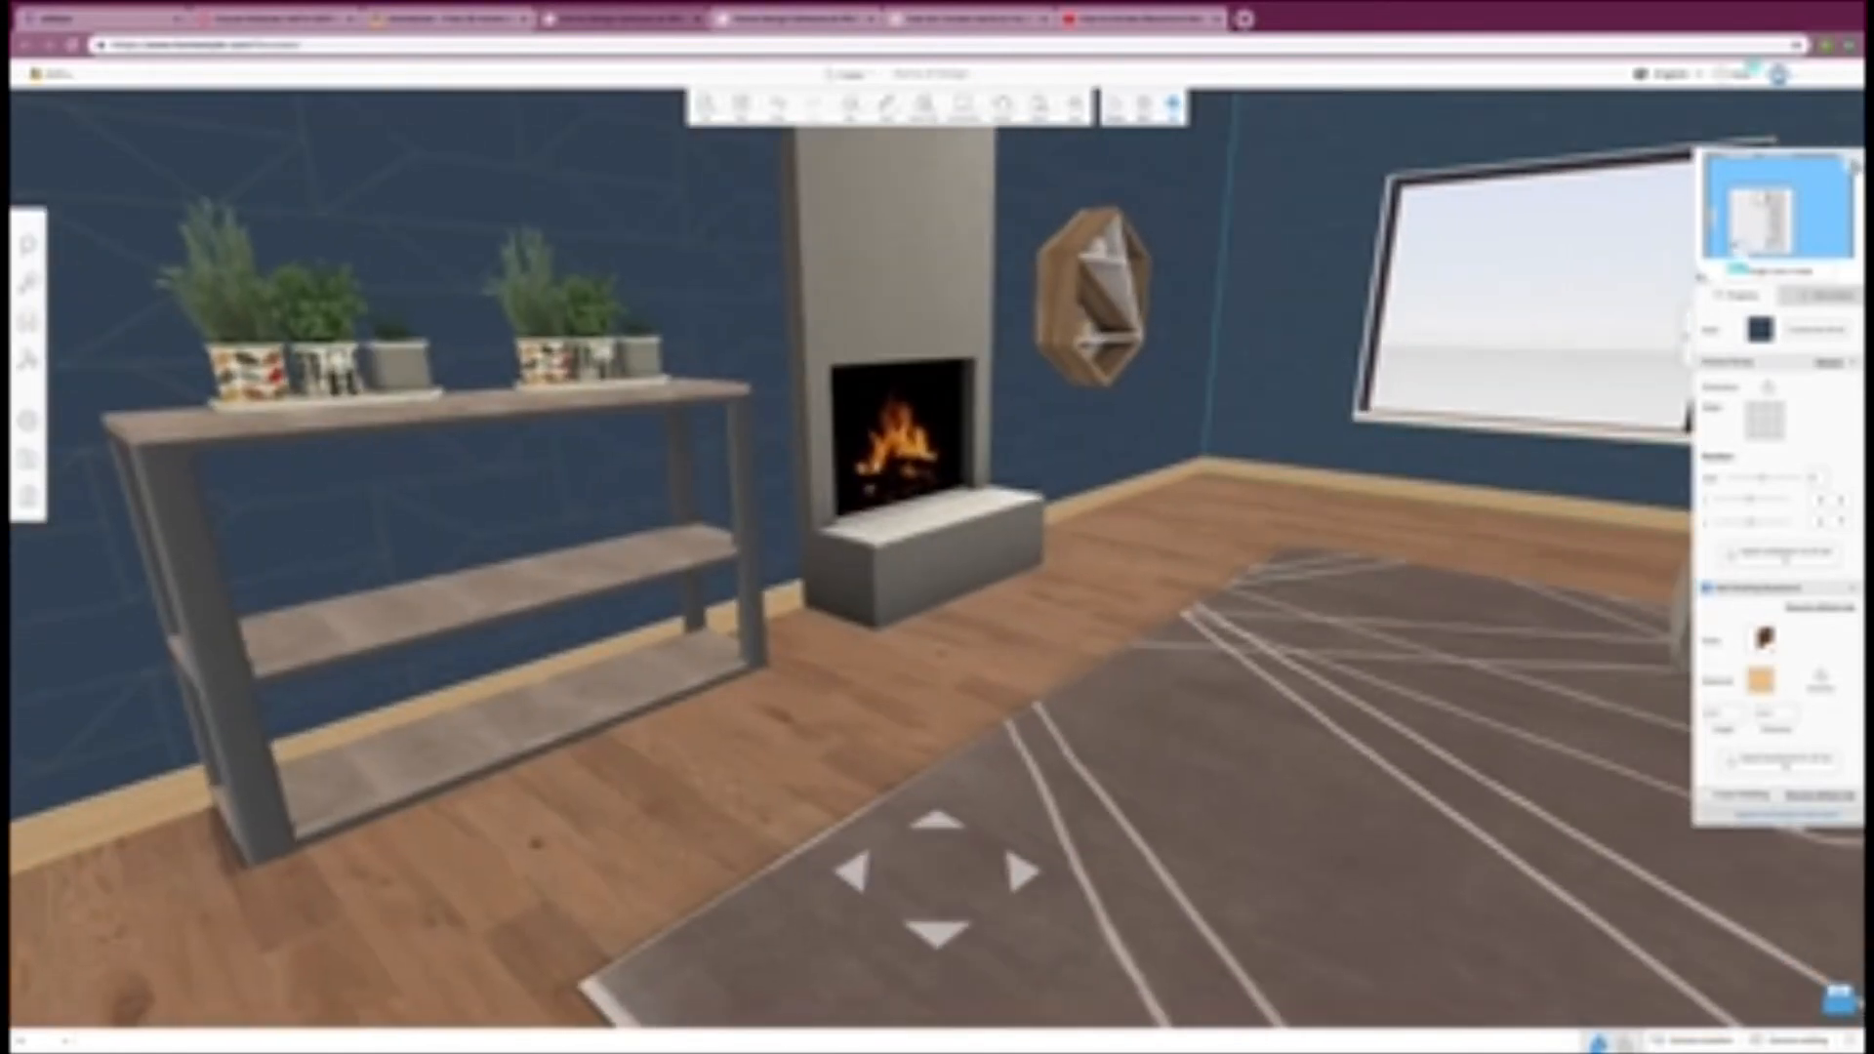
# Step: Switch to the 2D plan and place a beamed sloped ceiling from the building catalog's roof category in the room's upper-left corner
pyautogui.click(1852, 167)
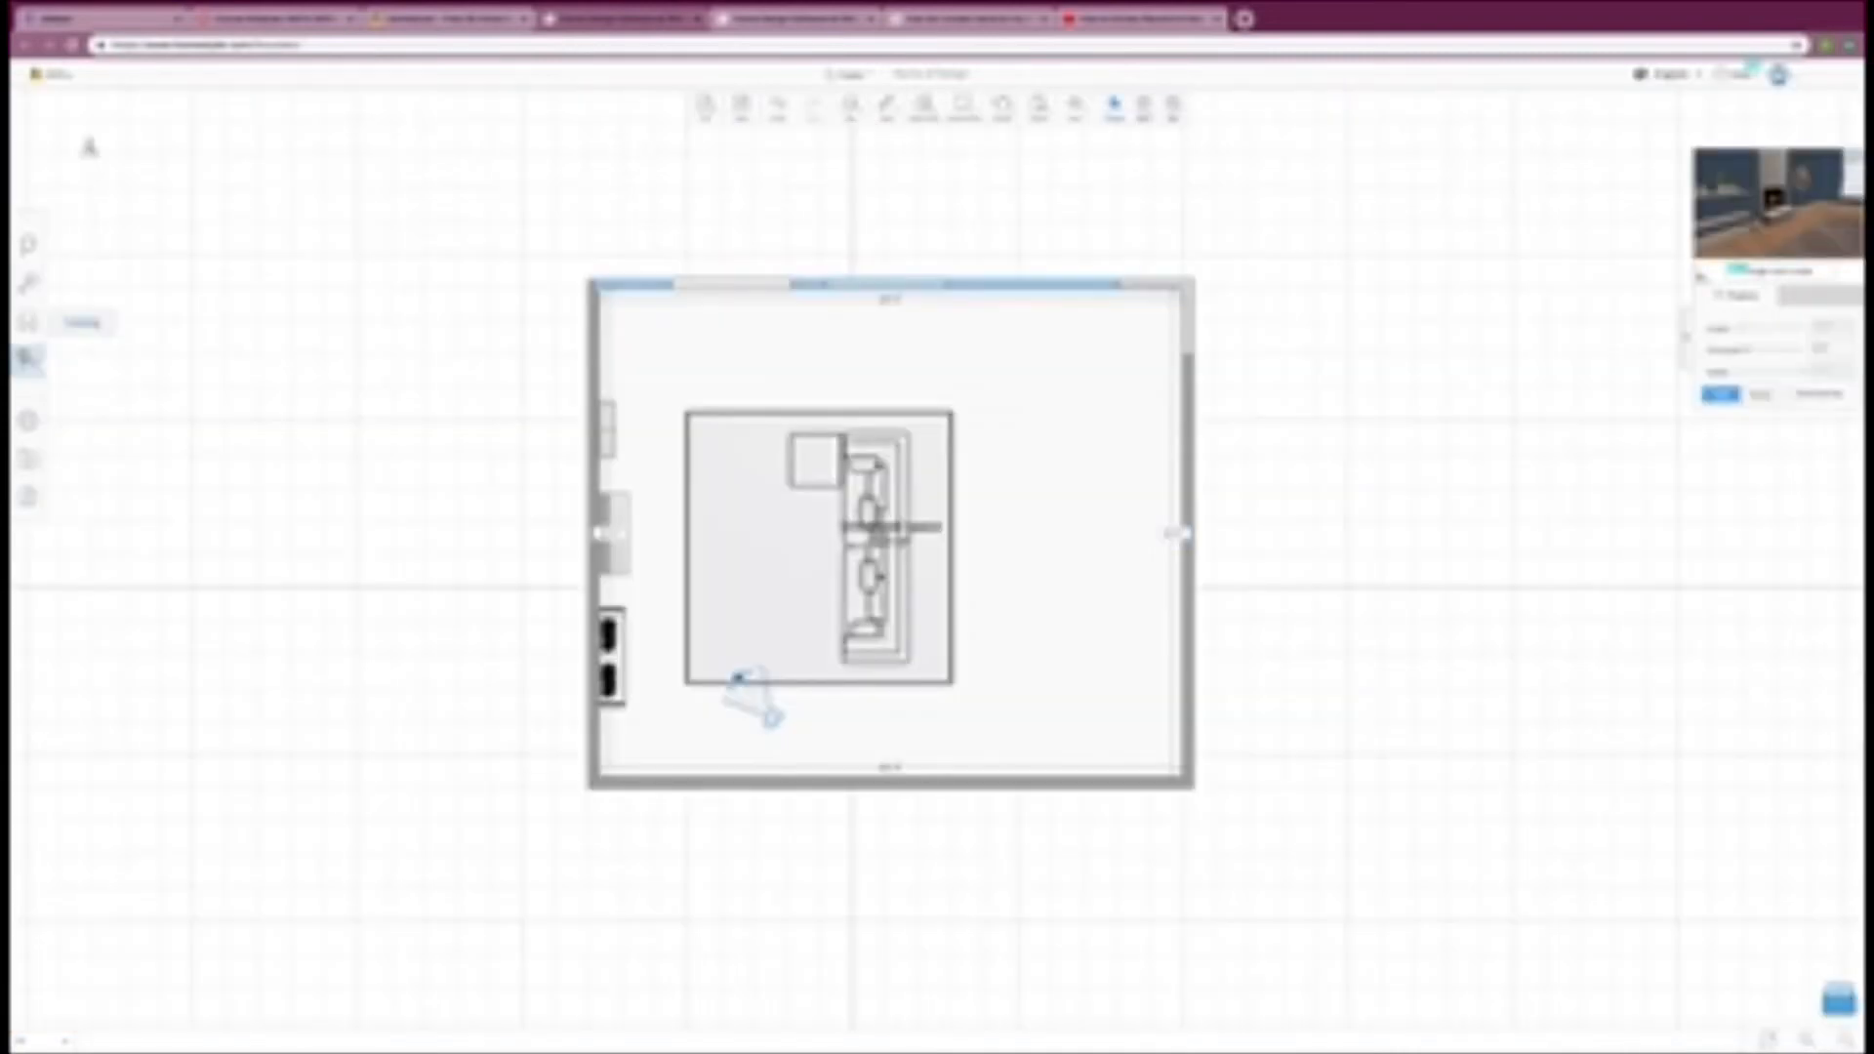
pyautogui.click(29, 362)
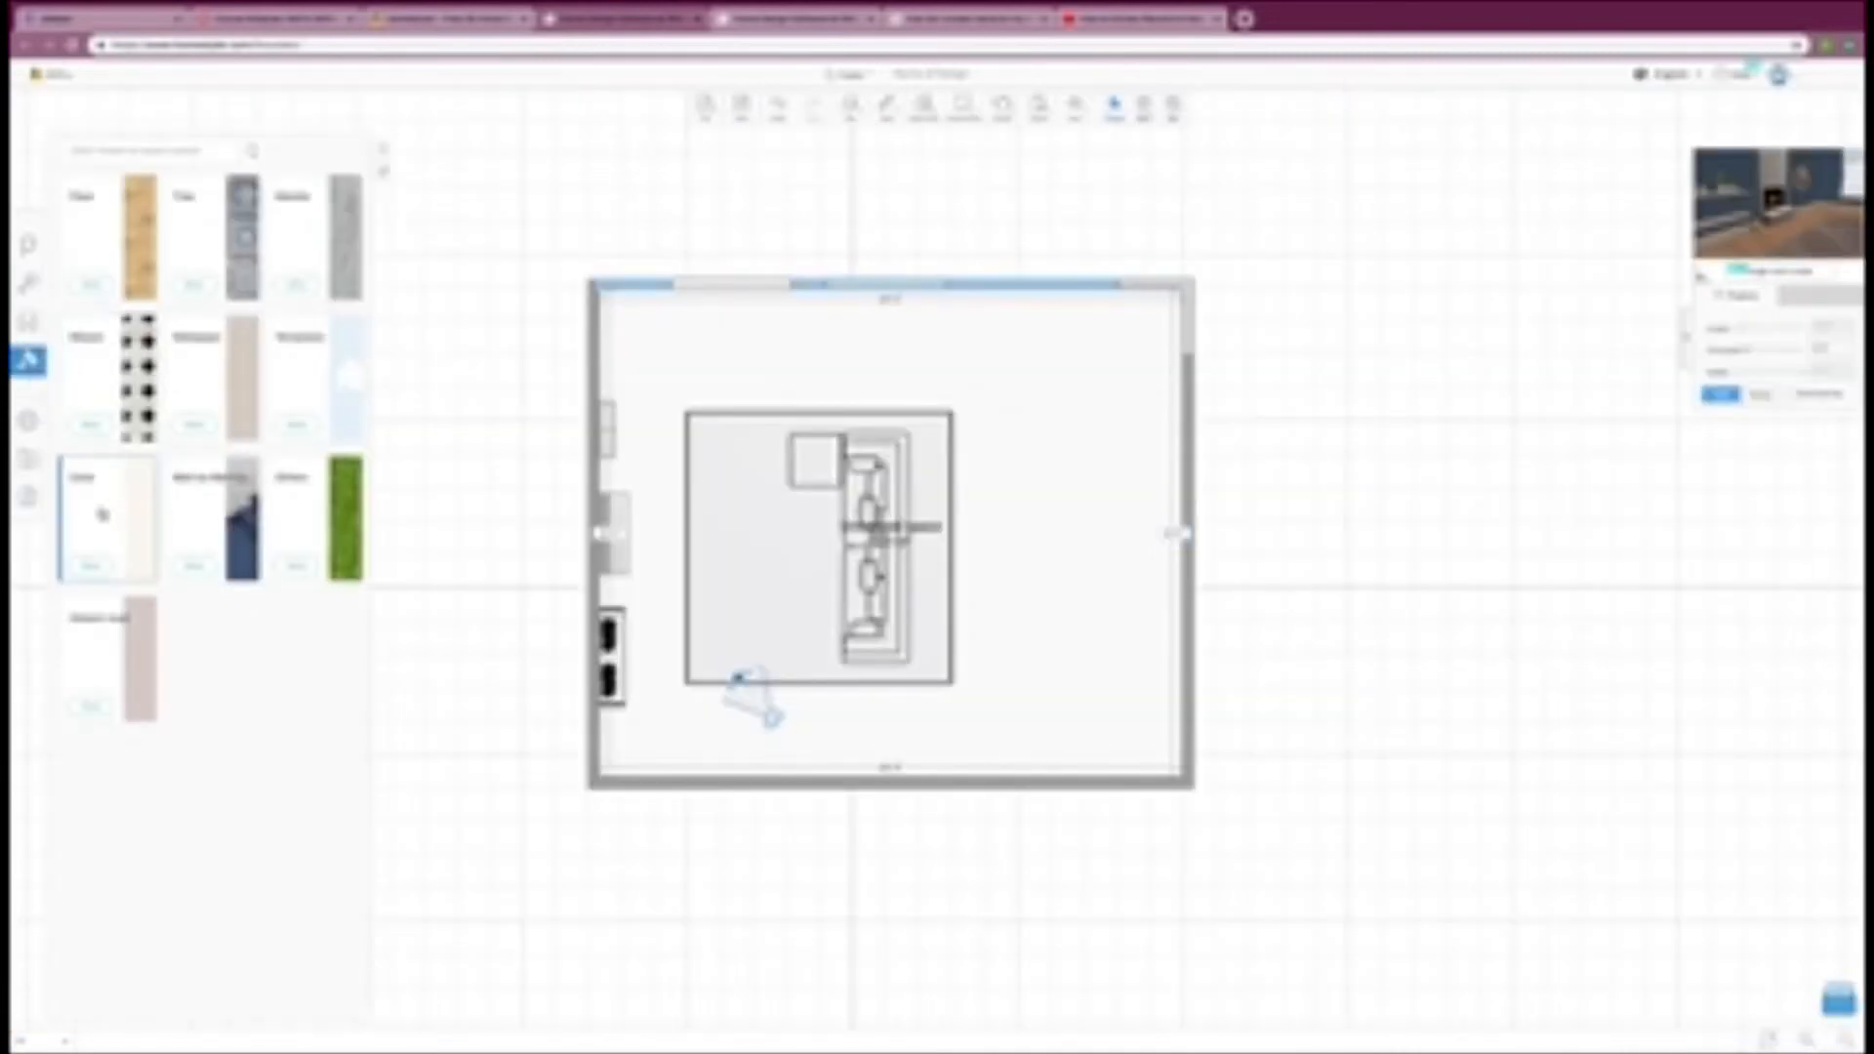
pyautogui.click(29, 284)
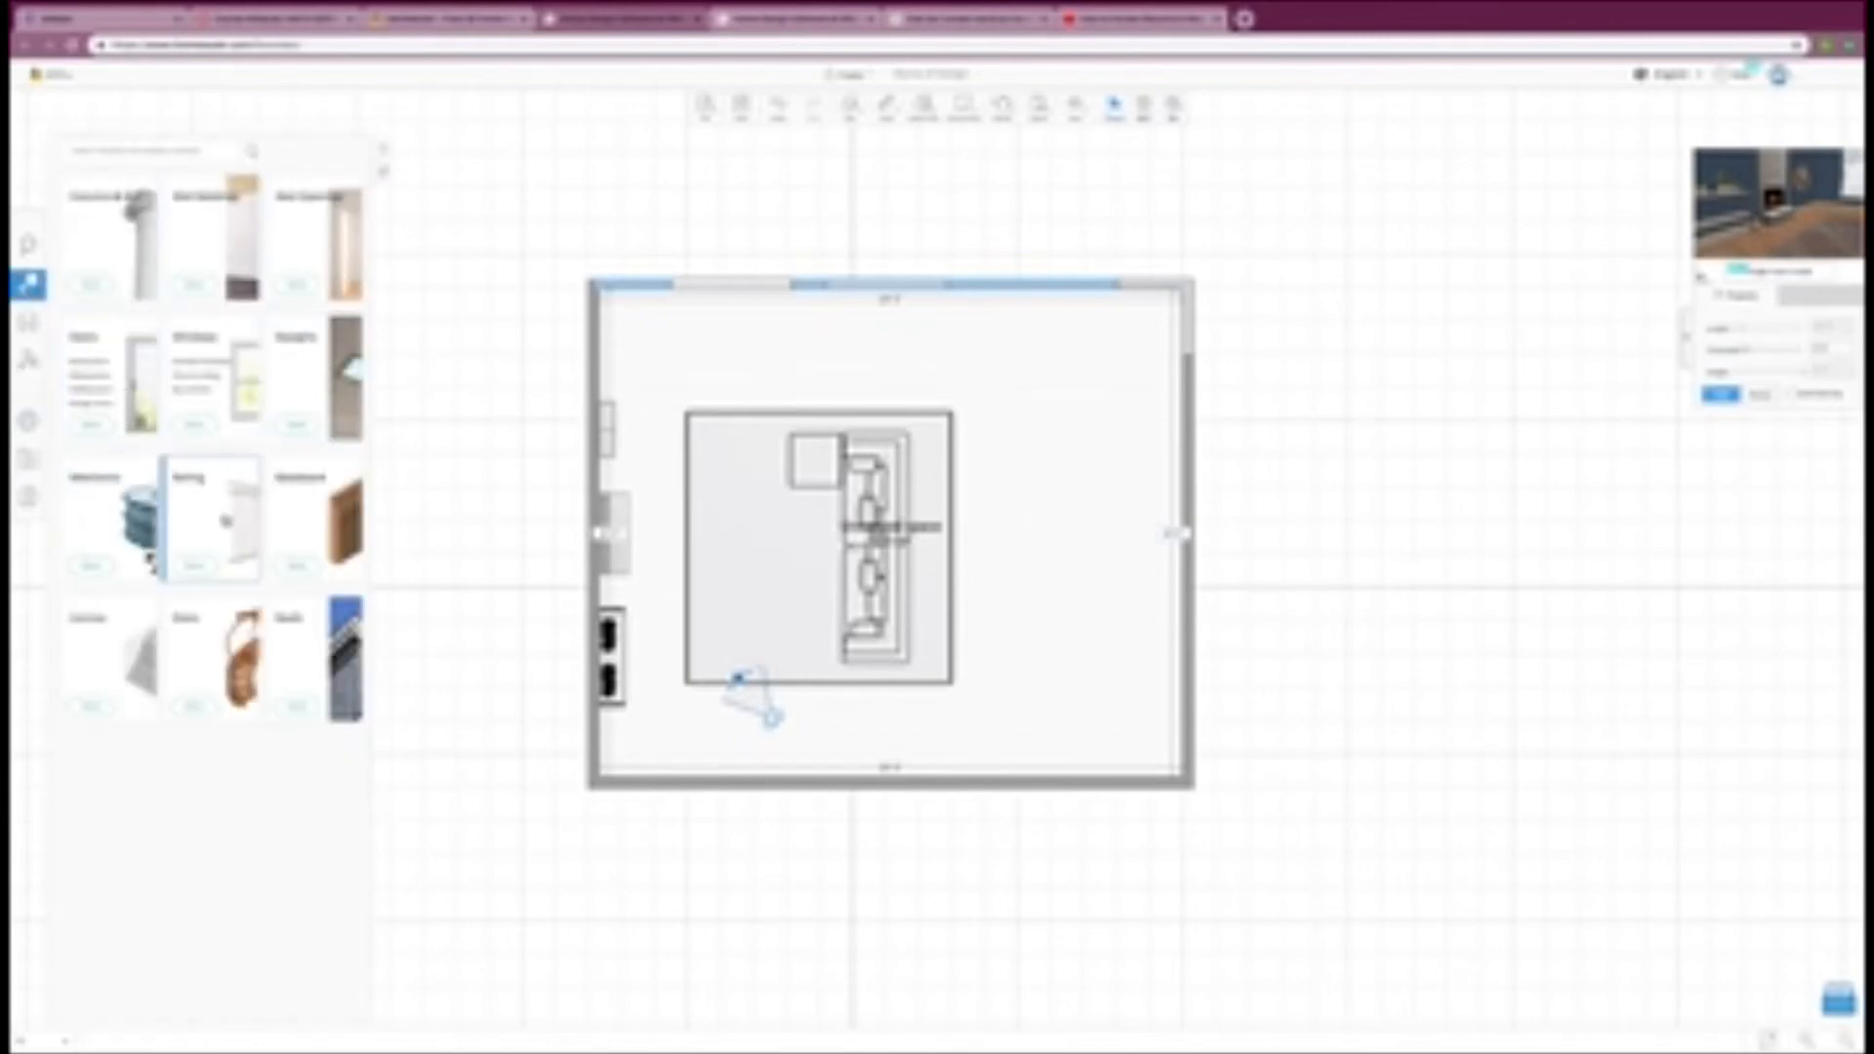
pyautogui.click(341, 673)
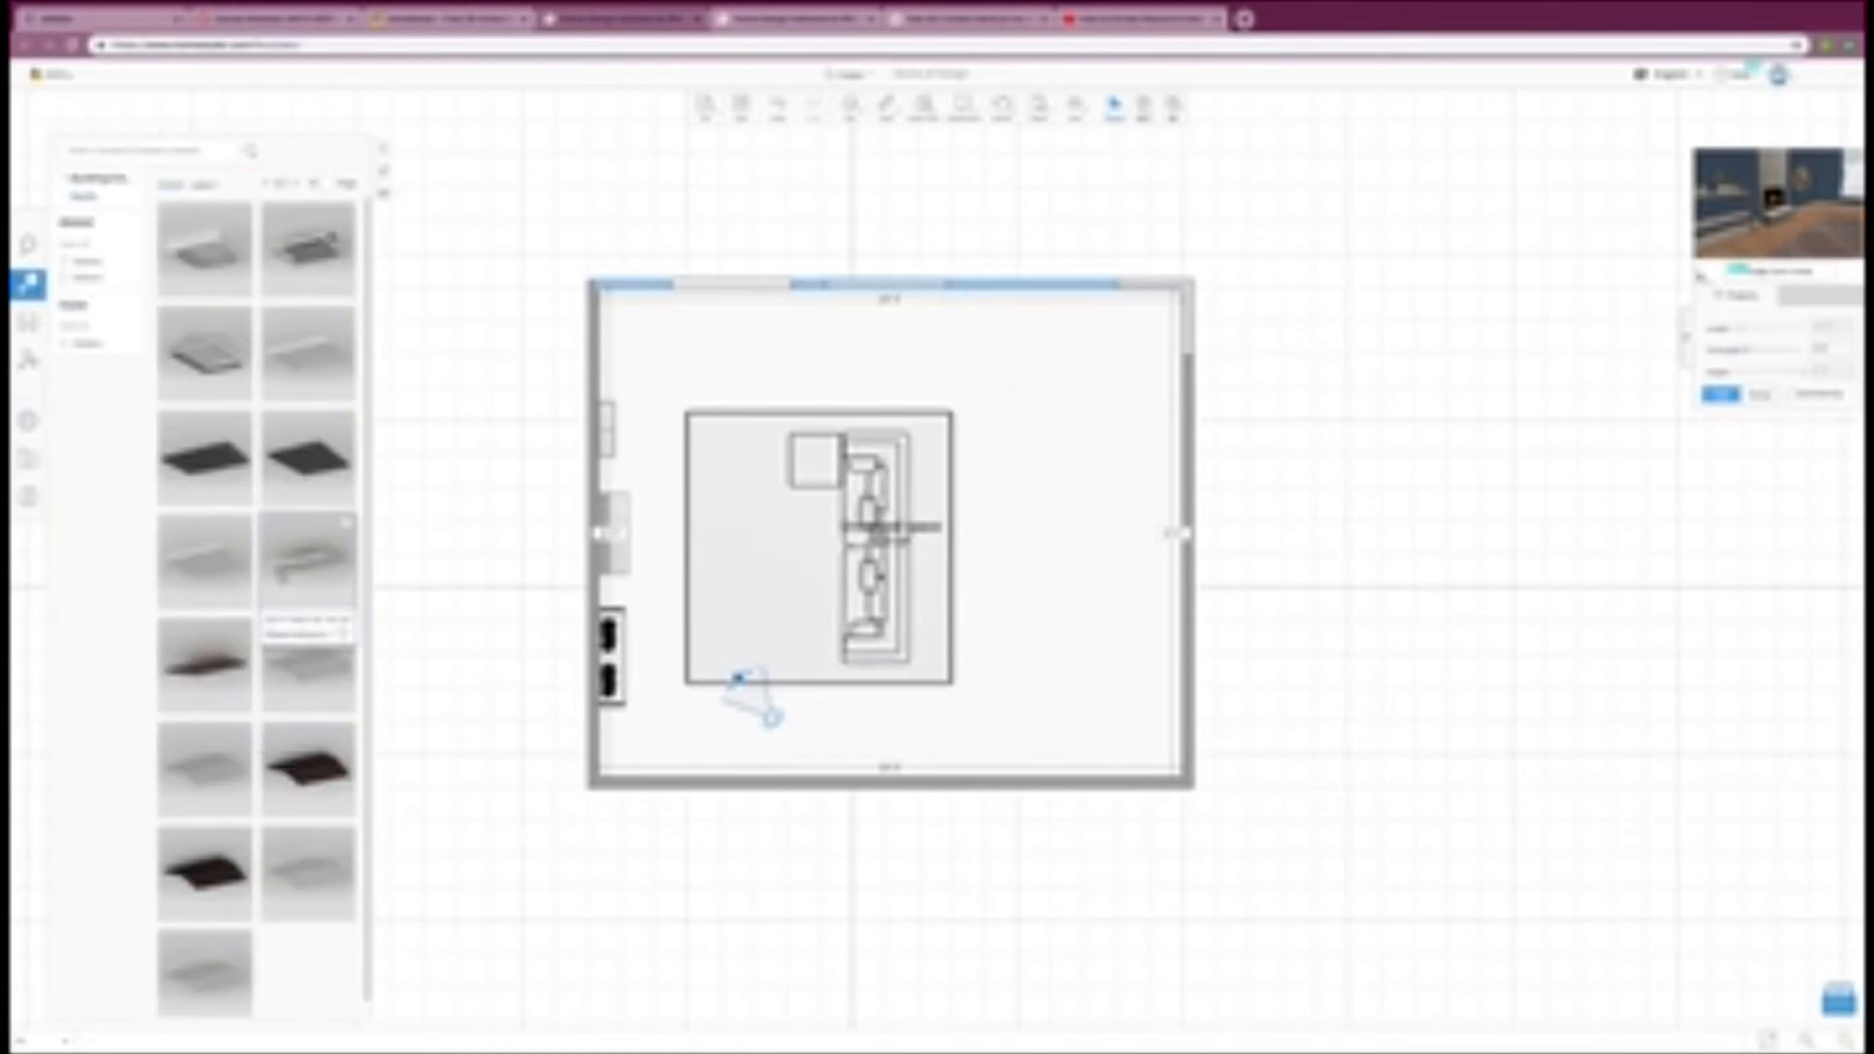
pyautogui.scroll(-1, 281, 574)
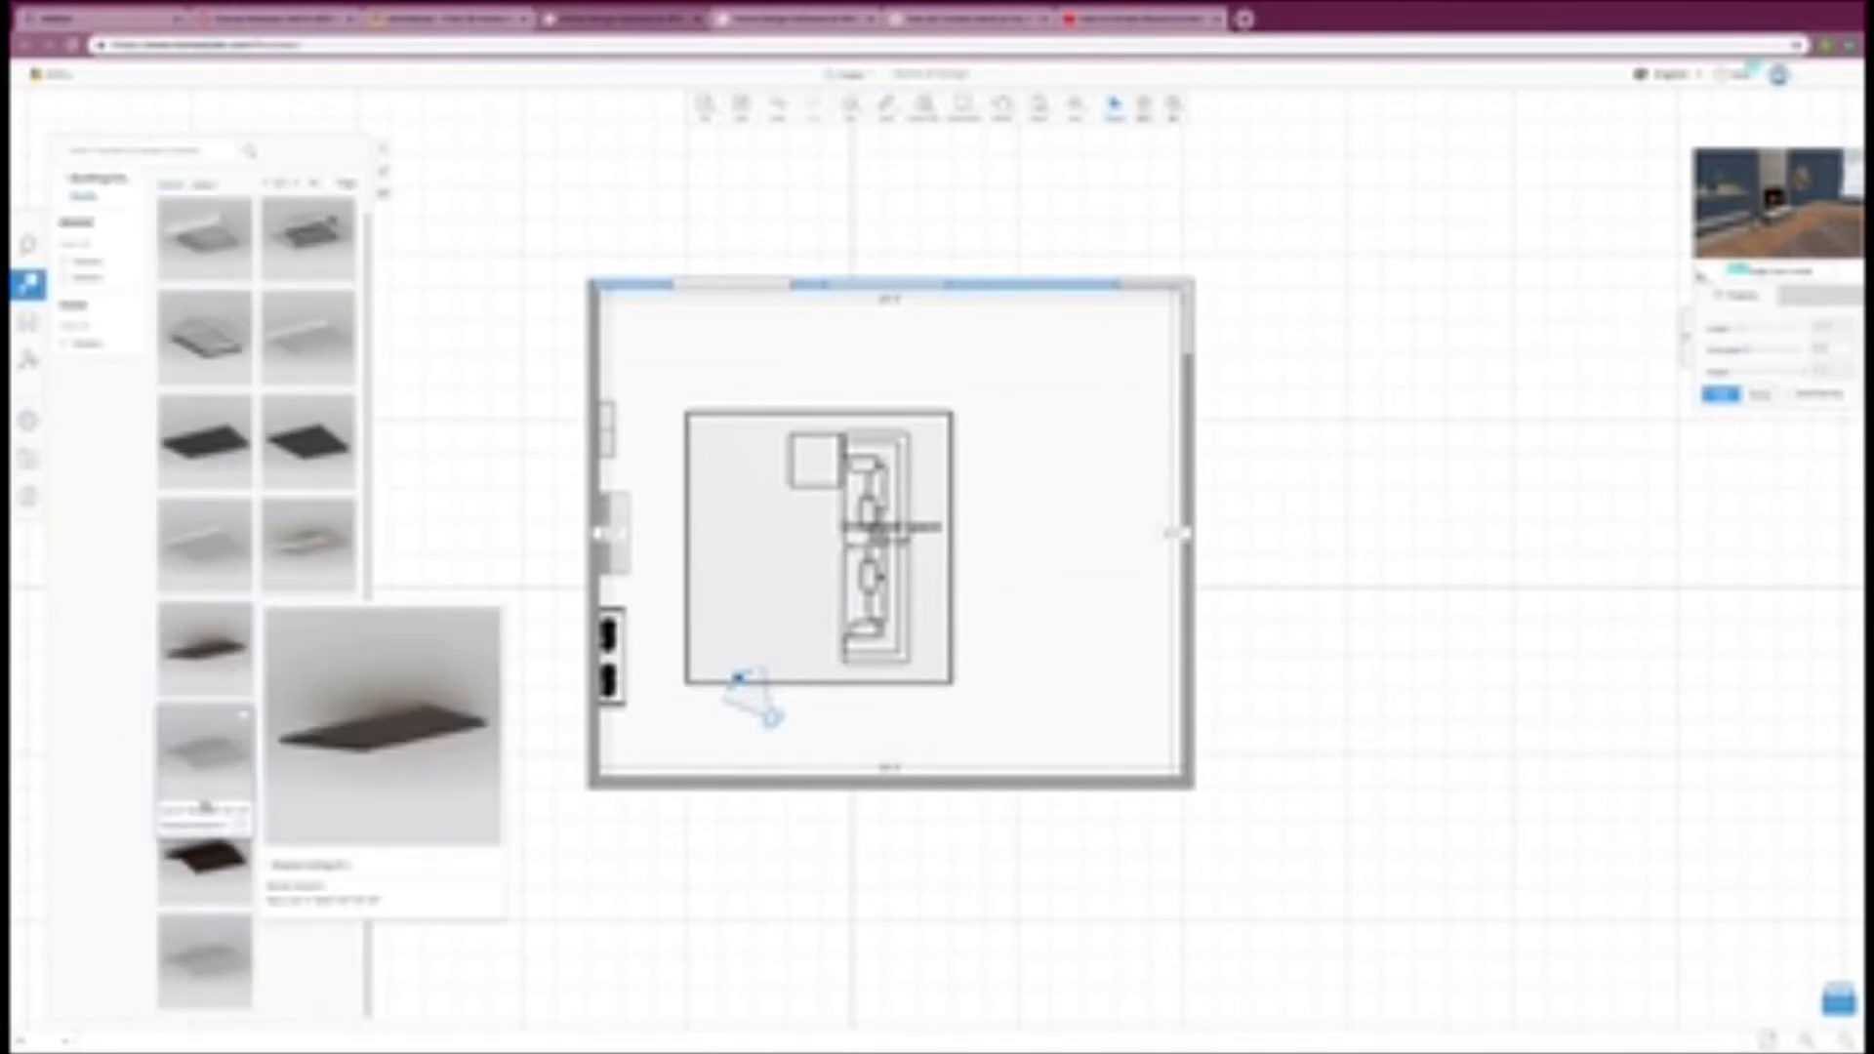
pyautogui.click(208, 772)
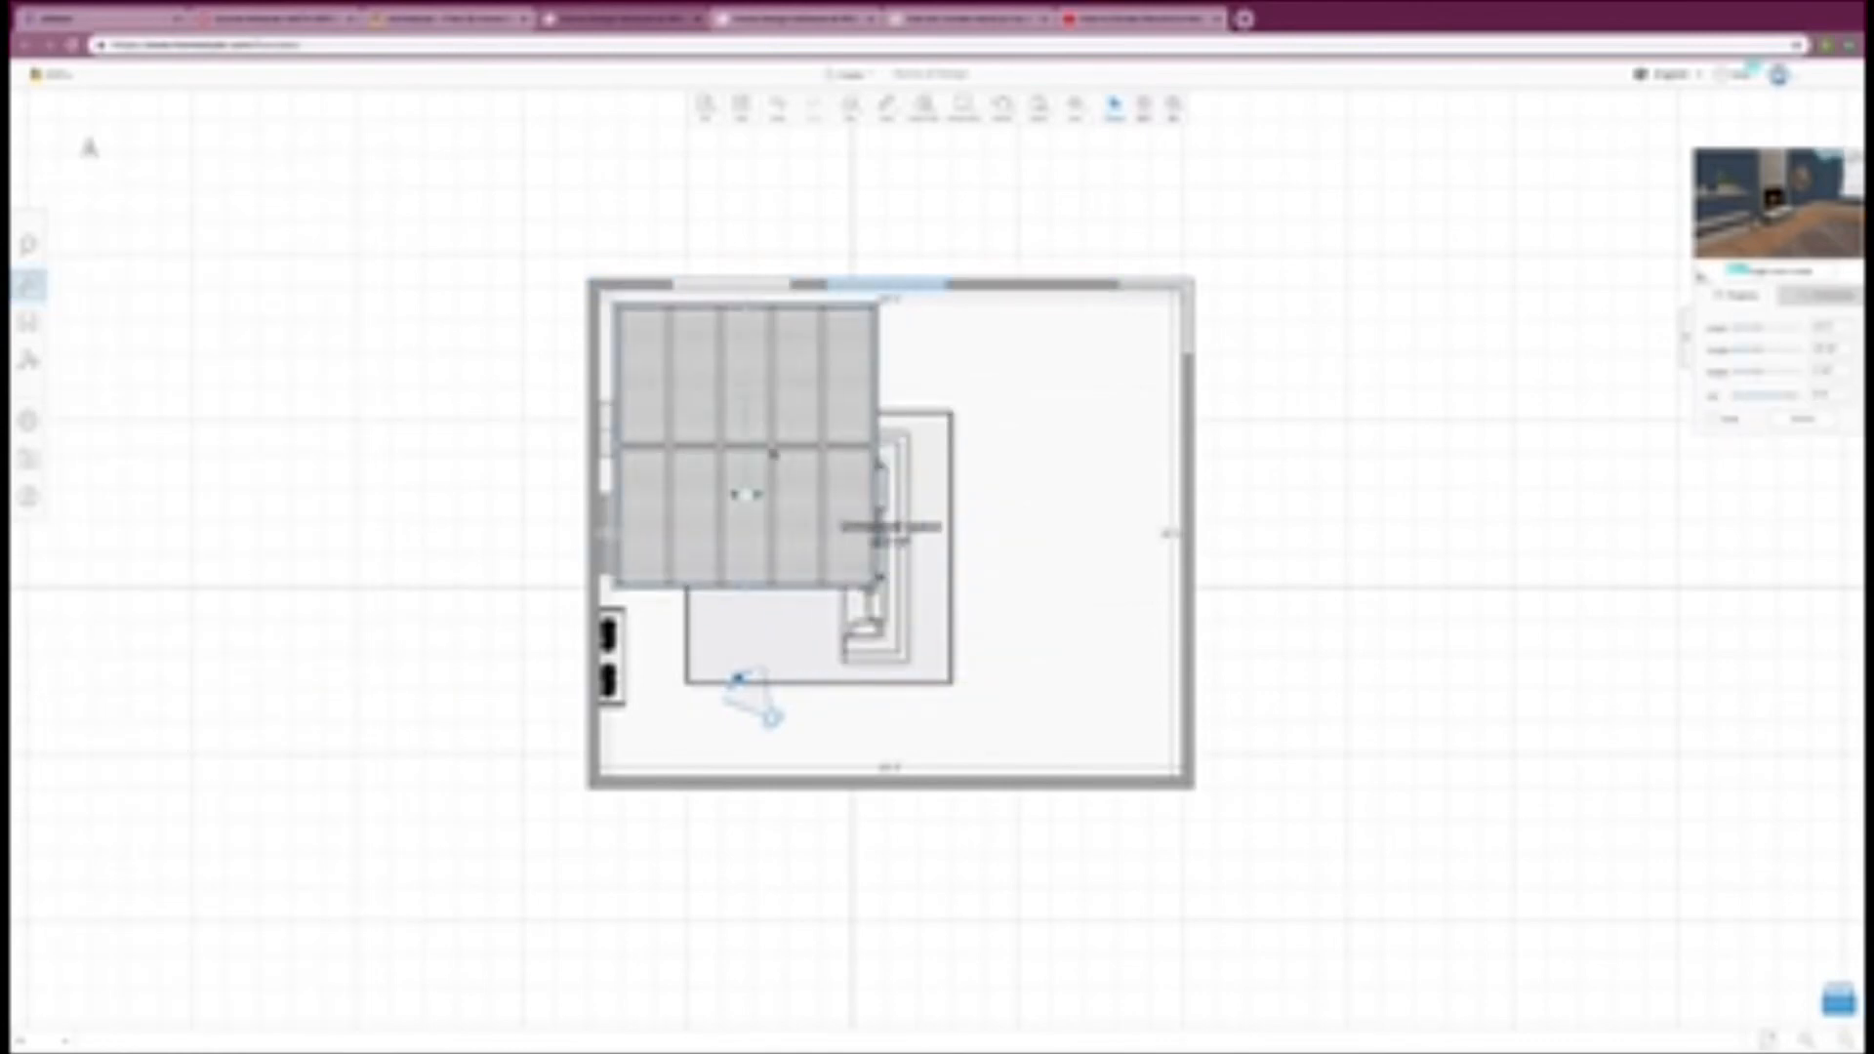
pyautogui.moveTo(846, 420); pyautogui.dragTo(749, 333)
pyautogui.moveTo(781, 440); pyautogui.dragTo(766, 425)
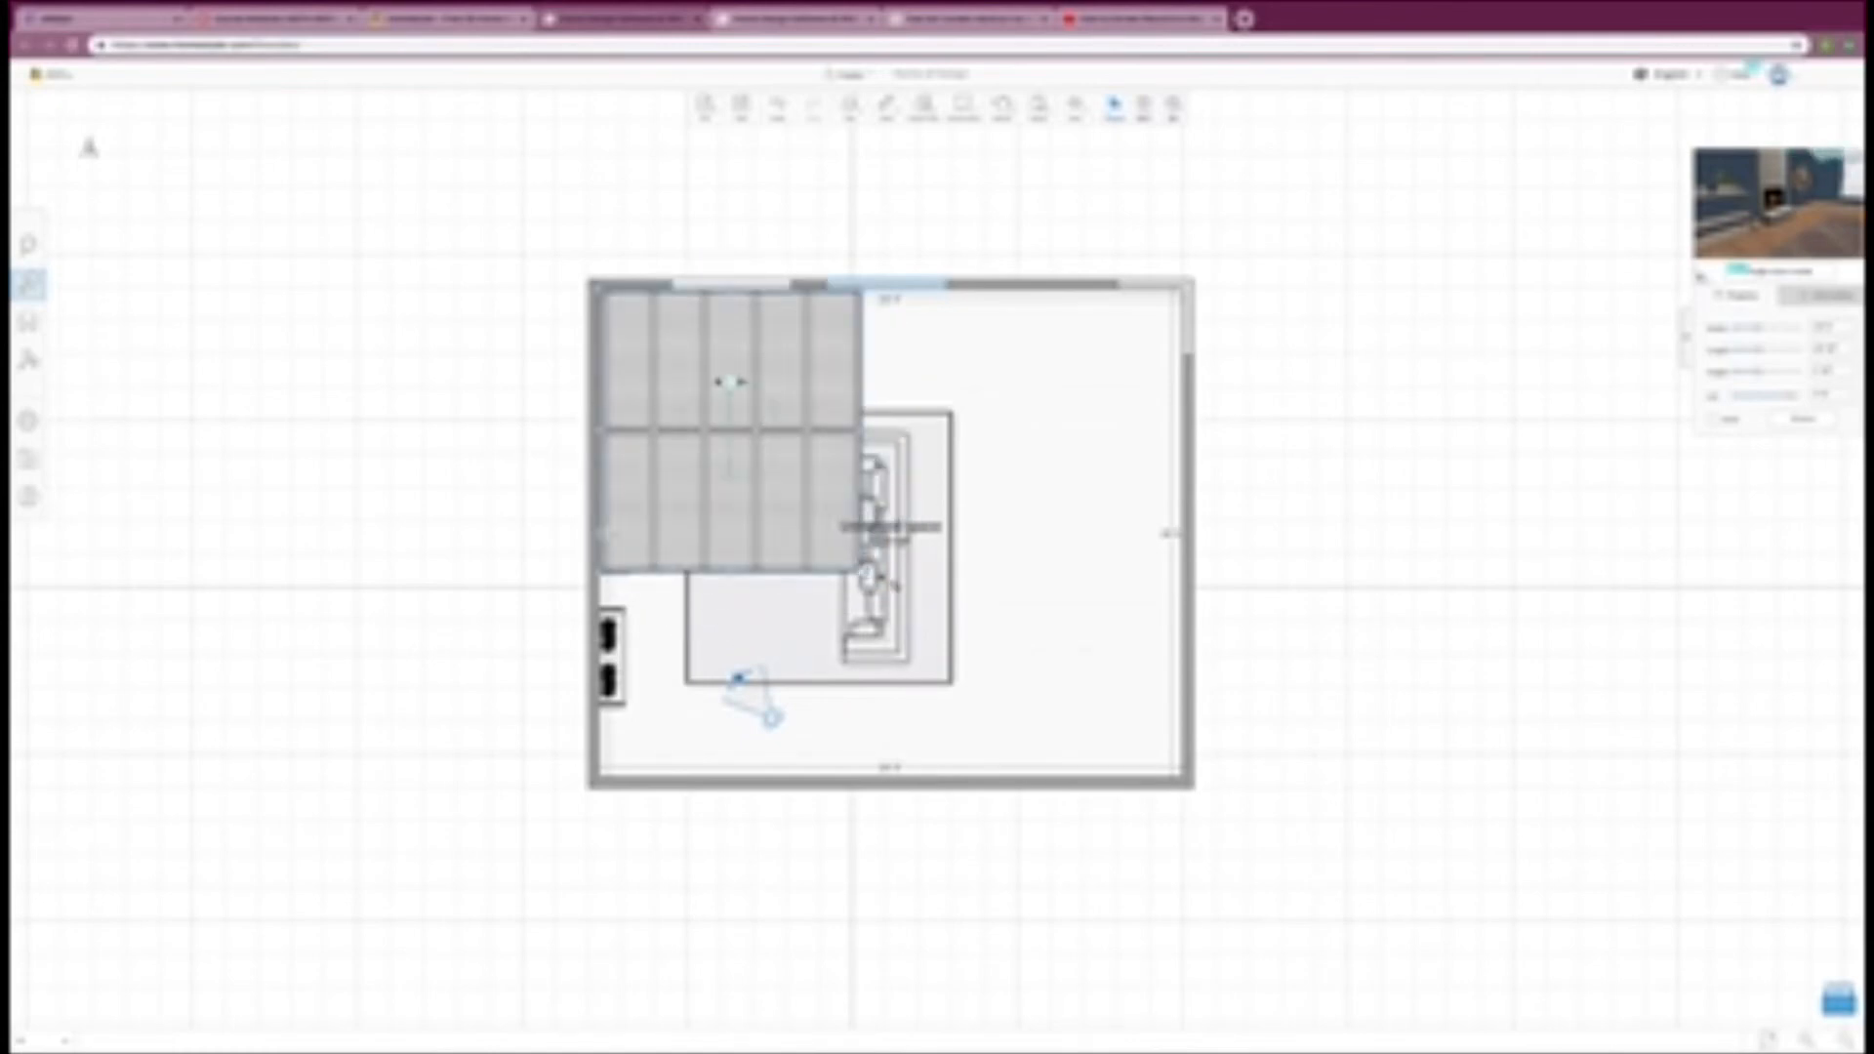
# Step: Enlarge the ceiling, rotate it a quarter turn and stretch it to the surrounding walls so it covers the whole room
pyautogui.moveTo(869, 574); pyautogui.dragTo(1029, 619)
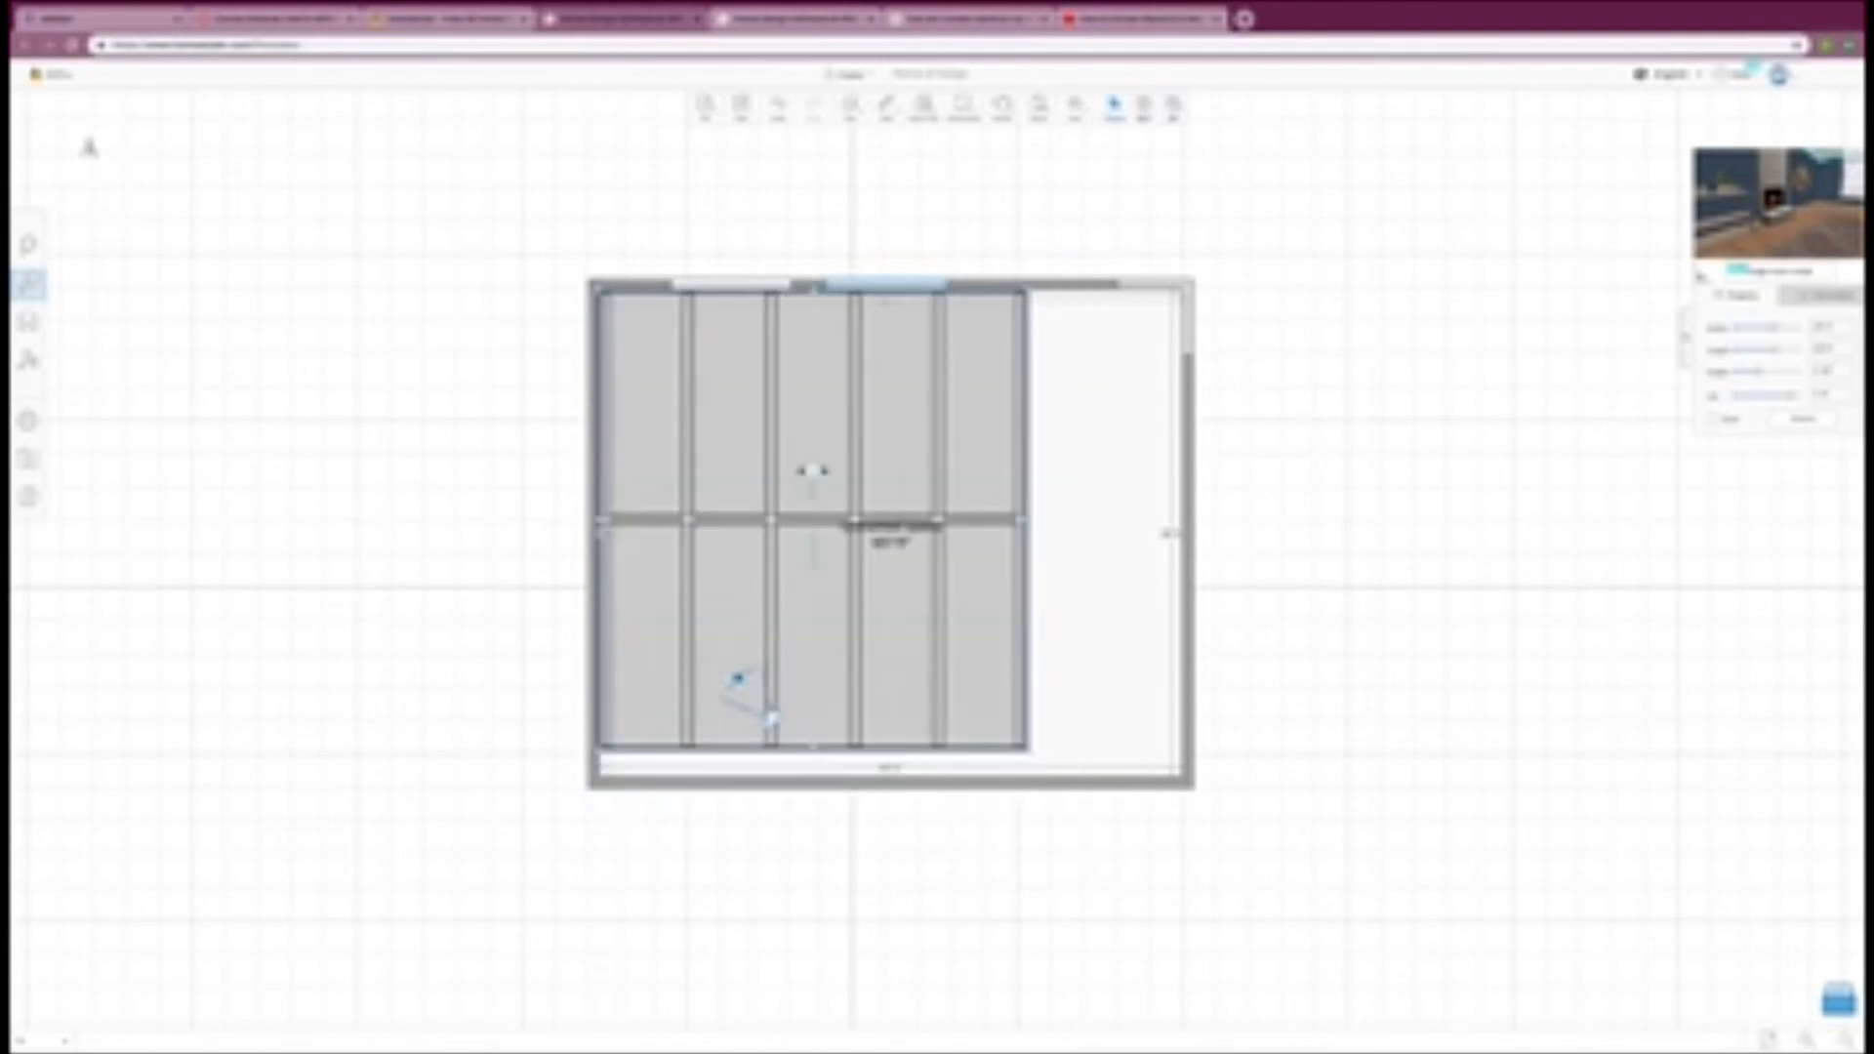
pyautogui.moveTo(813, 472); pyautogui.dragTo(859, 517)
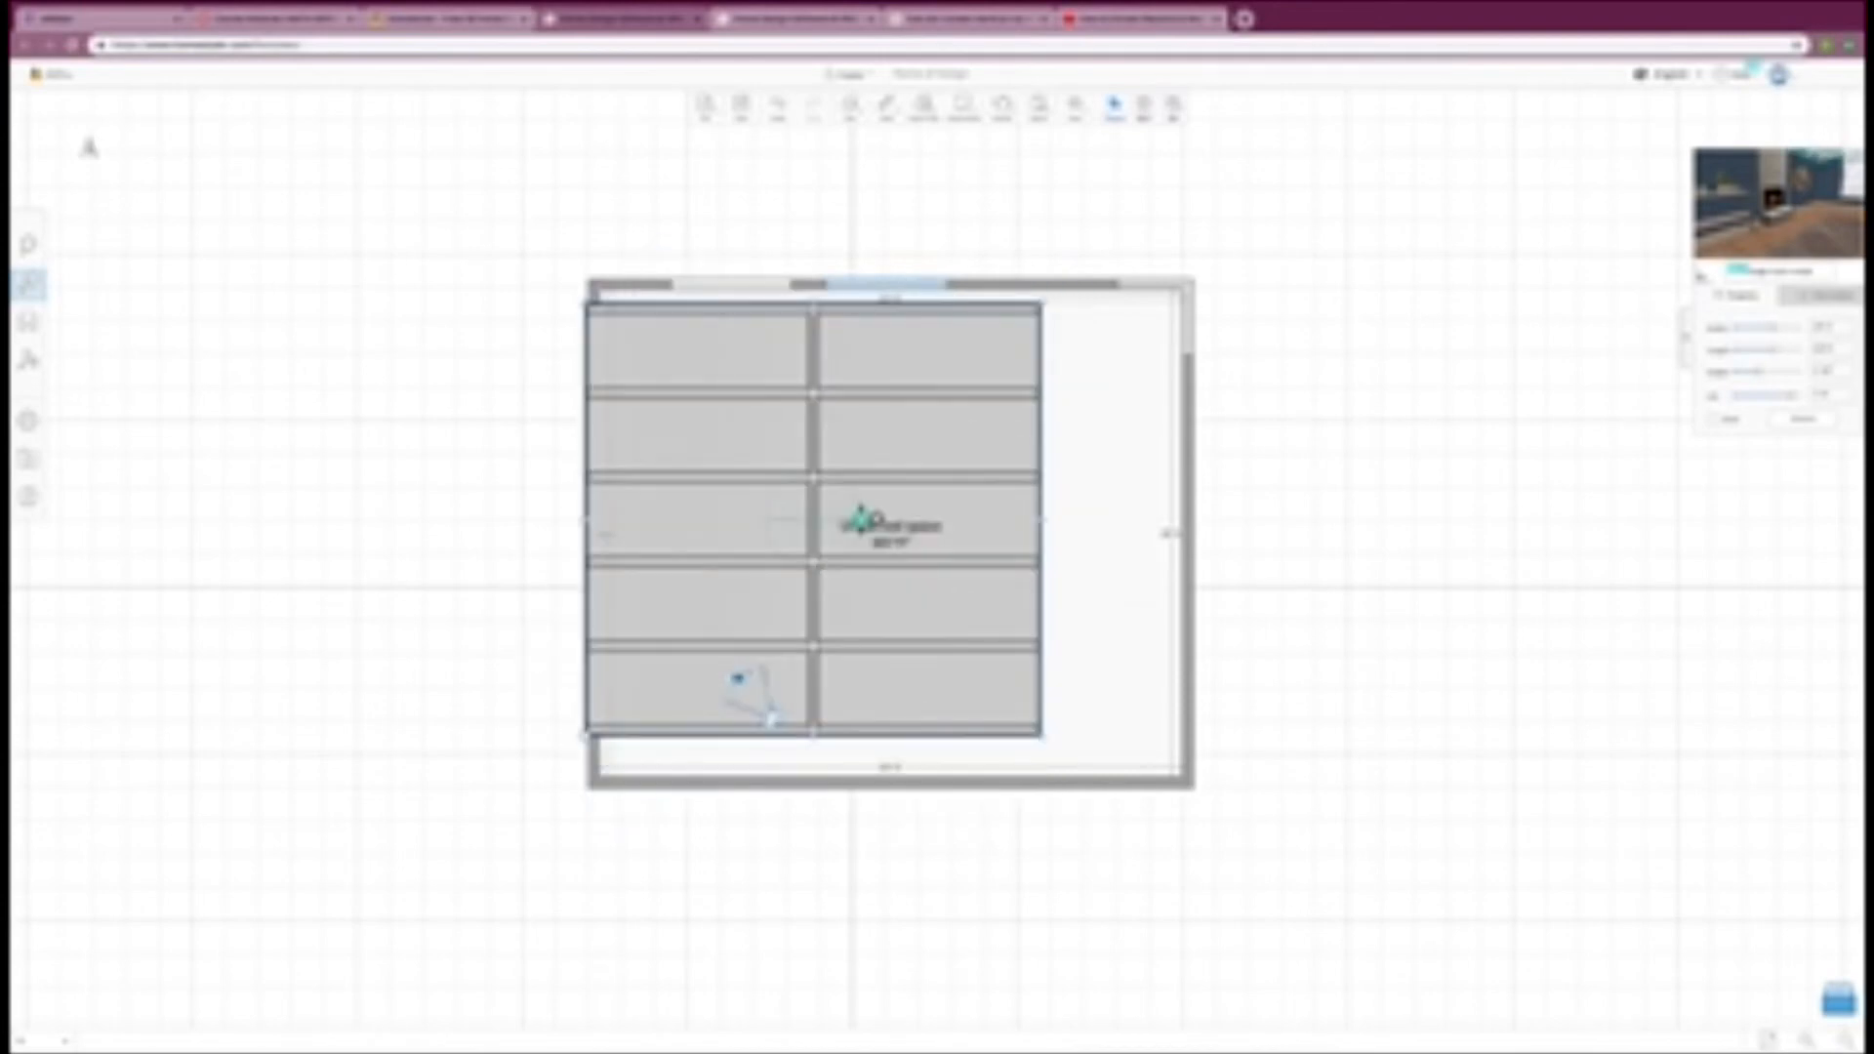
pyautogui.moveTo(720, 498); pyautogui.dragTo(743, 491)
pyautogui.moveTo(1055, 724); pyautogui.dragTo(1111, 771)
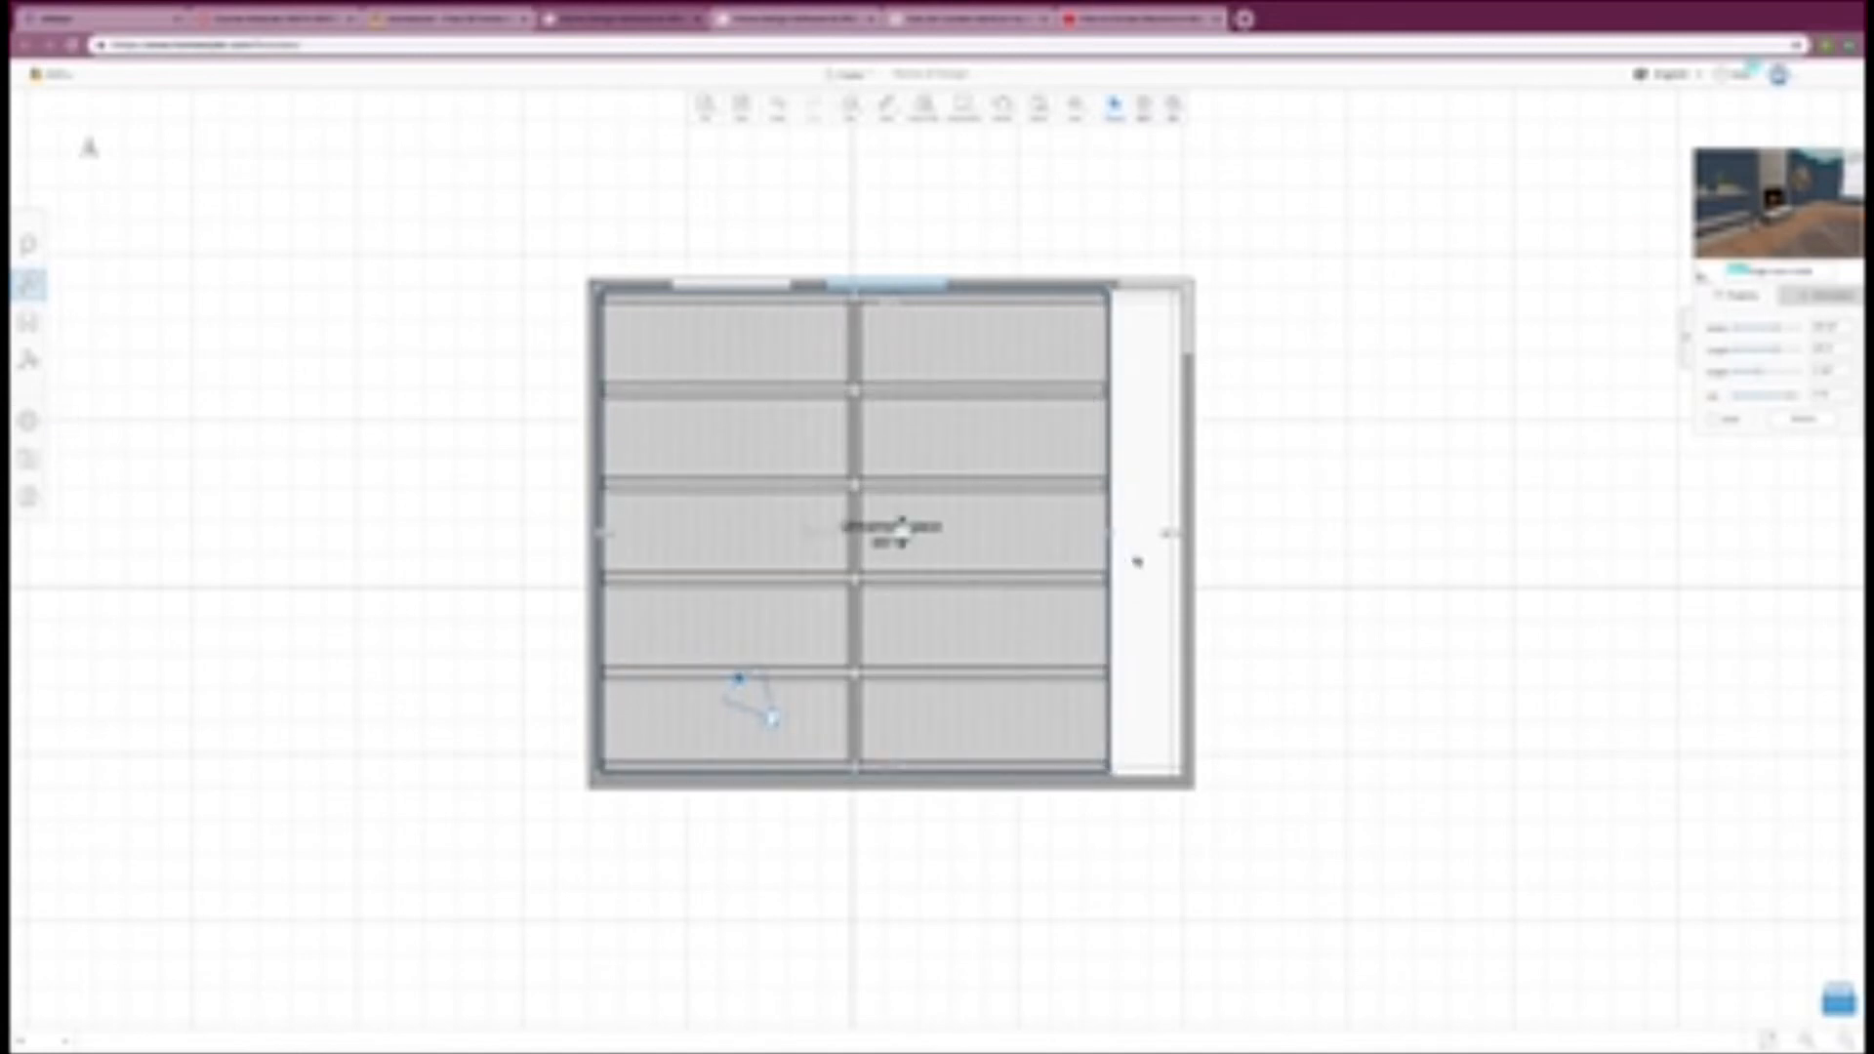
pyautogui.moveTo(1113, 532); pyautogui.dragTo(1181, 532)
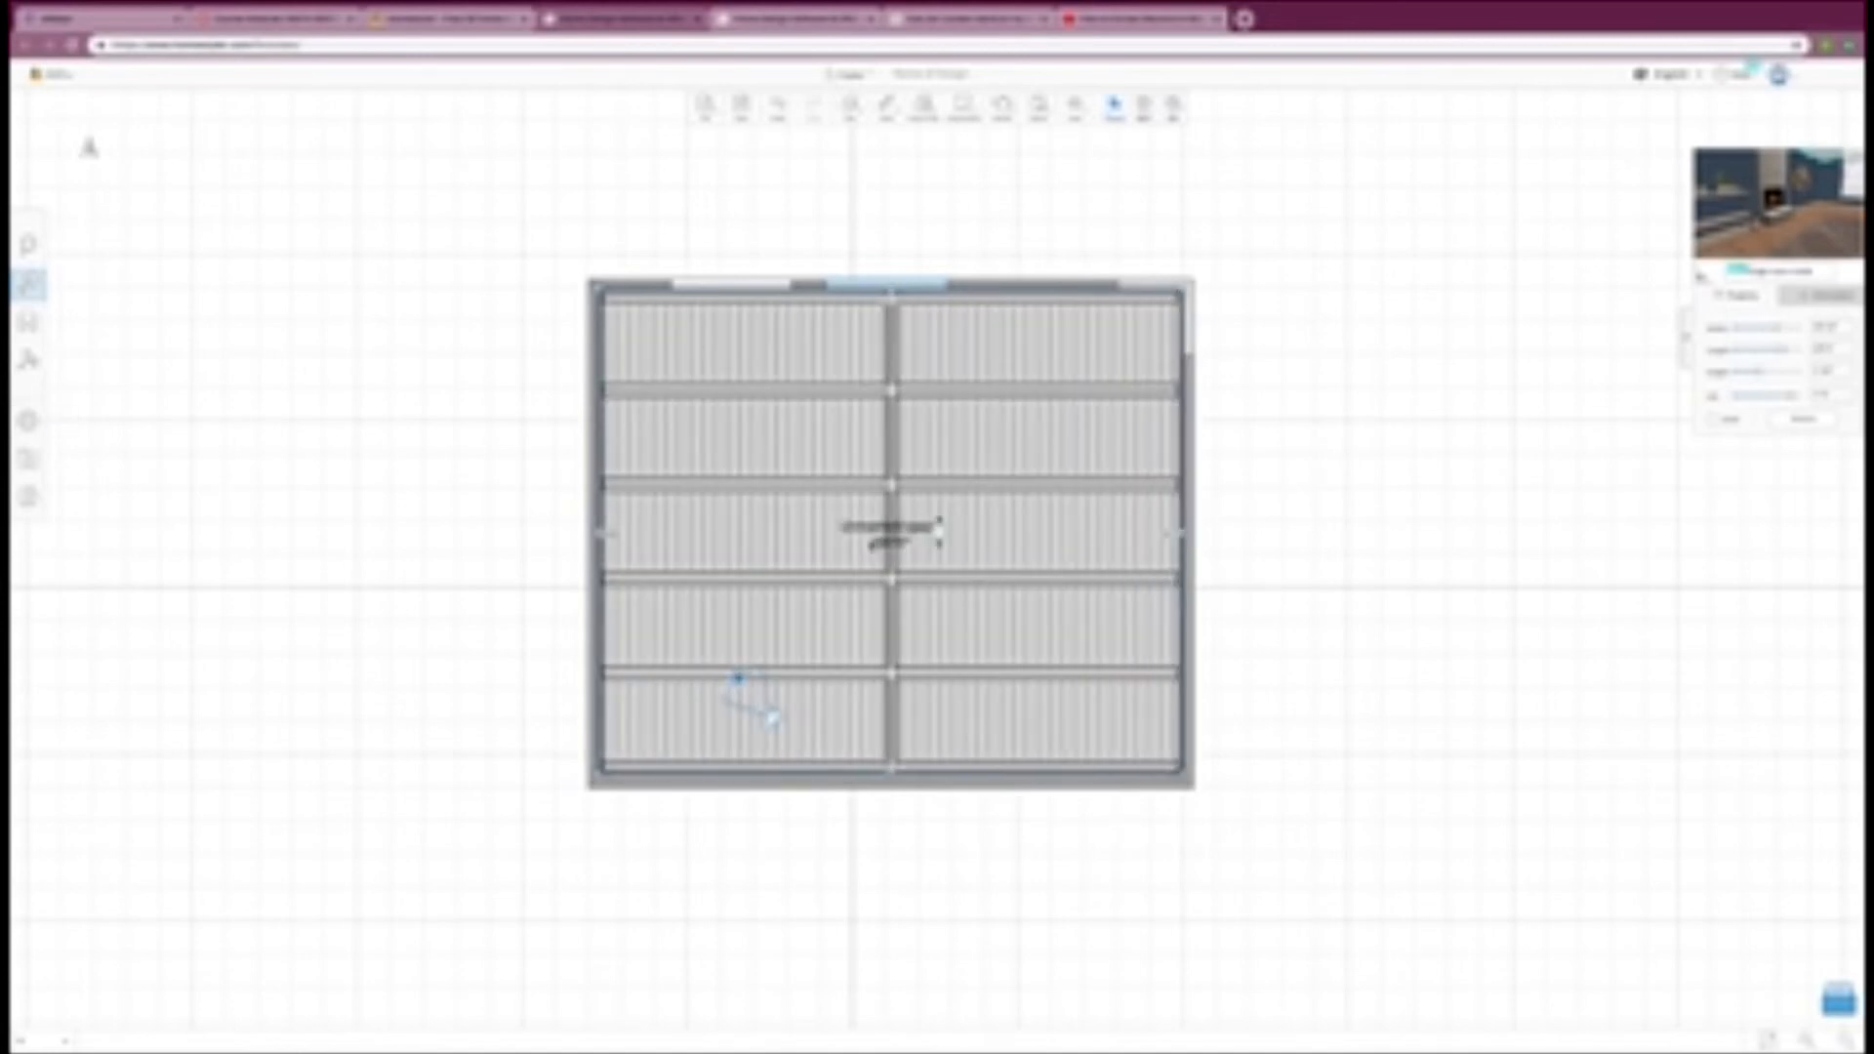
# Step: Deselect the ceiling and inspect it in the 3D view above the fireplace and windows
pyautogui.click(1226, 297)
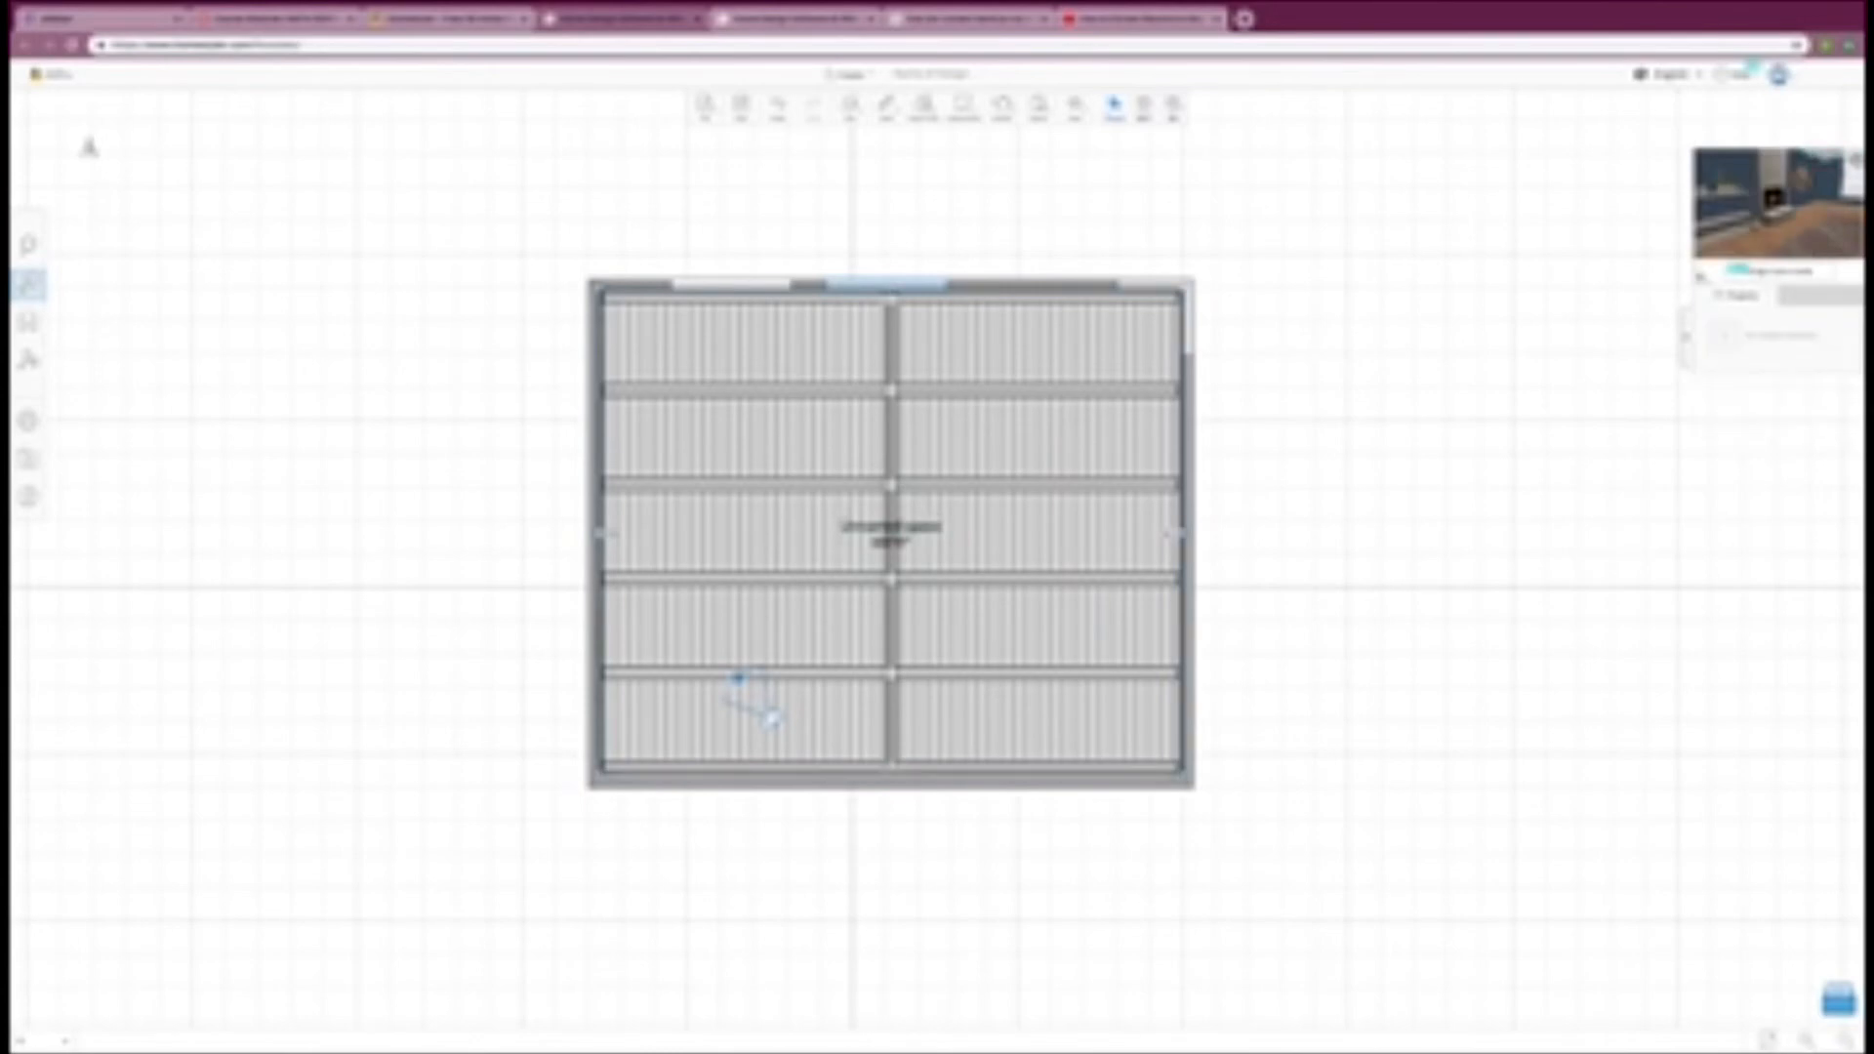
pyautogui.click(1843, 187)
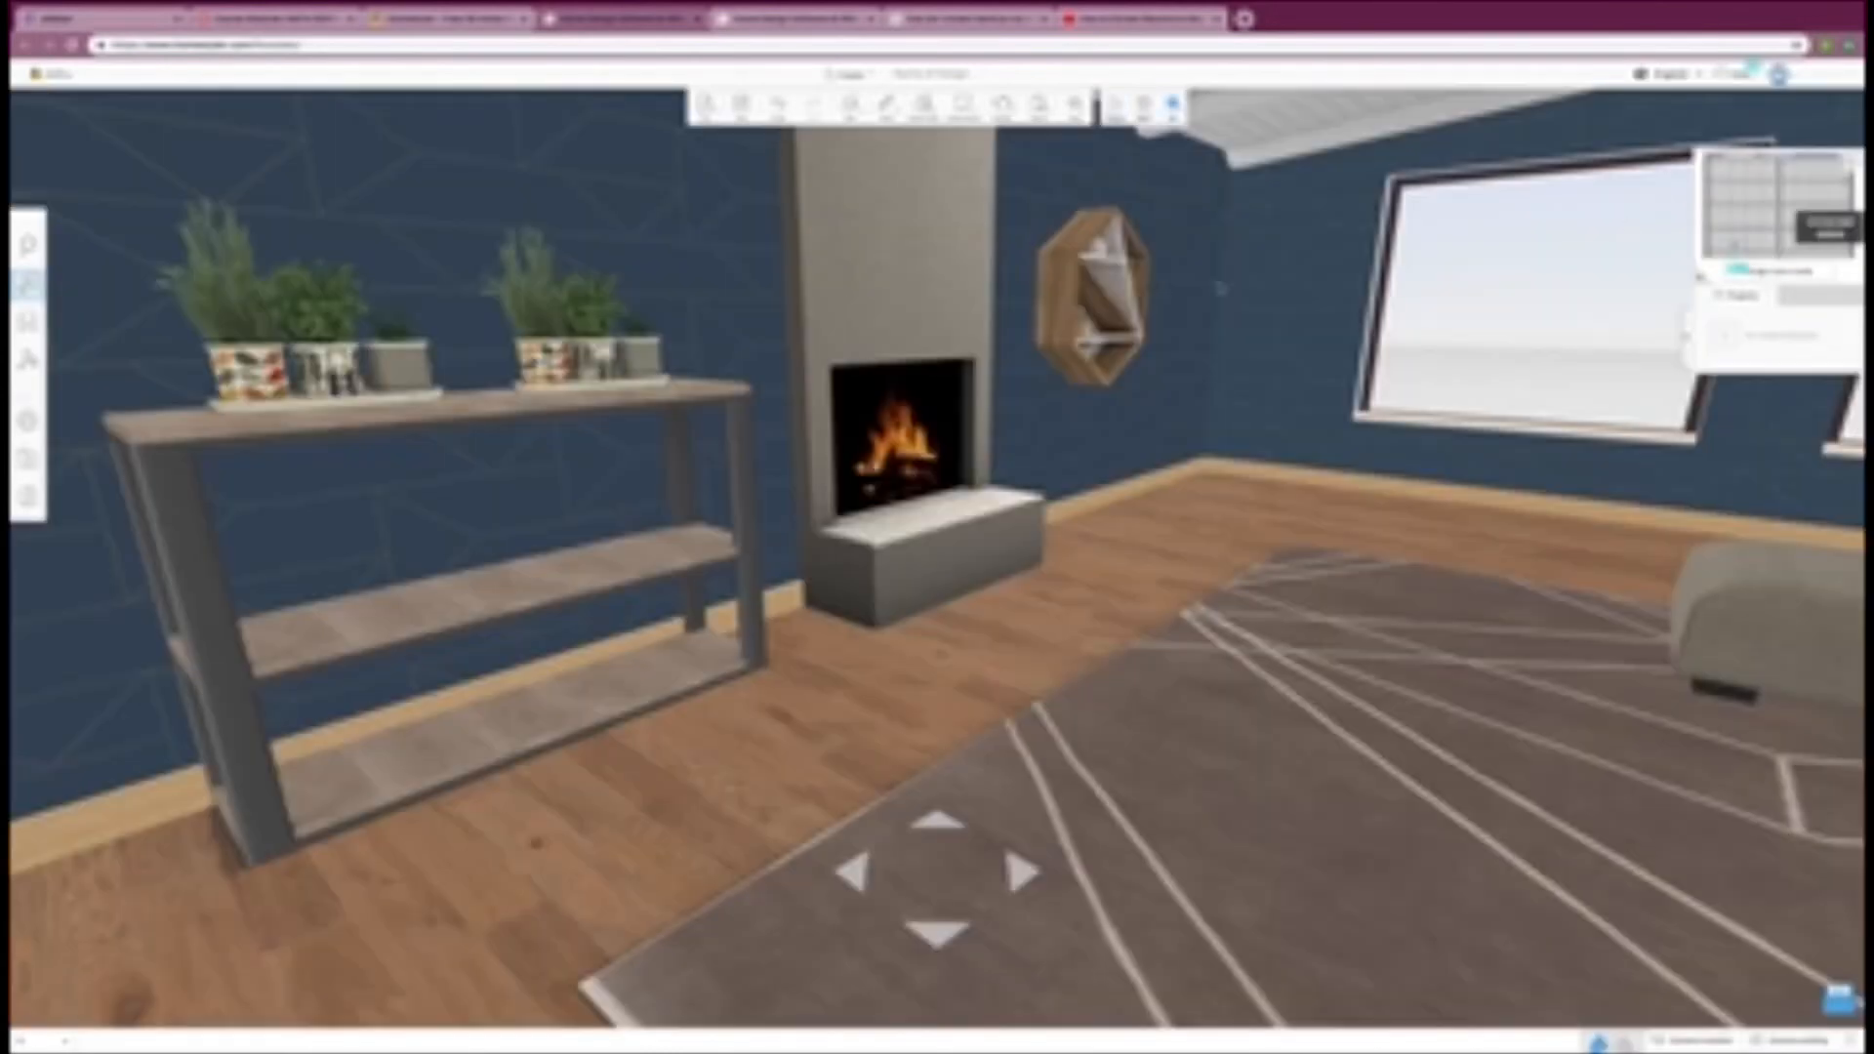
pyautogui.moveTo(1222, 290); pyautogui.dragTo(1189, 326)
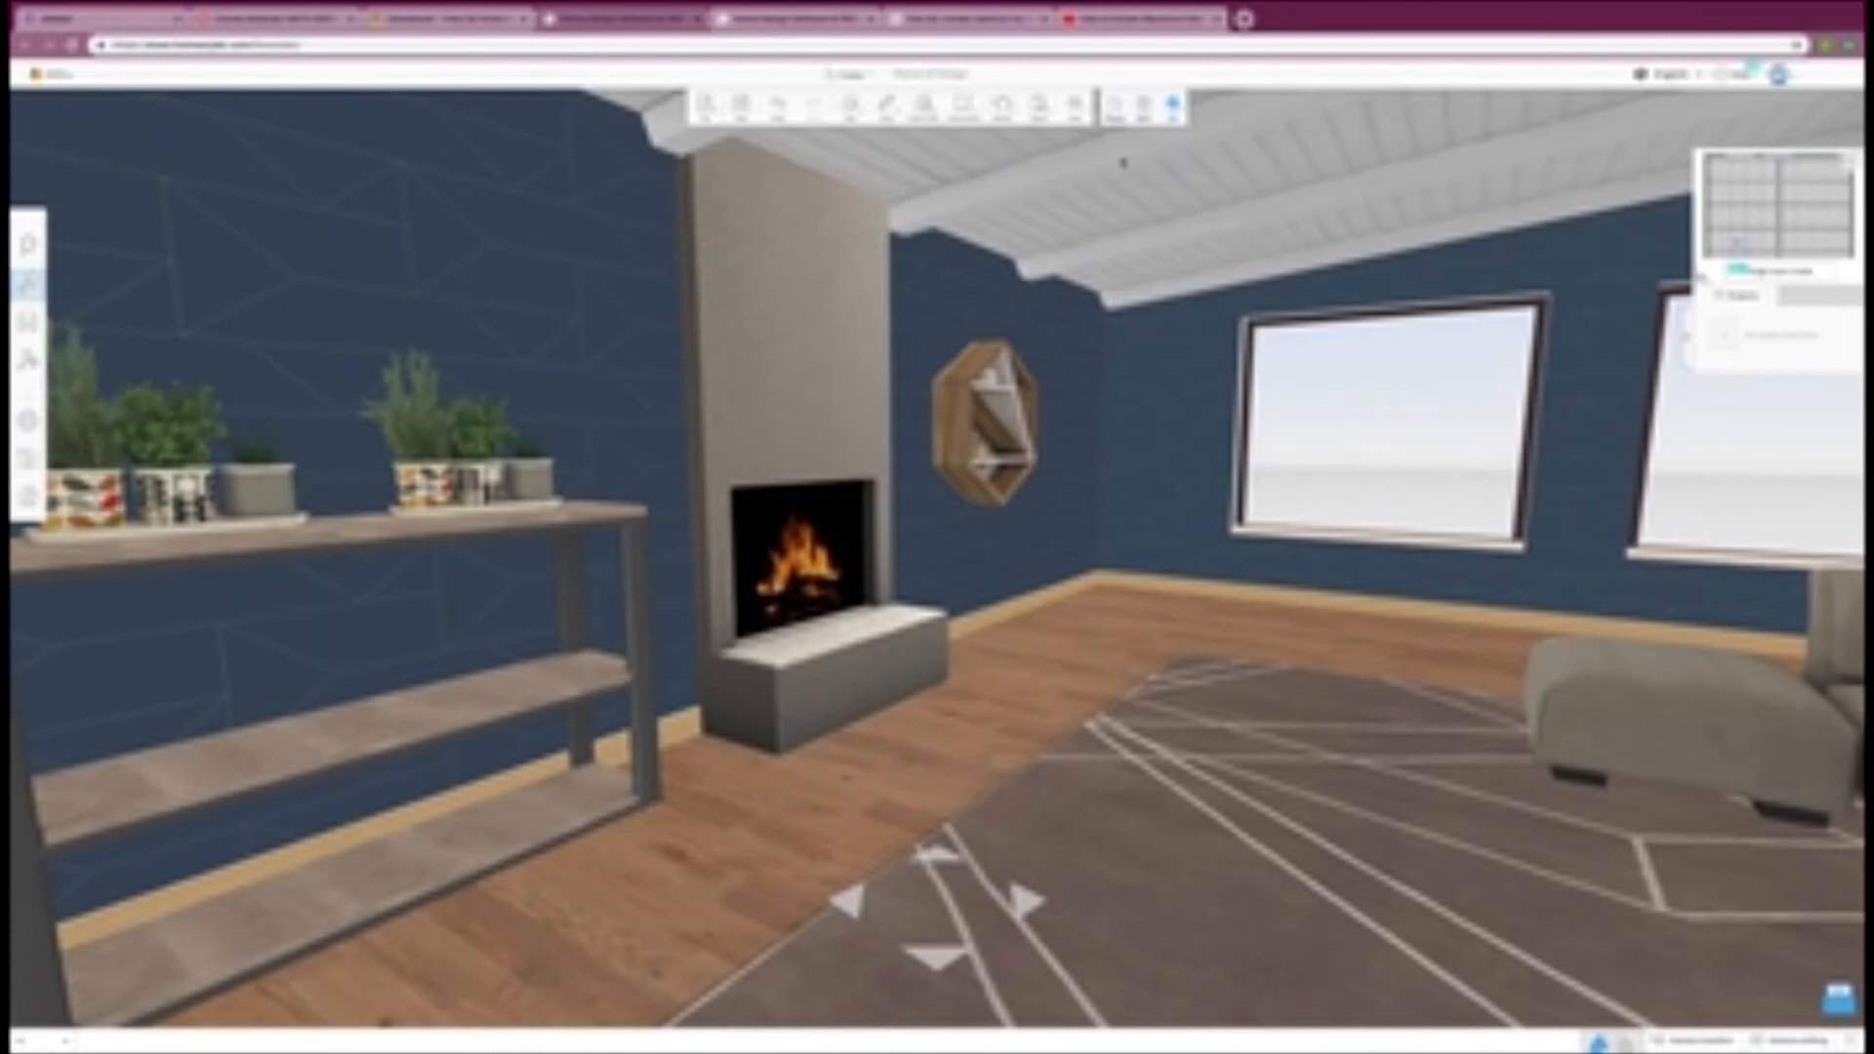
# Step: Open the project summary and look through the list of furniture, materials and building elements used in the design
pyautogui.click(1037, 105)
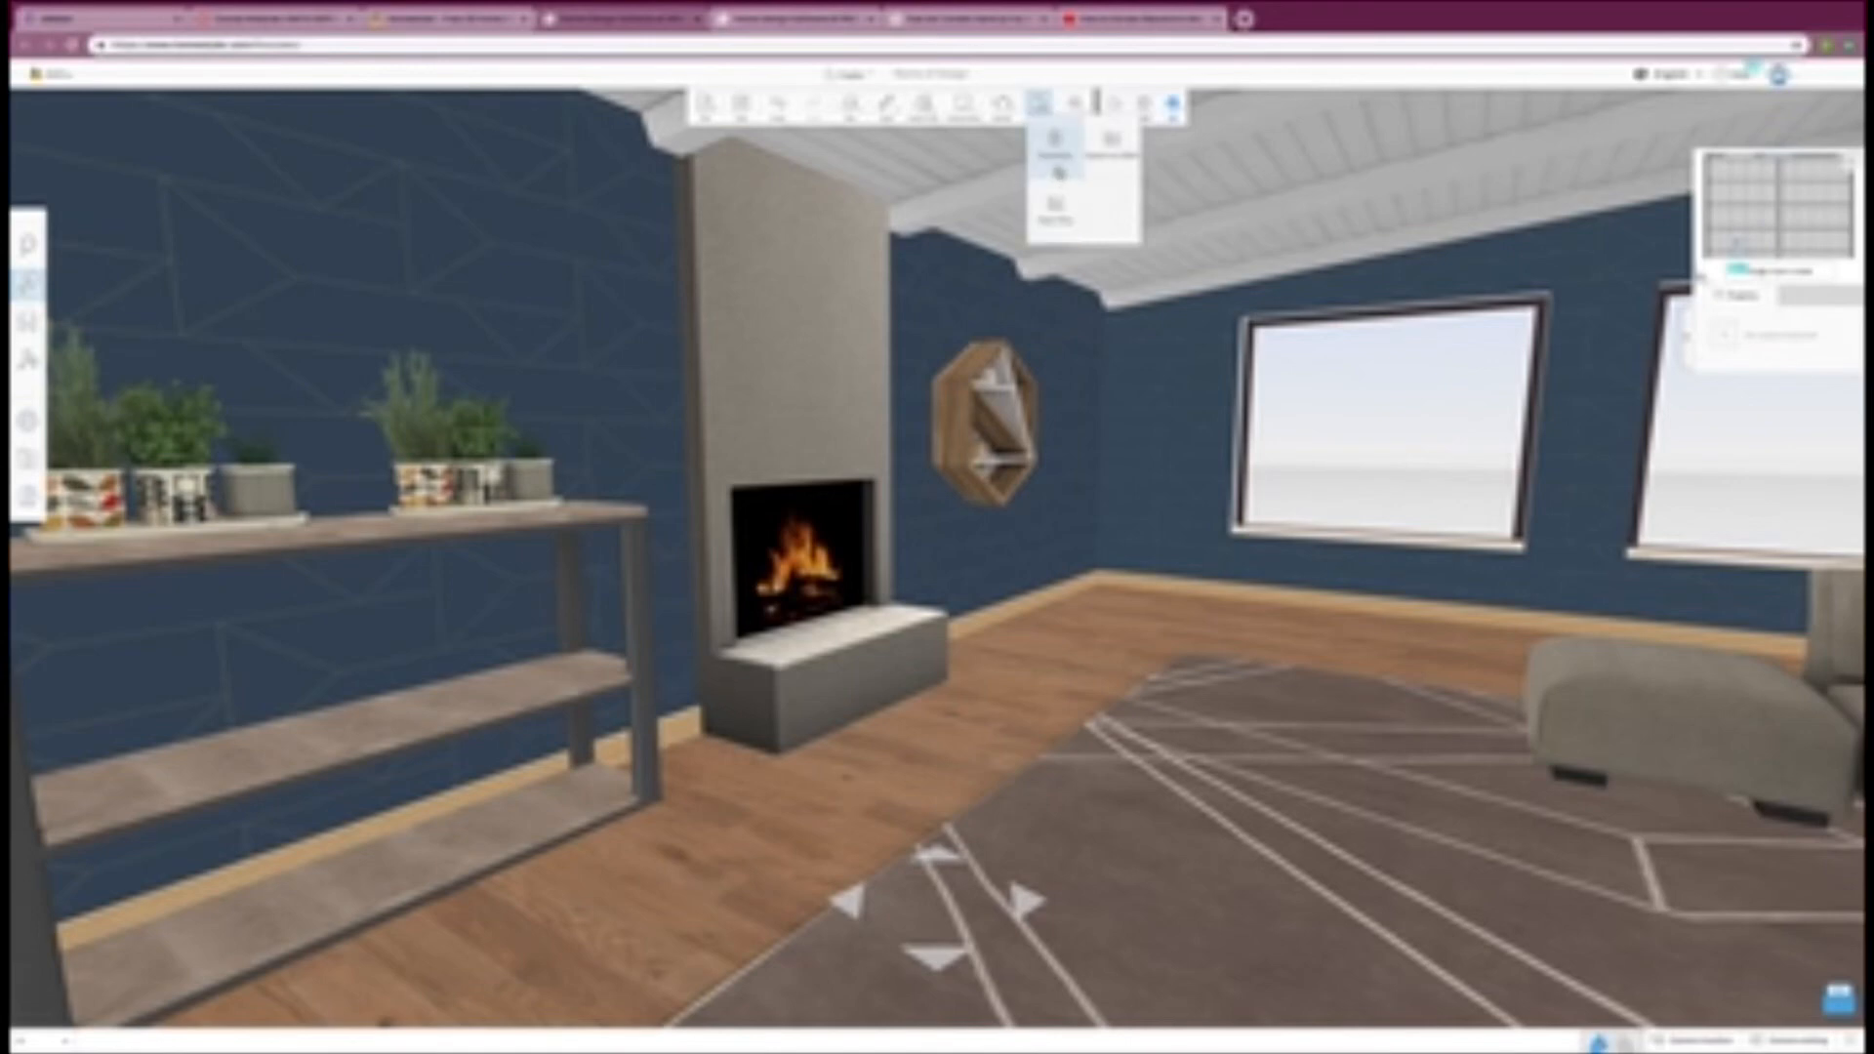
pyautogui.click(1056, 161)
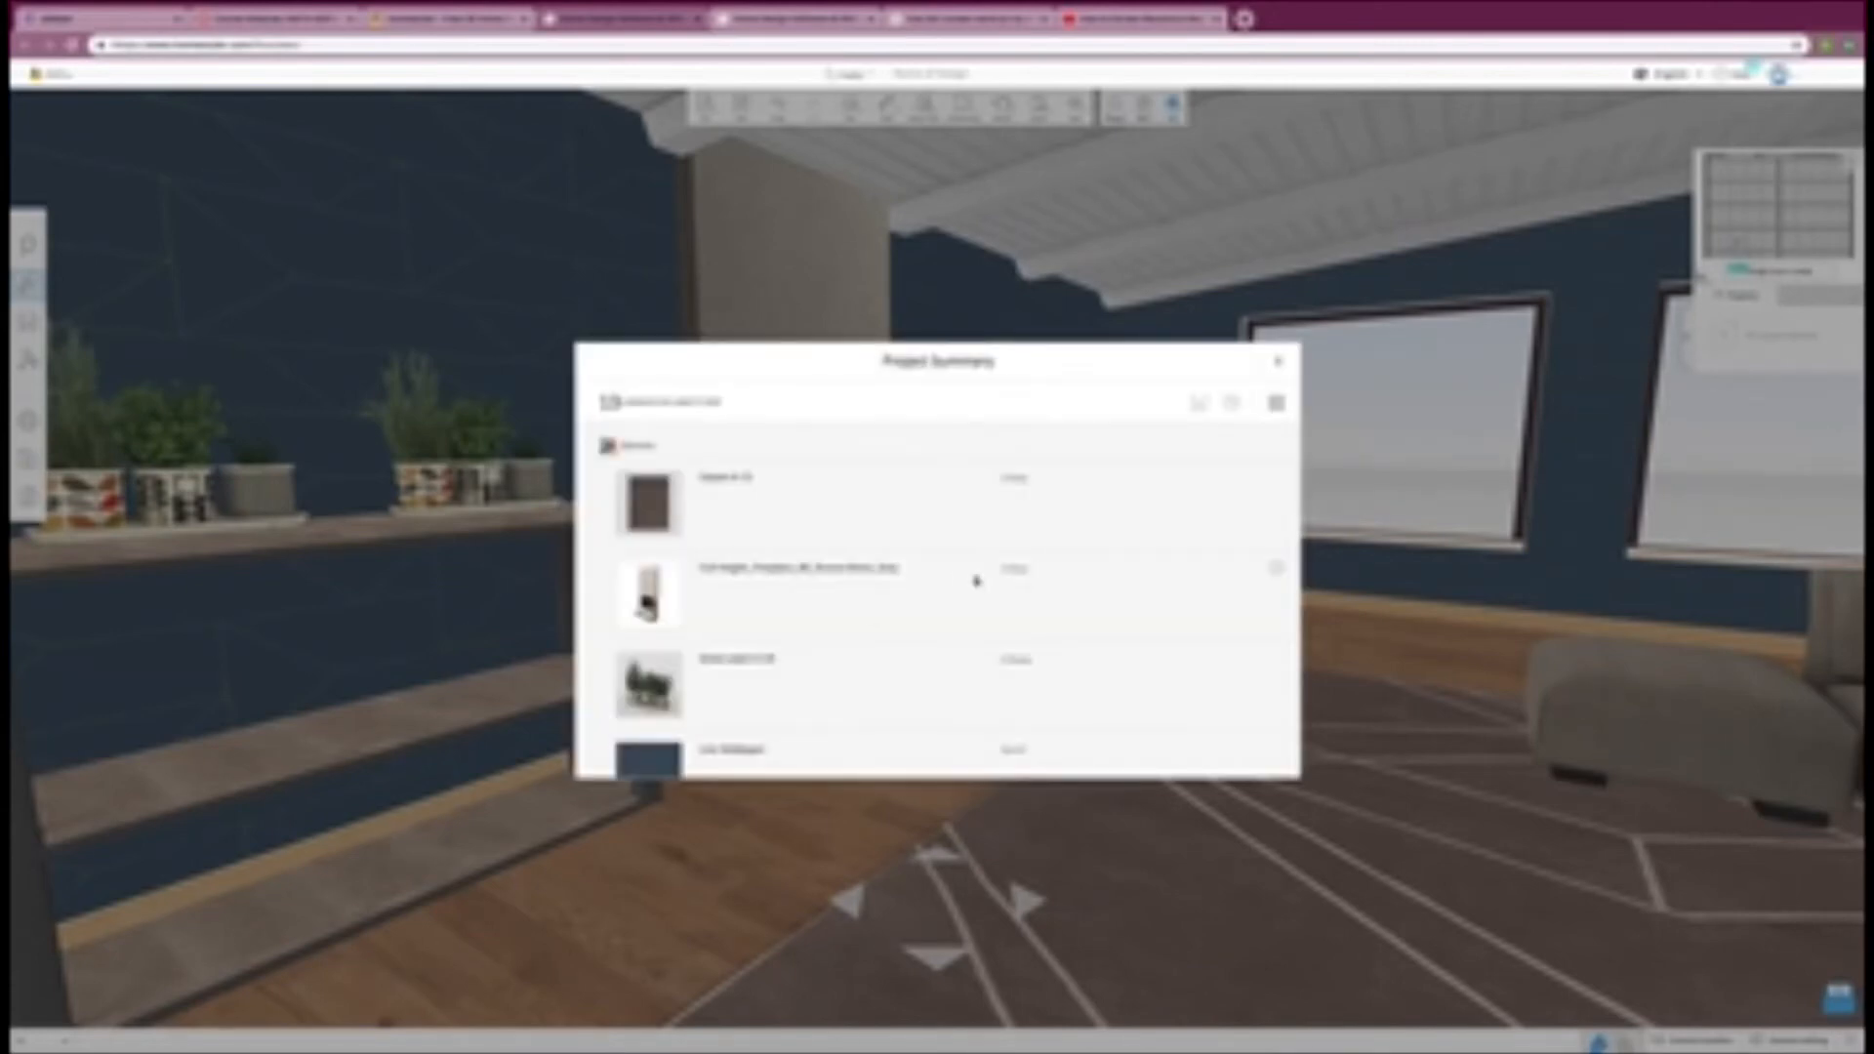
pyautogui.scroll(-8, 976, 582)
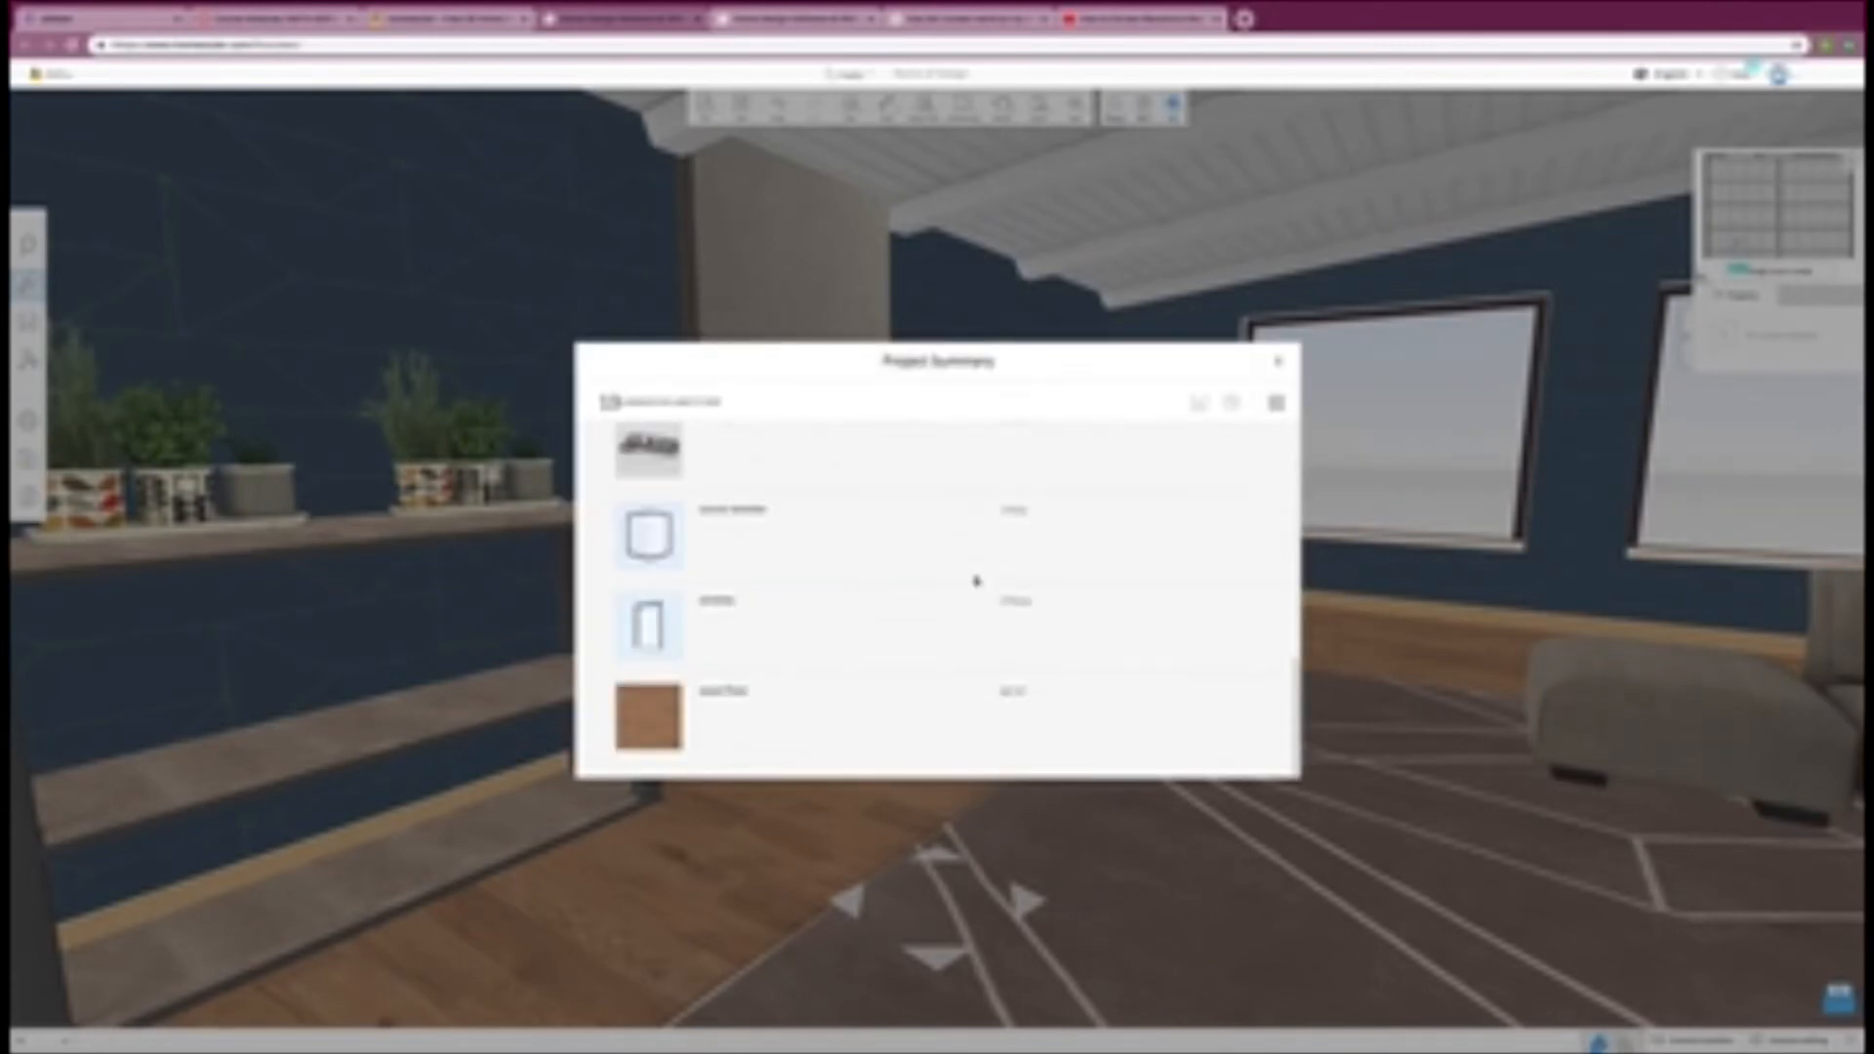